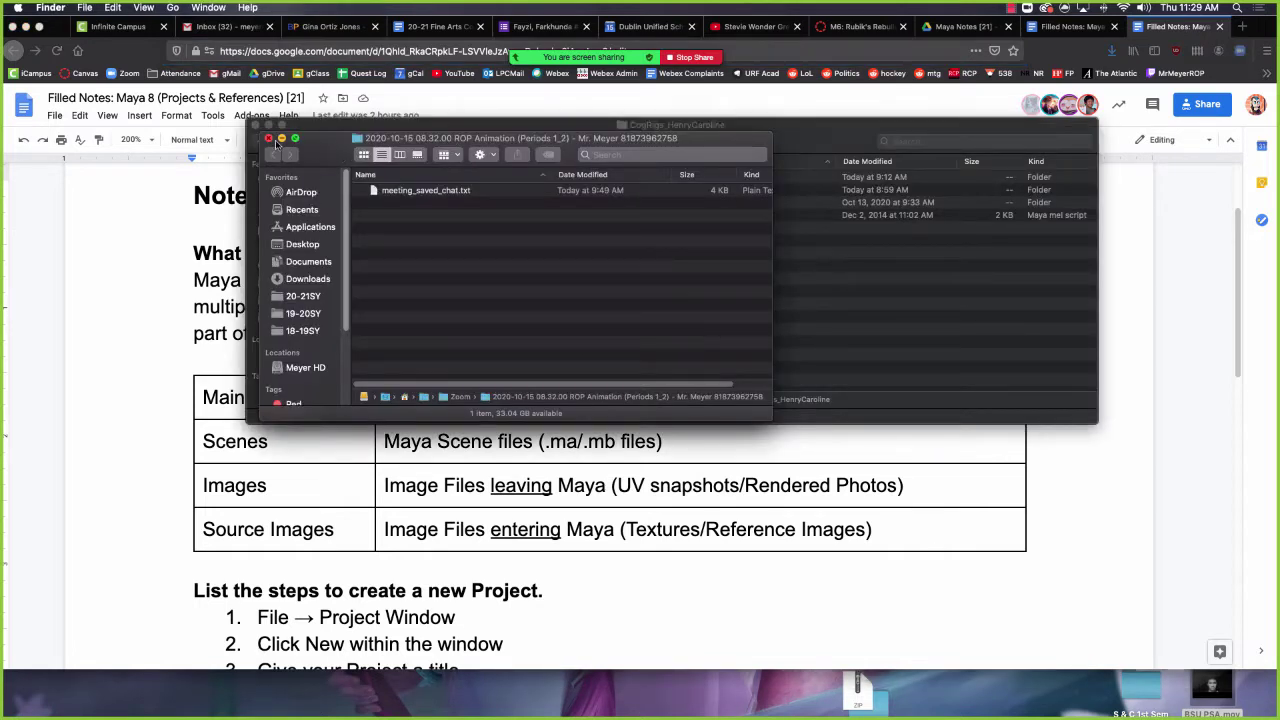
Close the saved-chat Finder window and open the CastleProject folder inside 19-20SY
left_click(268, 138)
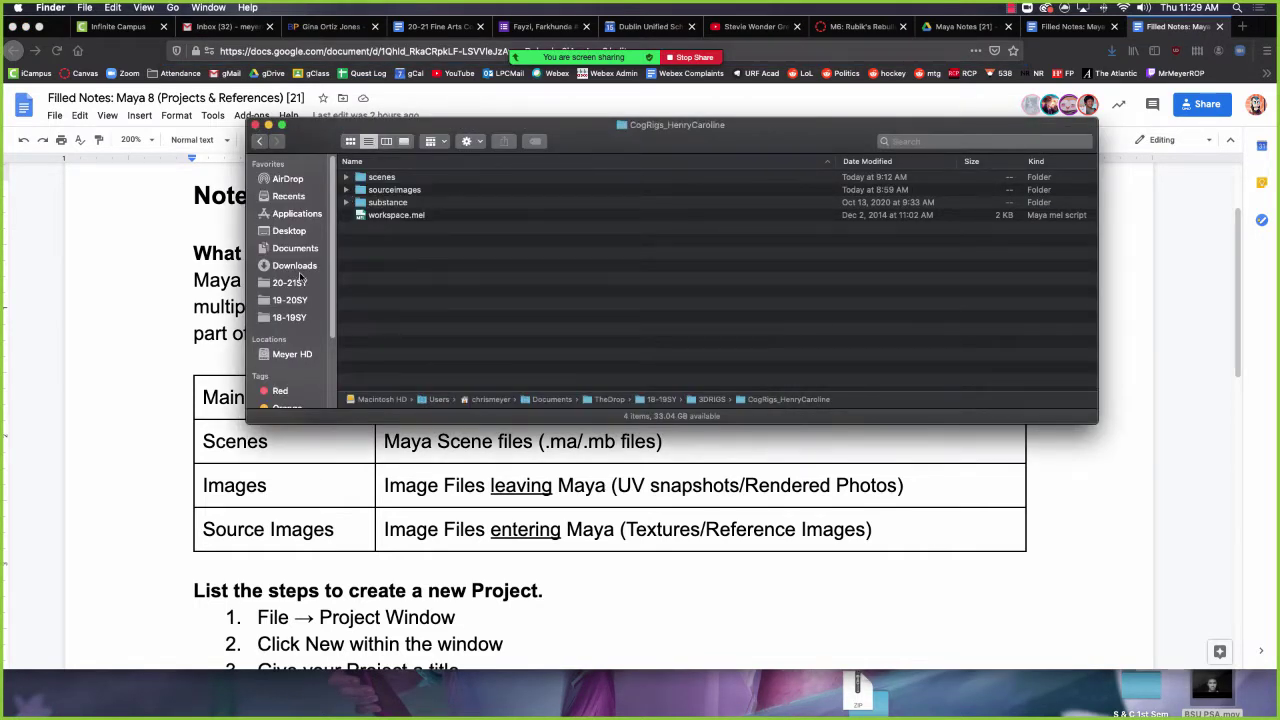
left_click(291, 303)
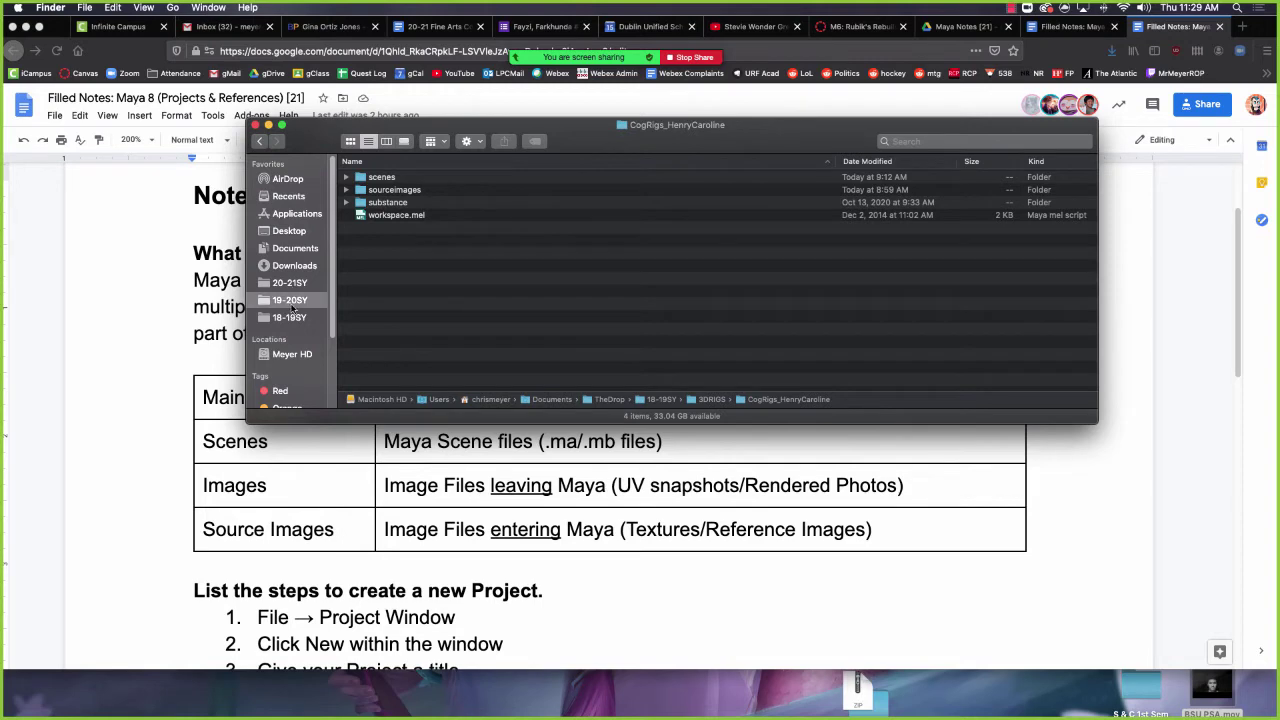
left_click(404, 234)
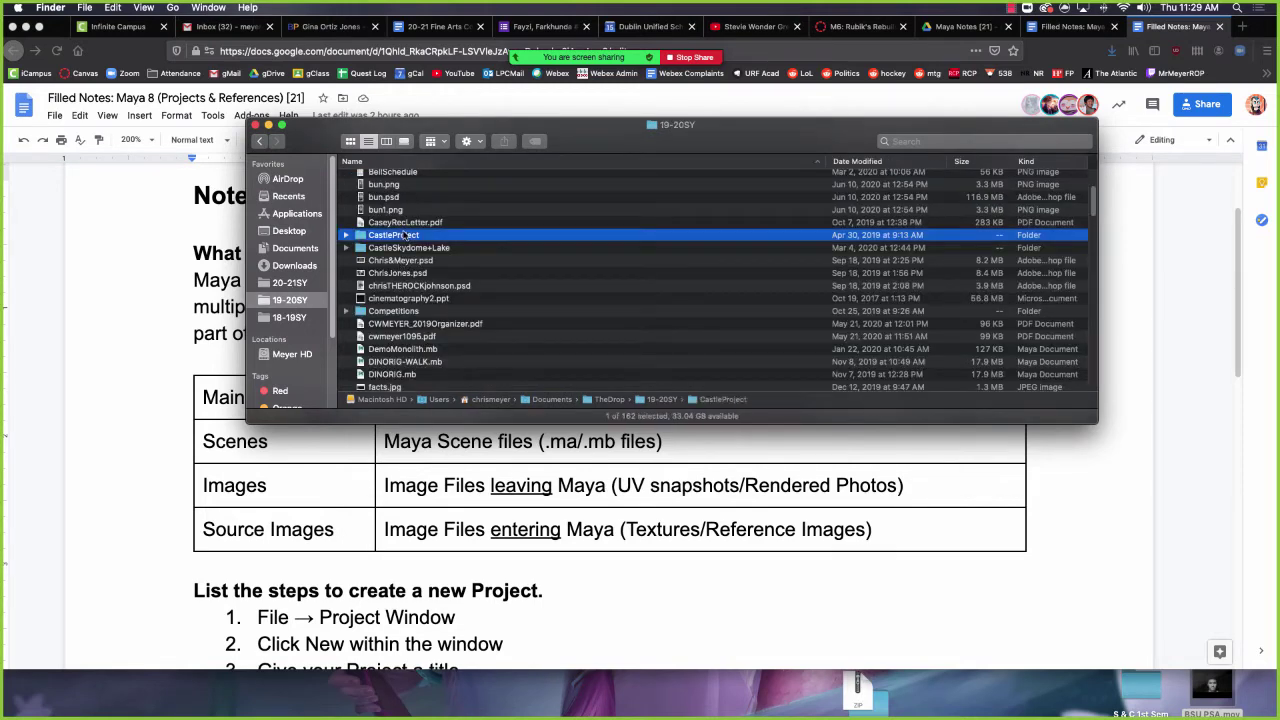
double_click(404, 234)
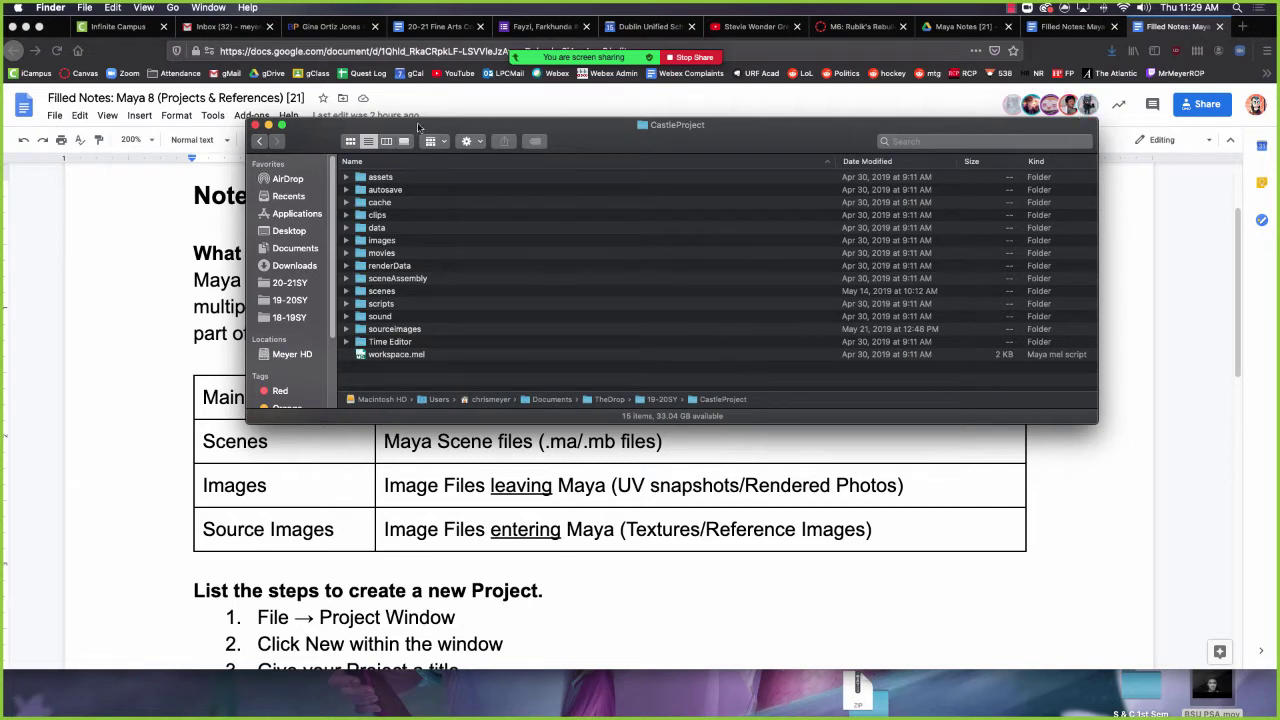
Examine the subfolders of CastleProject one by one, from assets through Time Editor
left_click(384, 179)
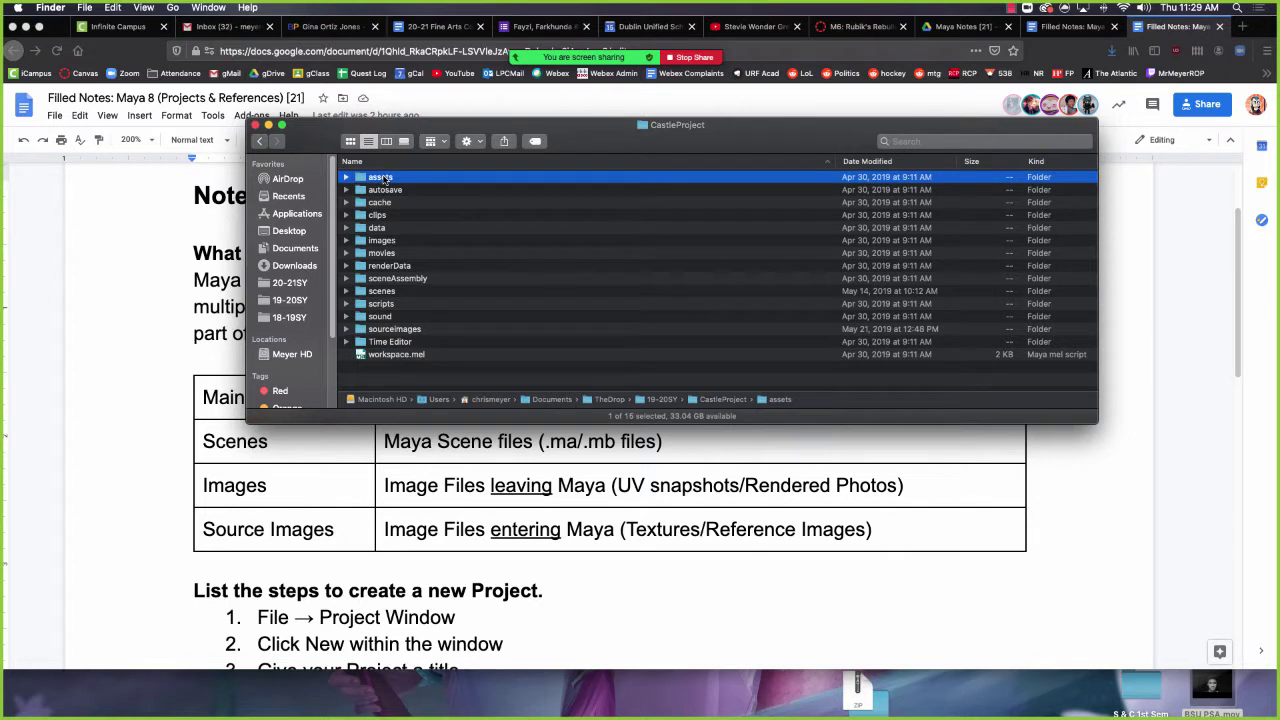
key("Down")
key("Down")
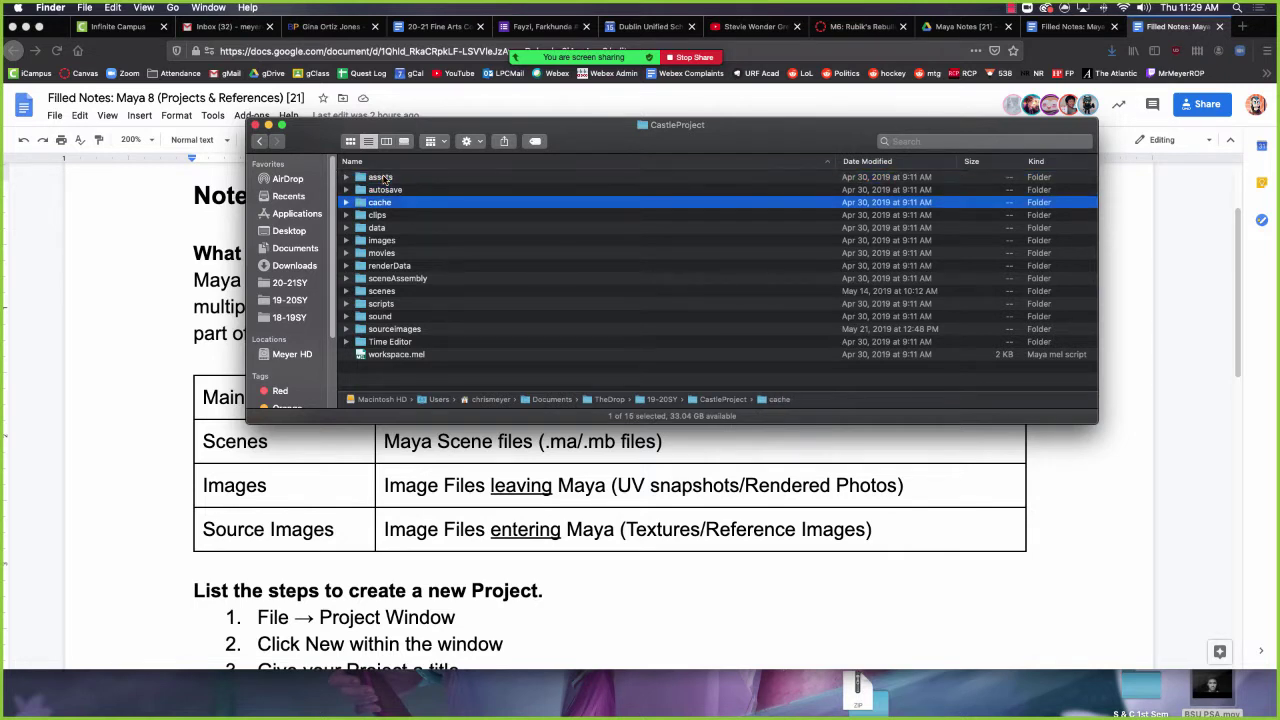
key("Down")
key("Down")
key("Down")
key("Down")
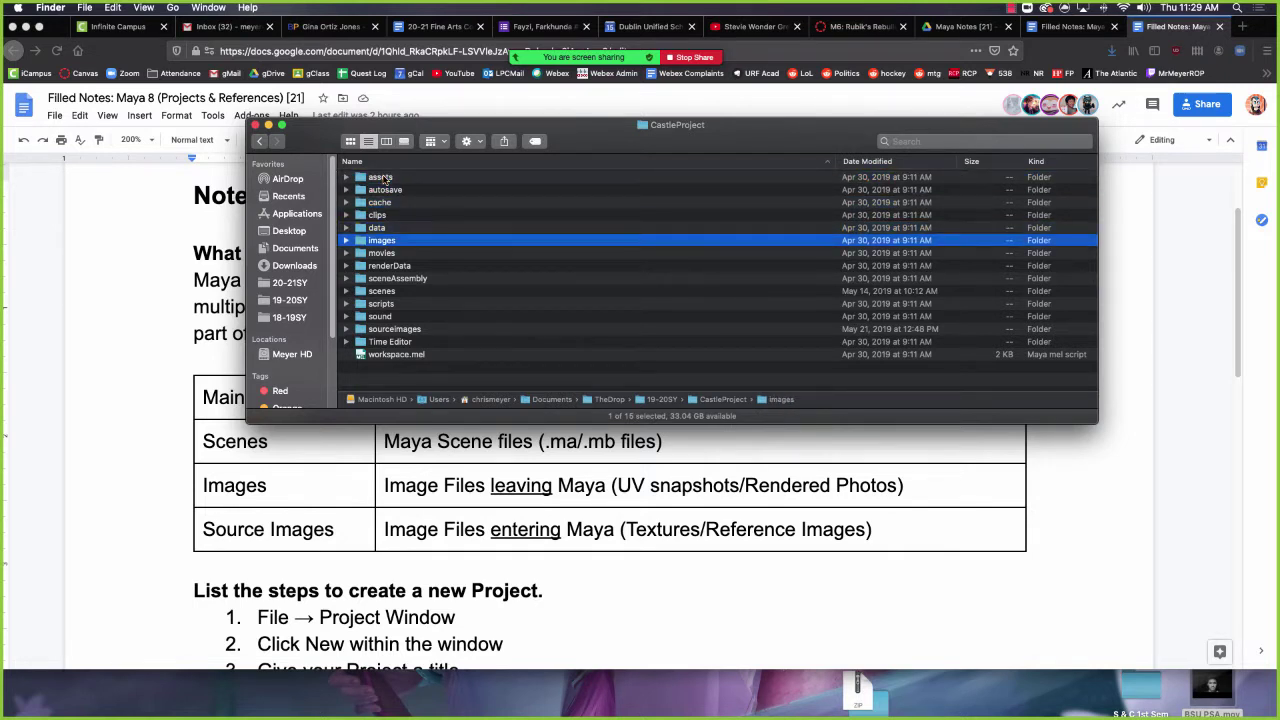
key("Down")
key("Down")
key("Down")
key("Down")
key("Down")
key("Down")
key("Down")
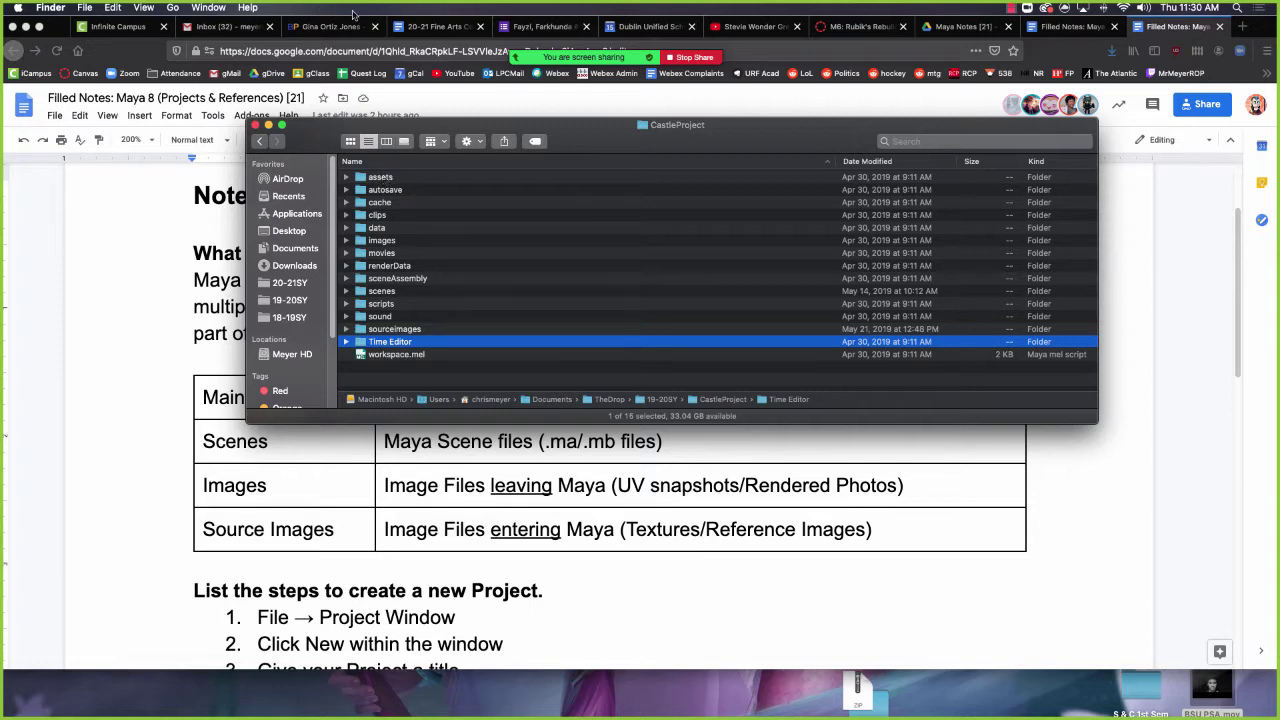
Turn off the meeting camera and return to the Maya 8 notes at the list of steps for creating a new Project
mouse_move(529, 63)
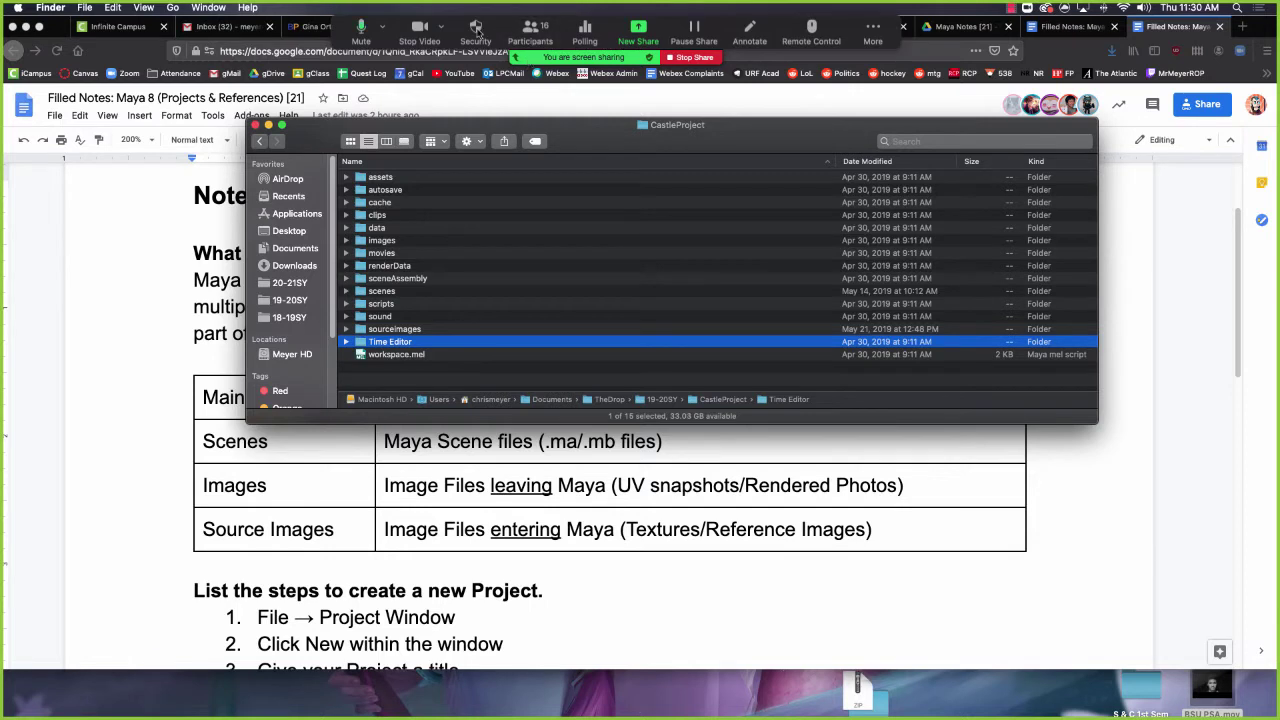
left_click(420, 28)
left_click(572, 100)
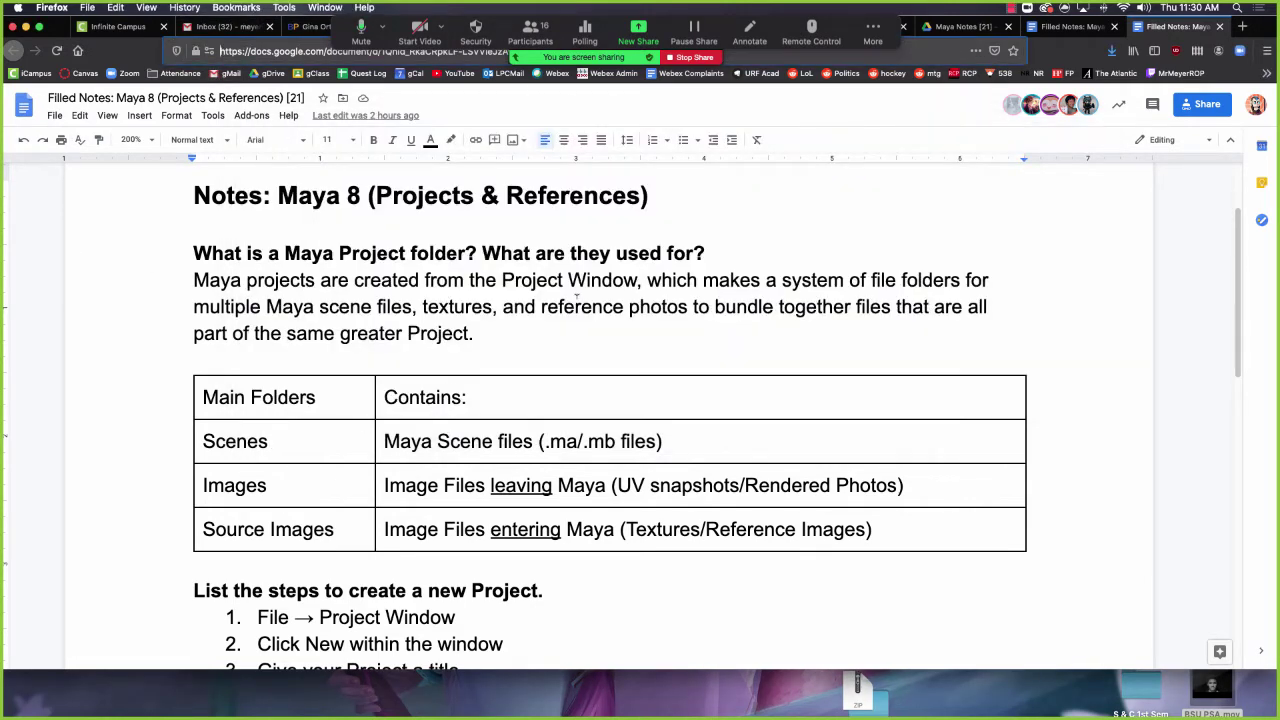
scroll(447, 377, "down", 3)
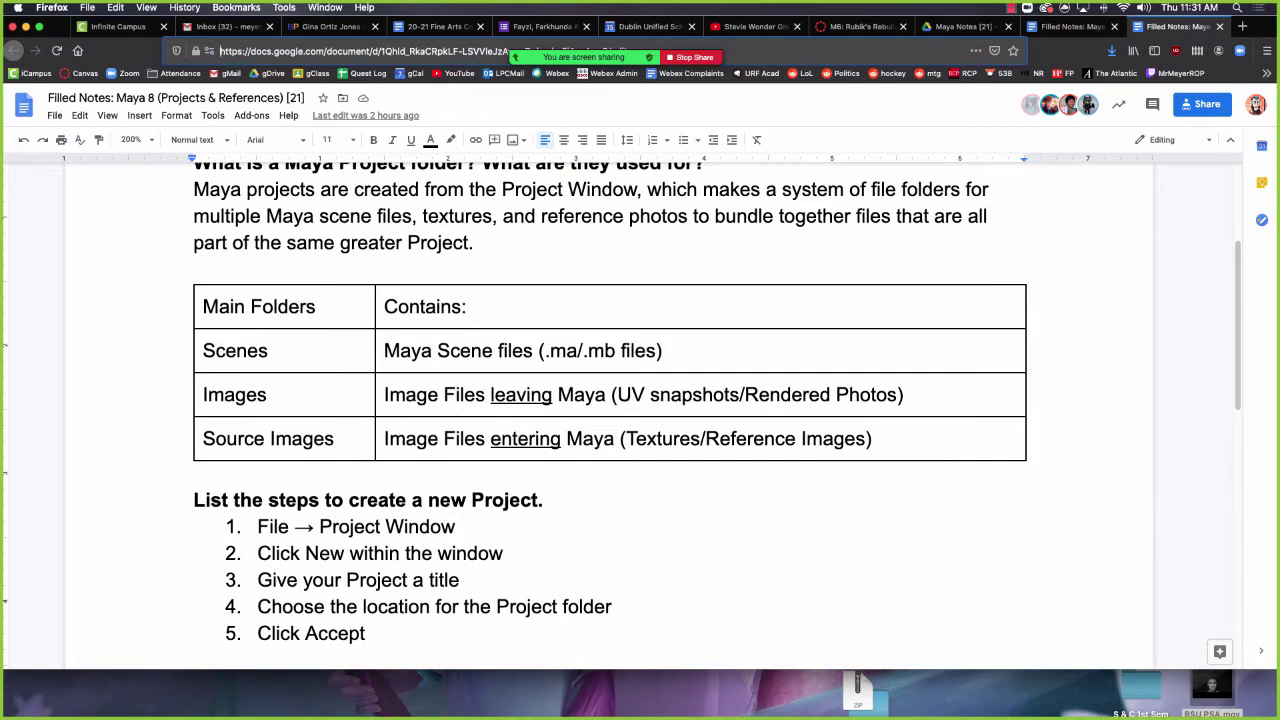
Switch to Maya and start a new project named ANIMPM_testproj in the Project Window
key("super+Tab")
left_click(12, 36)
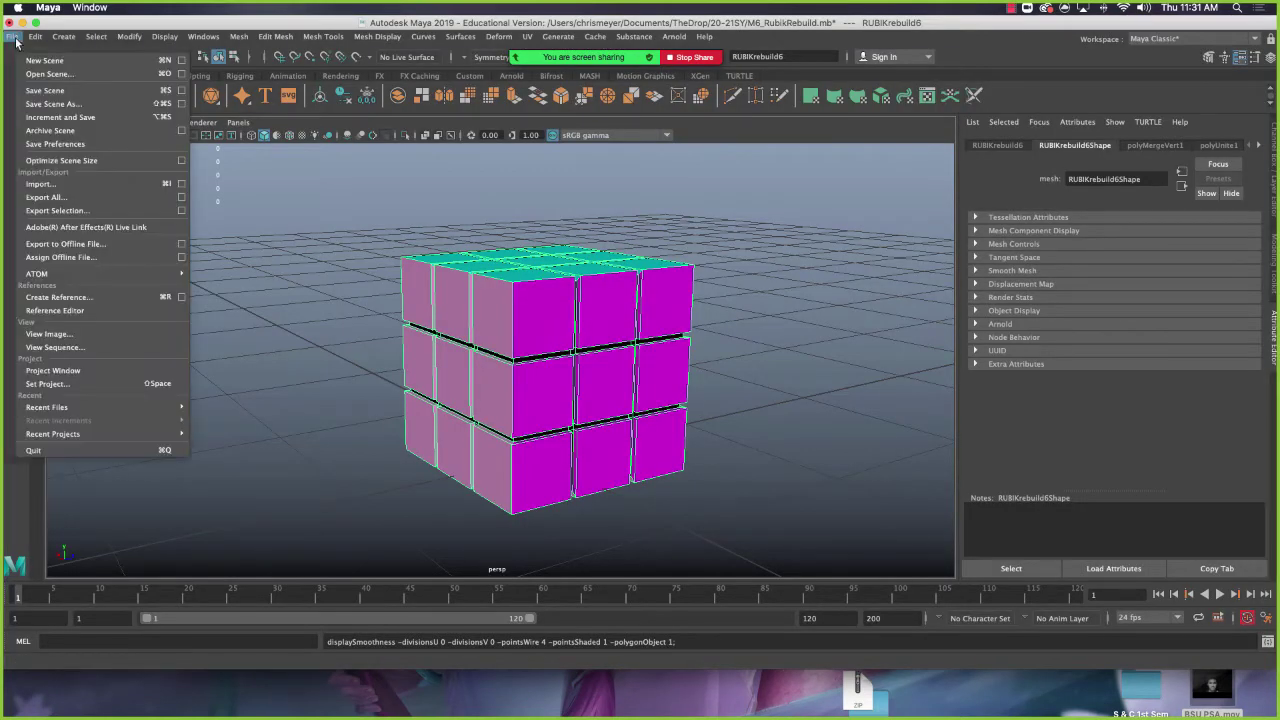
left_click(112, 372)
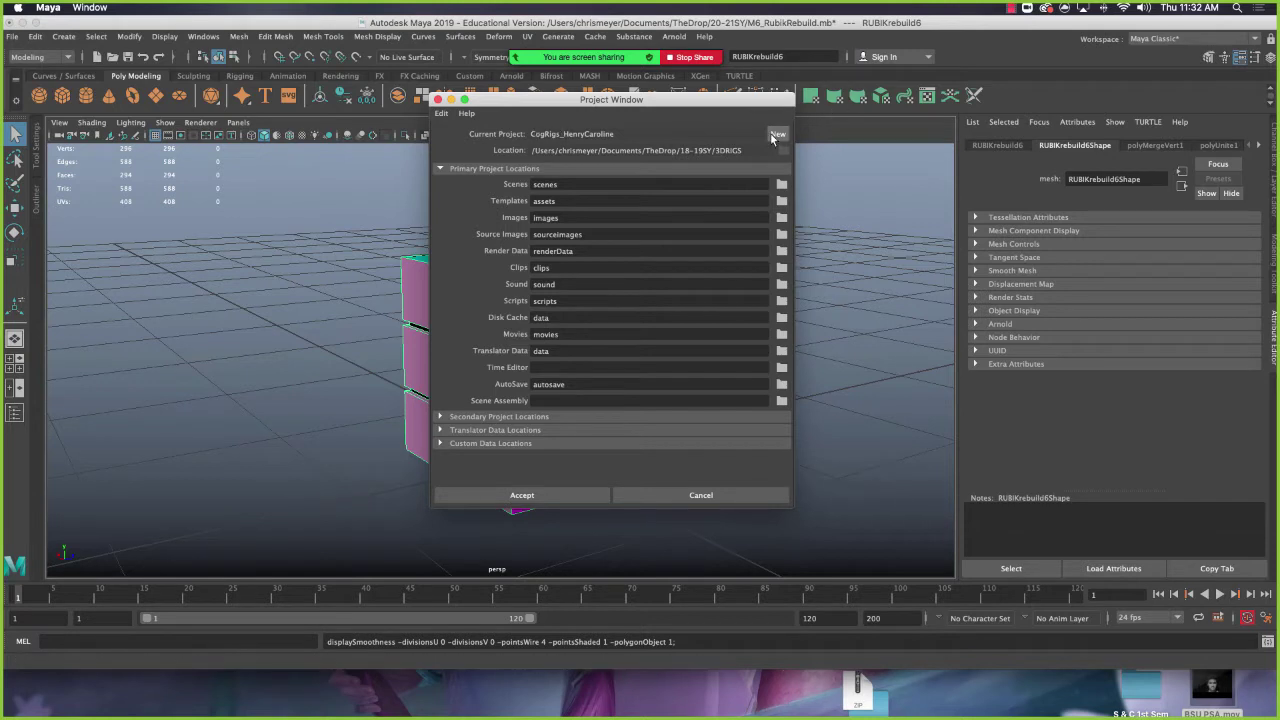
left_click(775, 134)
double_click(608, 134)
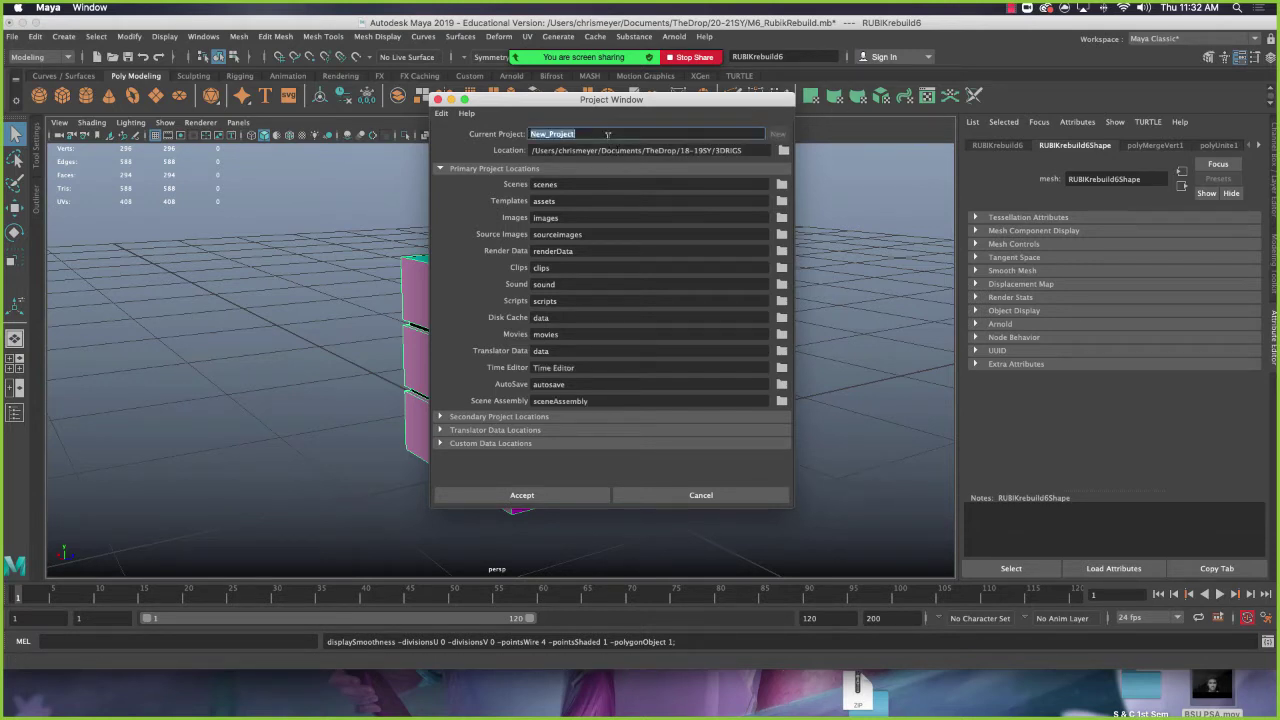
type("ANIMPM_testproj")
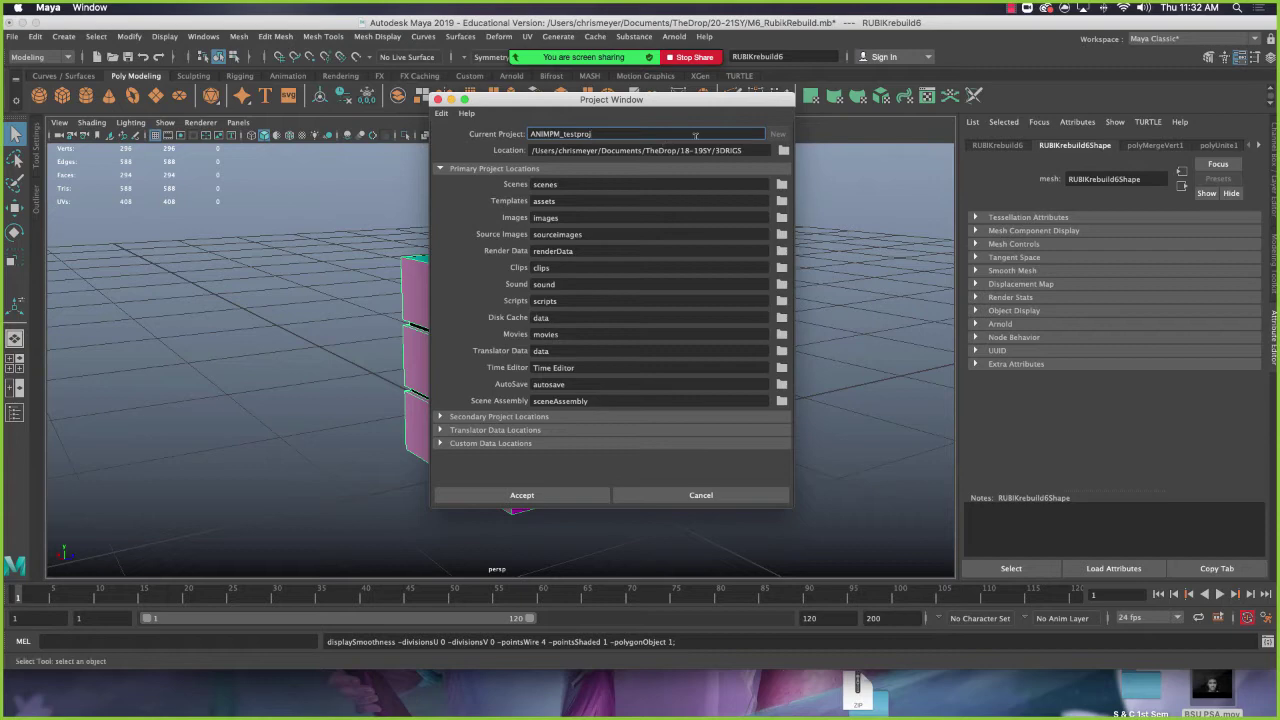
Set the new project's location to the Desktop and accept the project settings
left_click(783, 151)
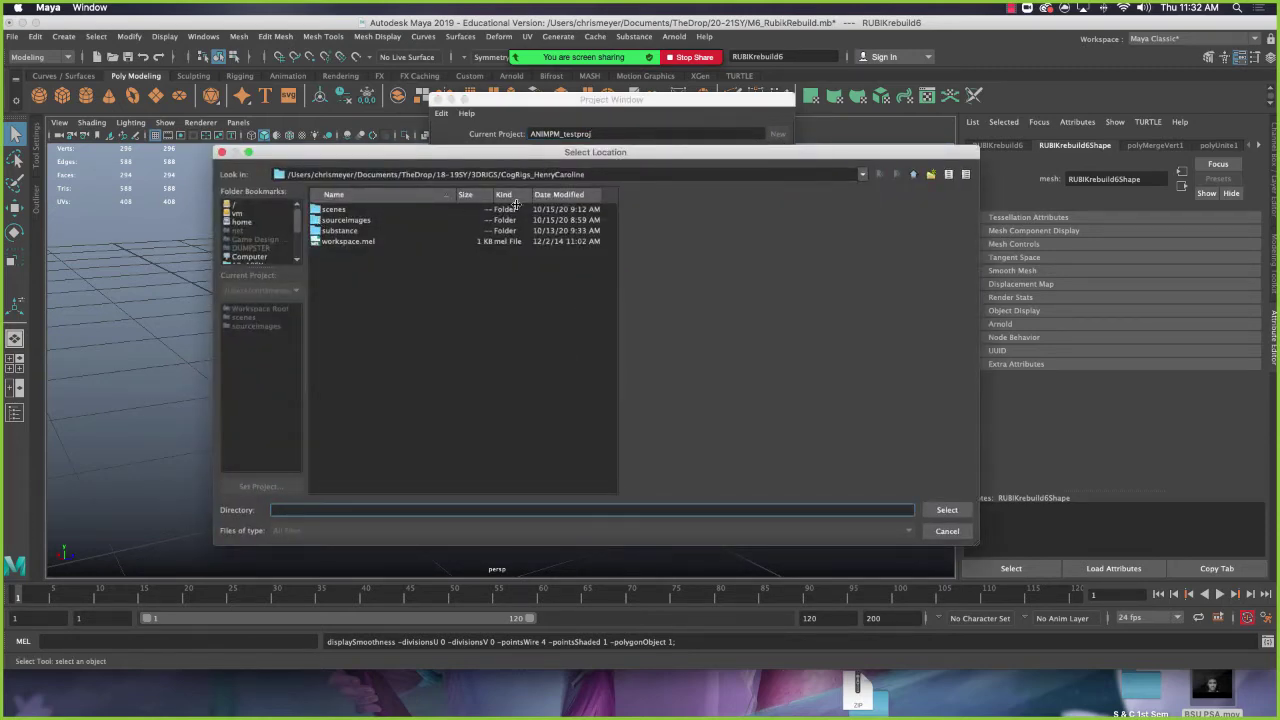
scroll(271, 243, "down", 3)
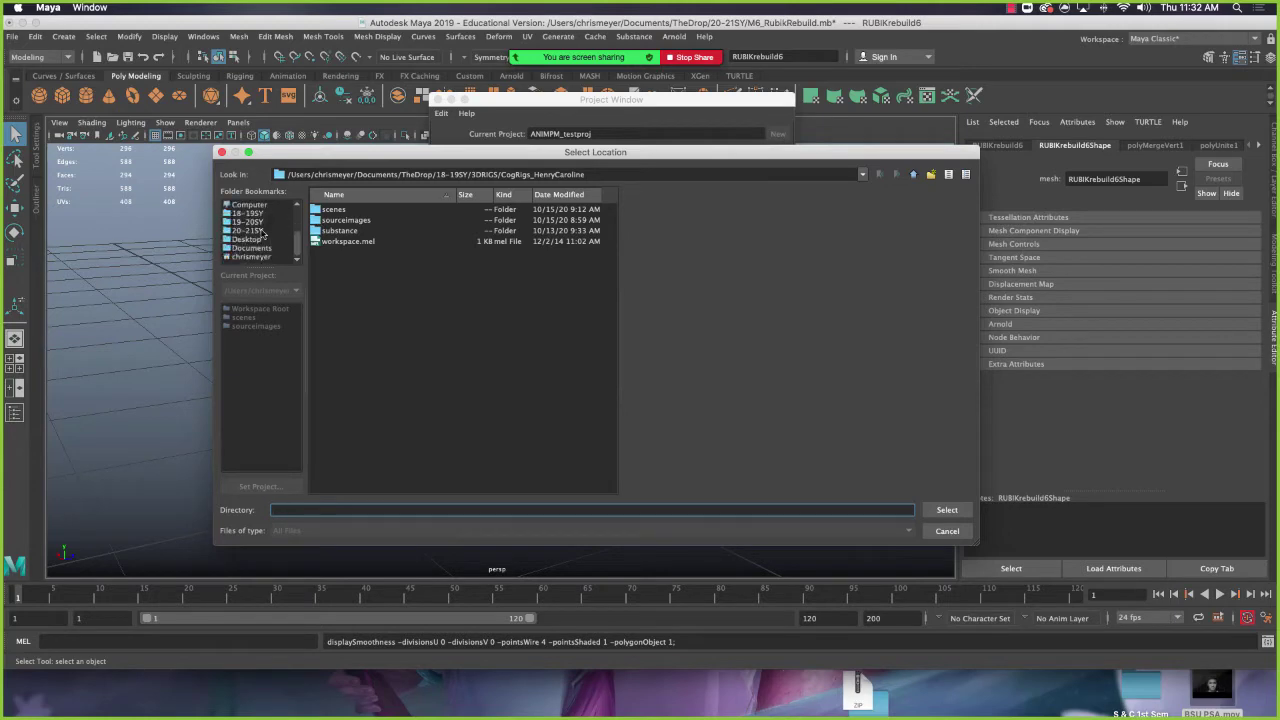
left_click(260, 240)
left_click(946, 511)
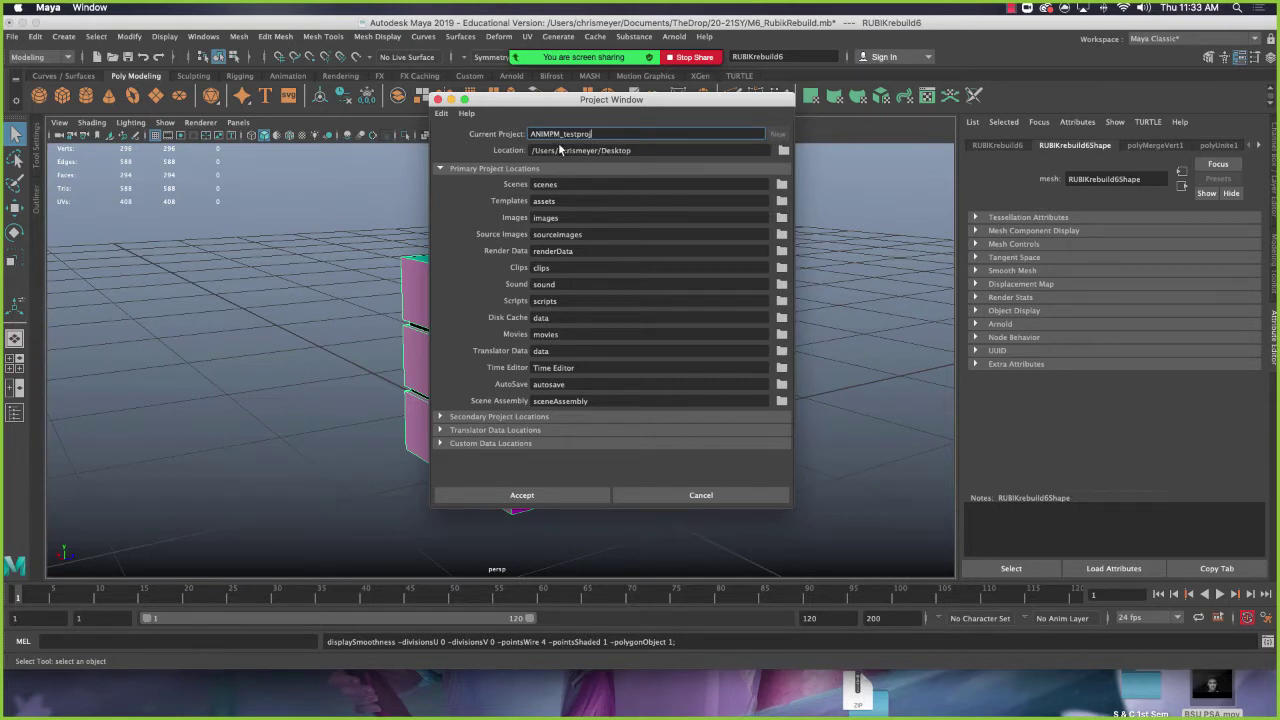
left_click(518, 494)
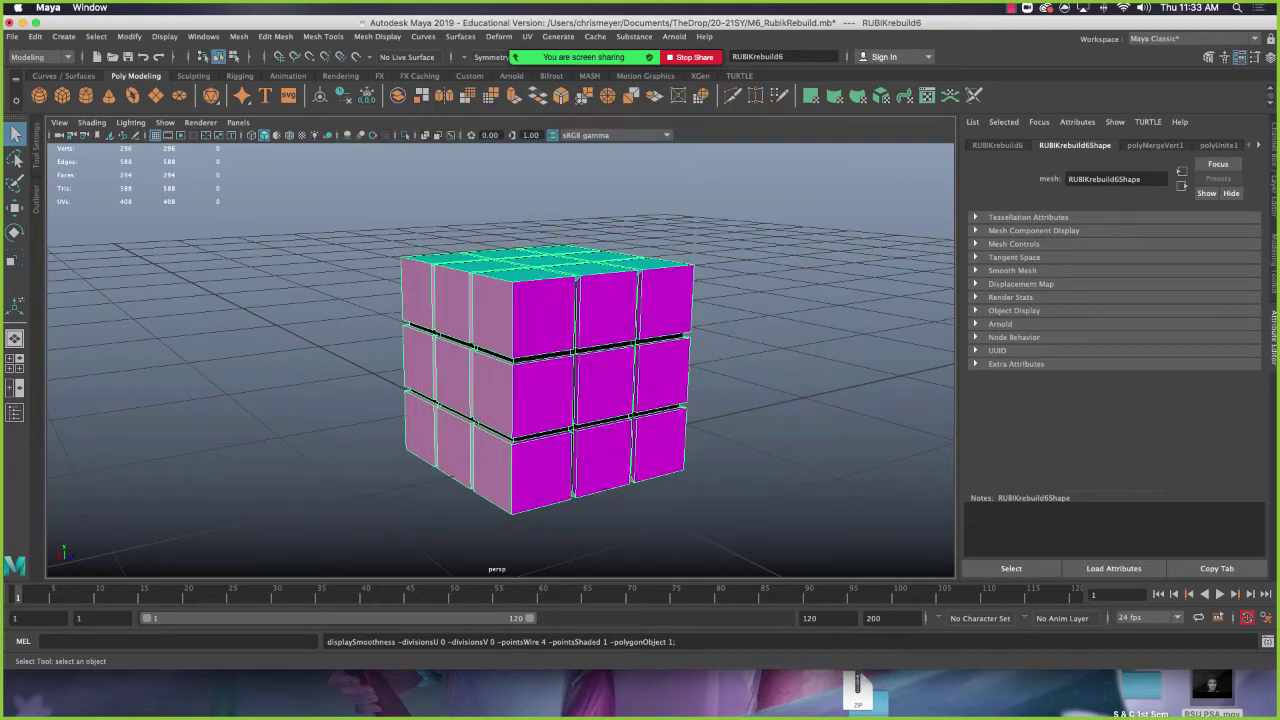
Switch to Finder, open the ANIMPM_testproj folder on the Desktop, and inspect its subfolders and workspace.mel file
key("super+Tab")
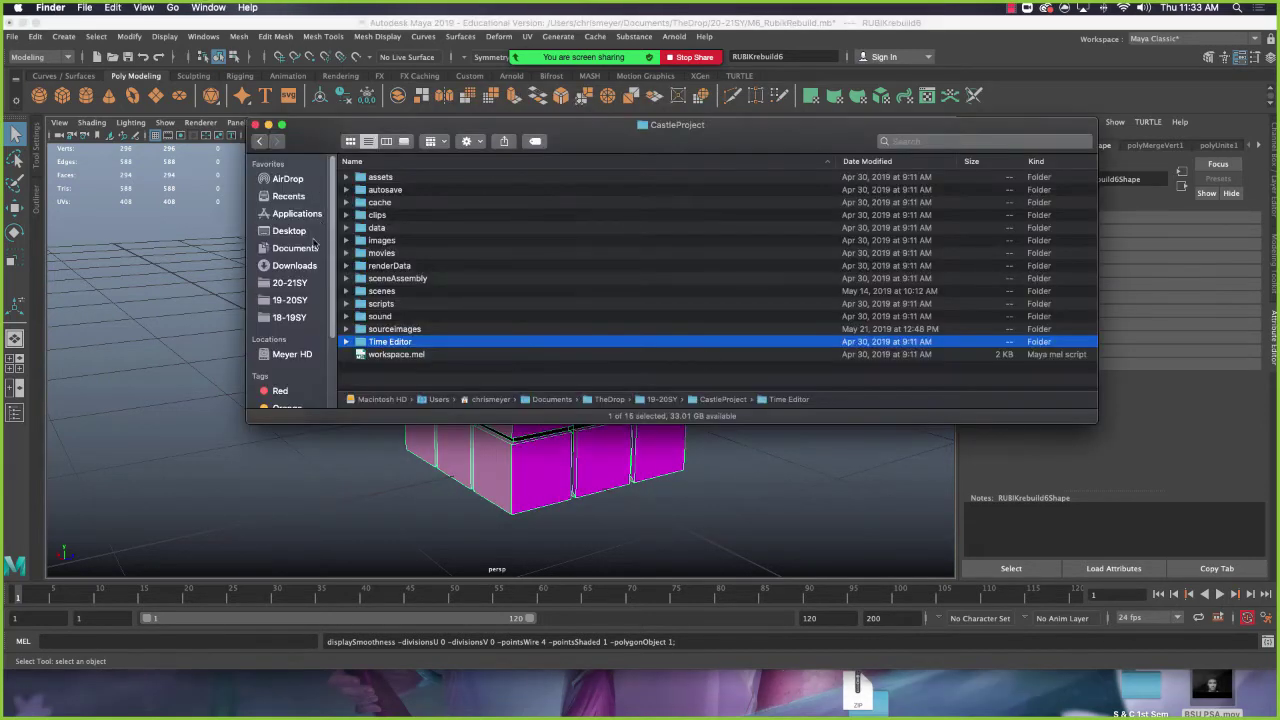
left_click(307, 232)
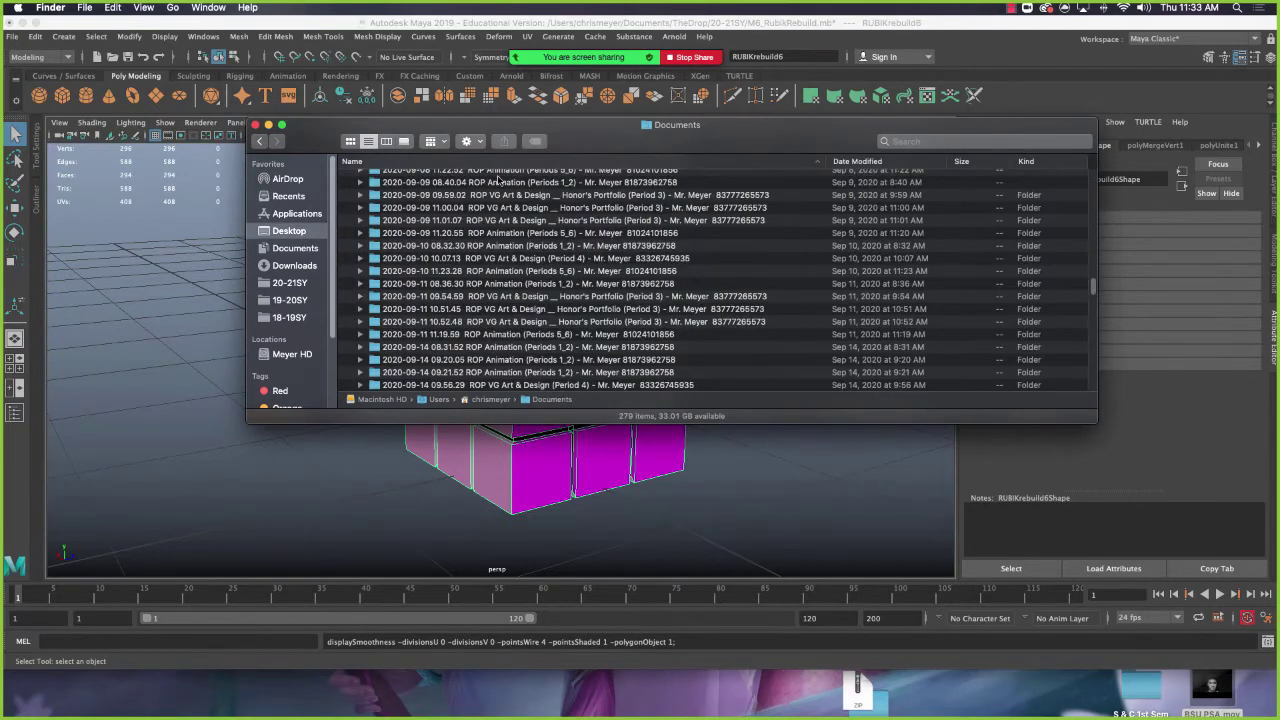
scroll(520, 300, "down", 5)
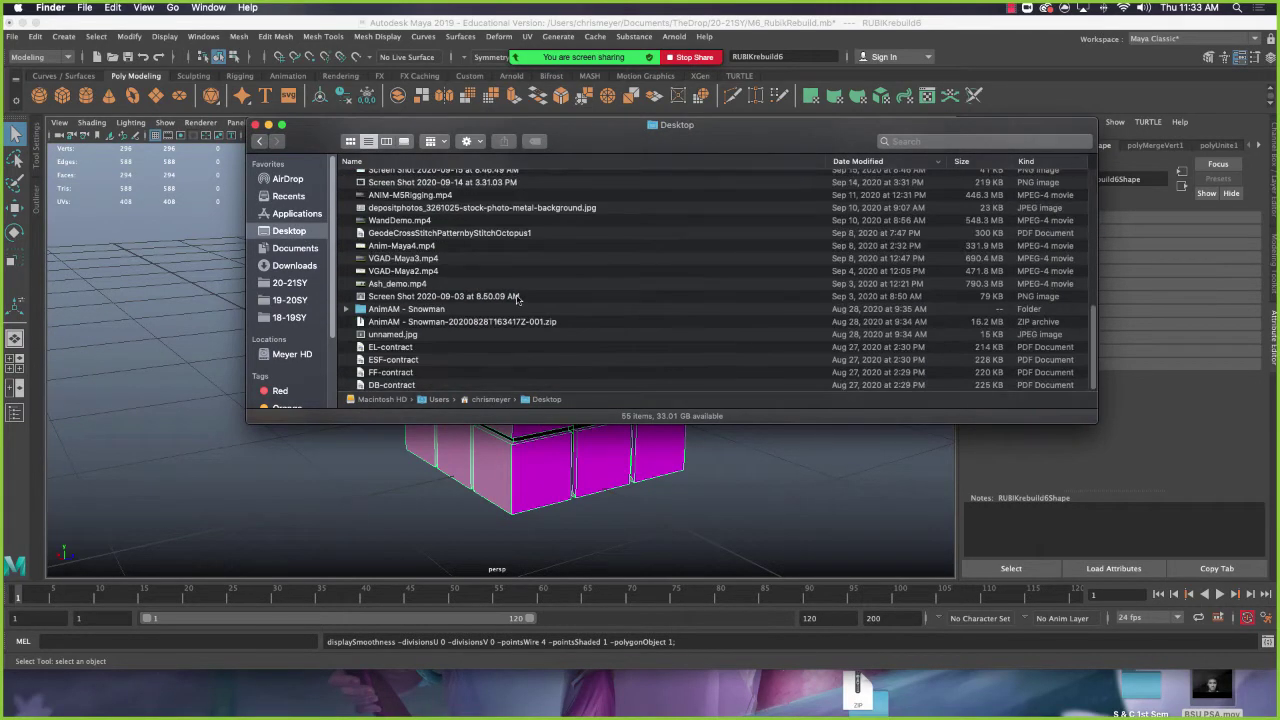
scroll(474, 350, "up", 5)
left_click(452, 181)
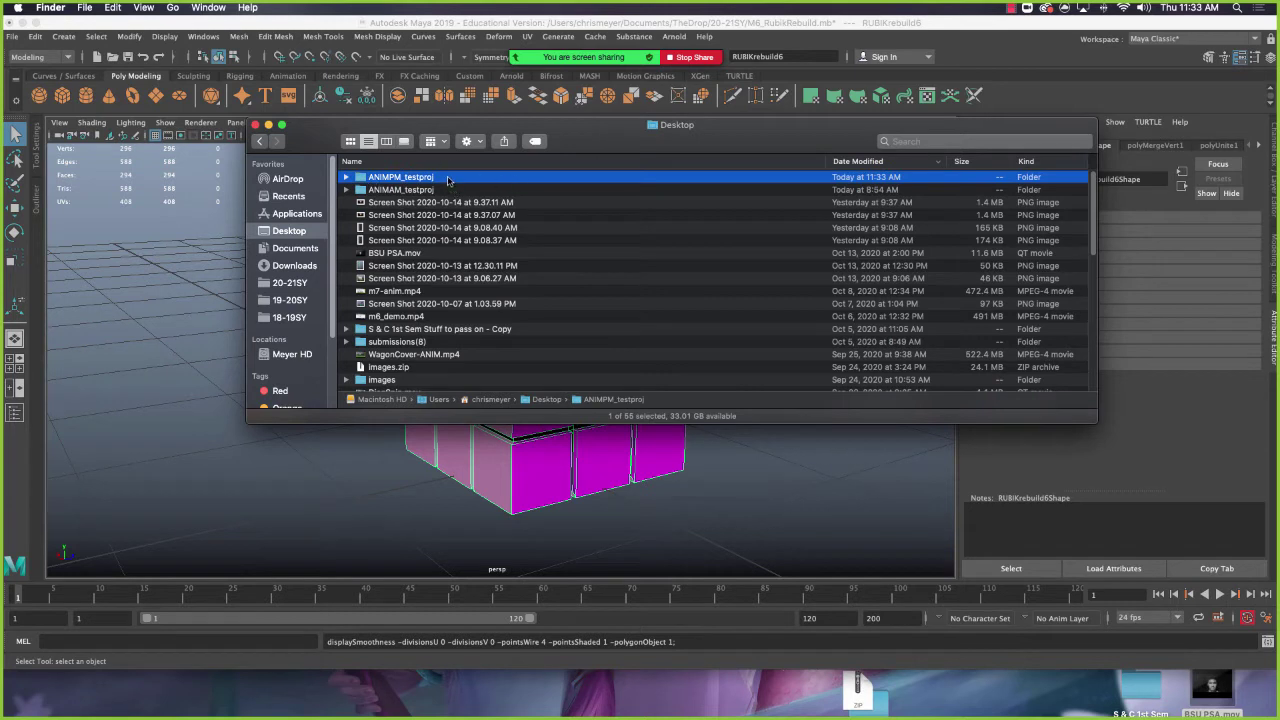
double_click(447, 180)
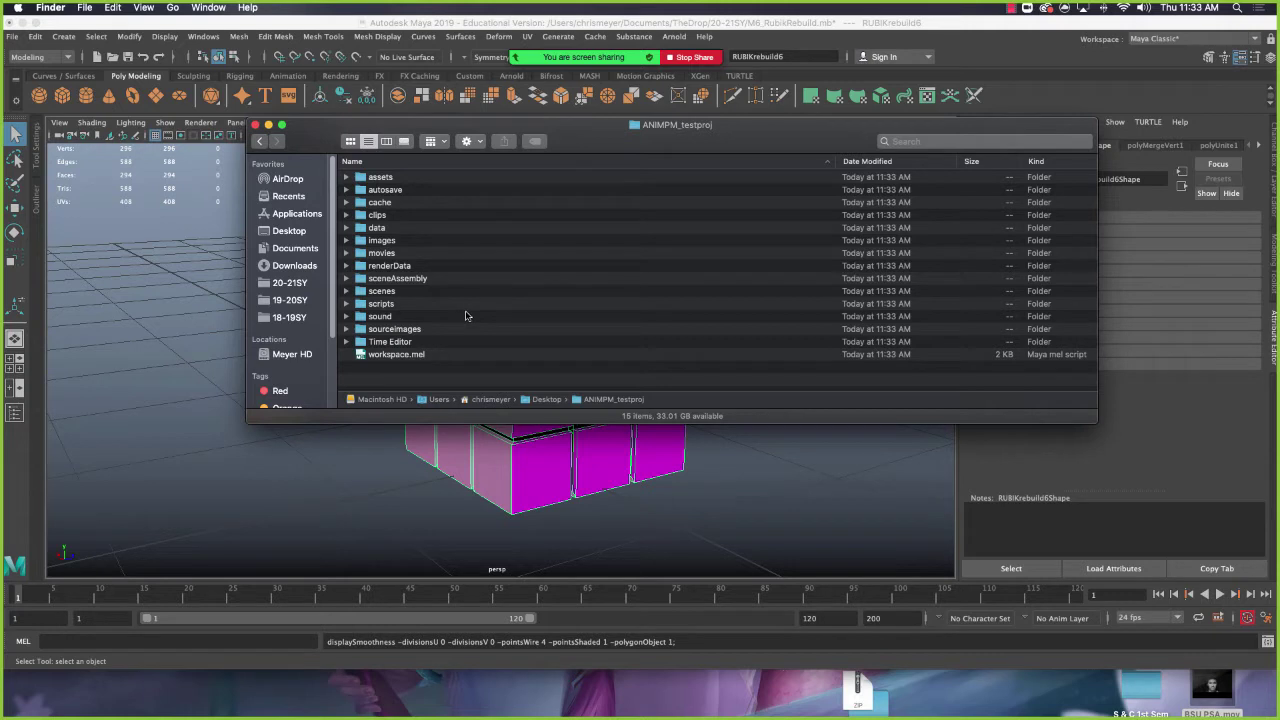
left_click(415, 356)
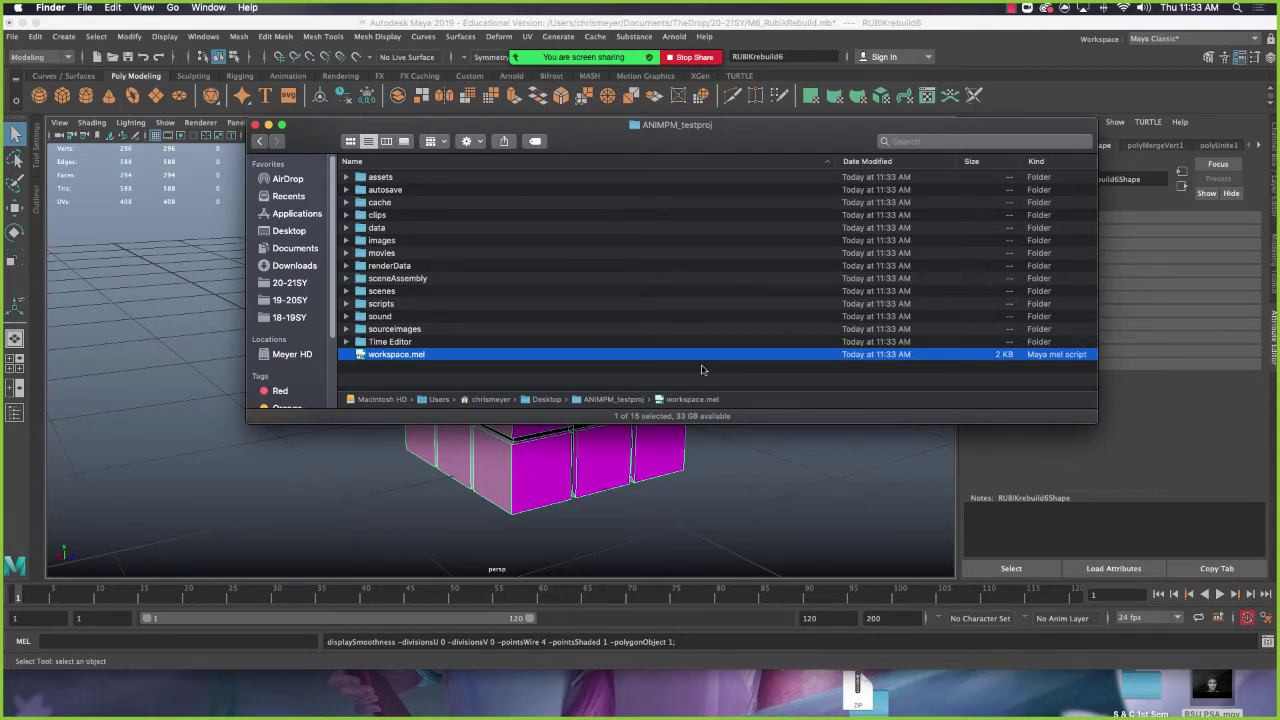
left_click(411, 385)
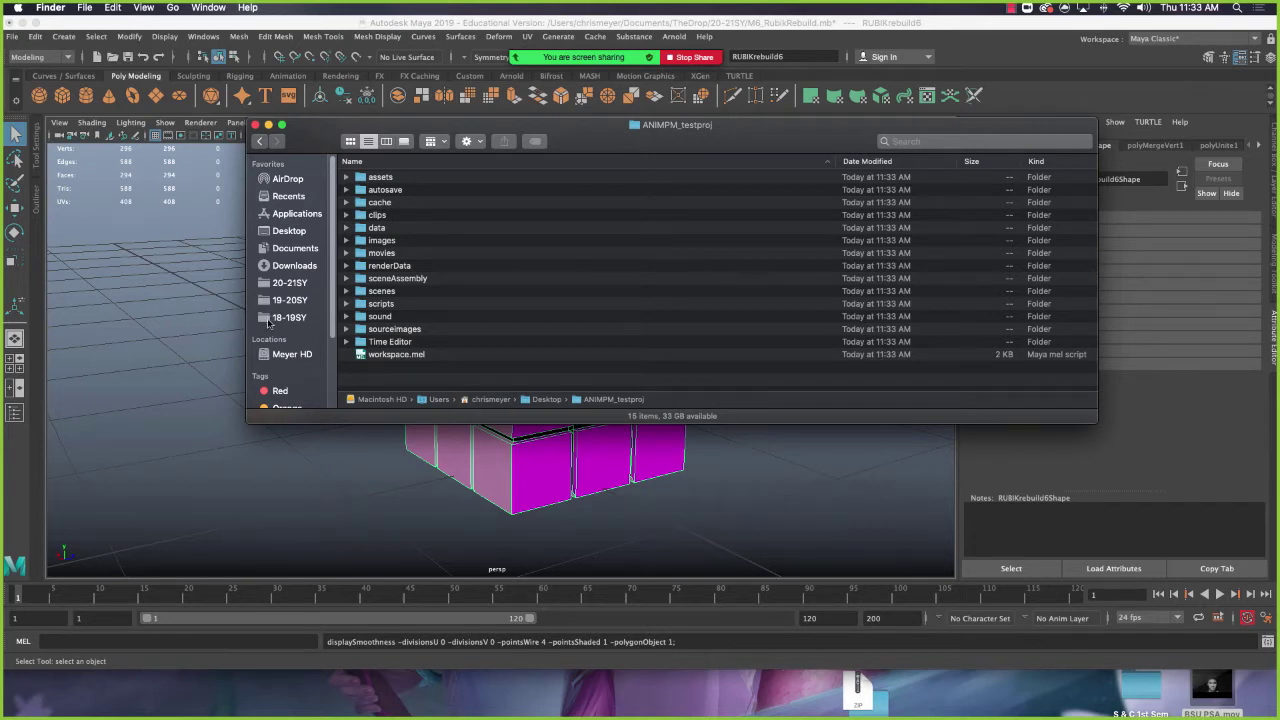
Open the CogRigs_HenryCaroline project folder inside 3DRIGS in 18-19SY
left_click(290, 317)
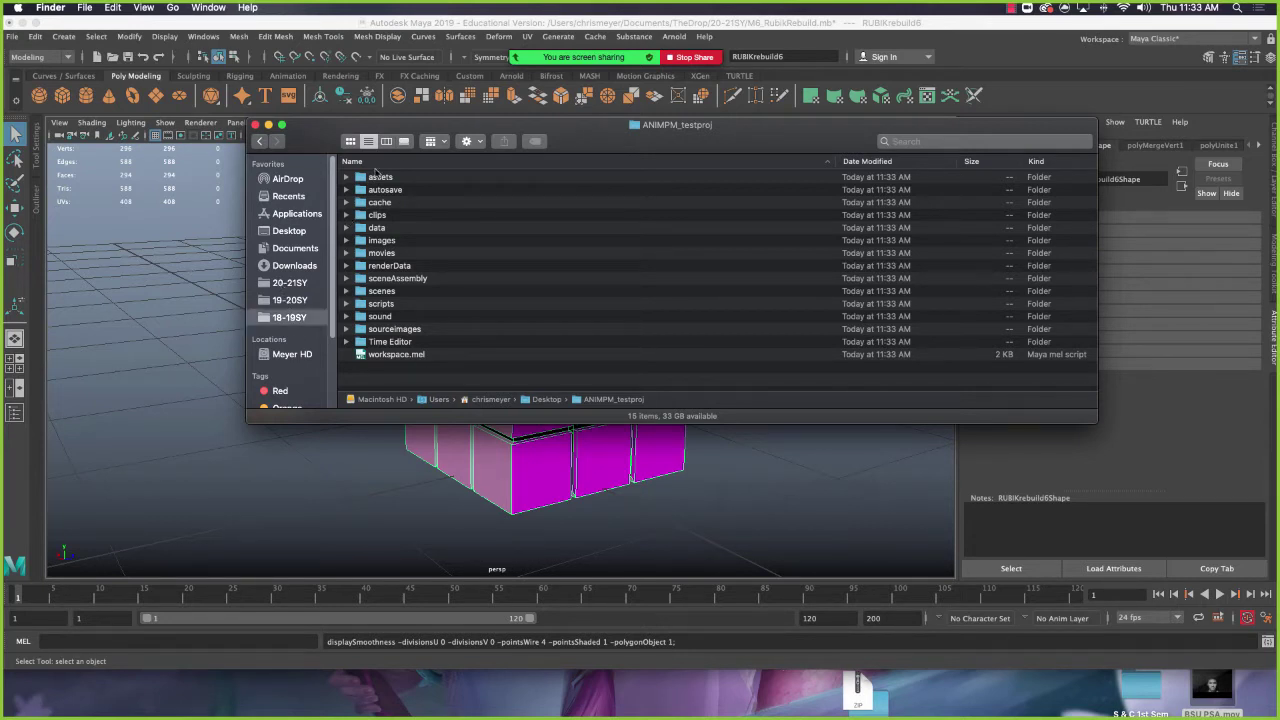
left_click(402, 190)
double_click(400, 190)
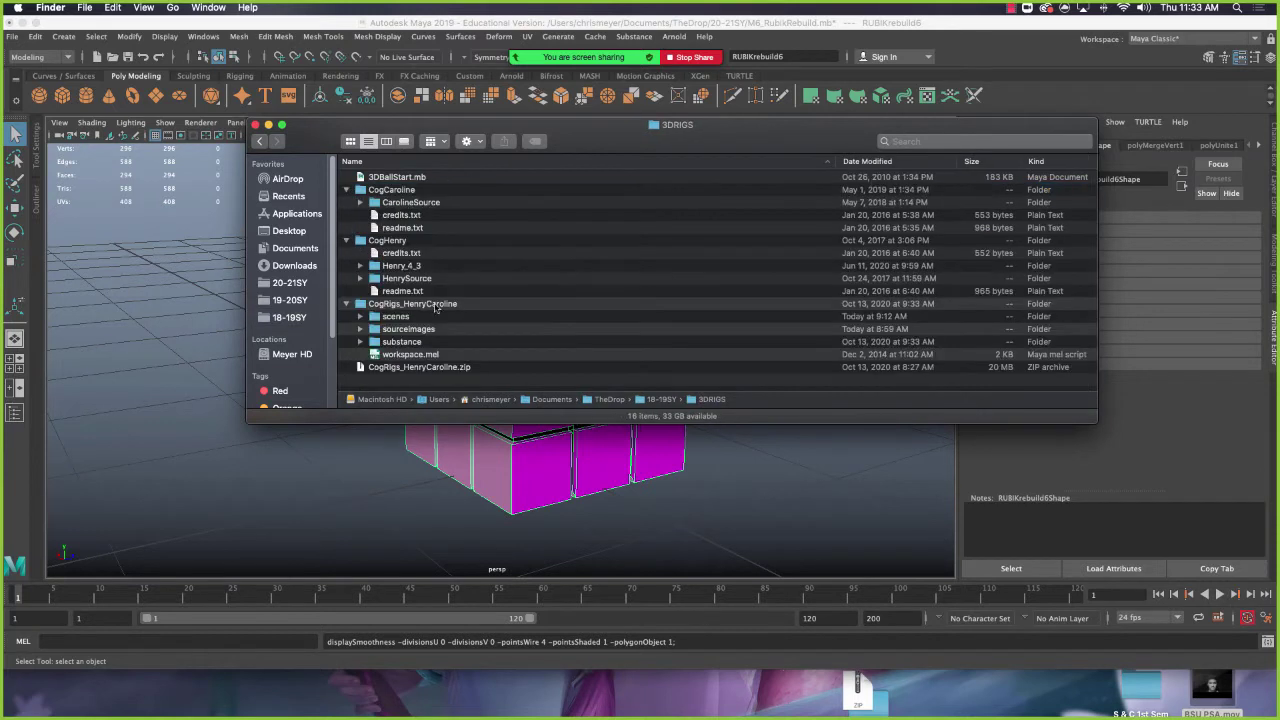
left_click(514, 369)
left_click(455, 303)
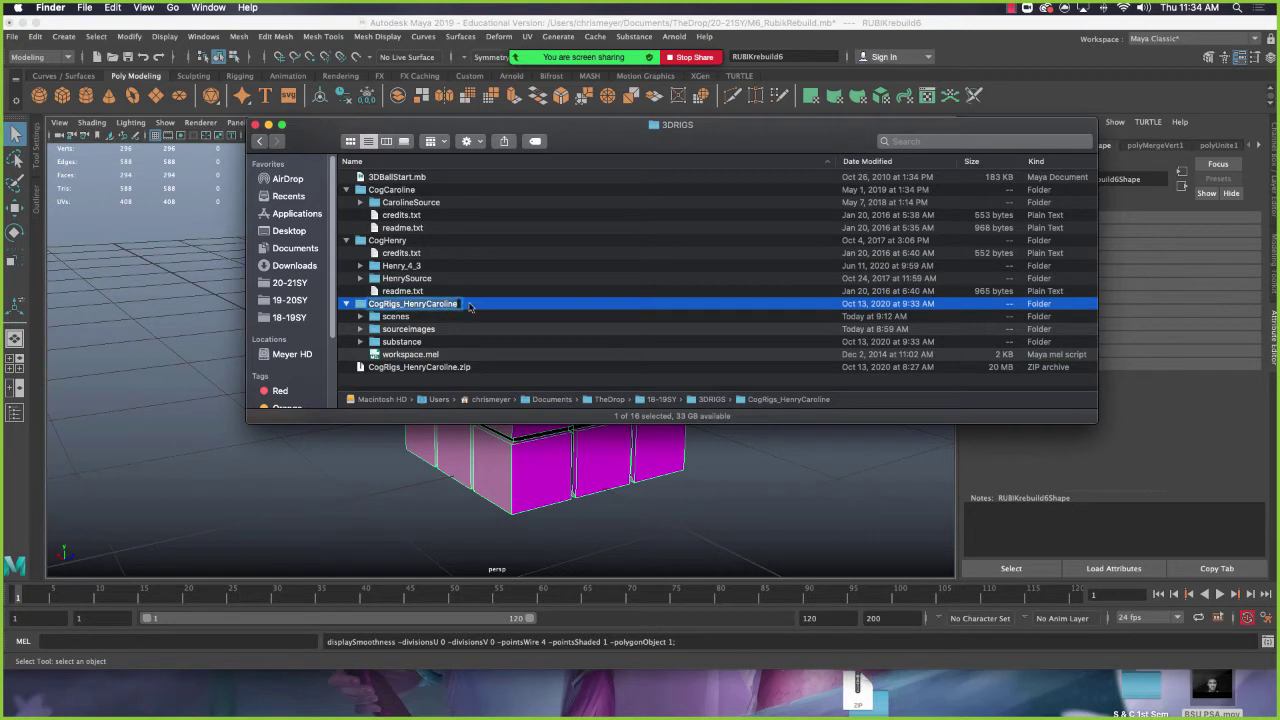
double_click(443, 306)
Examine the substance, scenes and sourceimages folders of the CogRigs_HenryCaroline project
left_click(387, 202)
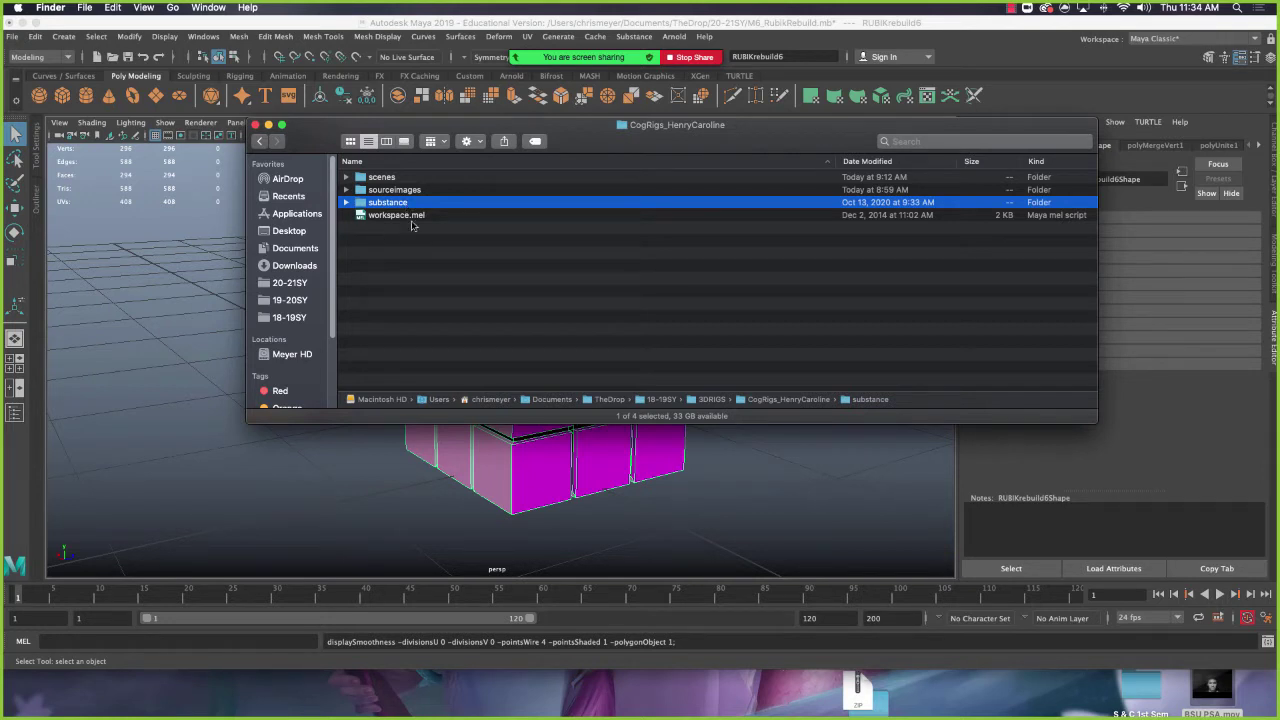
left_click(437, 180)
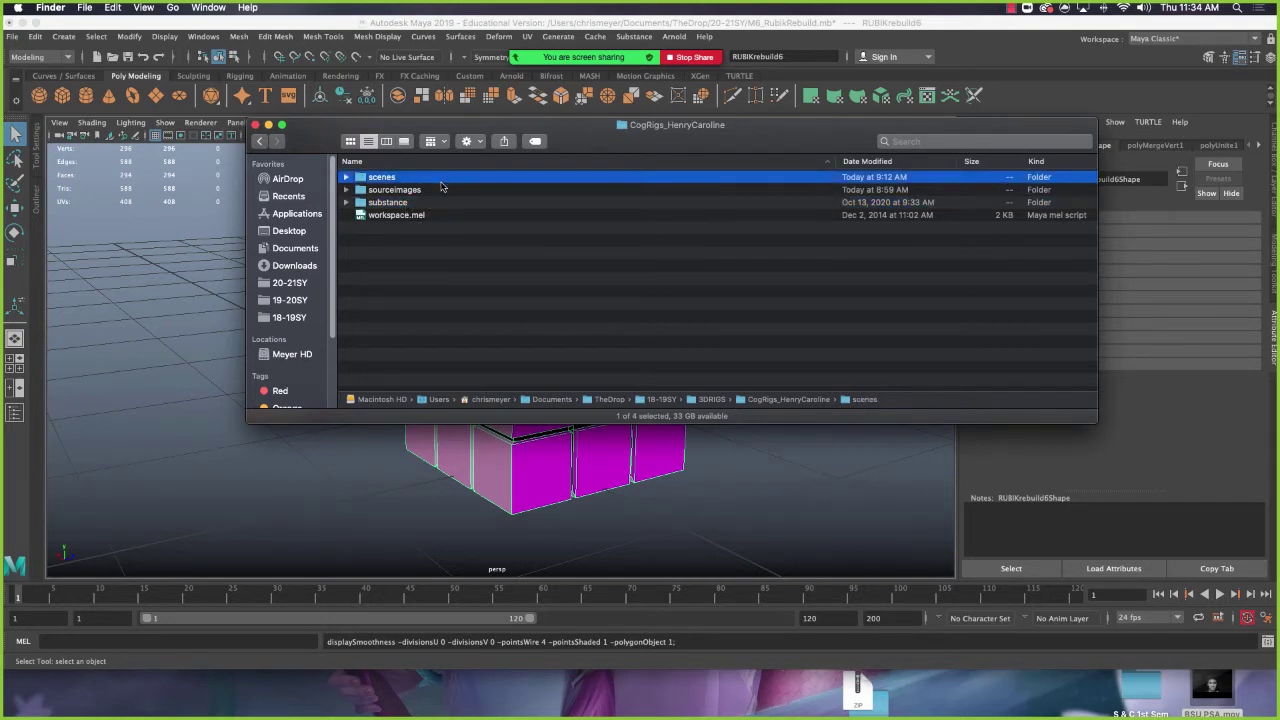
left_click(440, 188)
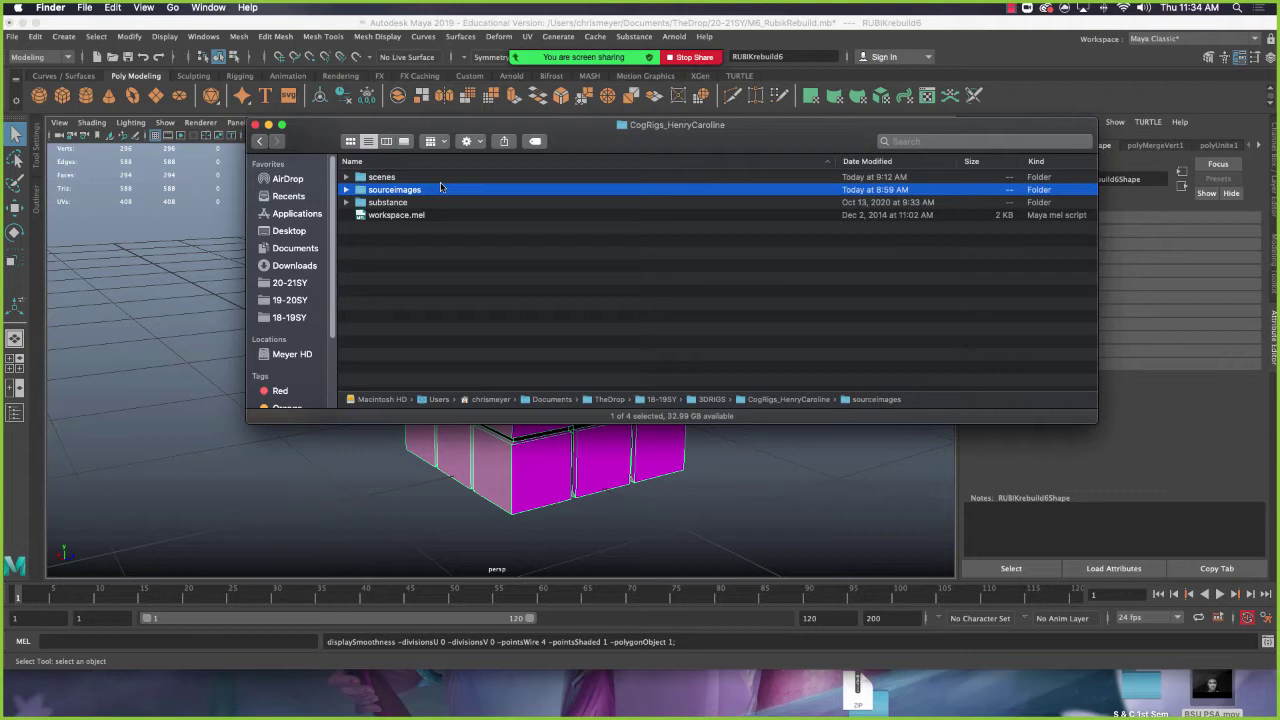
left_click(472, 178)
left_click(474, 196)
Go back to the 3DRIGS folder, point out the CogRigs_HenryCaroline folder, and switch to Maya
left_click(257, 140)
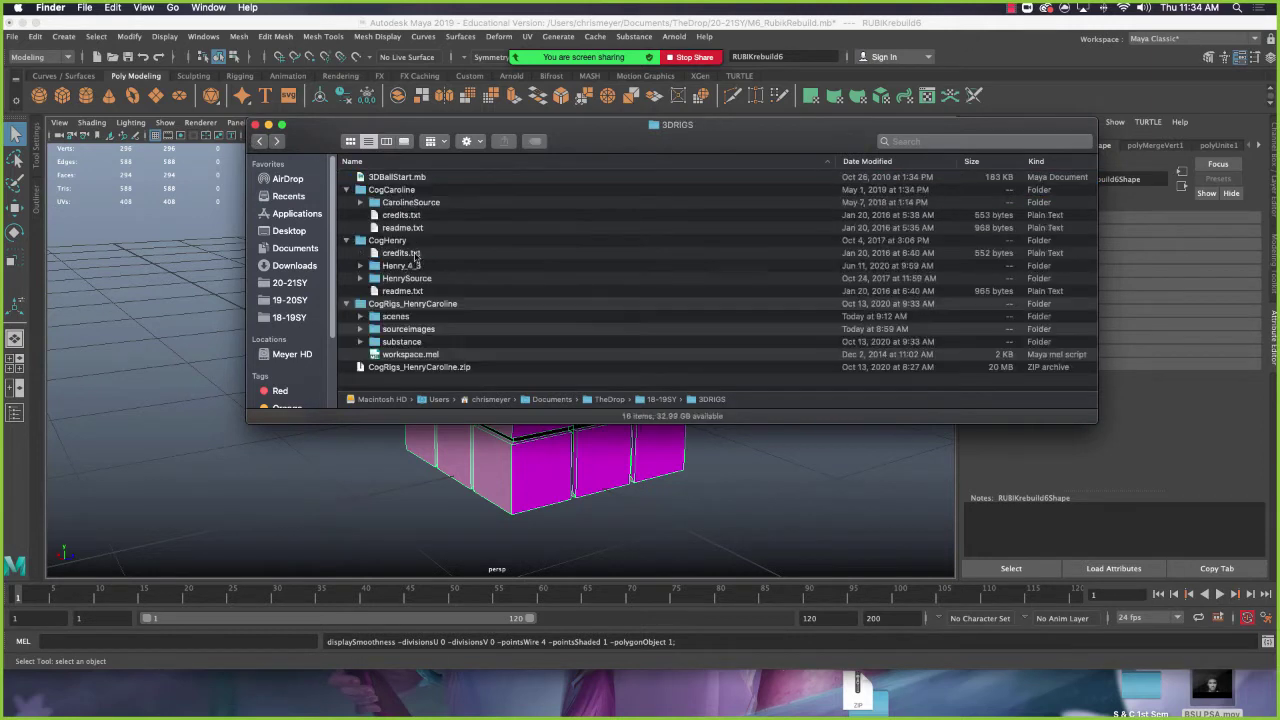
left_click(428, 304)
key("Return")
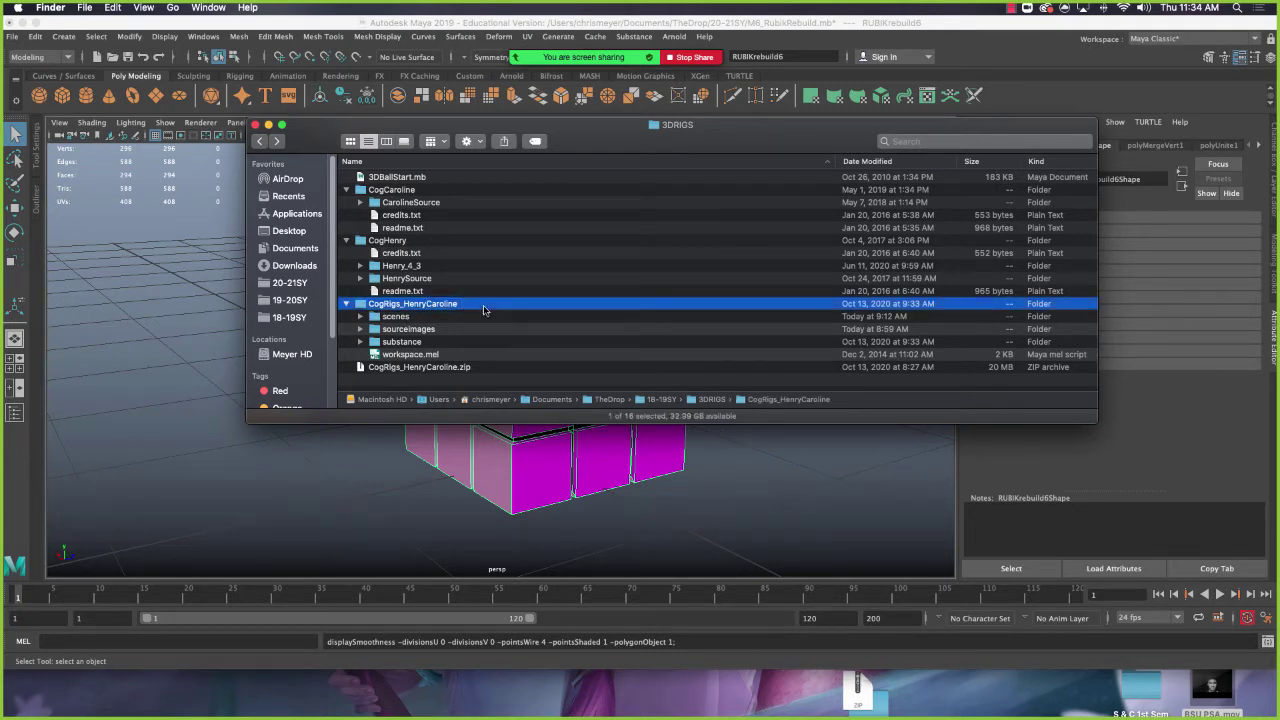
left_click(169, 270)
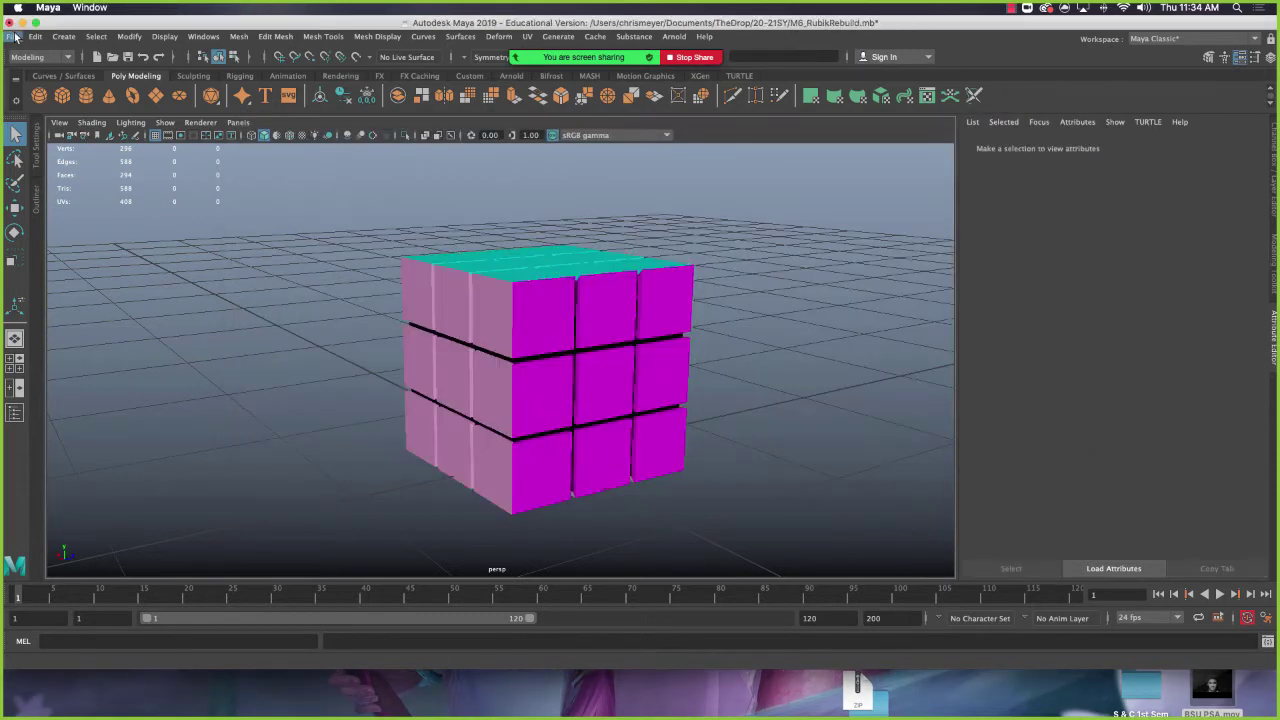
Switch to the Maya 8 notes in Firefox and read how to create a new project and change the current one
key("super+Tab")
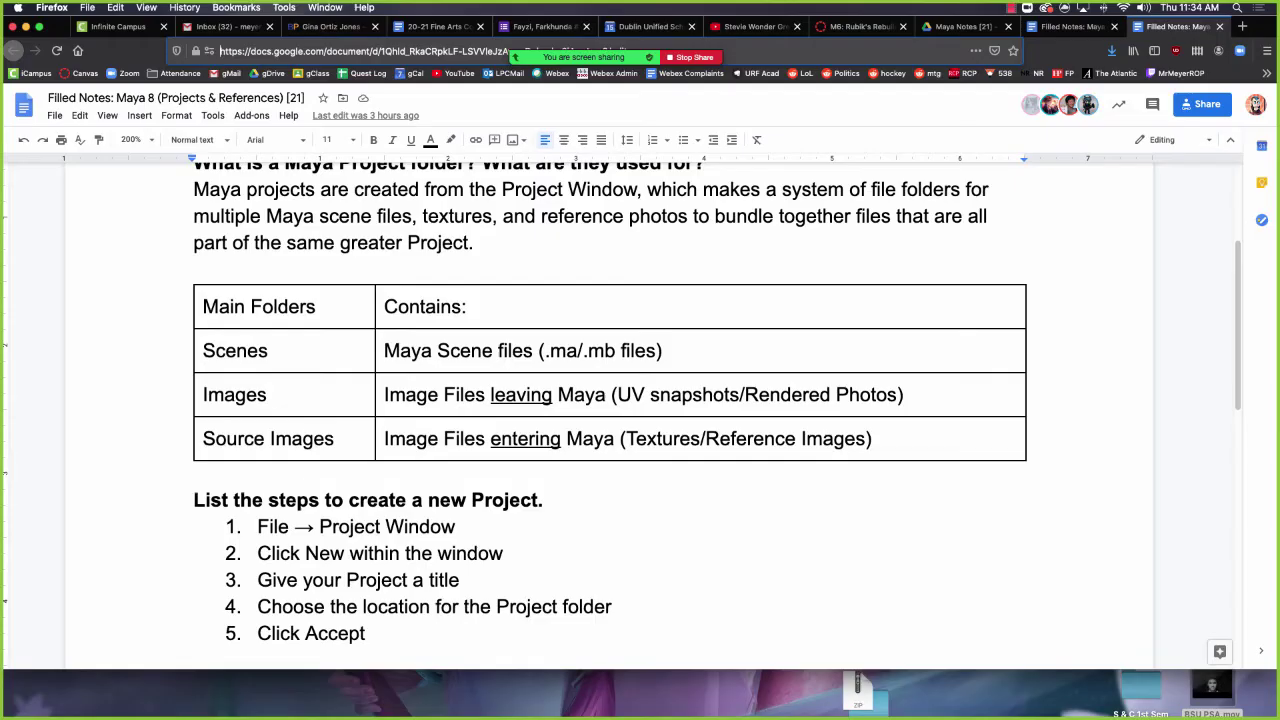
scroll(446, 436, "down", 5)
scroll(446, 436, "up", 1)
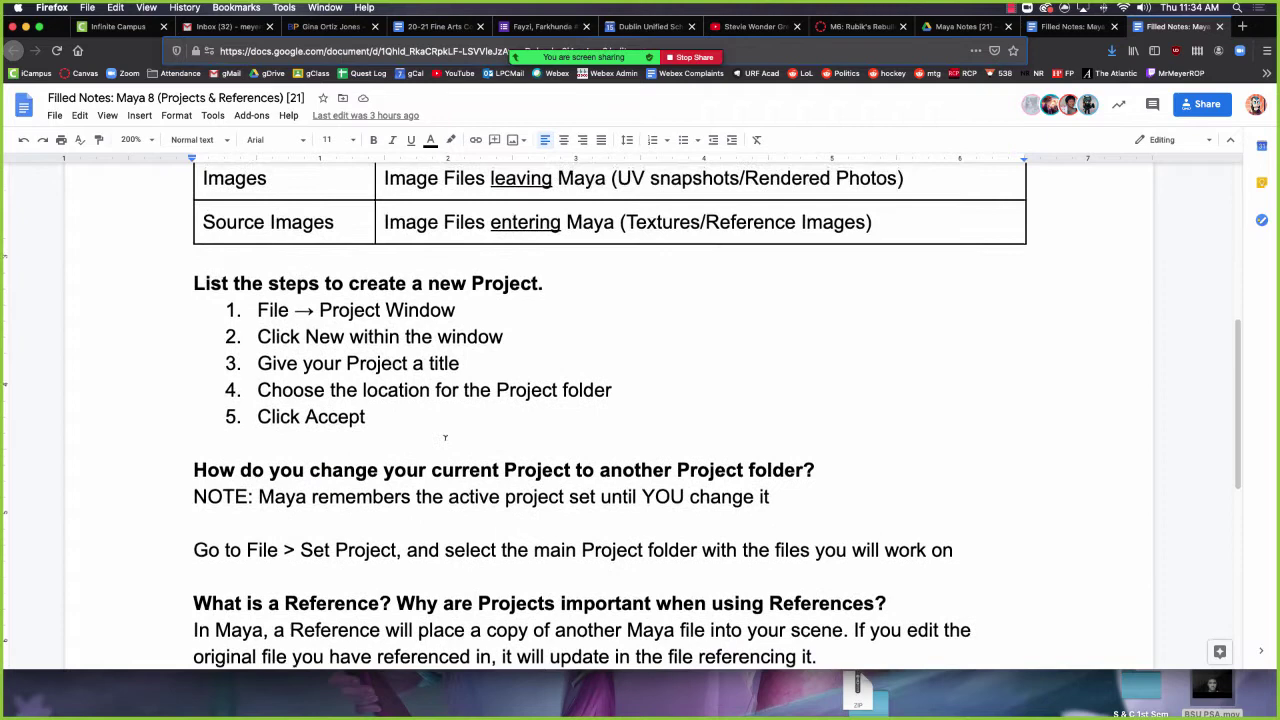
scroll(446, 436, "down", 1)
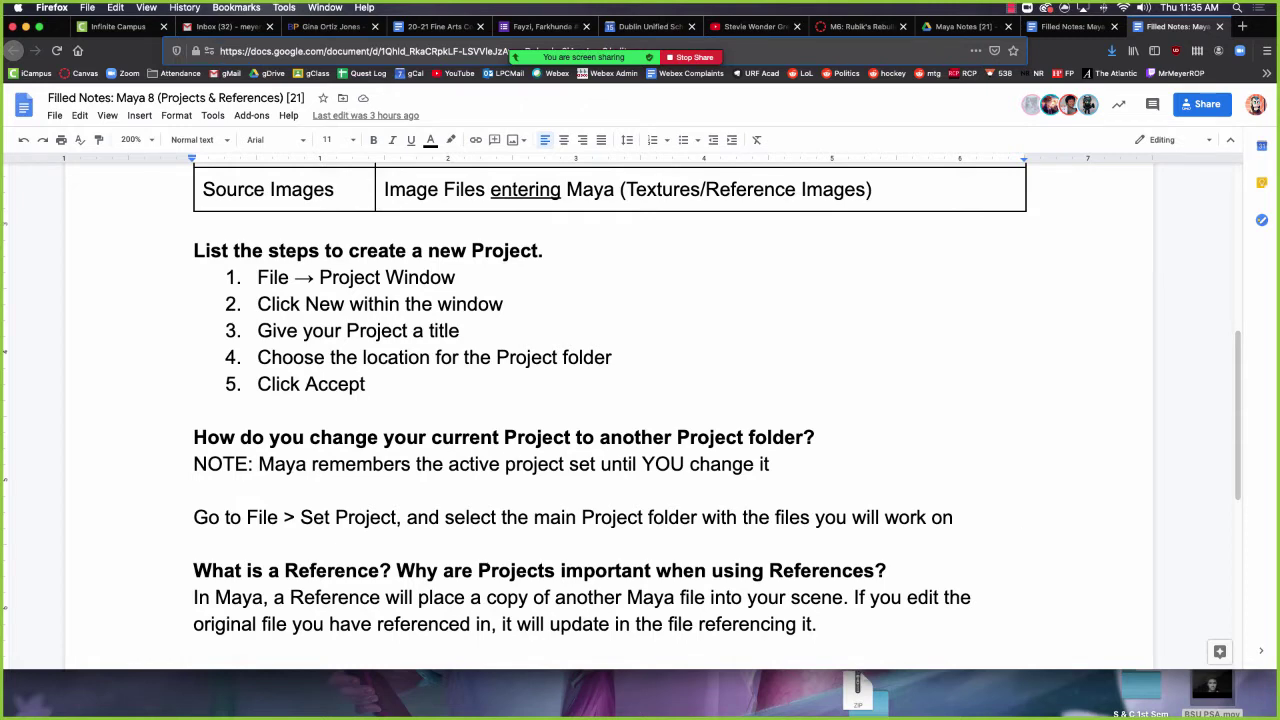
Switch to Maya and set the current project to the CogRigs_HenryCaroline folder inside 3DRIGS in 18-19SY
key("super+Tab")
left_click(12, 36)
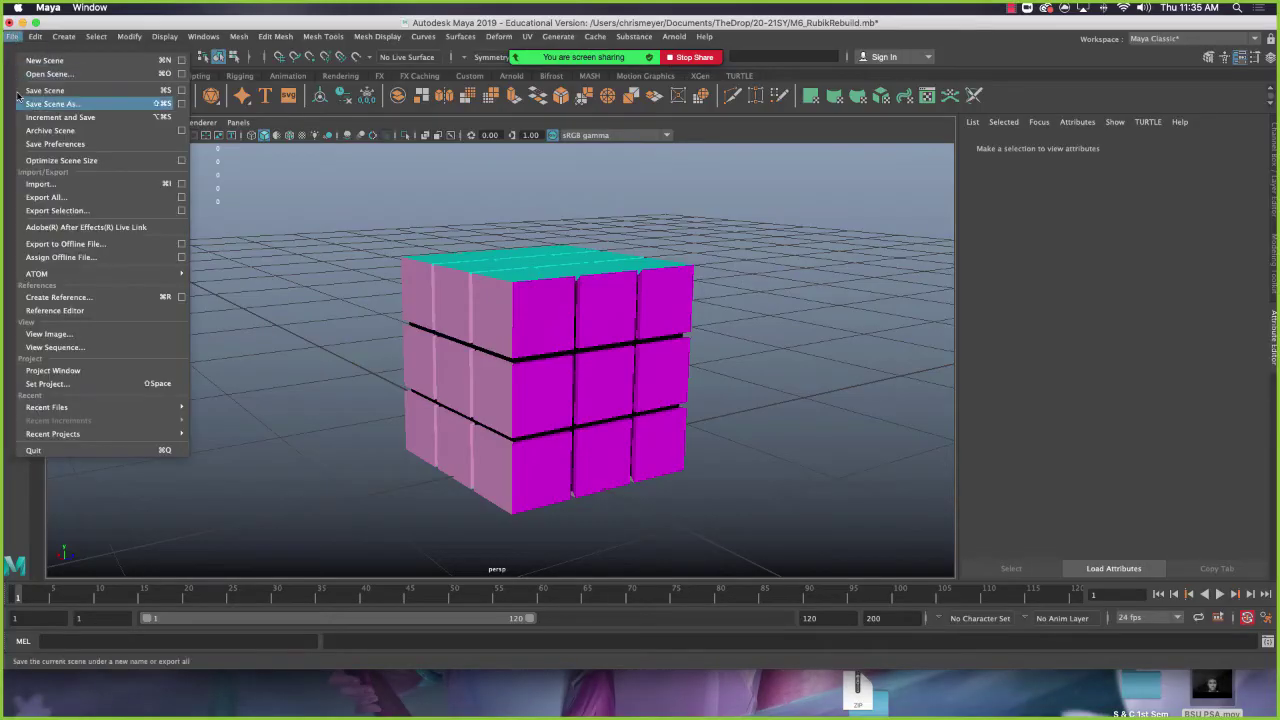
left_click(55, 381)
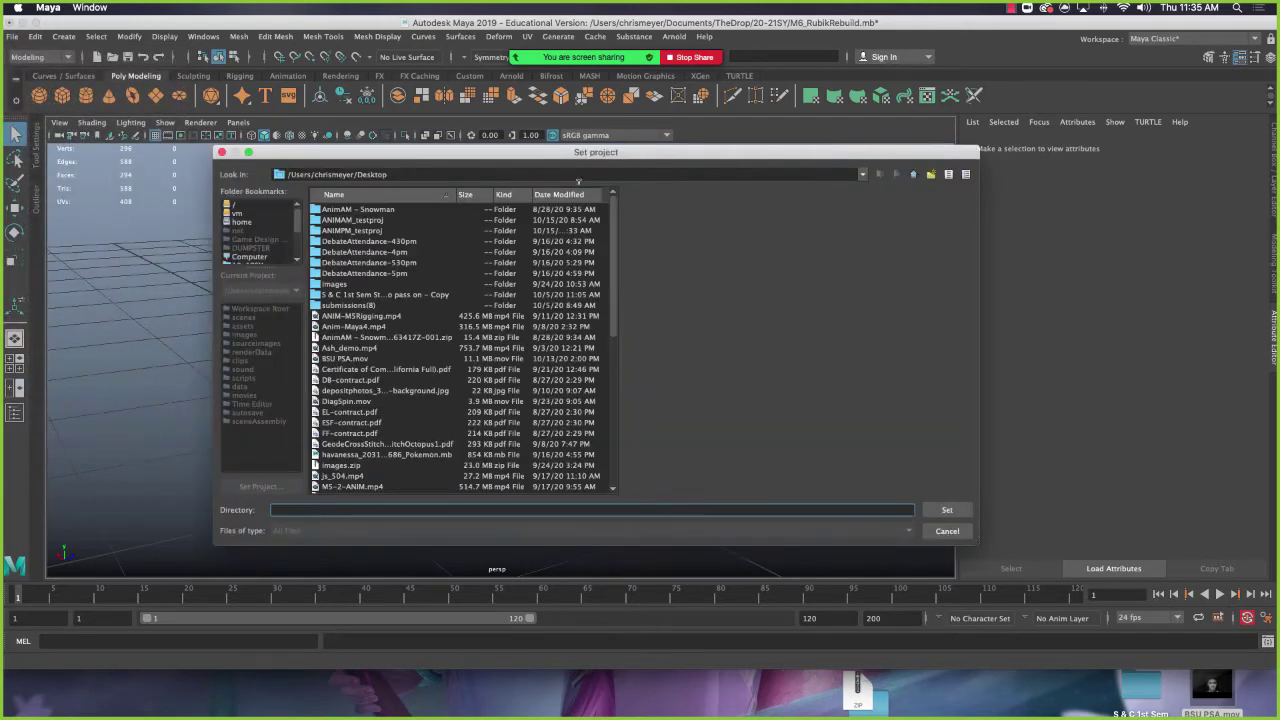
scroll(262, 250, "down", 3)
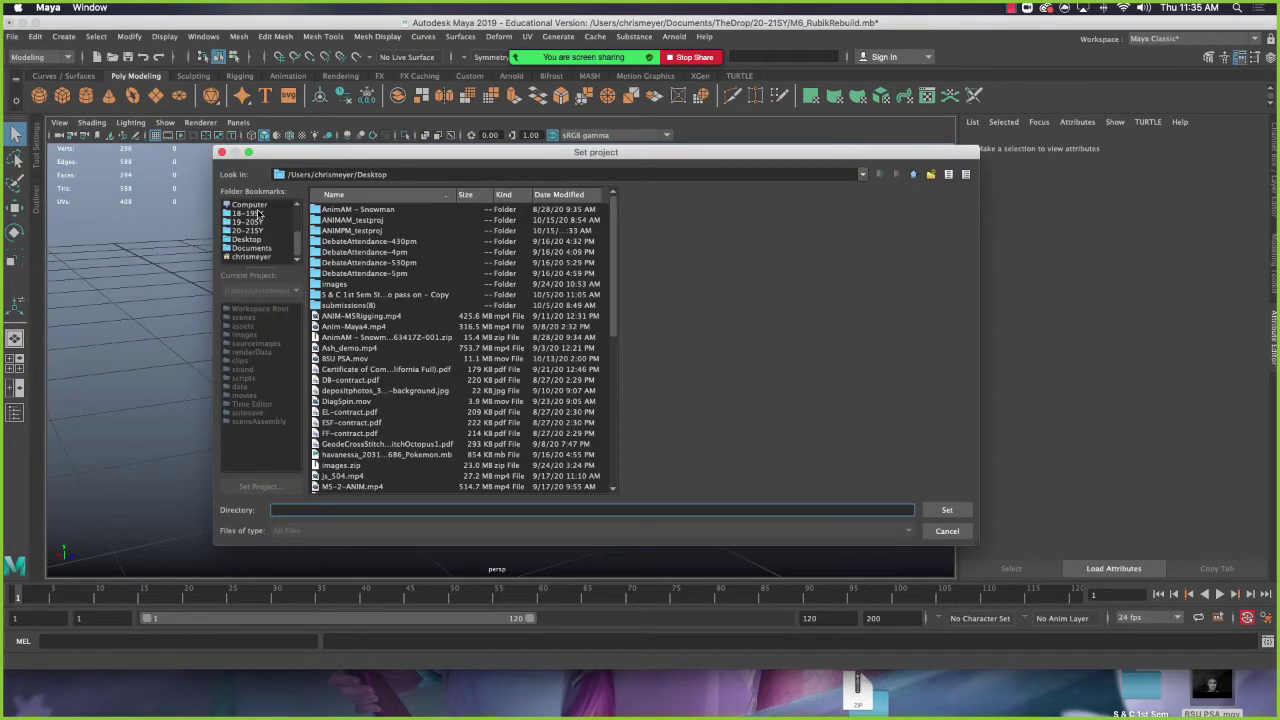
left_click(248, 213)
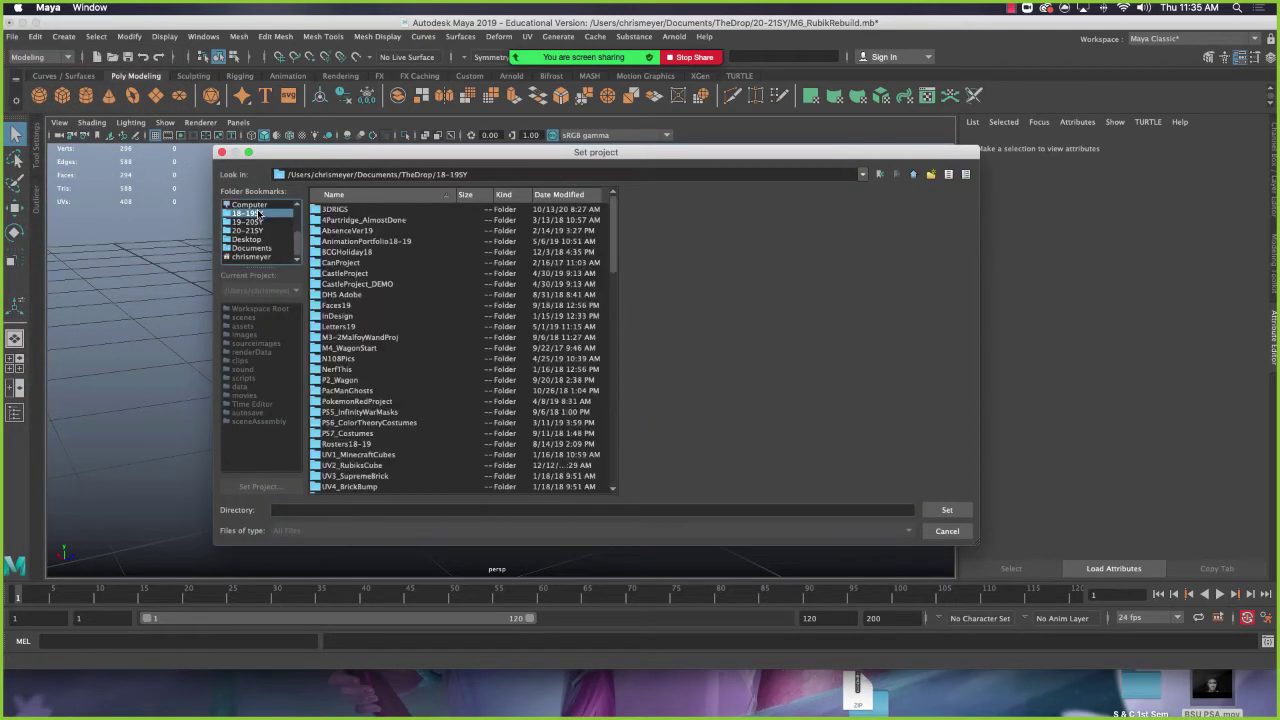
double_click(395, 213)
left_click(350, 232)
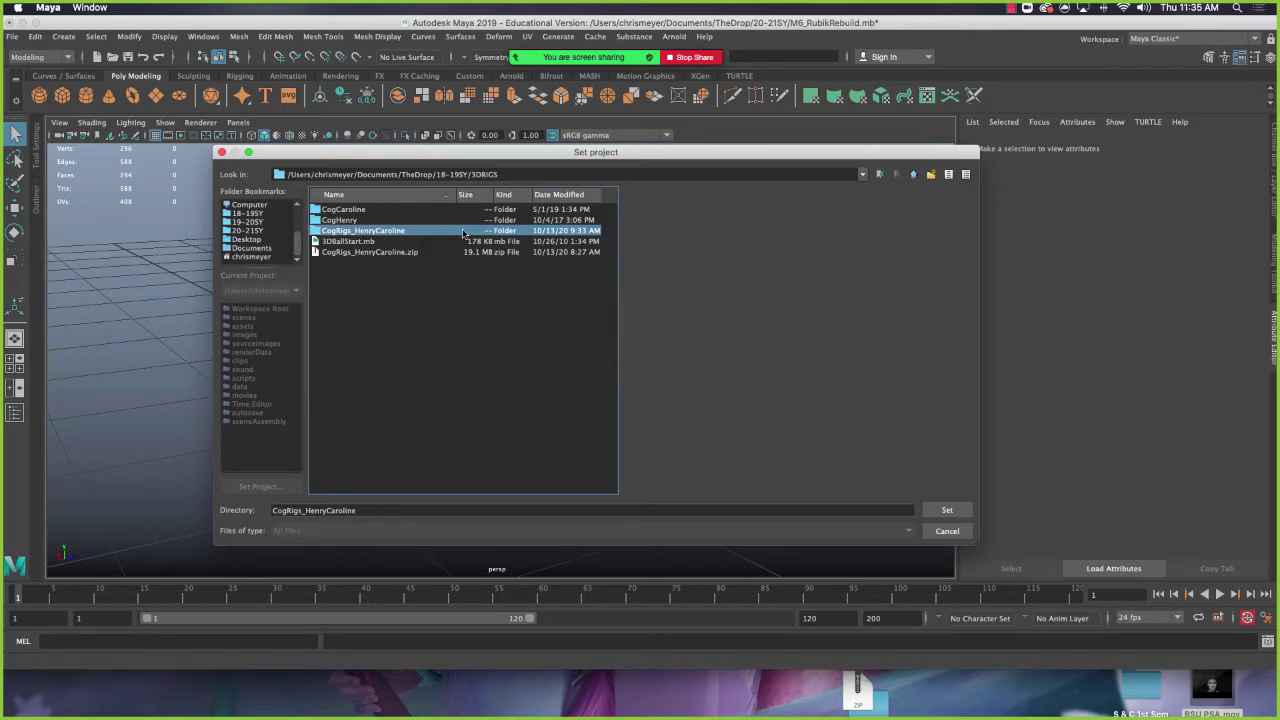
left_click(947, 511)
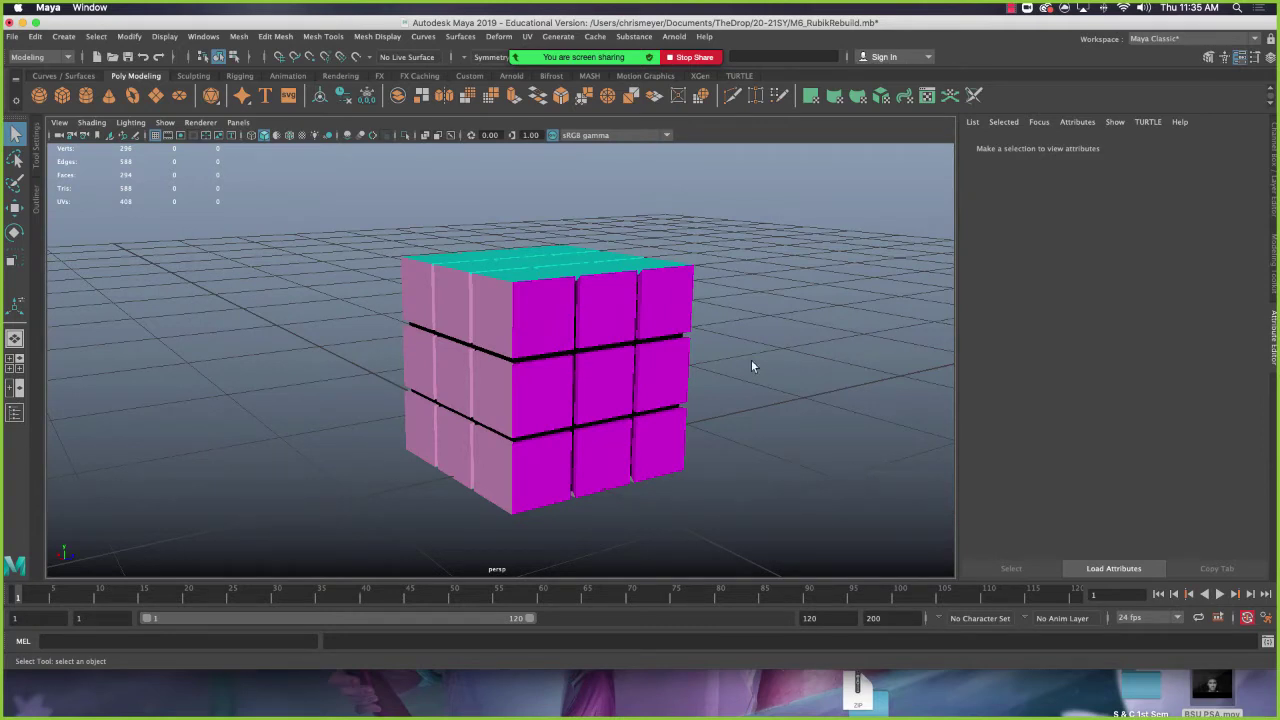
Open Henry_Rig_v4_3_REF.ma from the project's scenes folder and dismiss the dialogs that appear while loading
left_click(13, 37)
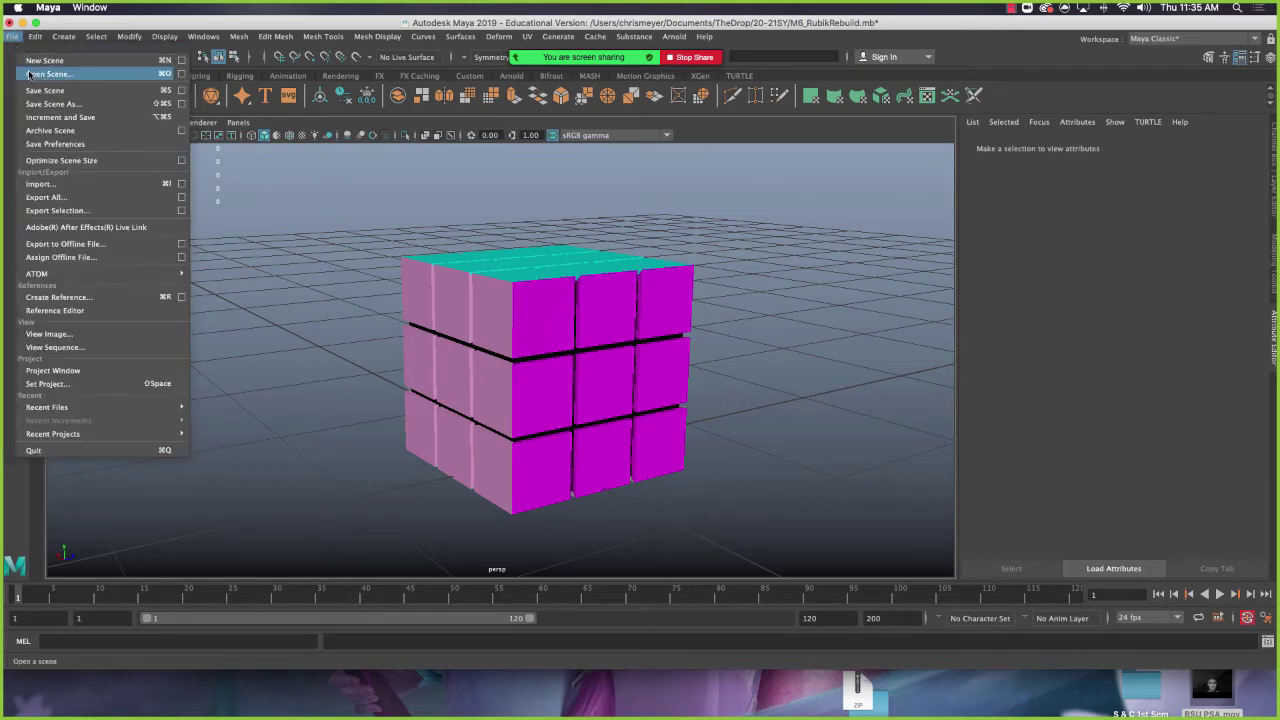
left_click(30, 74)
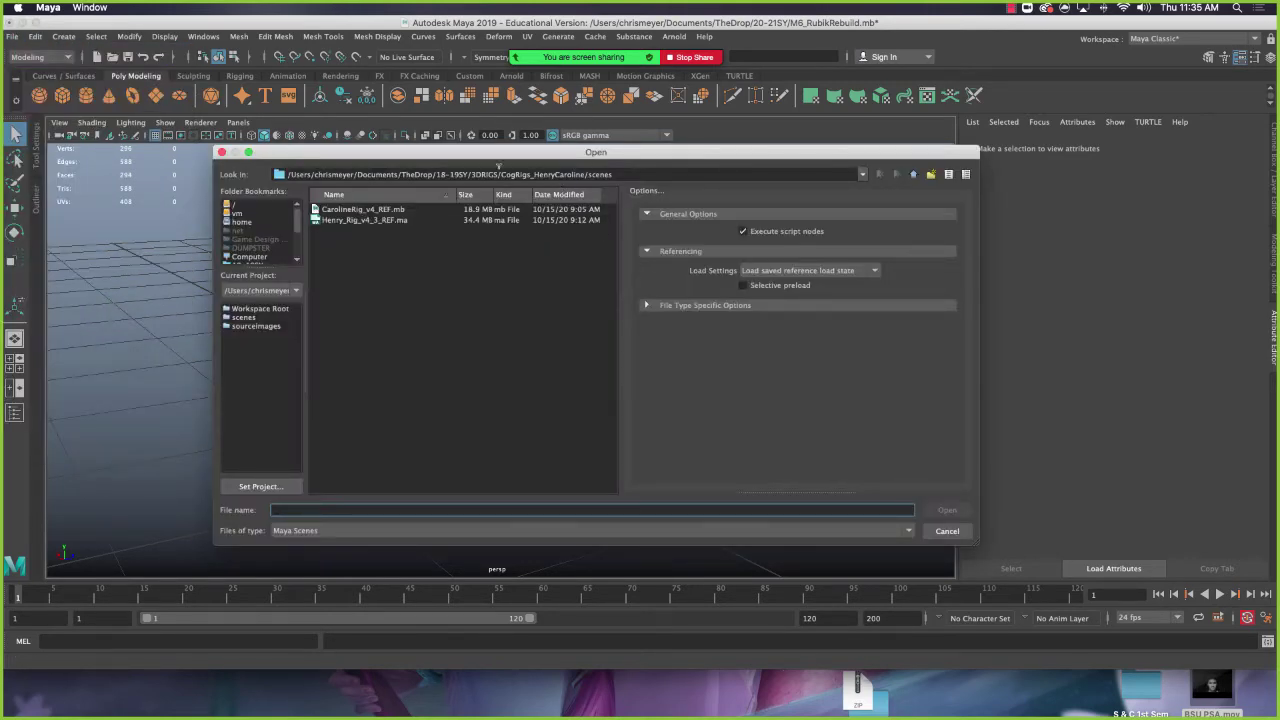
left_click(587, 172)
left_click(381, 250)
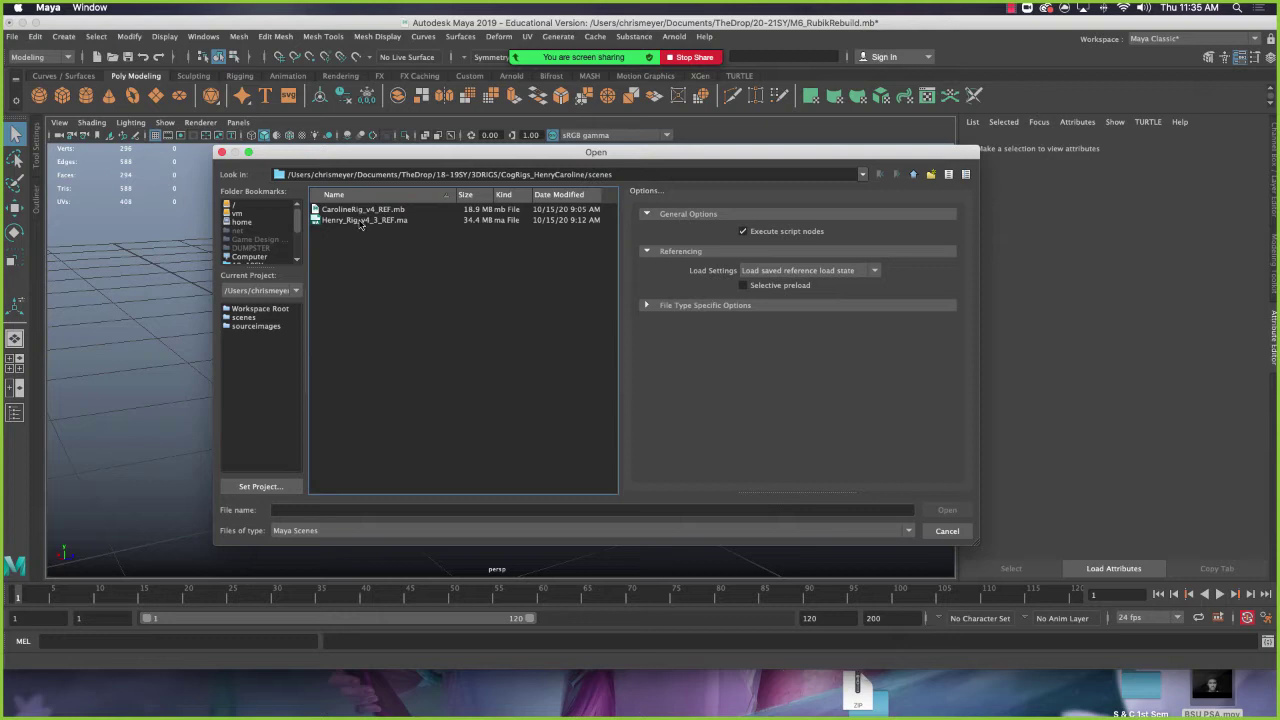
double_click(362, 220)
left_click(622, 375)
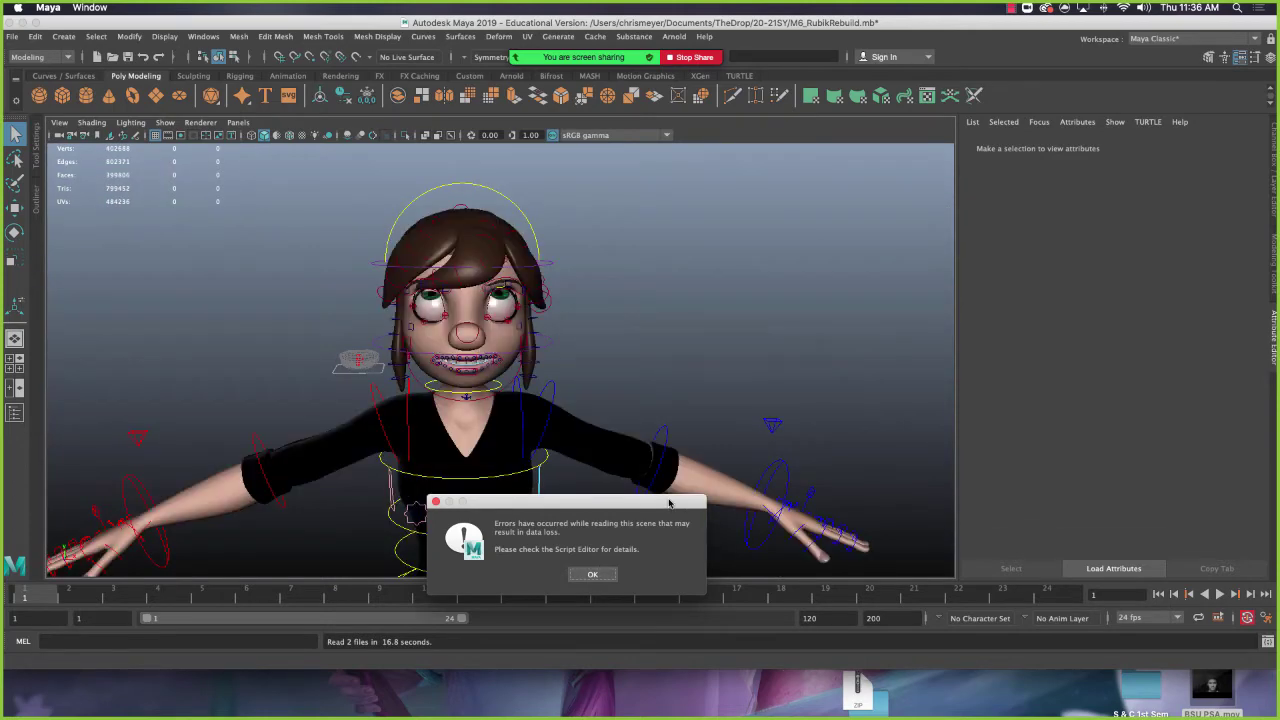
left_click(594, 575)
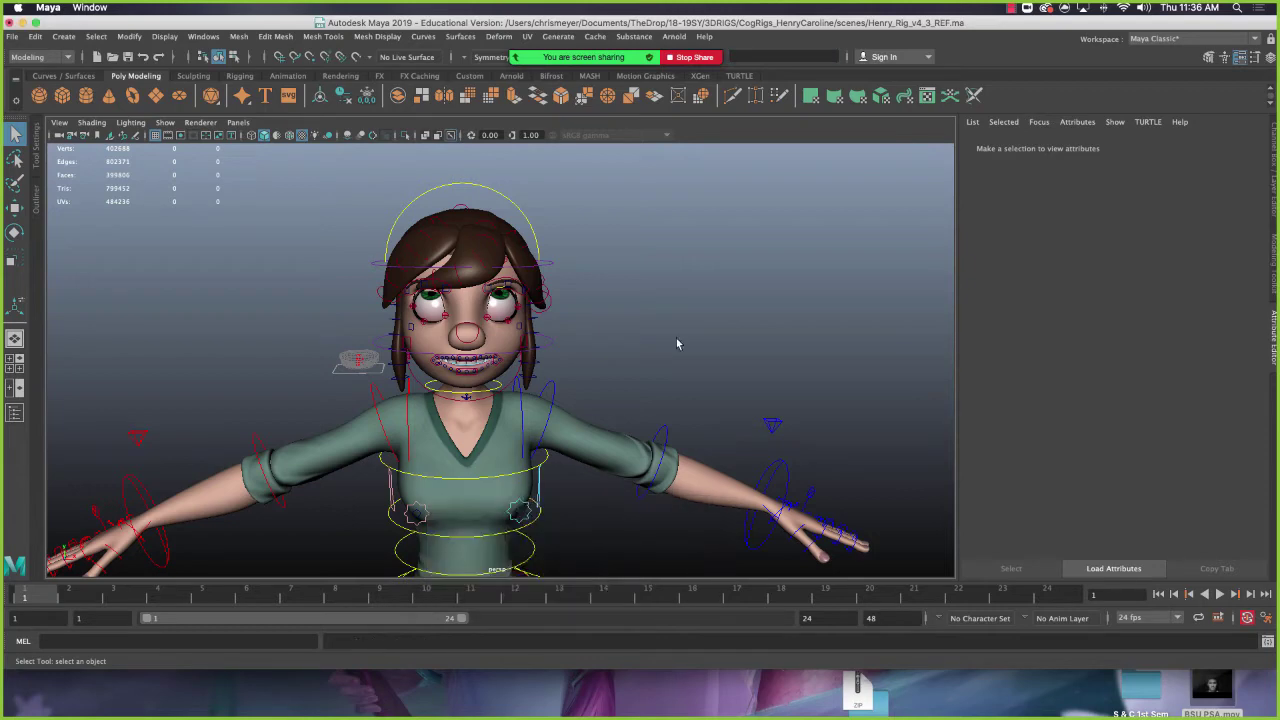
Set the Translate Y of Caroline's root control to 0, deselect it, and save the scene
left_click_drag(676, 343, 818, 400, "alt")
left_click_drag(666, 543, 652, 462, "alt")
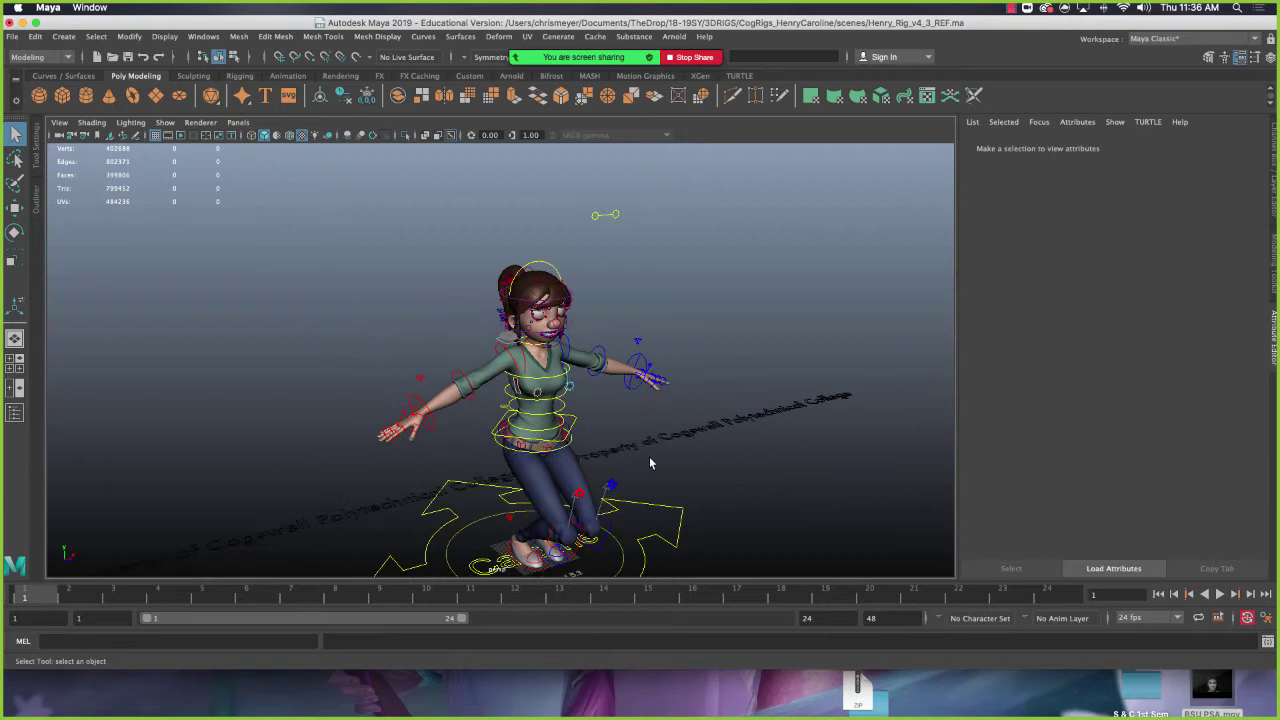
left_click(576, 423)
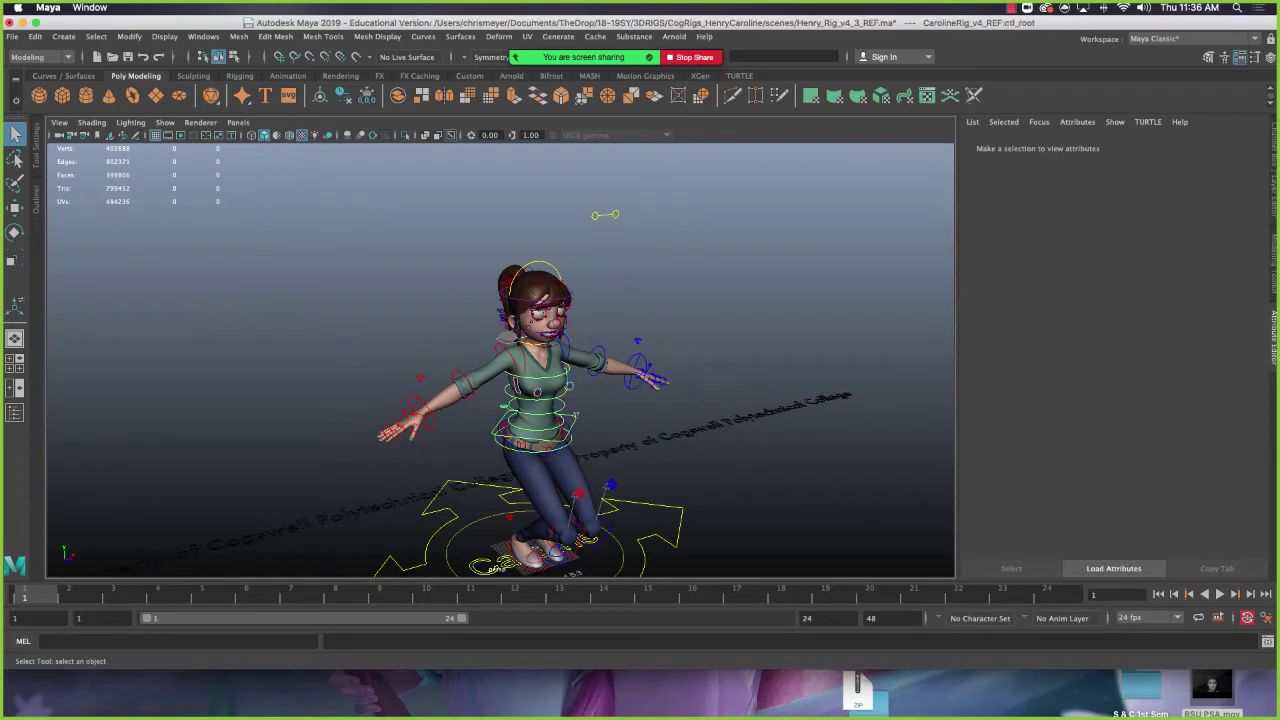
left_click(1273, 171)
double_click(1245, 170)
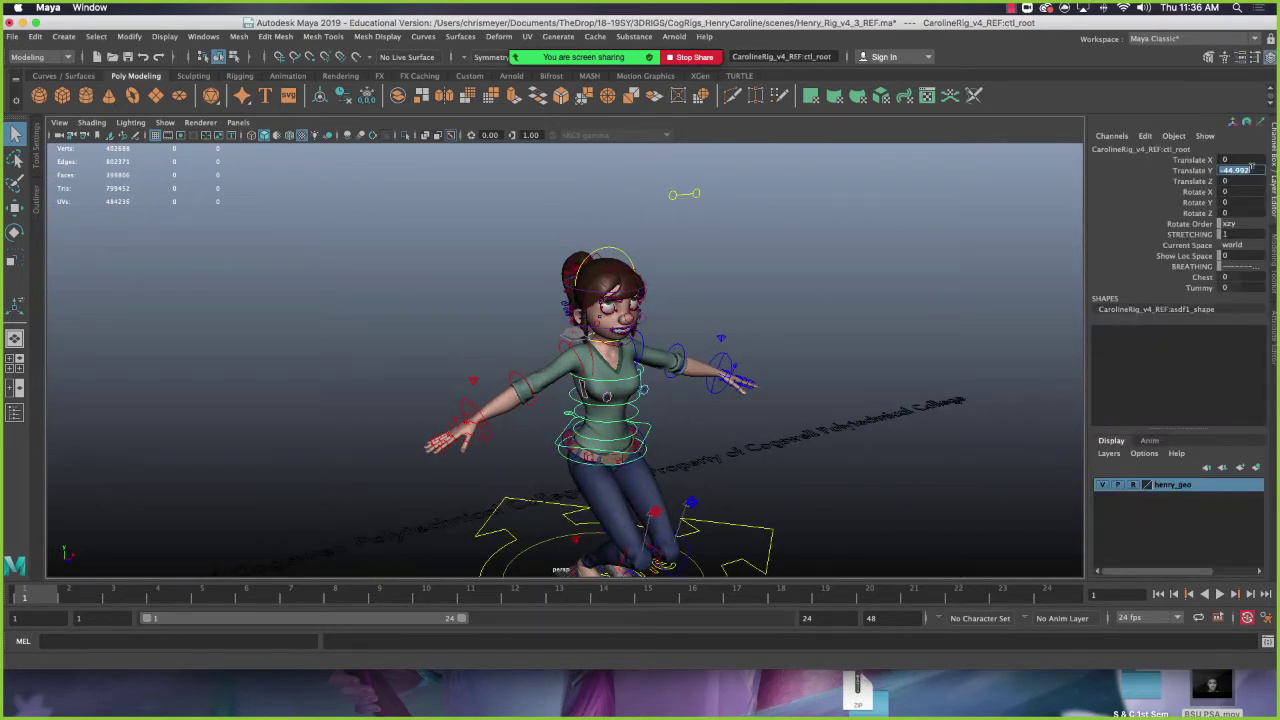
type("0")
key("Return")
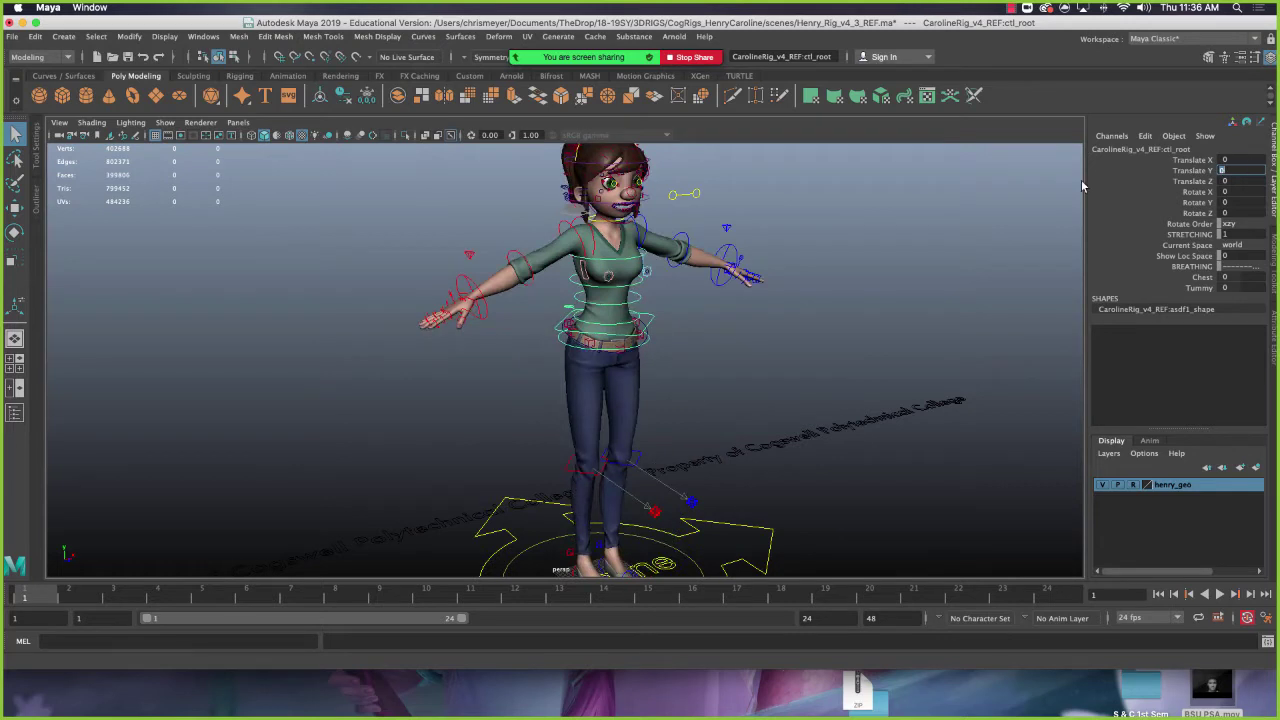
left_click(966, 246)
key("super+s")
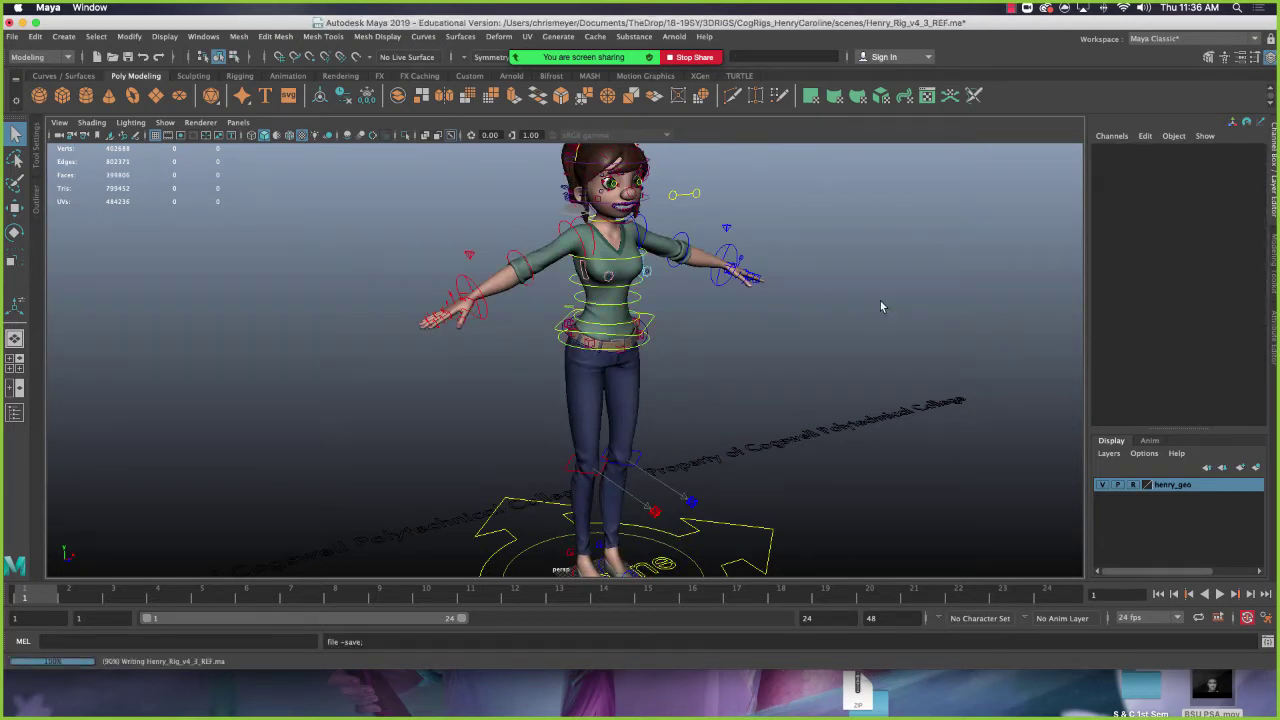
View the Henry and Caroline rigs together and select Caroline's main control
right_click_drag(831, 340, 580, 290, "alt")
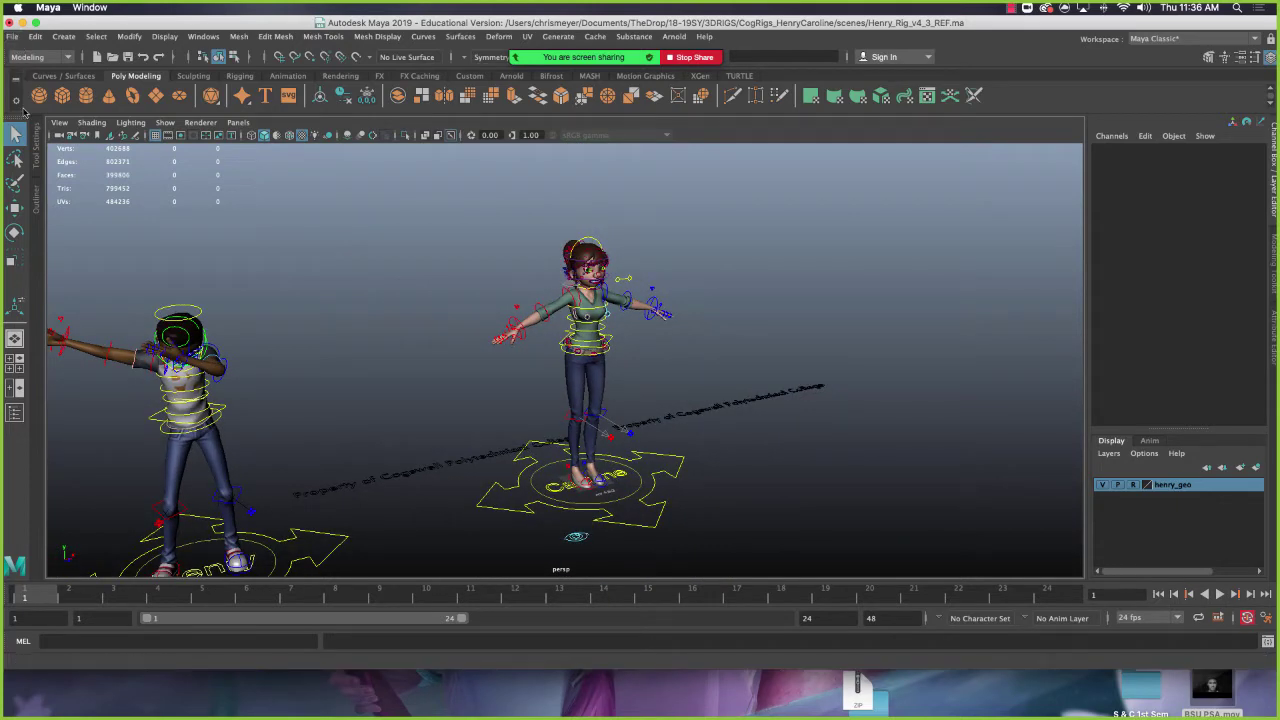
left_click_drag(235, 292, 492, 352, "alt")
right_click_drag(492, 352, 550, 400, "alt")
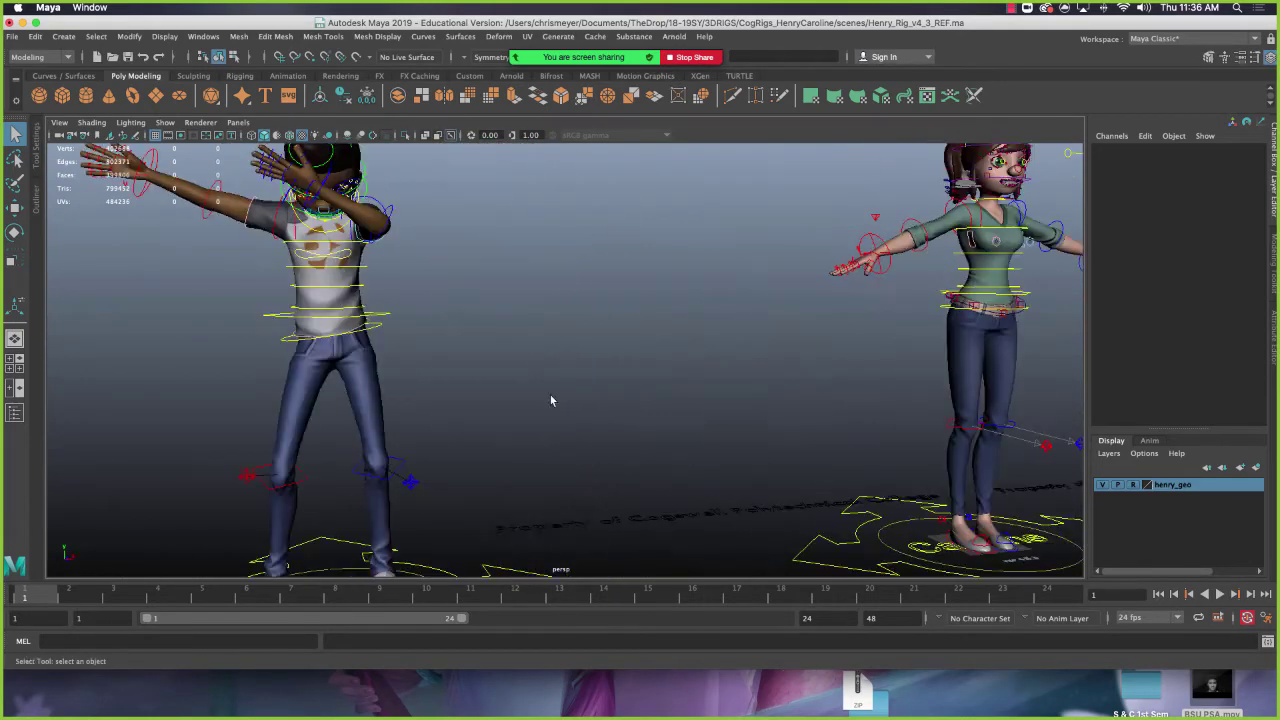
key("a")
left_click(750, 493)
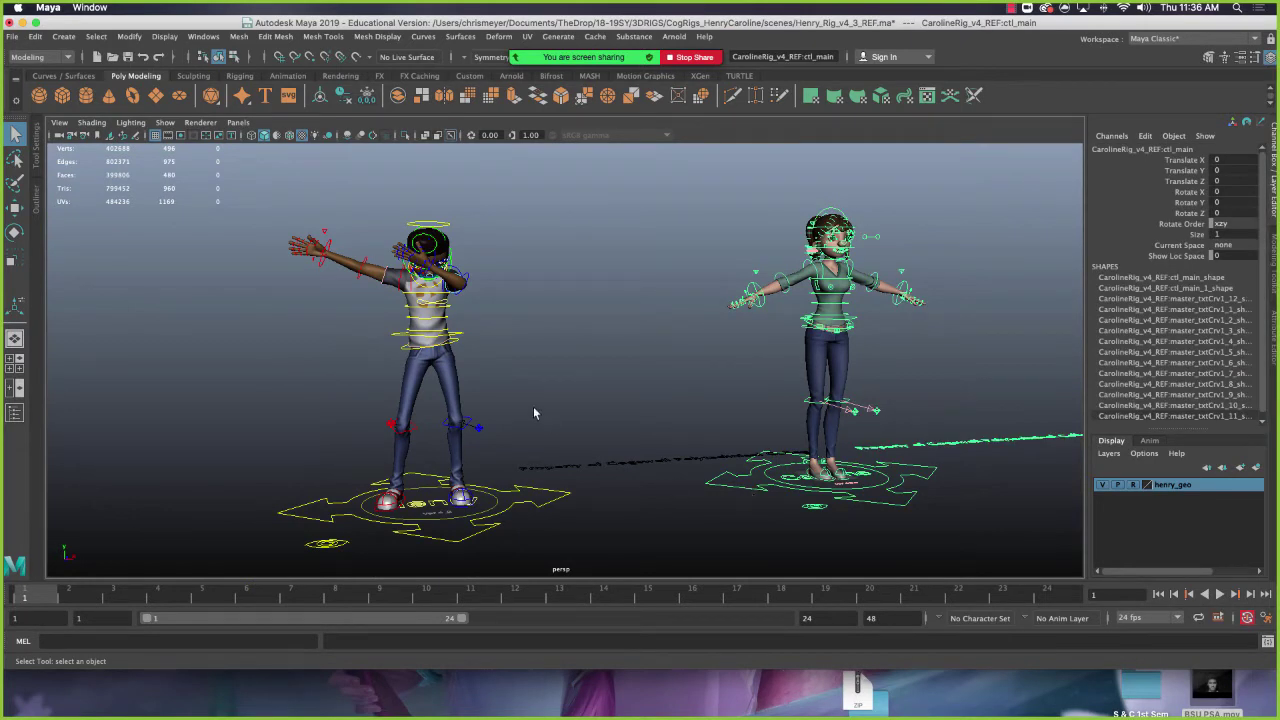
Open the Reference Editor, move it clear of Caroline's rig, and look up the Create Reference command
left_click(15, 37)
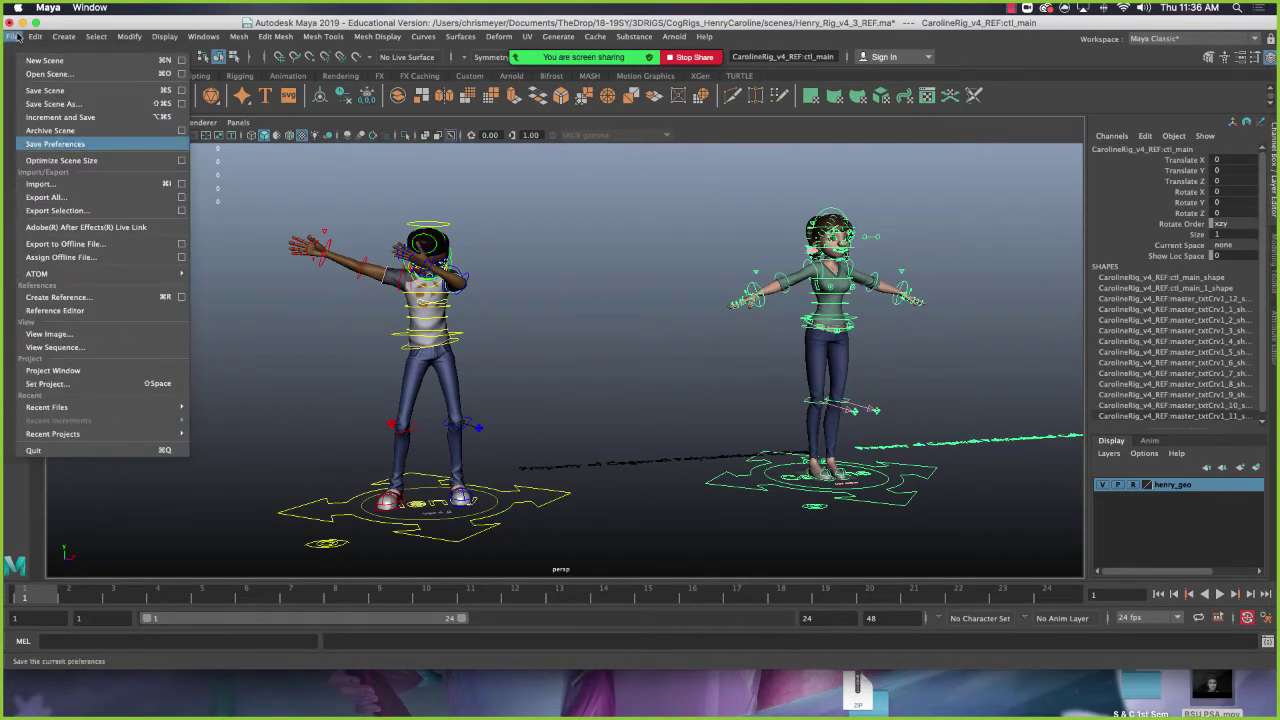
left_click(85, 311)
left_click_drag(656, 186, 522, 180)
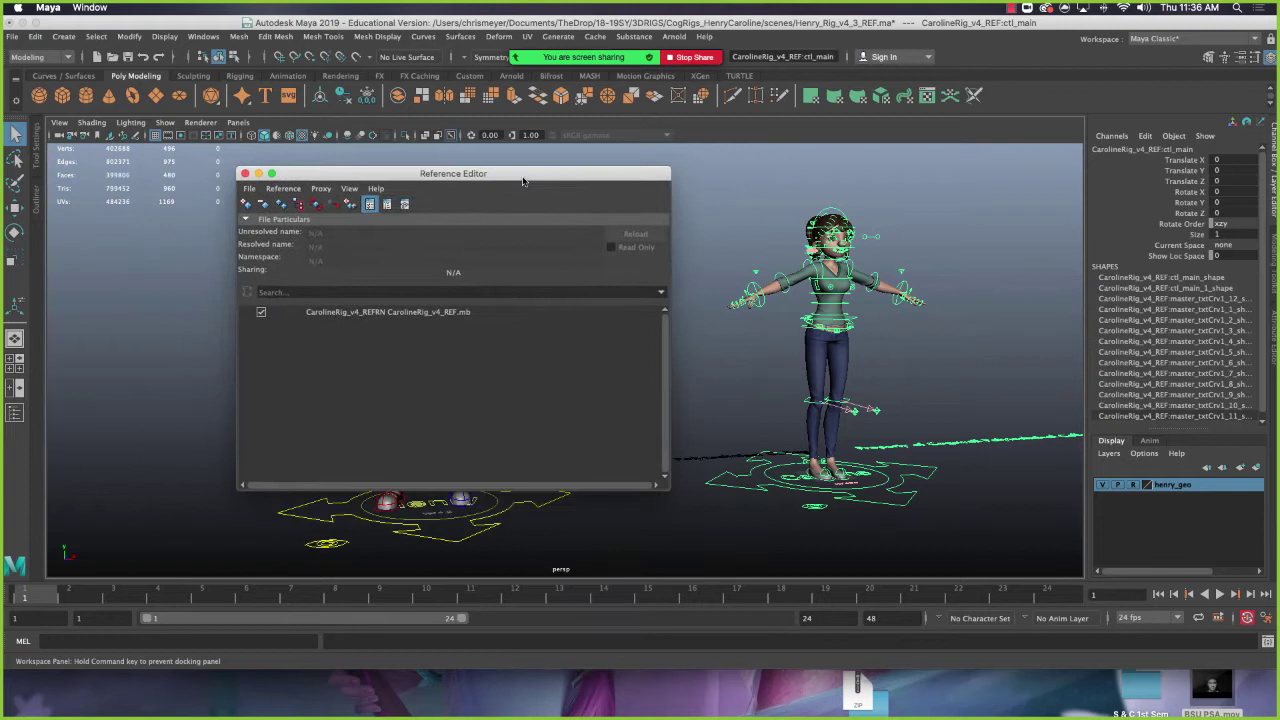
left_click(12, 36)
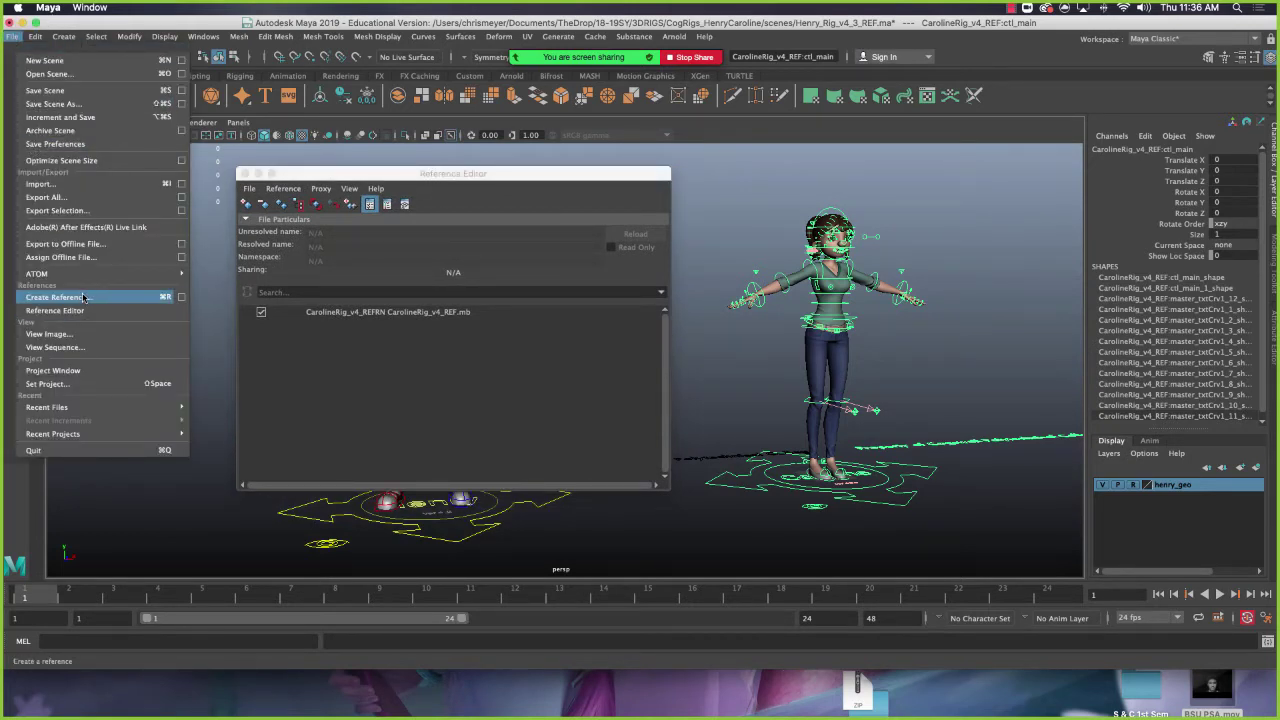
left_click(511, 182)
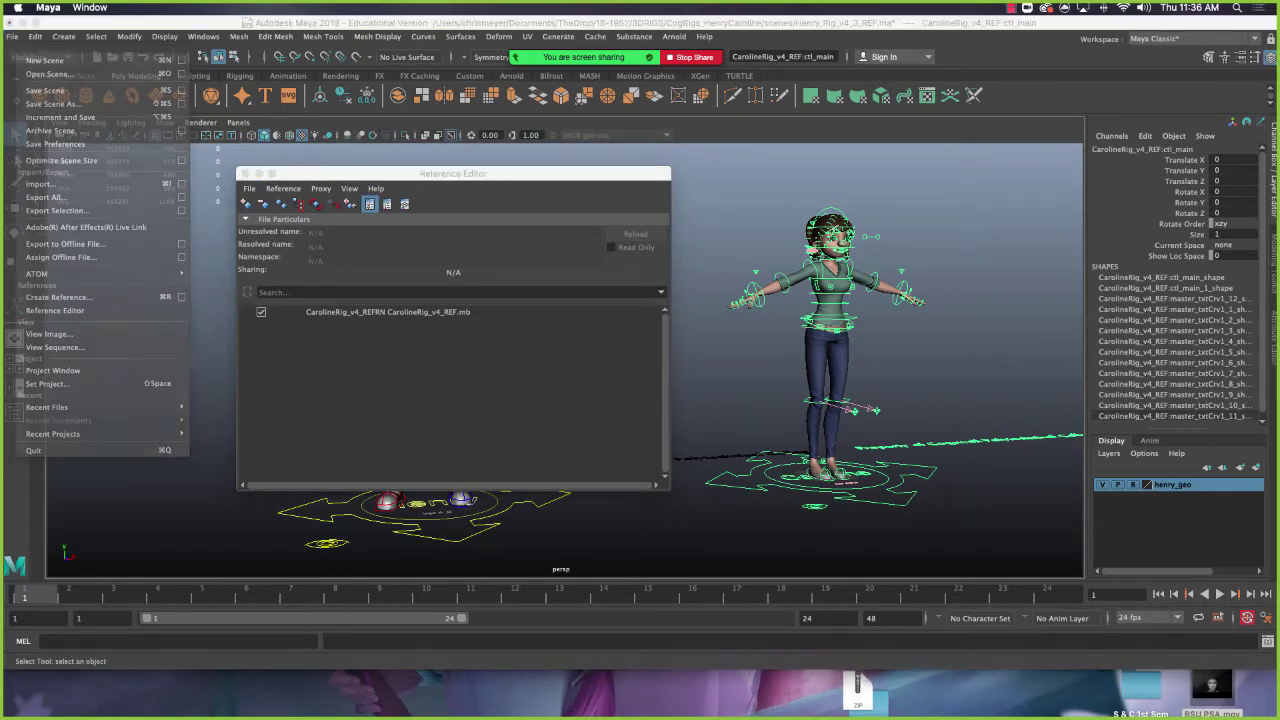
Switch to the notes in Firefox and read what references are and how to add and remove them
key("super+Tab")
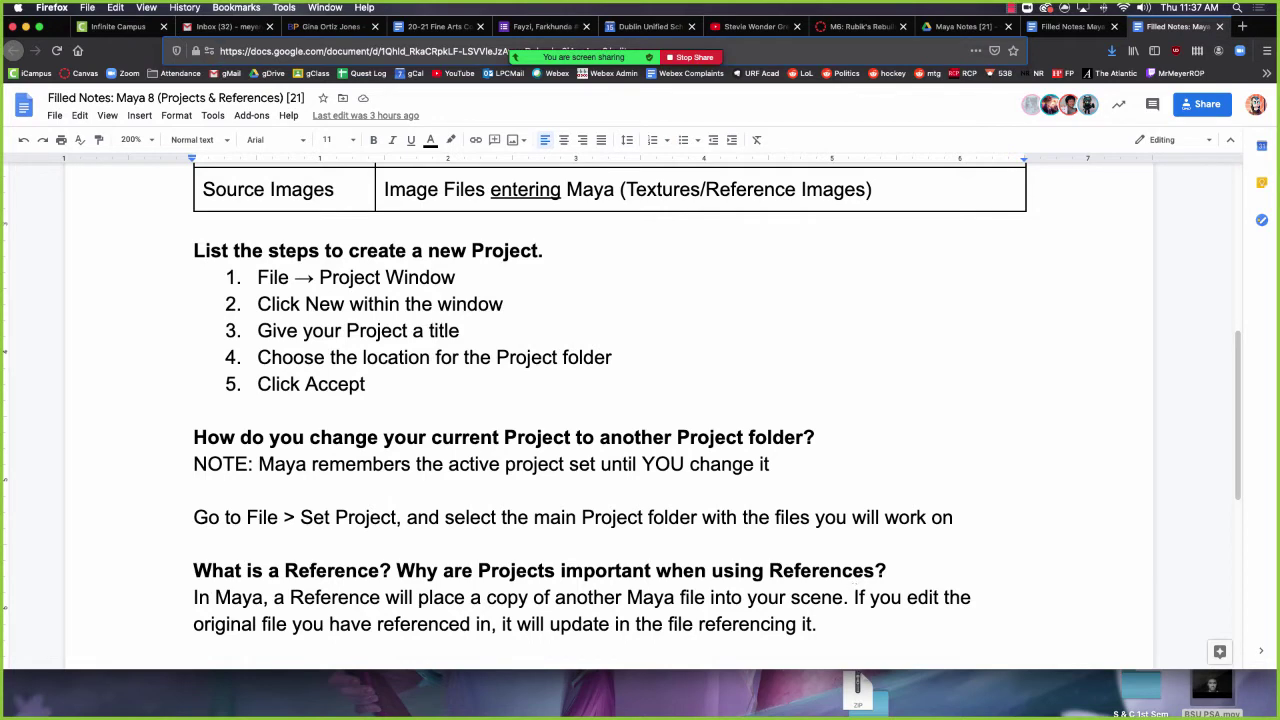
scroll(558, 435, "down", 5)
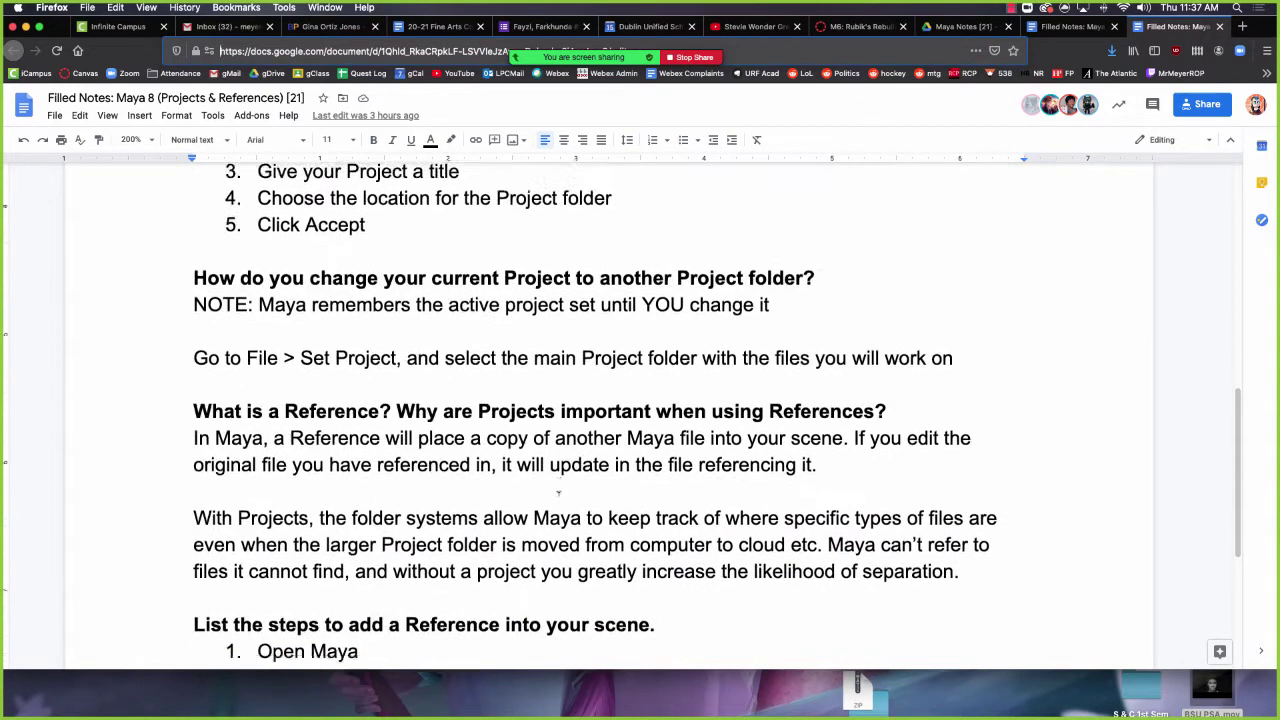
scroll(400, 470, "down", 1)
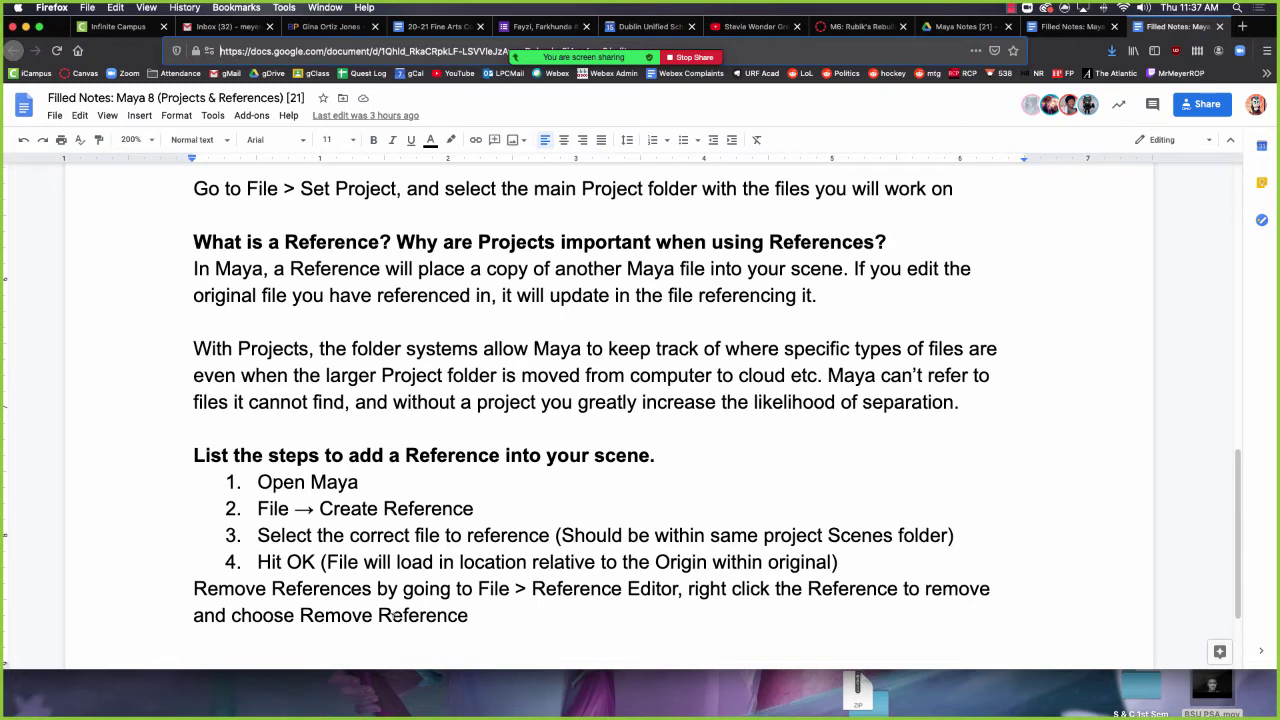
Switch to Maya and remove the CarolineRig_v4_REF.mb reference from the scene in the Reference Editor
key("super+Tab")
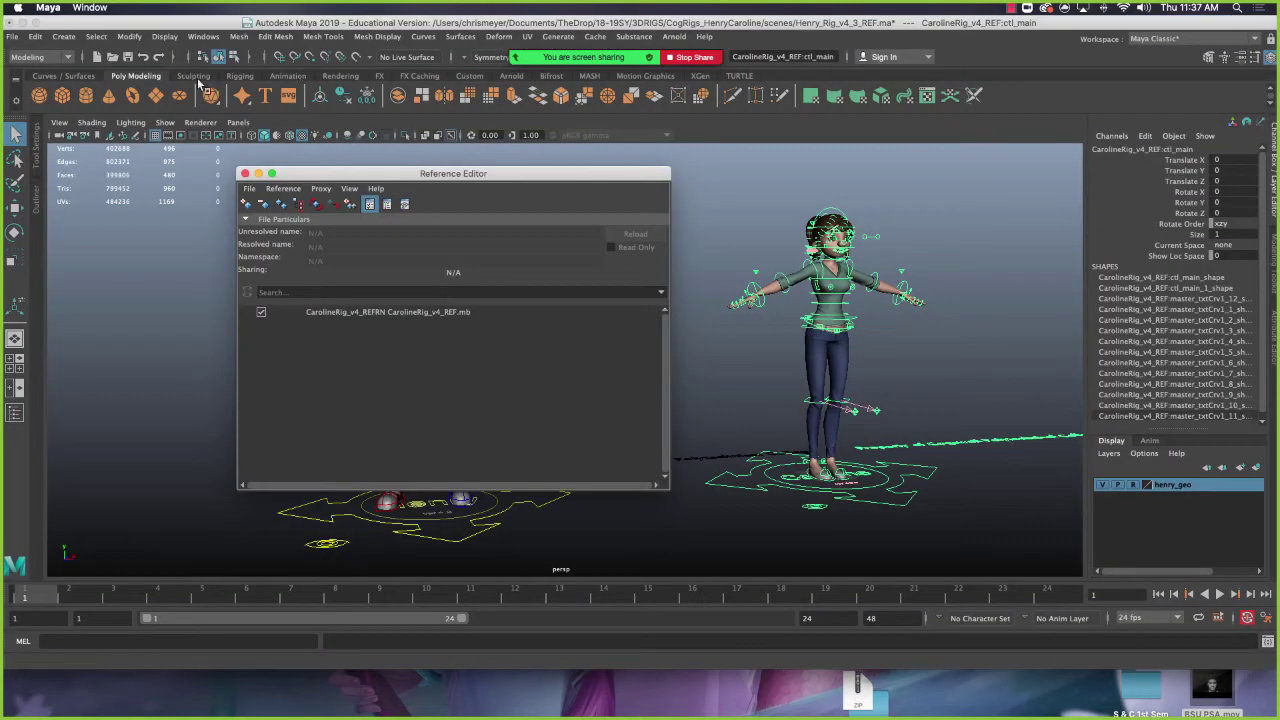
left_click(395, 311)
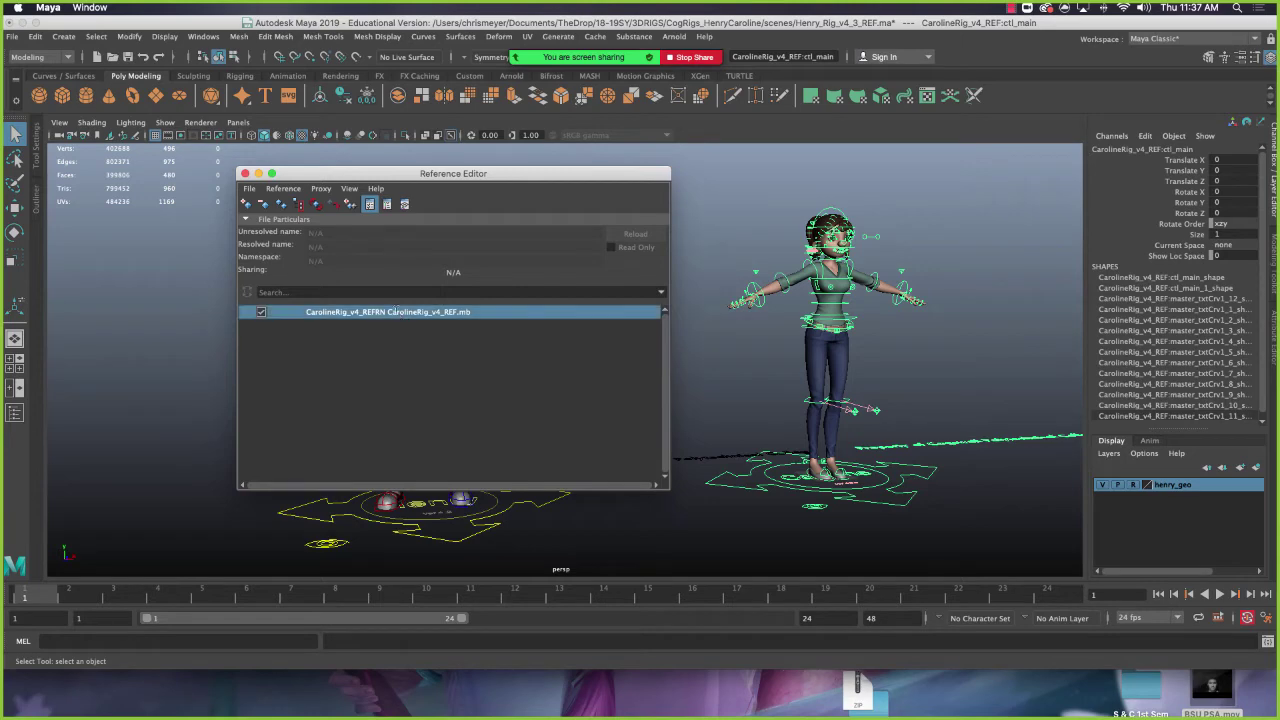
left_click(12, 36)
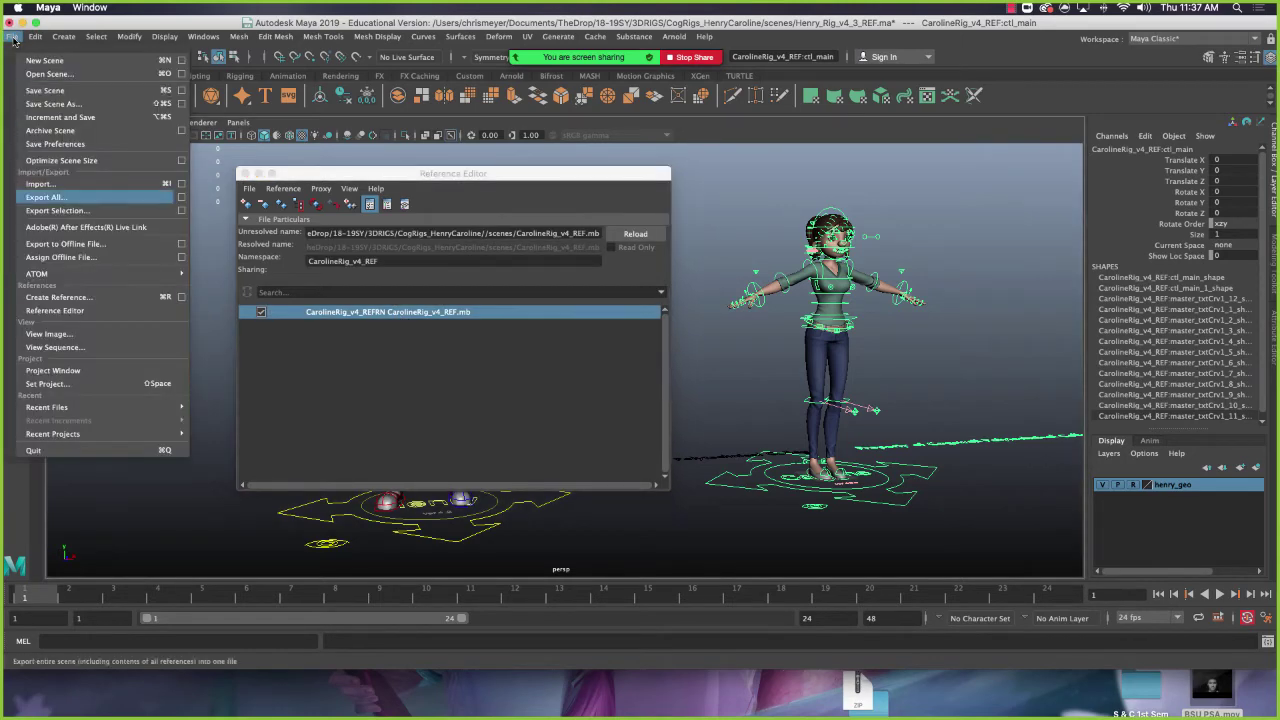
left_click(576, 180)
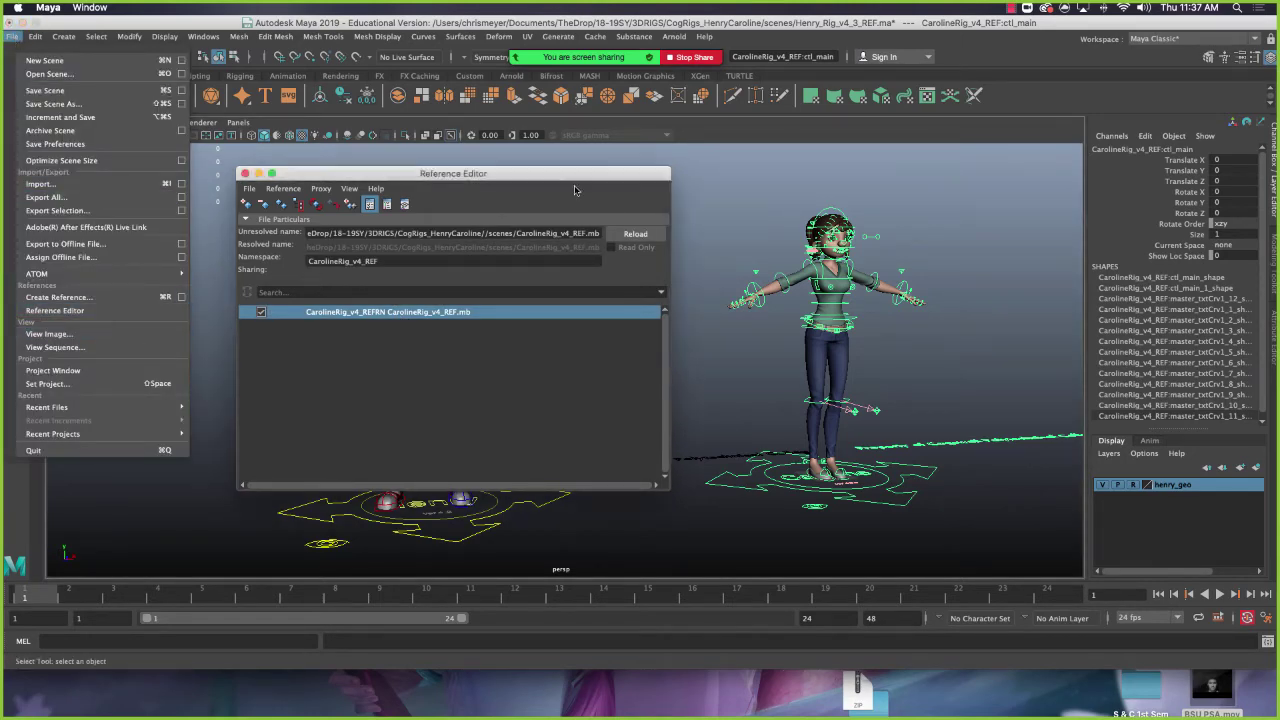
right_click(389, 318)
mouse_move(432, 337)
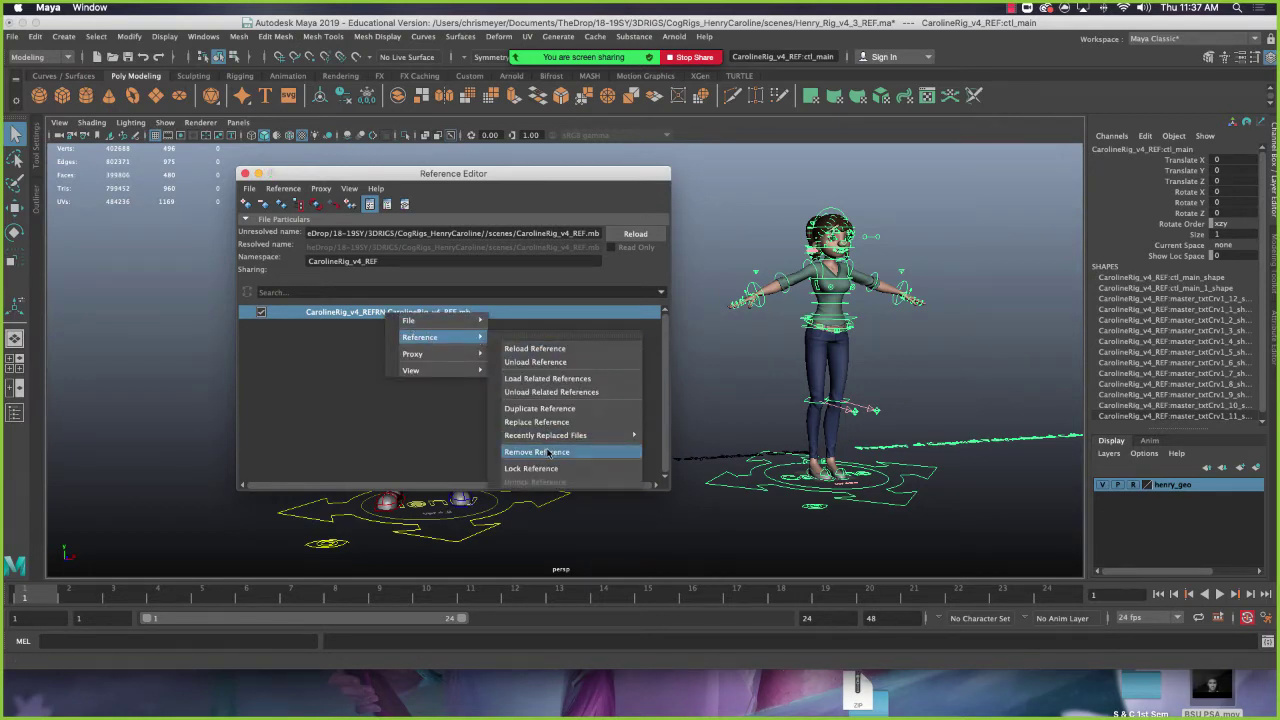
left_click(547, 453)
left_click(621, 375)
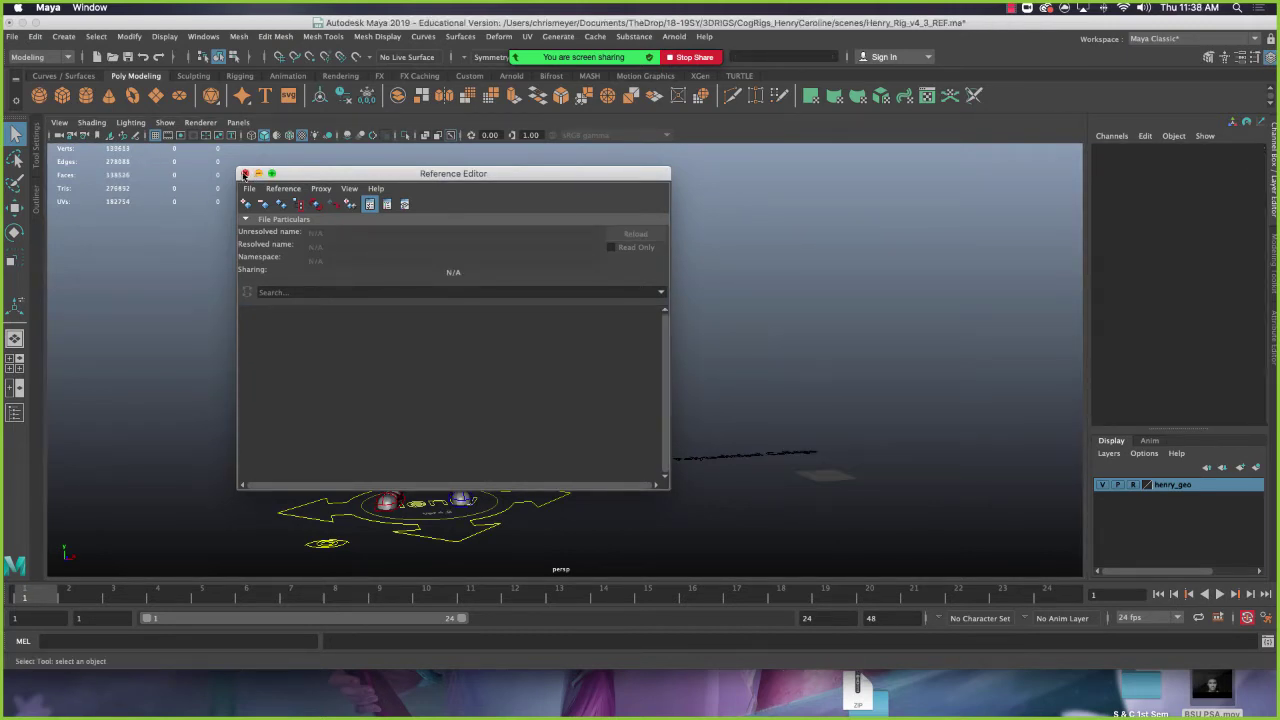
Close the Reference Editor, switch to Finder and copy FingerGuns.mb from the 20-21SY folder
left_click(244, 174)
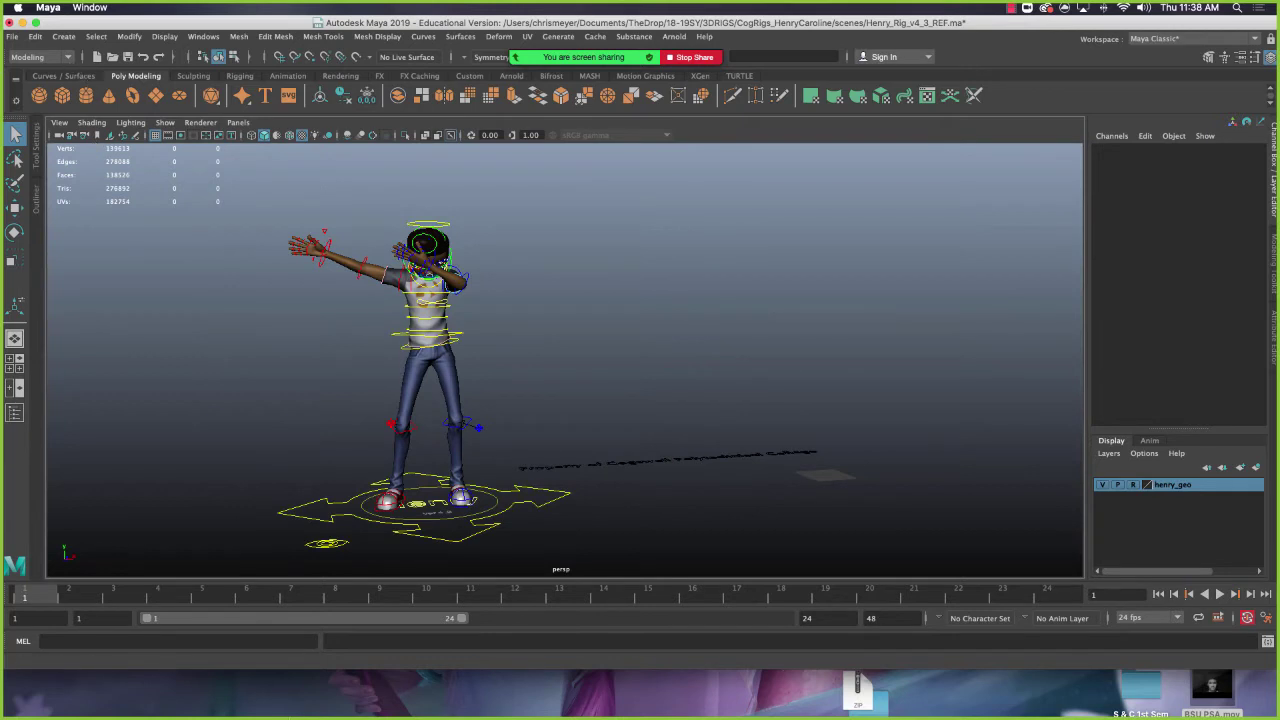
left_click(161, 692)
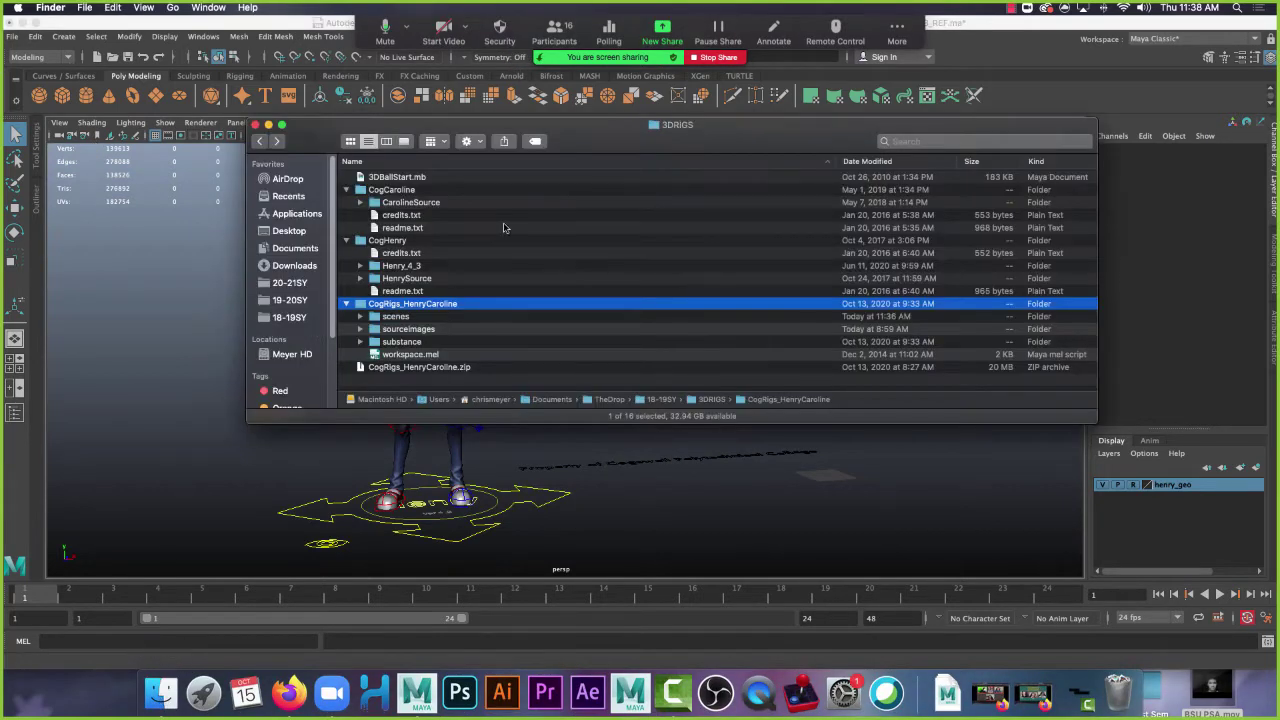
left_click(287, 285)
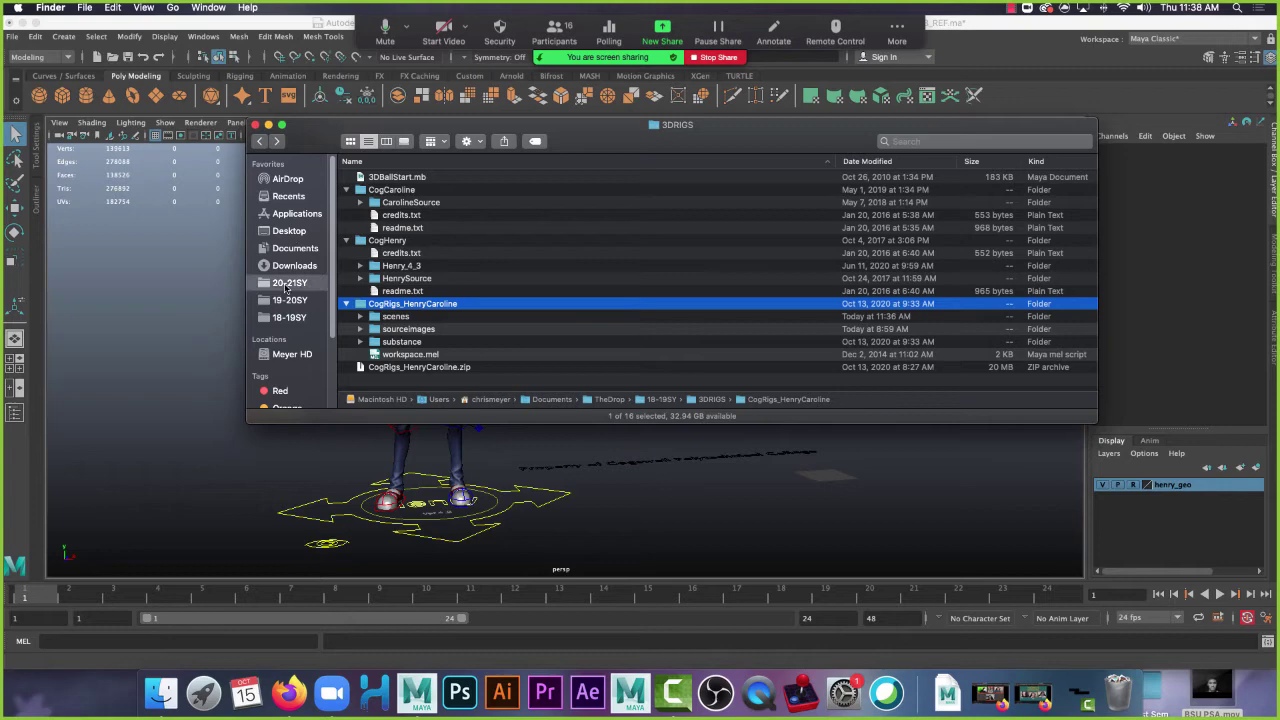
scroll(390, 284, "down", 5)
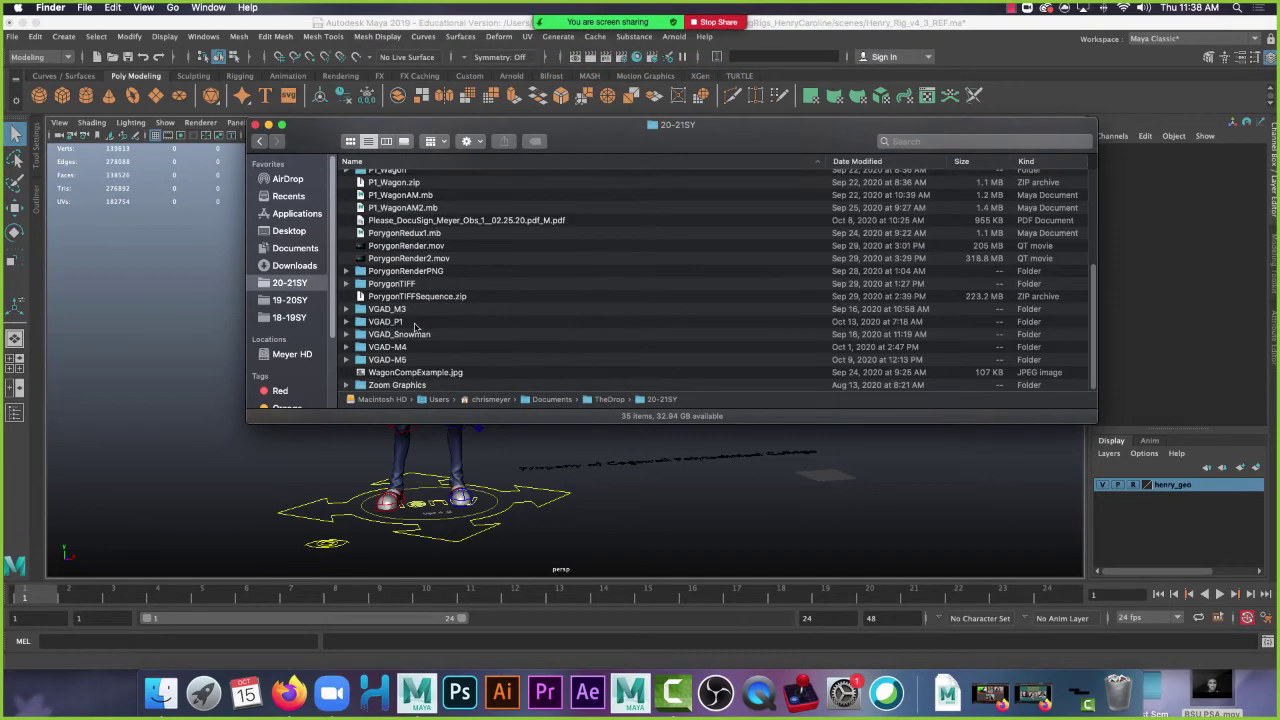
scroll(432, 298, "up", 6)
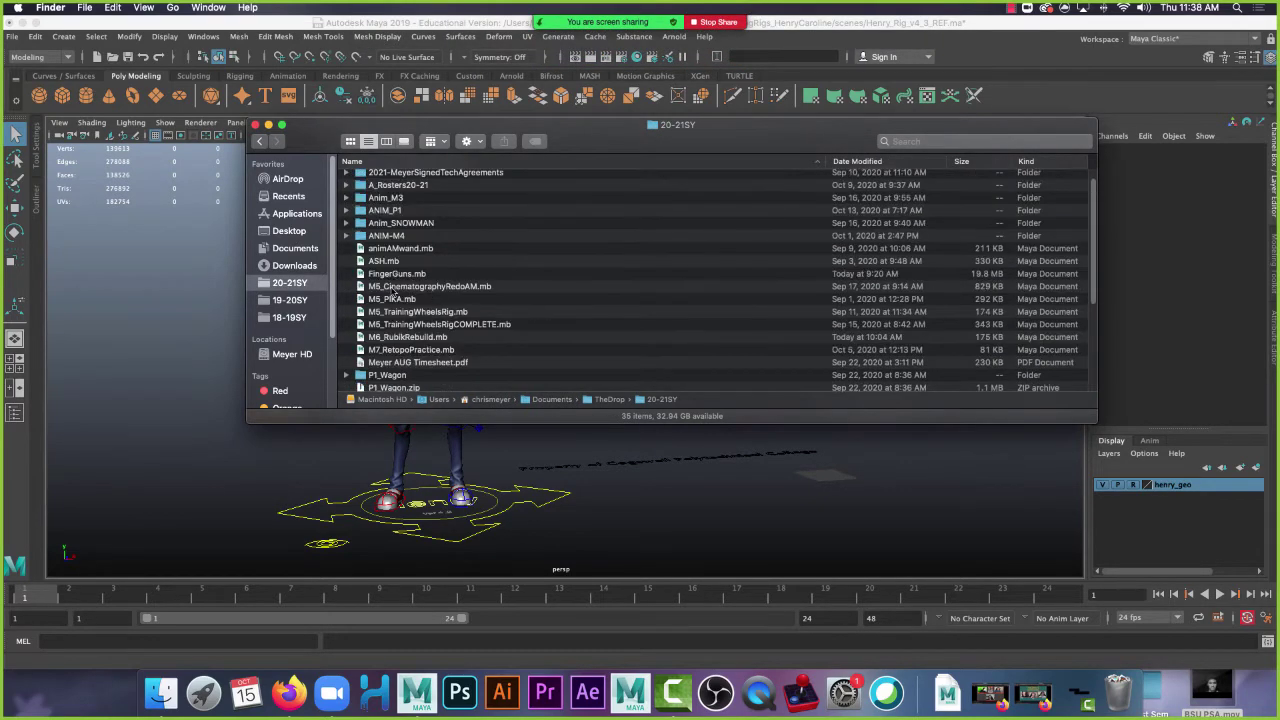
left_click(400, 274)
right_click(401, 275)
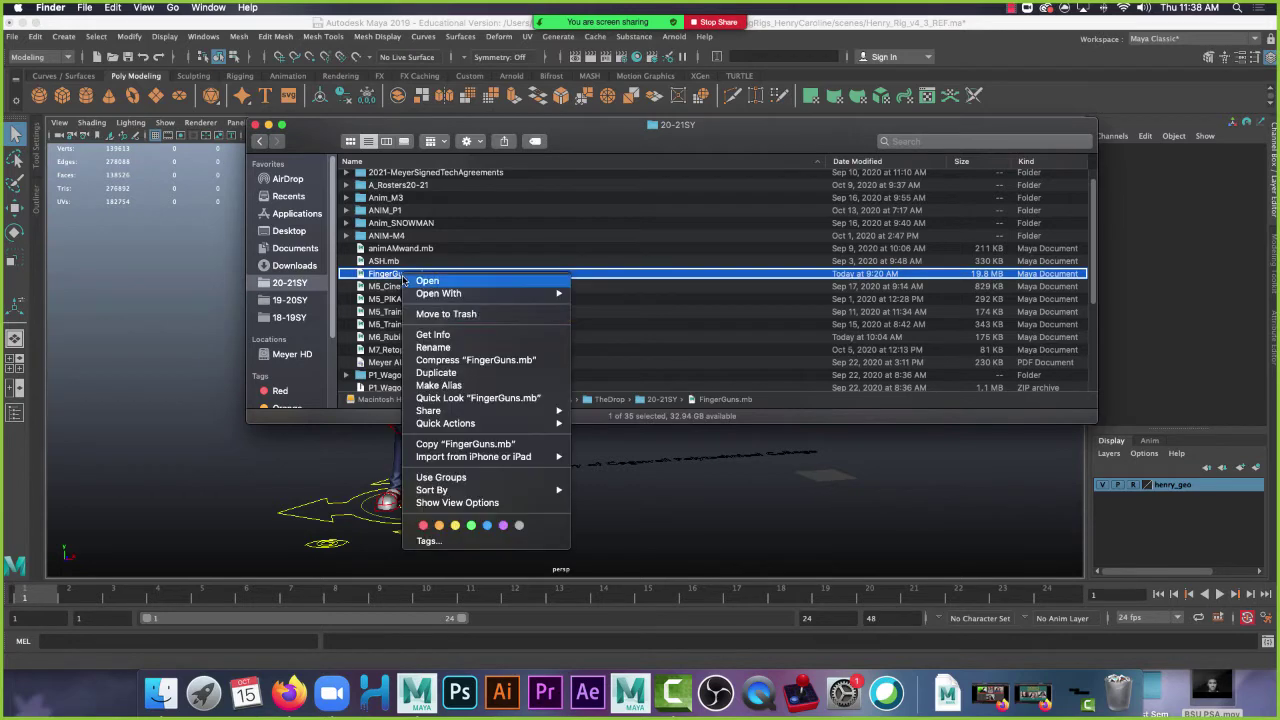
left_click(458, 446)
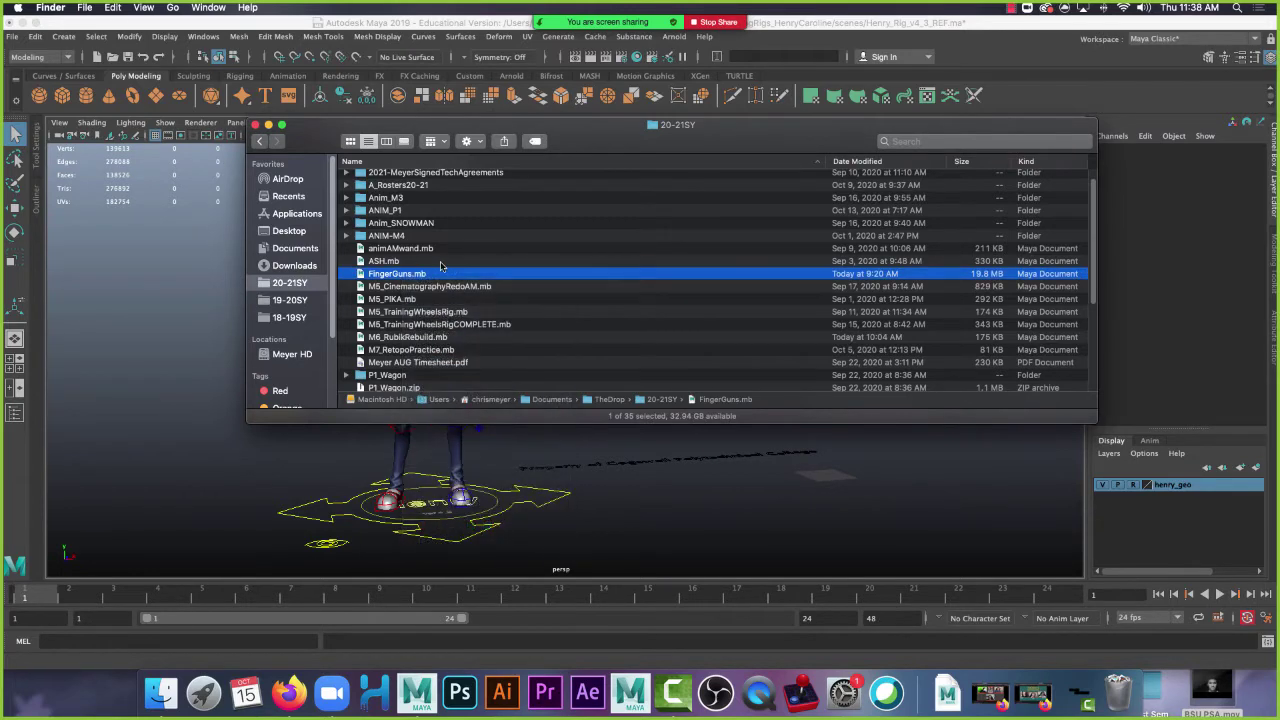
Paste FingerGuns.mb into the scenes folder of the CogRigs_HenryCaroline project, inside 3DRIGS in the 18-19SY folder
left_click(291, 322)
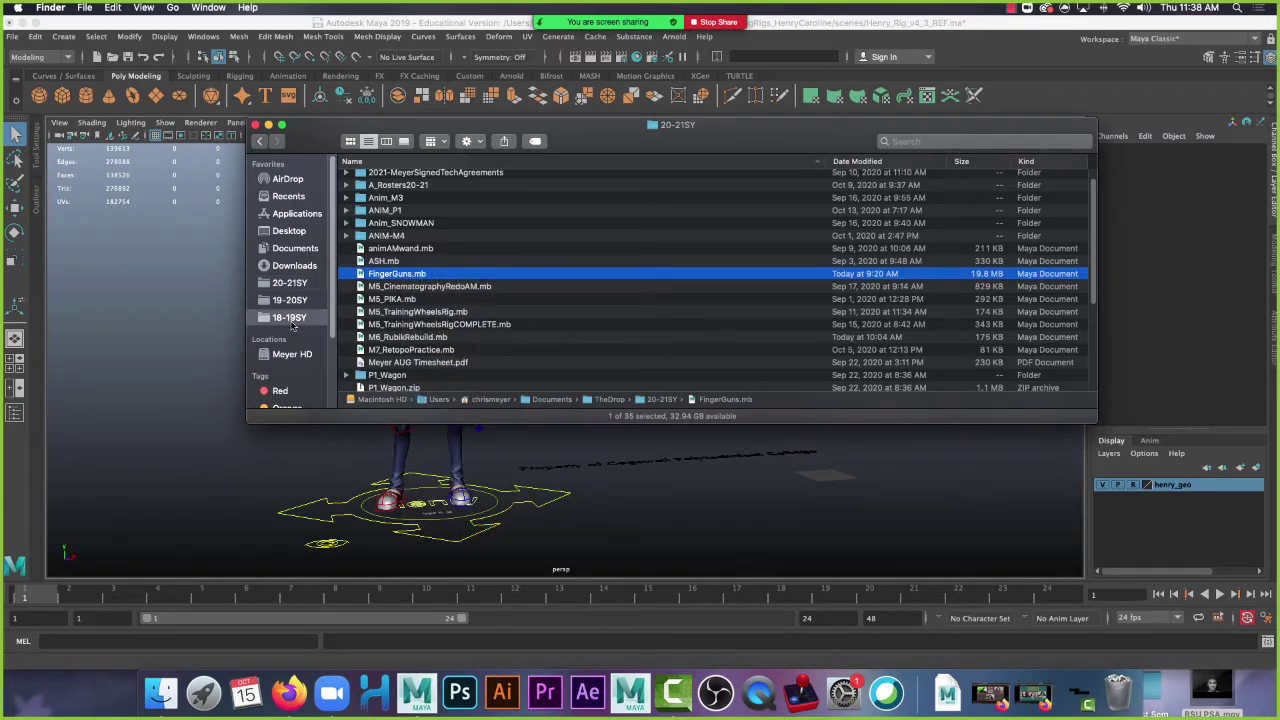
left_click(424, 195)
double_click(410, 198)
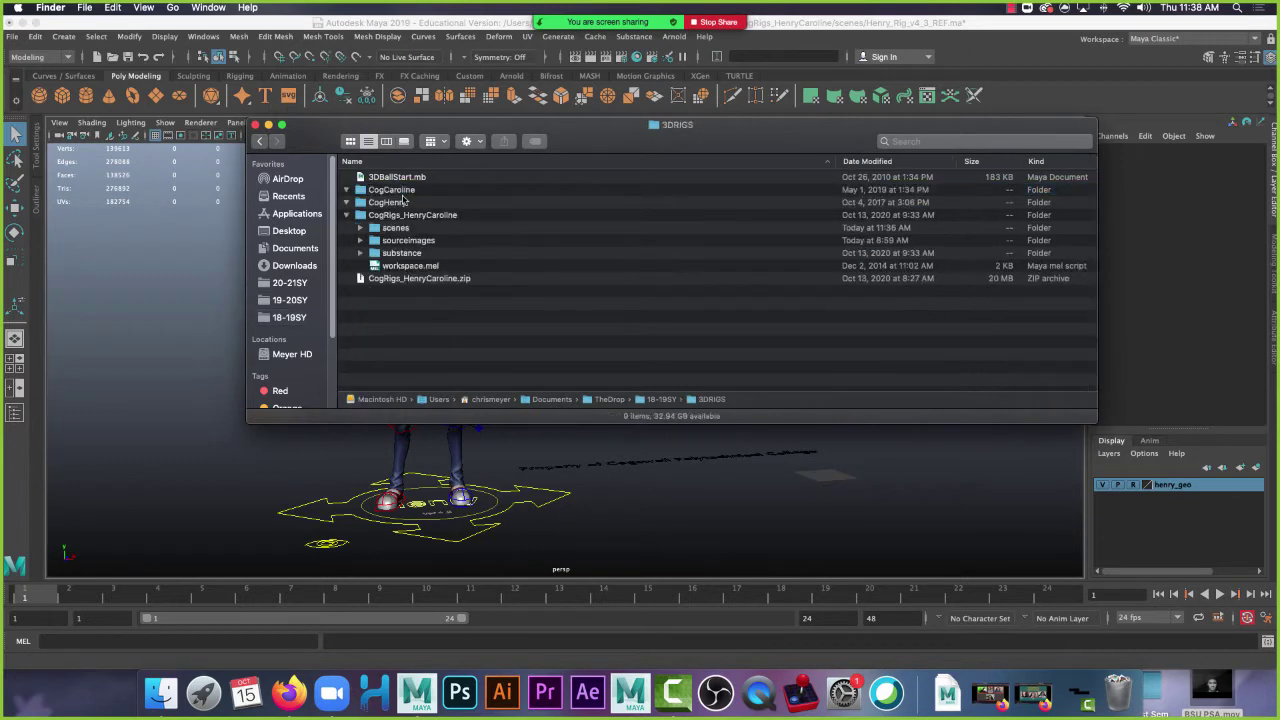
left_click(396, 316)
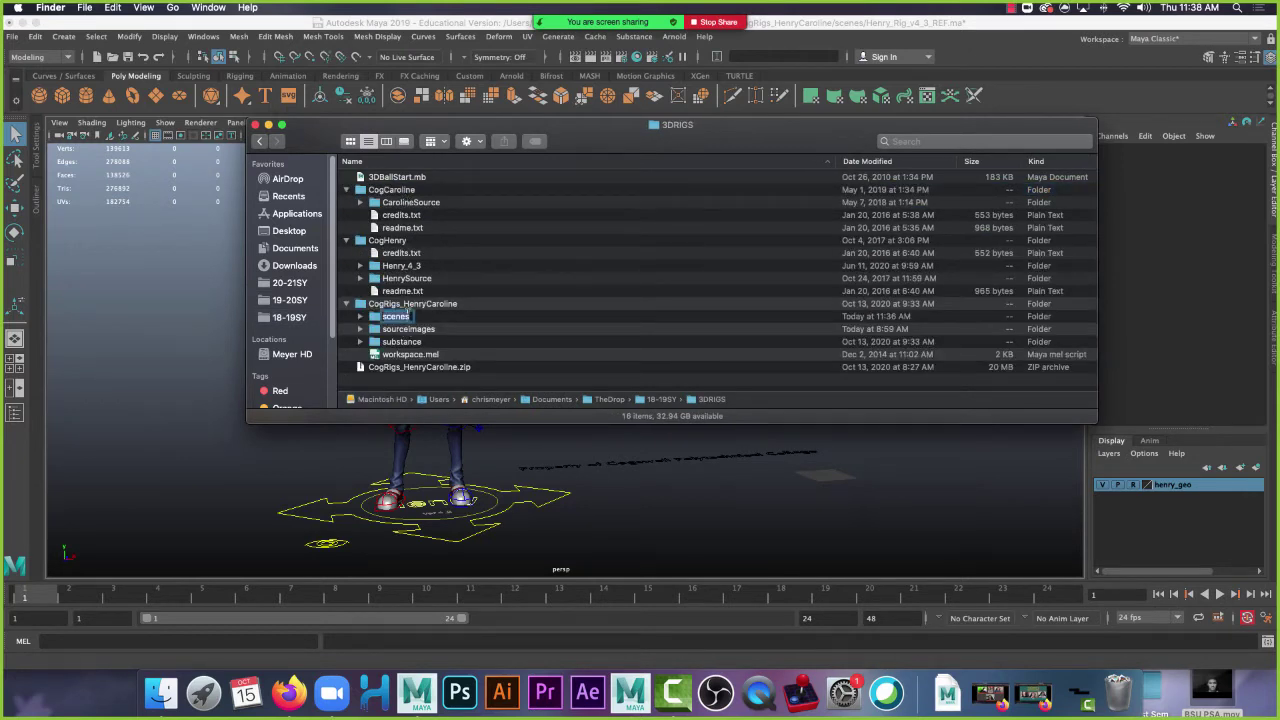
double_click(436, 323)
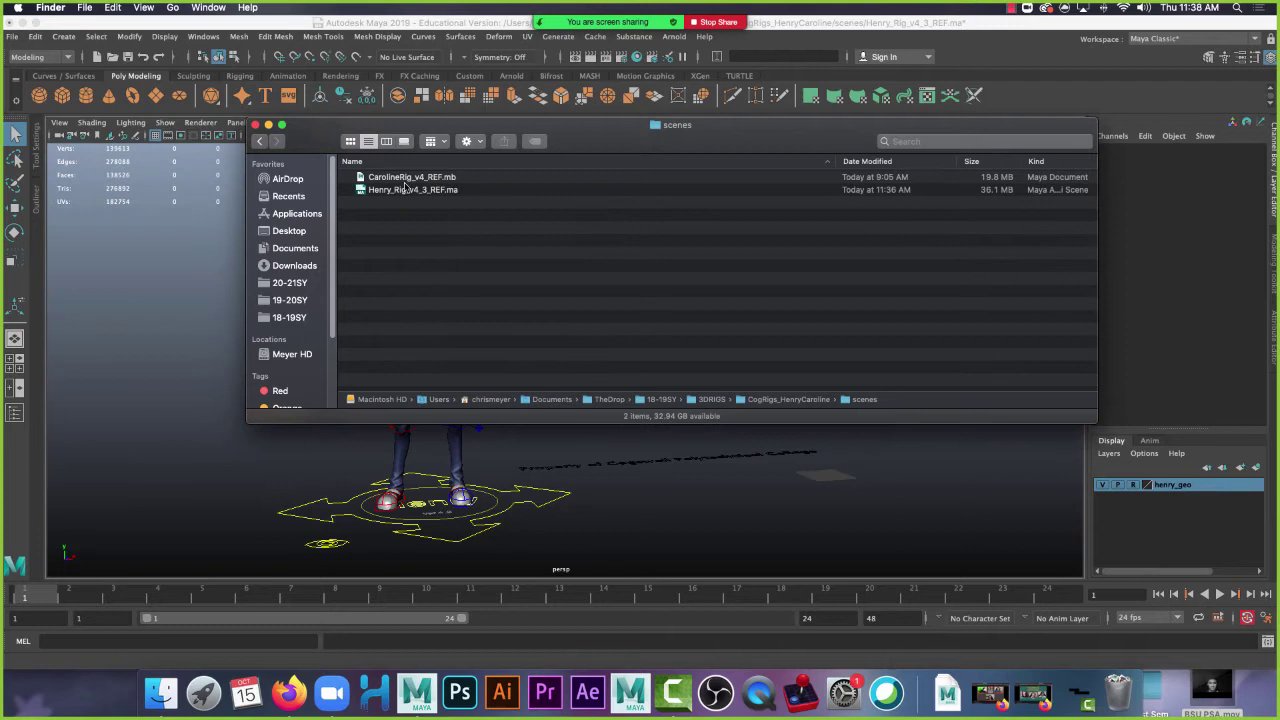
right_click(403, 237)
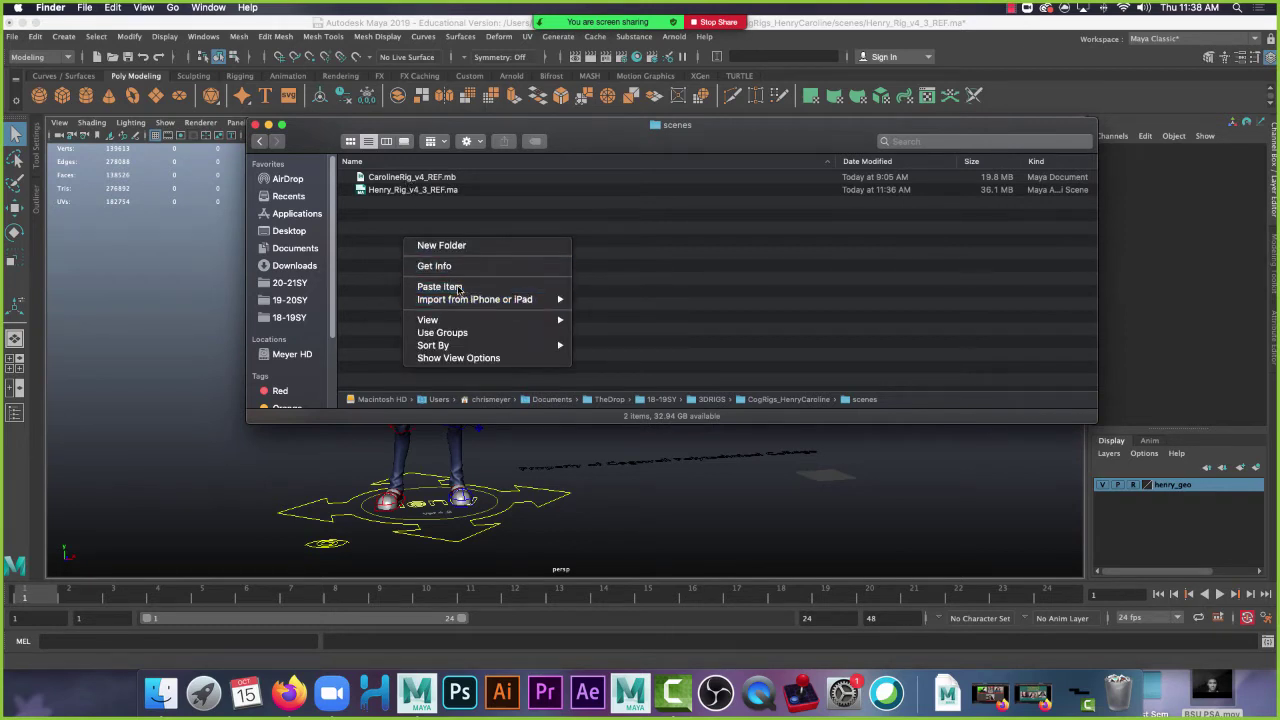
left_click(440, 287)
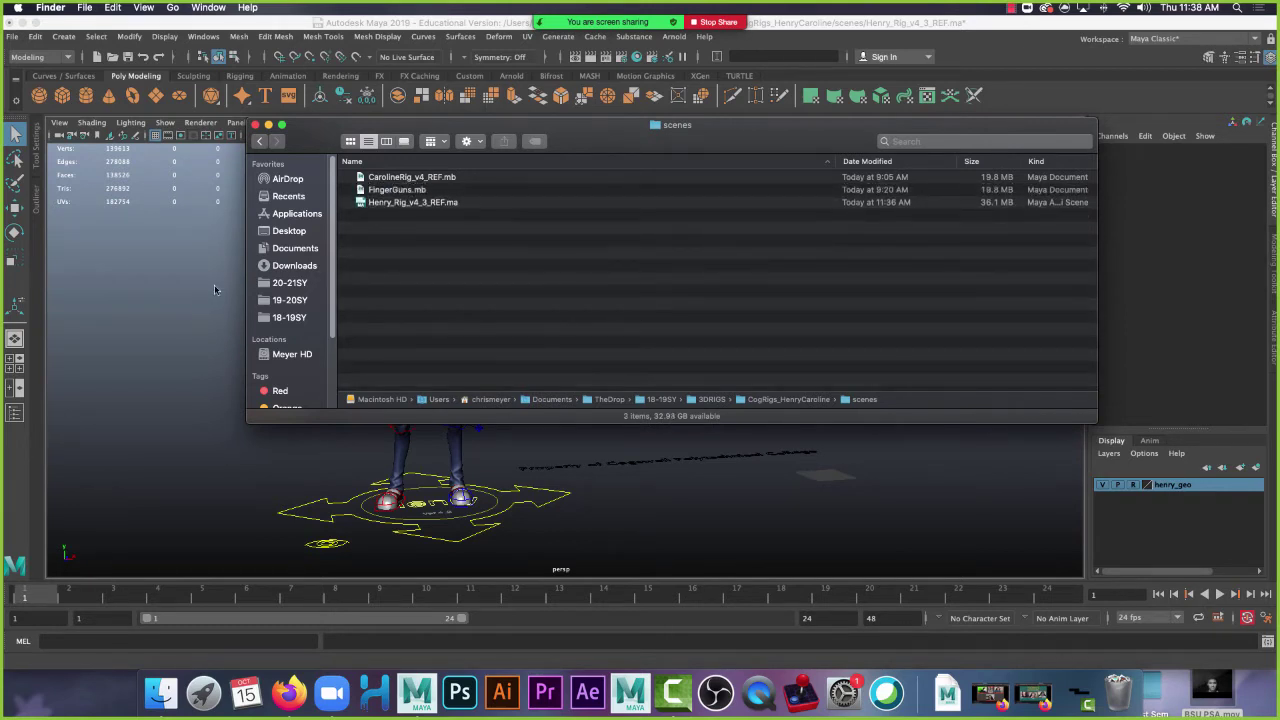
Switch to the notes in Firefox and delete the "Open Maya" item from the steps for adding a Reference
left_click(214, 289)
left_click(289, 692)
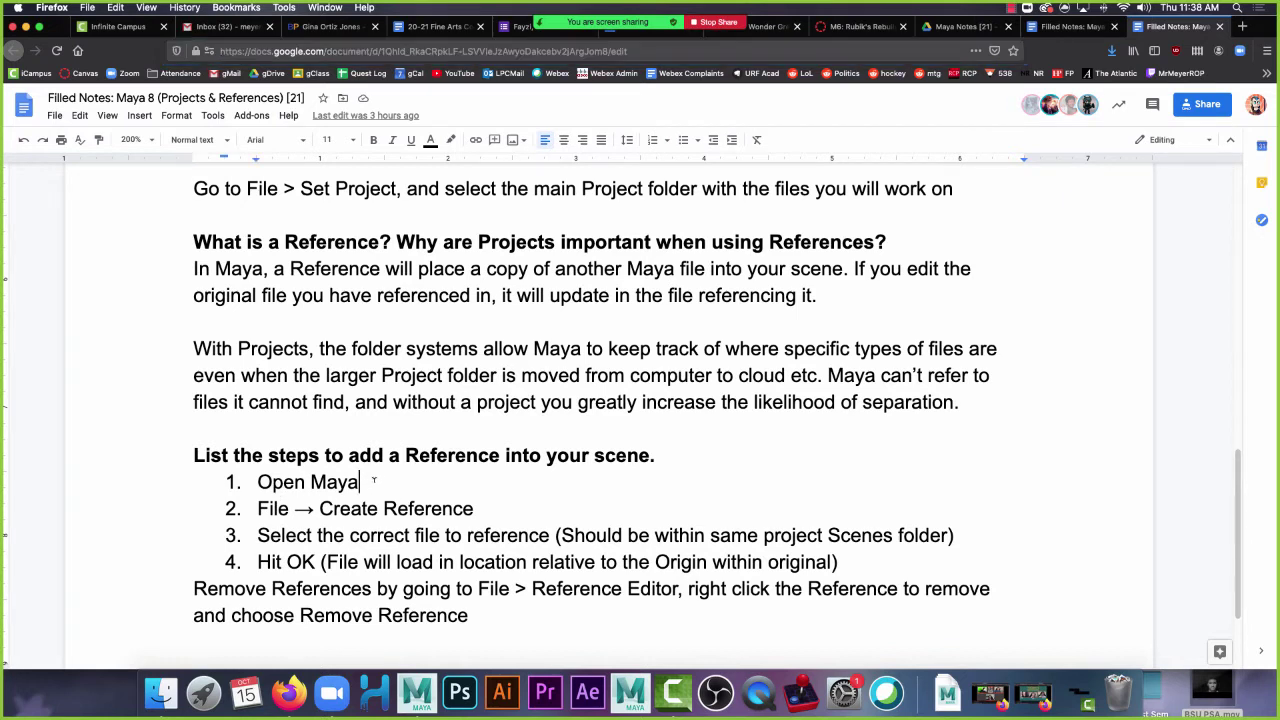
left_click_drag(370, 481, 257, 483)
key("BackSpace")
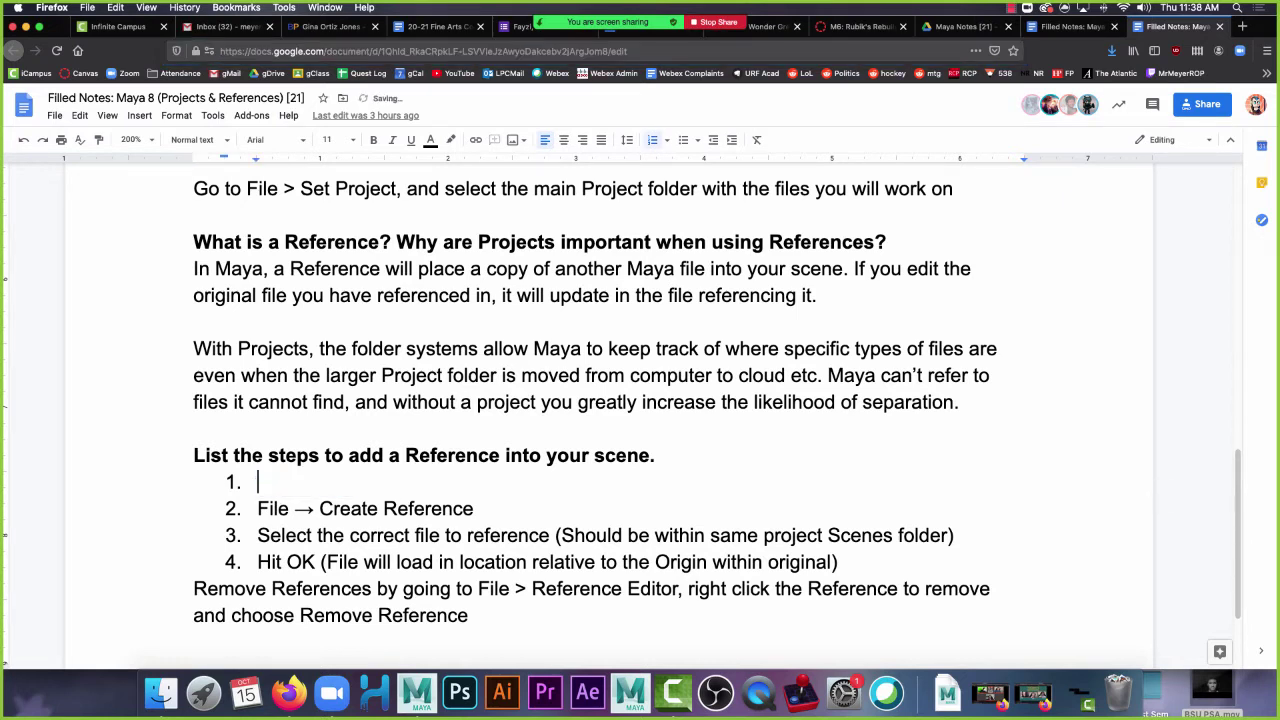
key("BackSpace")
key("BackSpace")
key("BackSpace")
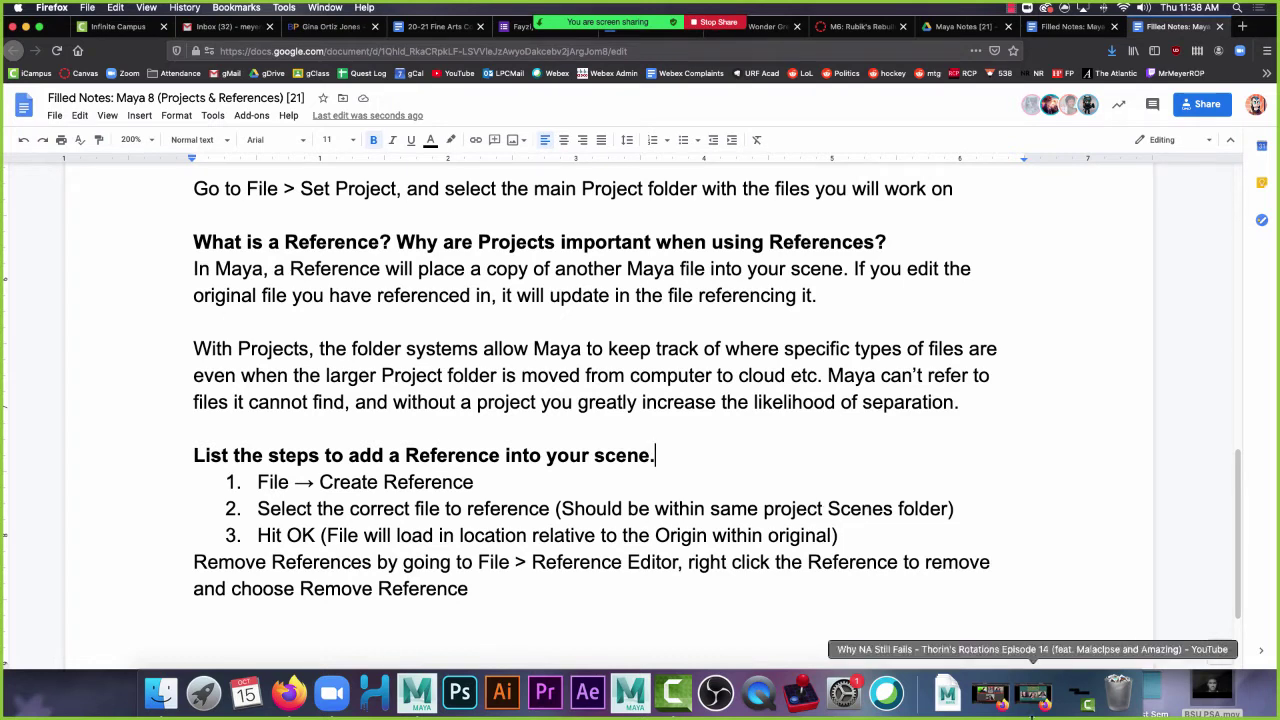
Switch to Maya and create a reference to FingerGuns.mb from the project's scenes folder
left_click(416, 692)
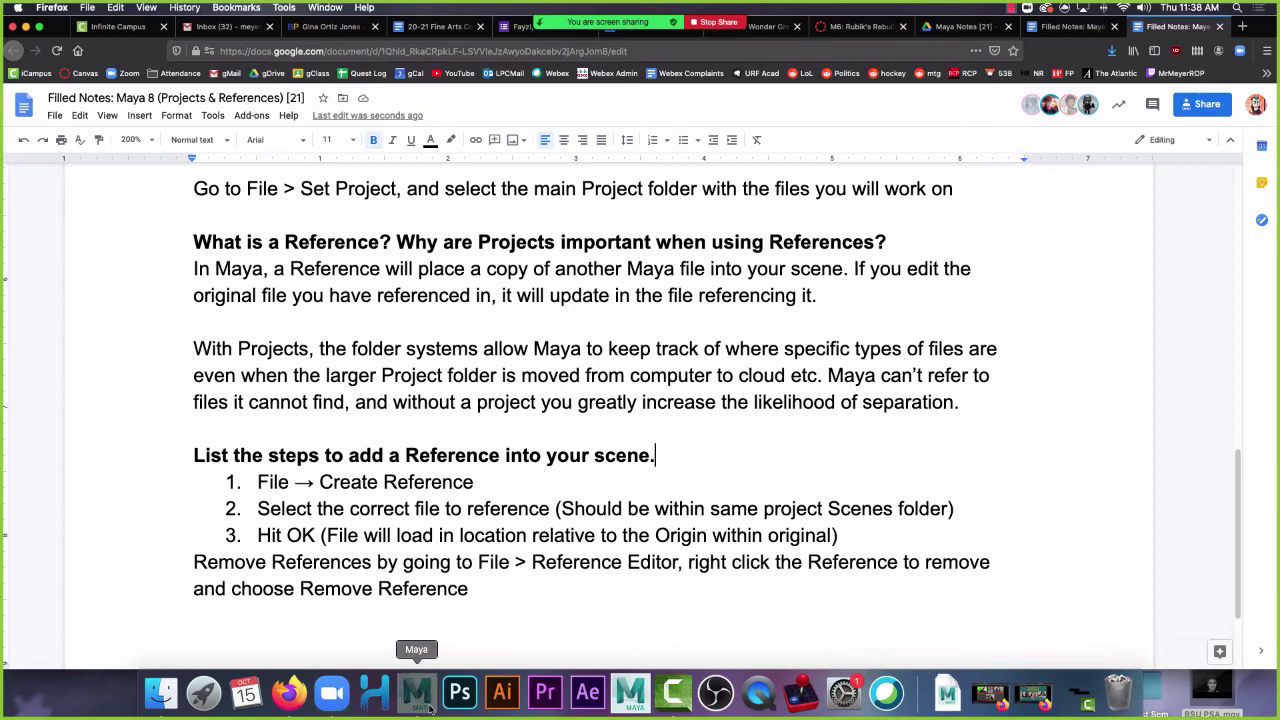
left_click(13, 37)
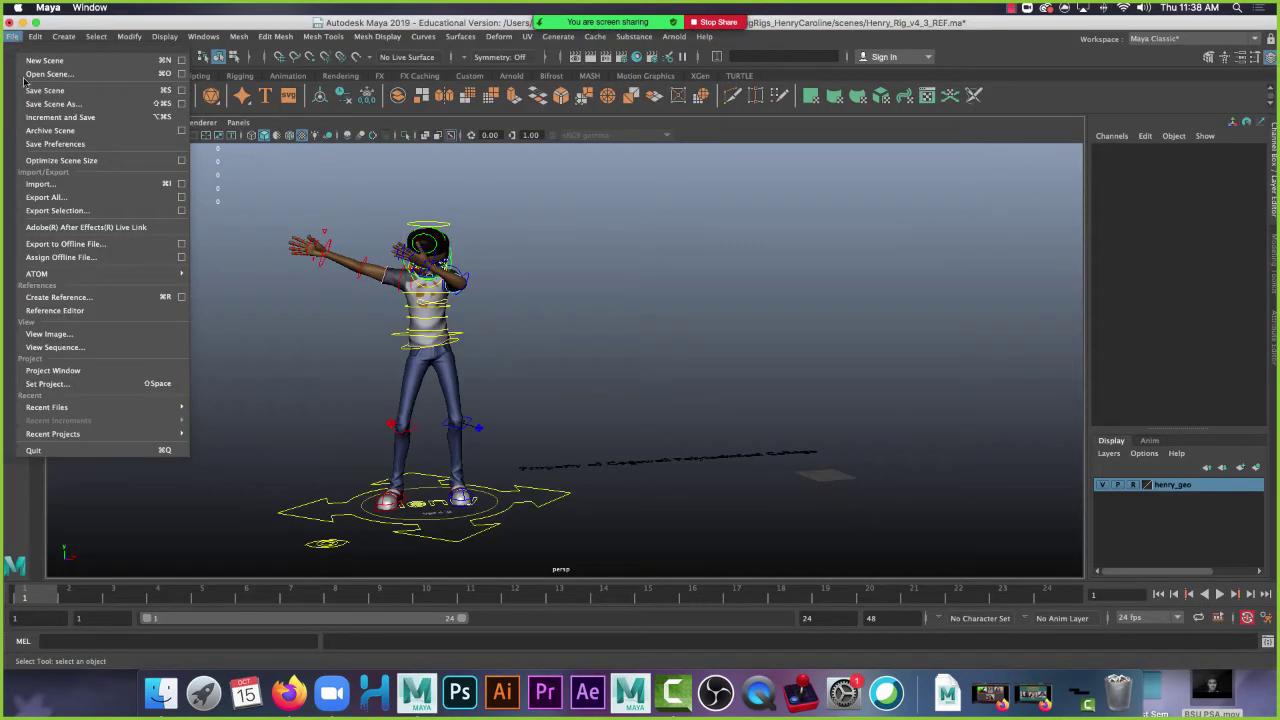
left_click(103, 297)
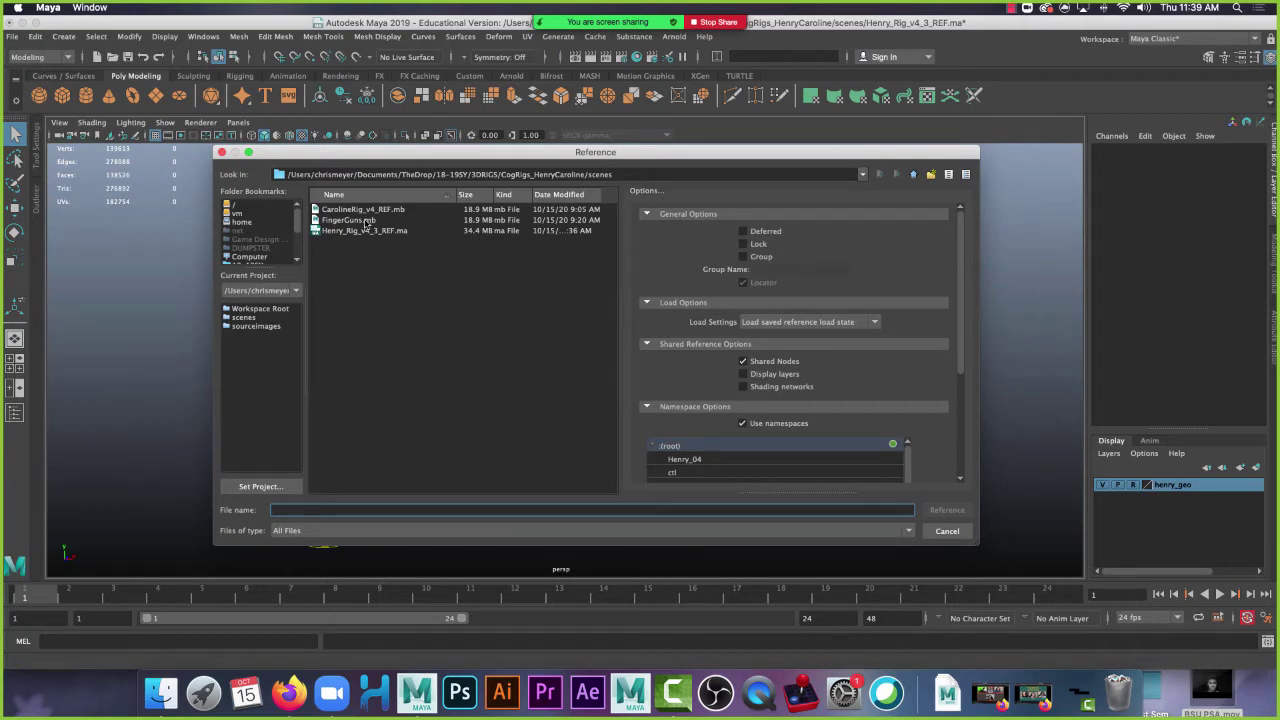
left_click(366, 222)
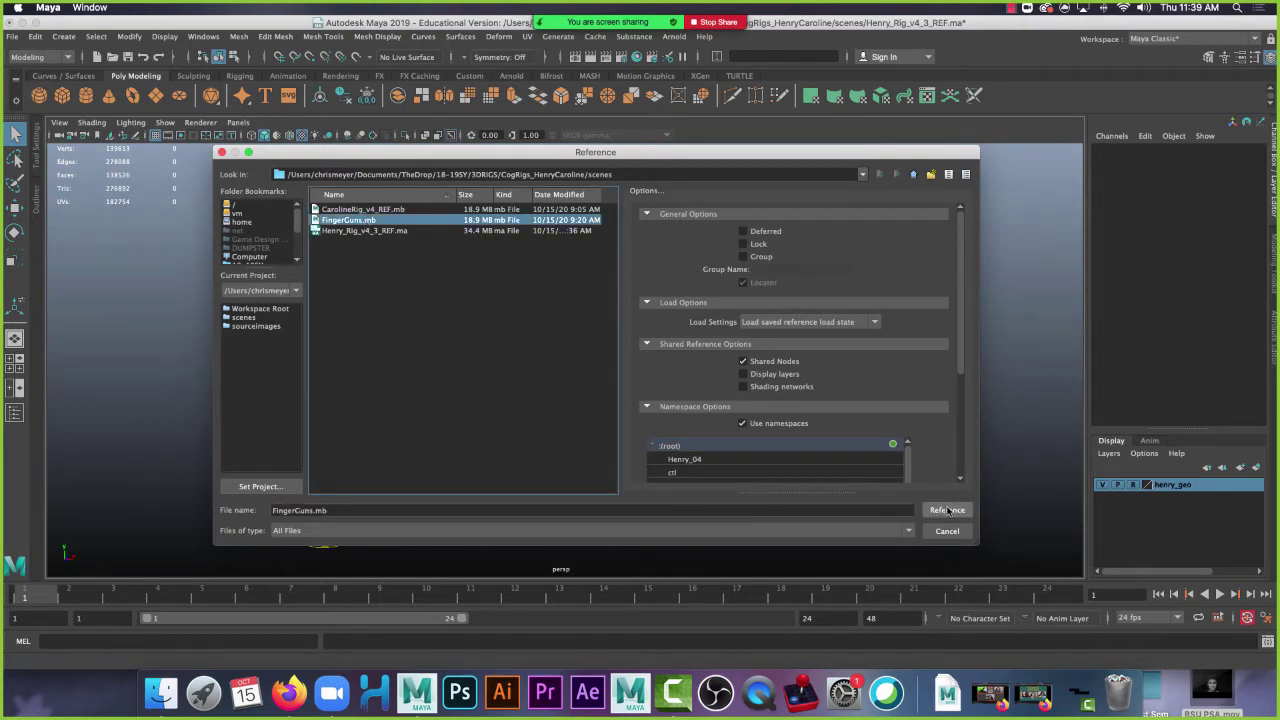
left_click(947, 511)
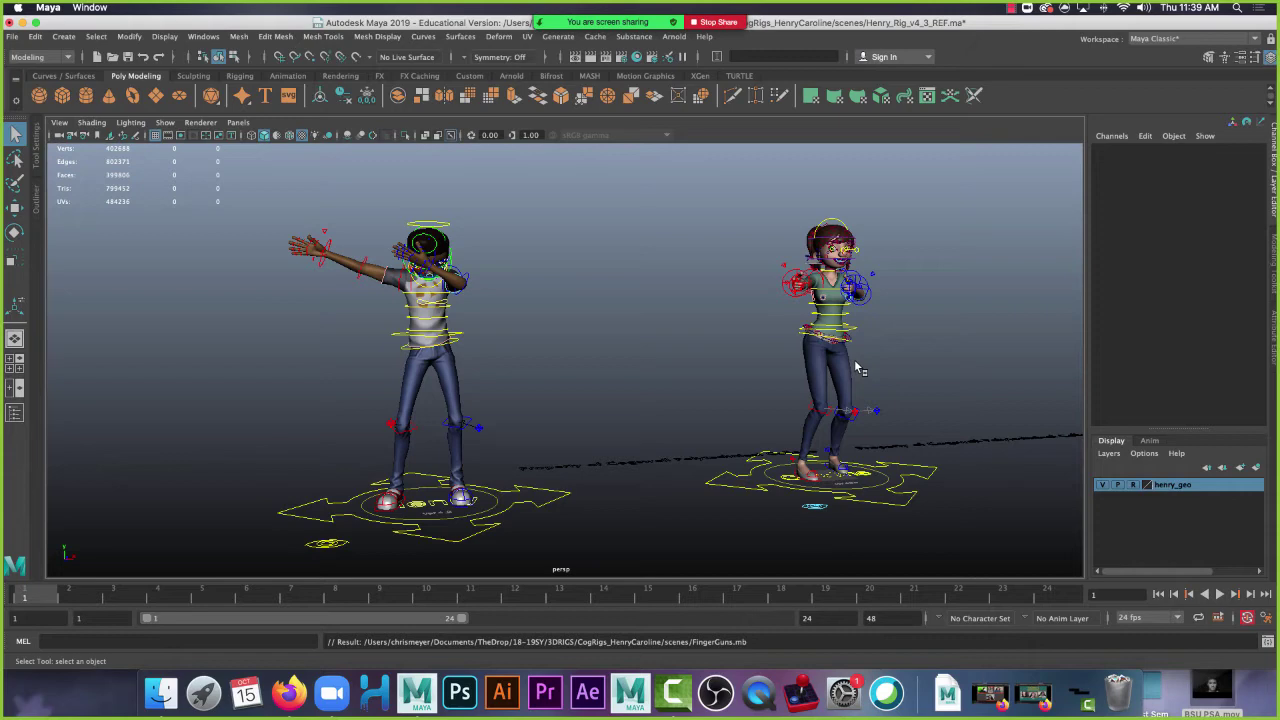
Examine Caroline's finger-guns pose and Henry's arm-over-face pose up close from several angles
right_click_drag(951, 314, 1035, 295, "alt")
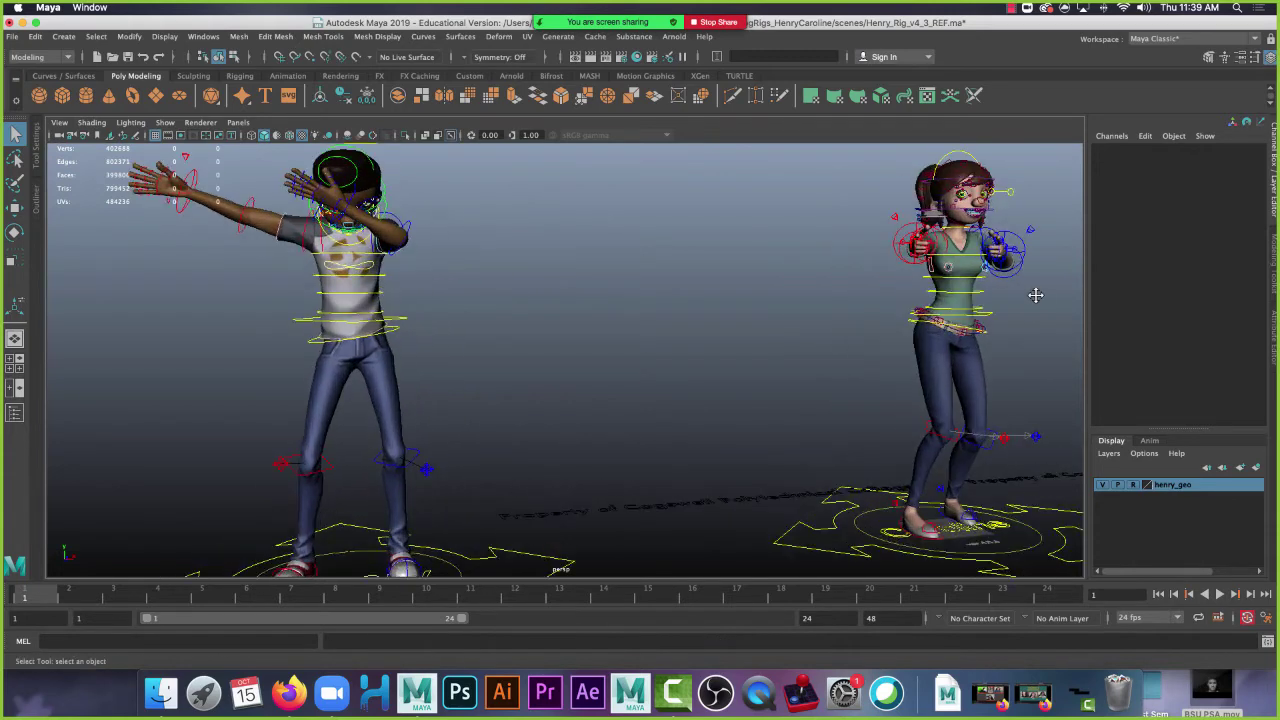
key("f")
scroll(791, 346, "up", 6)
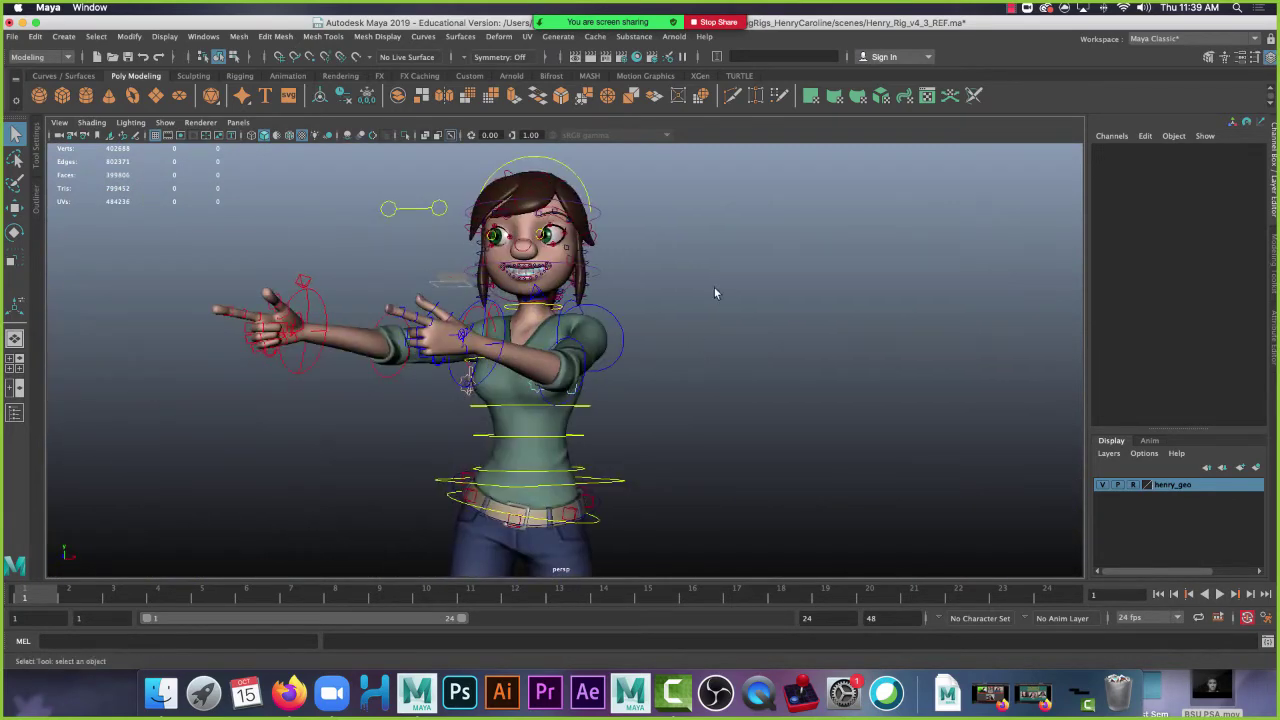
scroll(735, 310, "up", 5)
left_click_drag(756, 334, 818, 392, "alt")
scroll(877, 386, "down", 5)
scroll(660, 338, "down", 3)
left_click_drag(660, 338, 637, 374, "alt")
scroll(637, 374, "up", 4)
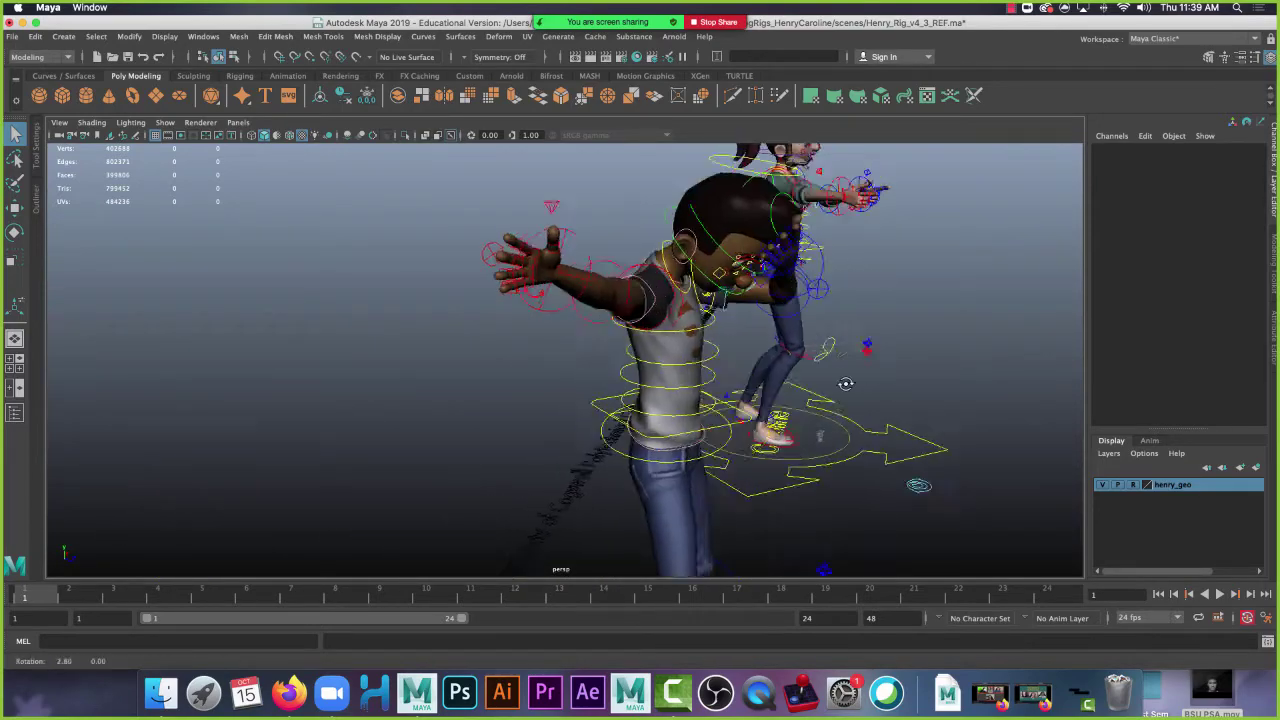
scroll(650, 315, "up", 3)
scroll(650, 315, "up", 3)
middle_click_drag(729, 314, 585, 333, "alt")
scroll(585, 333, "up", 3)
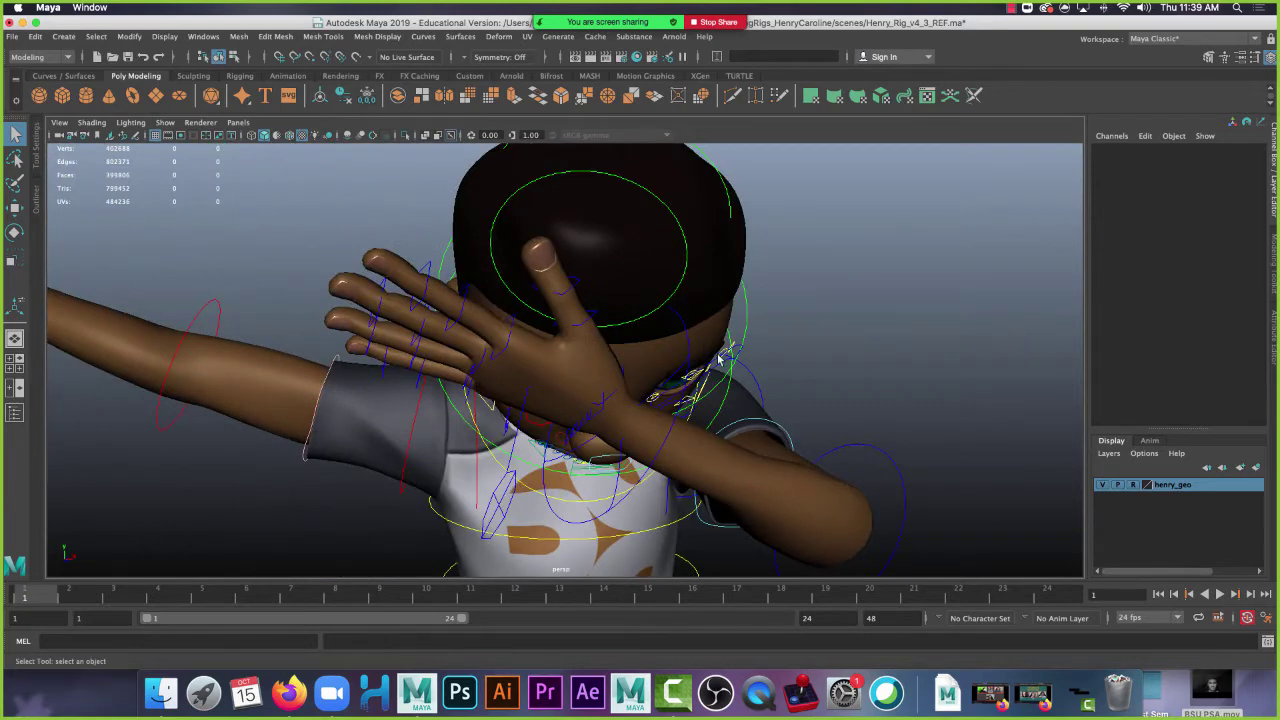
left_click_drag(819, 342, 787, 334, "alt")
Activate the Rotate tool and locate Henry's neck control among his head controls by selecting it
left_click(396, 290)
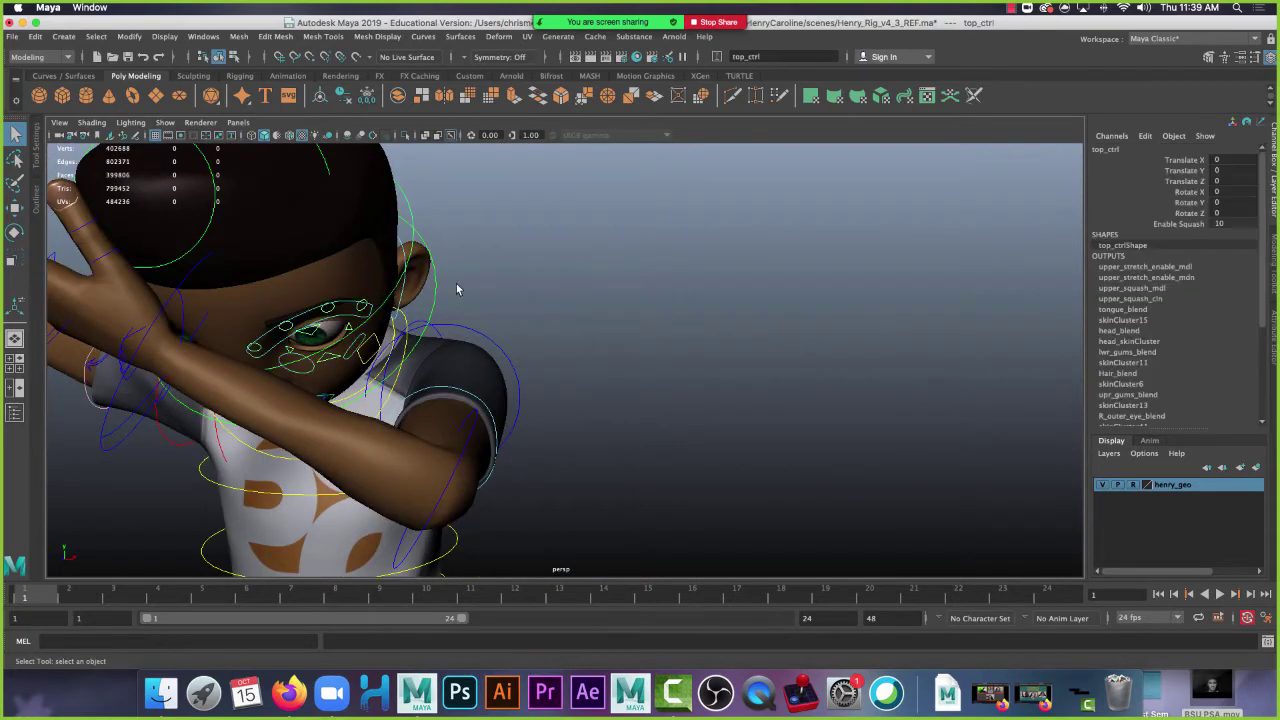
key("e")
left_click(410, 268)
left_click_drag(437, 273, 202, 307, "alt")
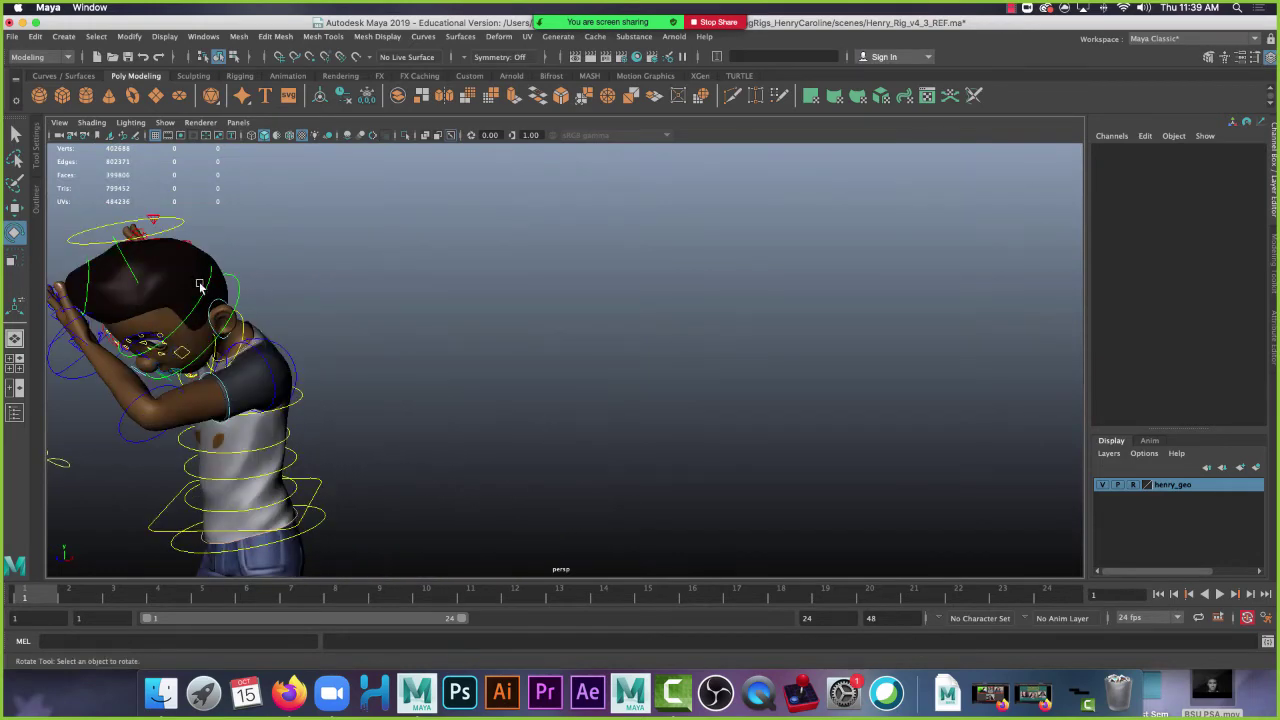
left_click(203, 290)
left_click(242, 312)
left_click_drag(337, 286, 717, 320, "alt")
left_click(752, 274)
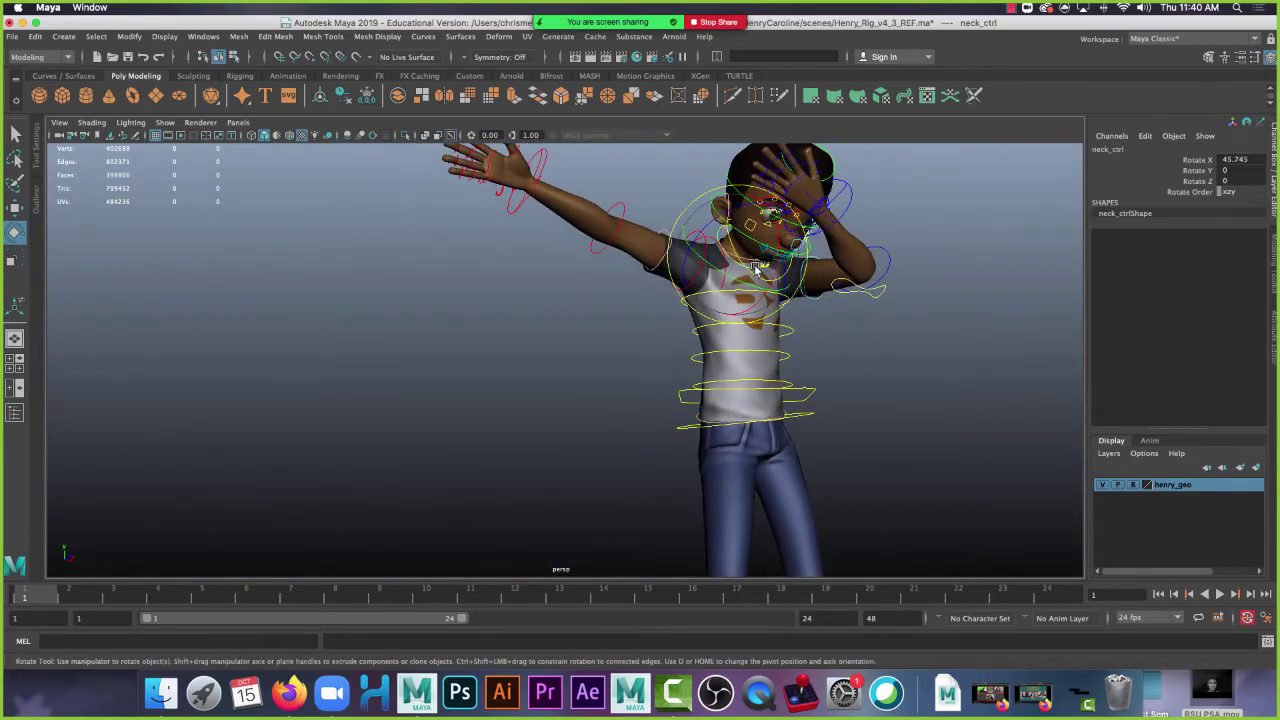
Rotate Henry's neck control on several axes to turn and tuck his head behind his bent left arm
left_click_drag(876, 329, 617, 345, "alt")
left_click(617, 345)
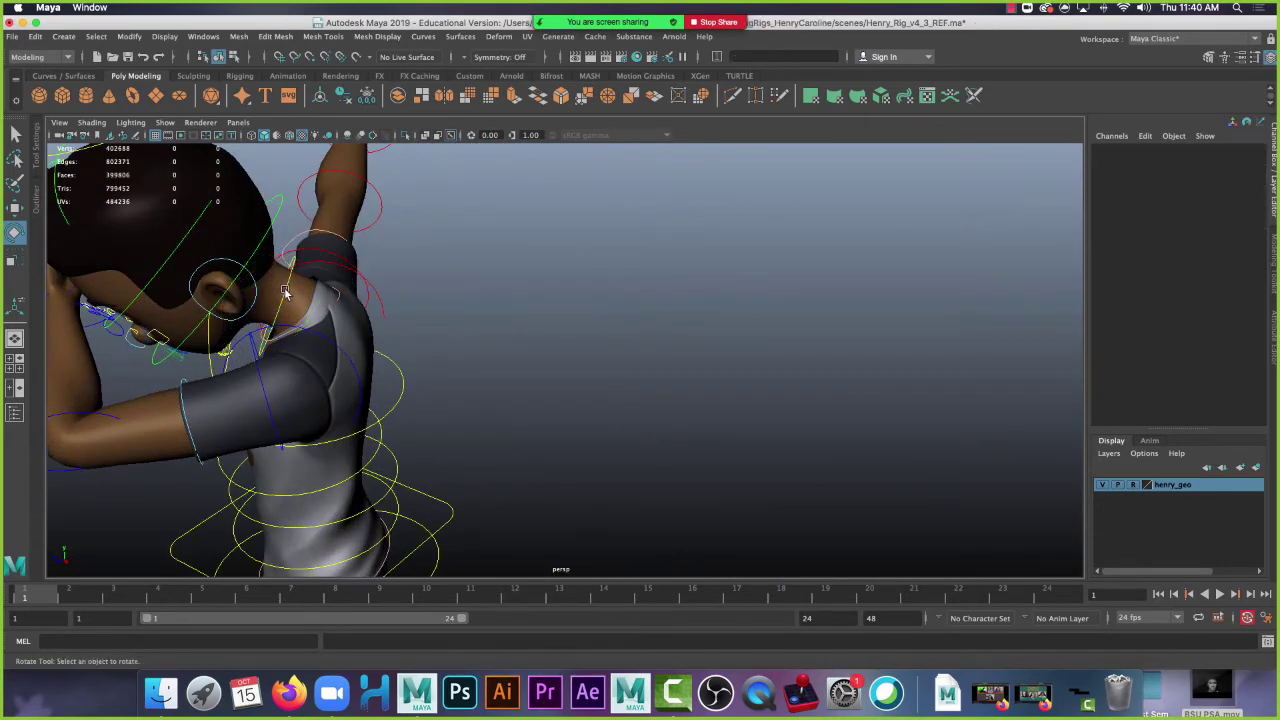
left_click(285, 292)
left_click_drag(305, 327, 325, 290)
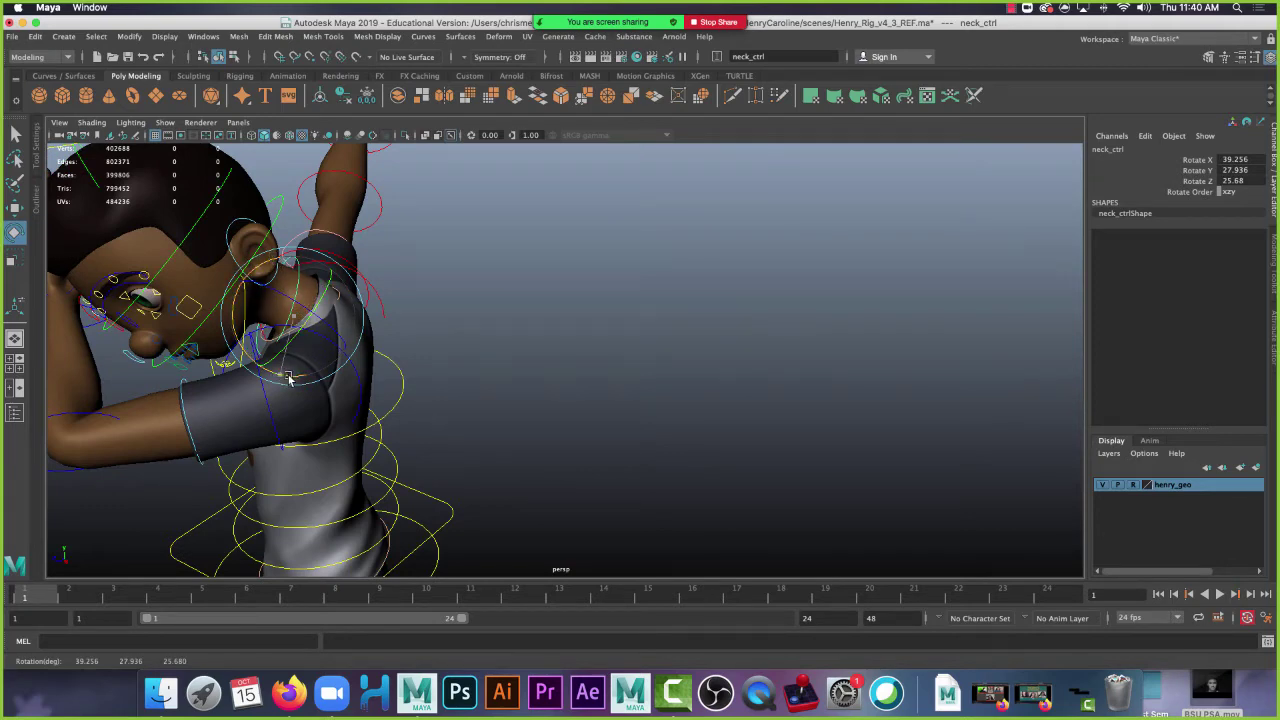
left_click_drag(287, 368, 296, 380)
left_click_drag(104, 410, 341, 454, "alt")
scroll(355, 467, "down", 5)
left_click(863, 429)
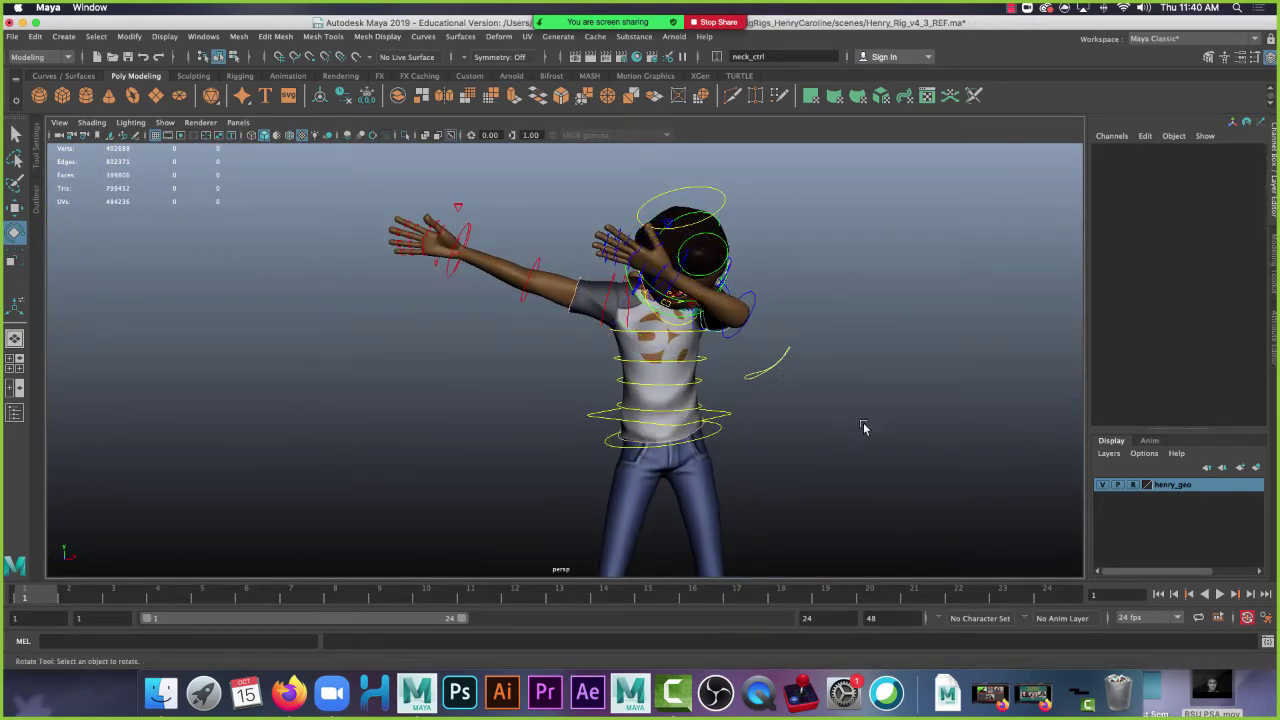
Rotate Henry's left_arm_fk_ctrl at the wrist to a Rotate X of about -87.4
left_click_drag(863, 429, 780, 430, "alt")
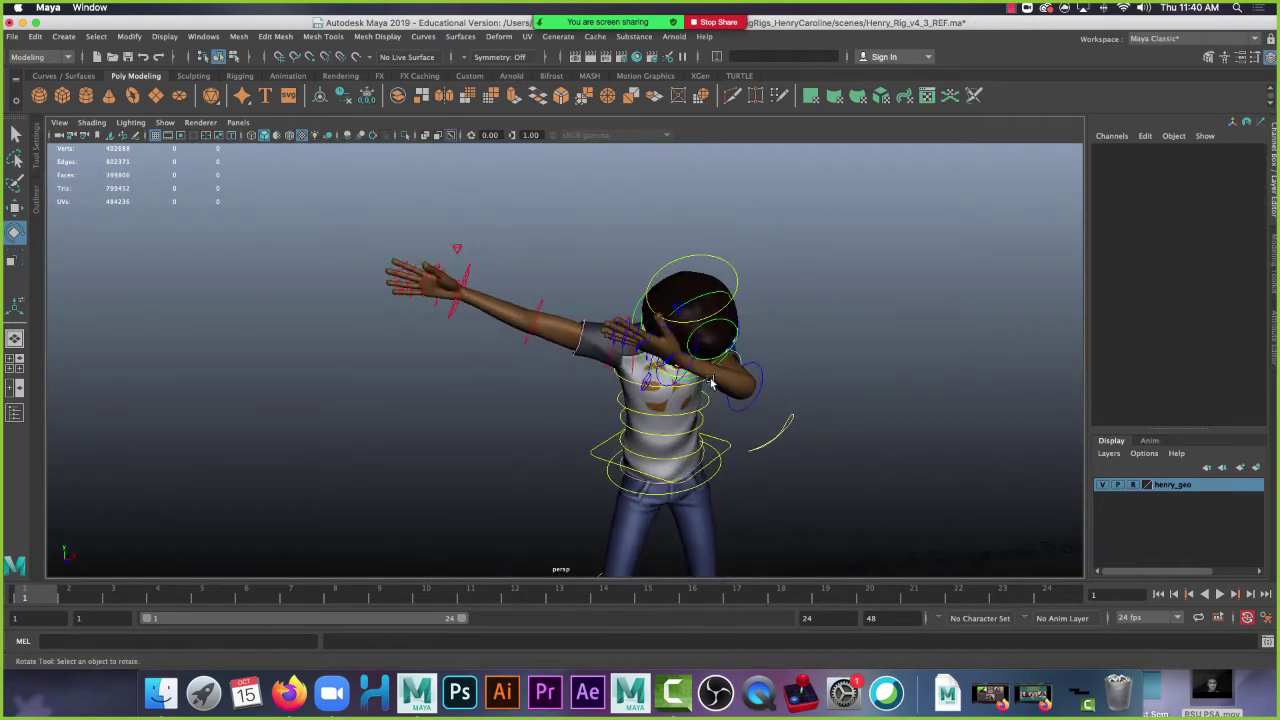
scroll(737, 271, "up", 5)
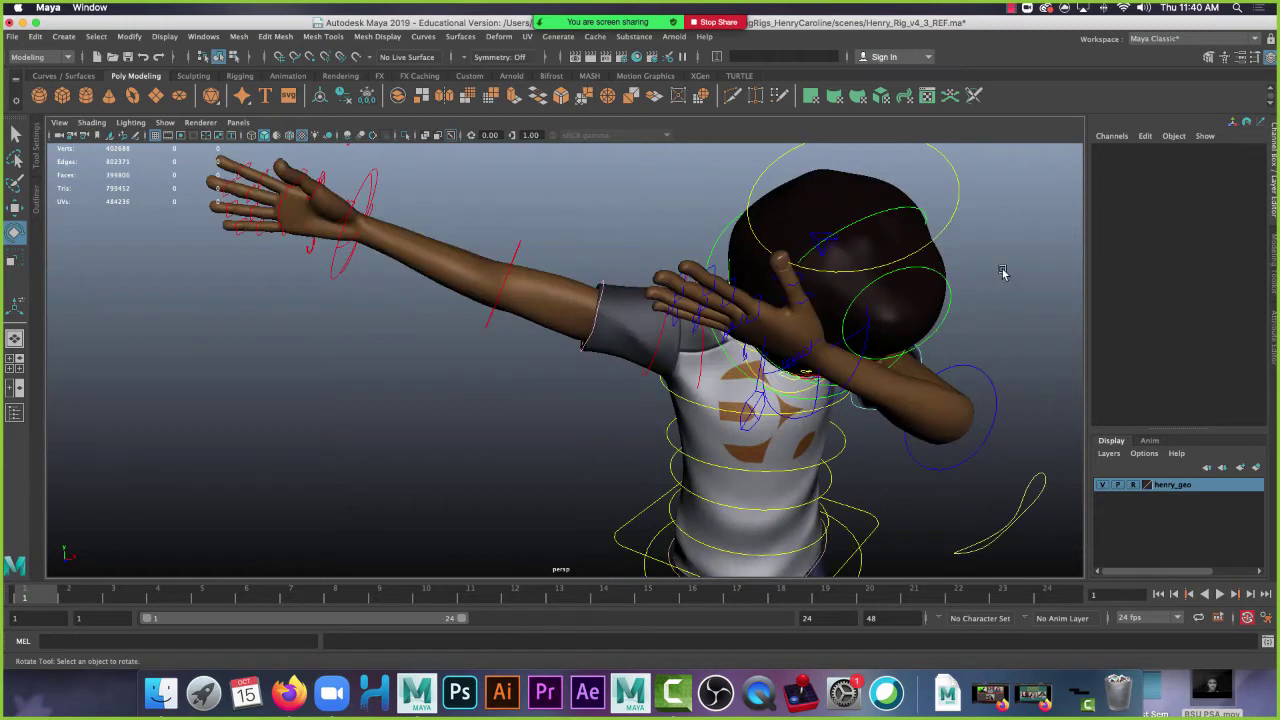
left_click(852, 378)
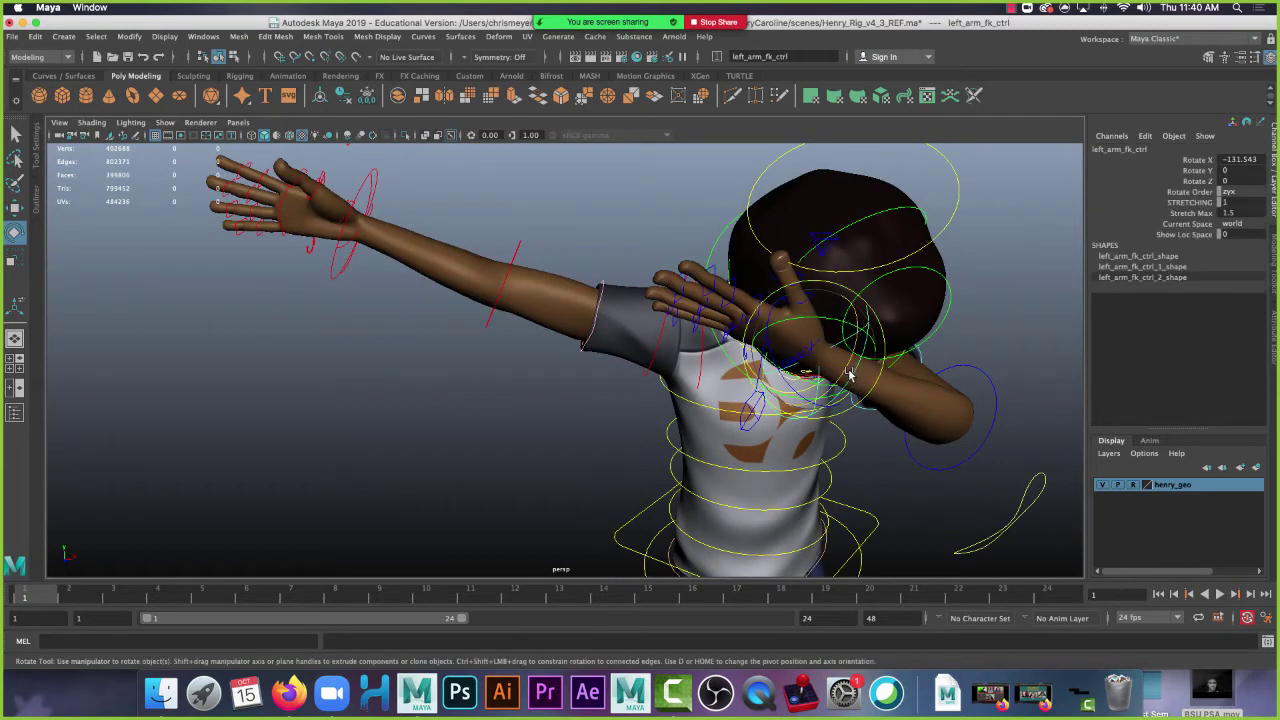
mouse_move(855, 345)
left_mouse_down()
mouse_move(860, 325)
mouse_move(840, 340)
left_mouse_up()
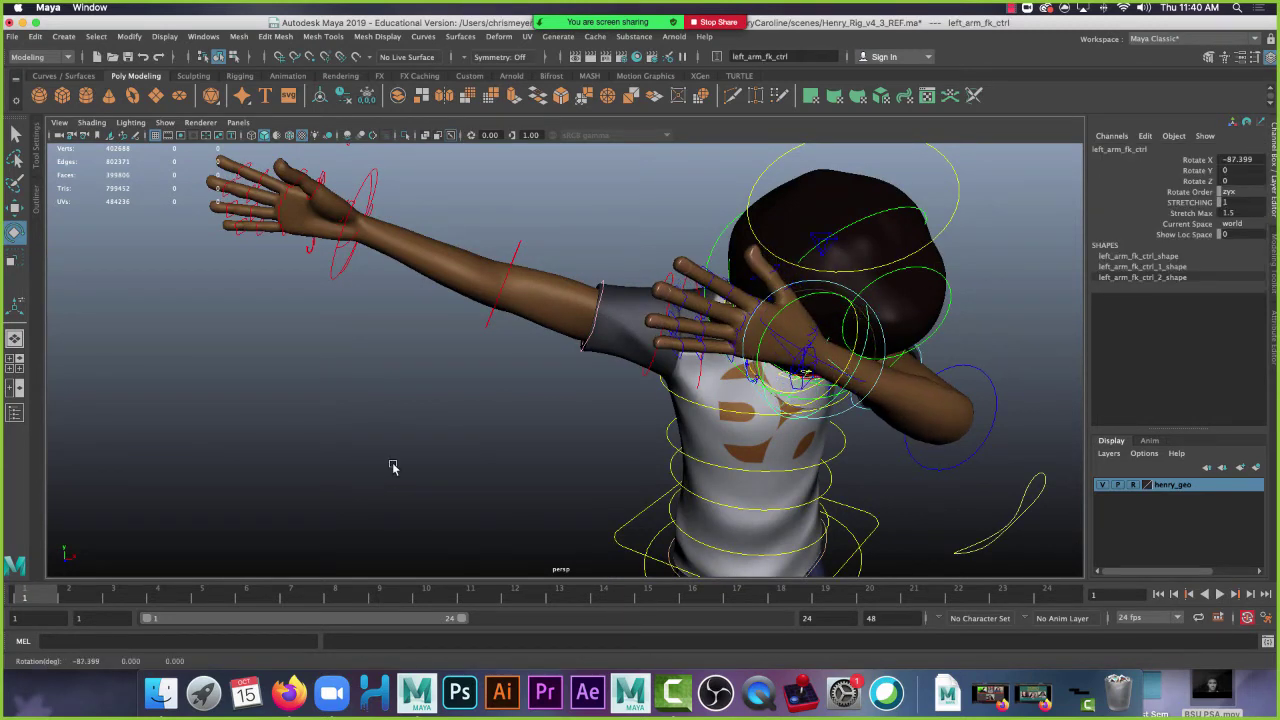
Deselect Henry's wrist control, frame Henry and Caroline together, and save the Henry_Rig_v4_3_REF.ma scene
left_click(450, 470)
scroll(450, 470, "down", 8)
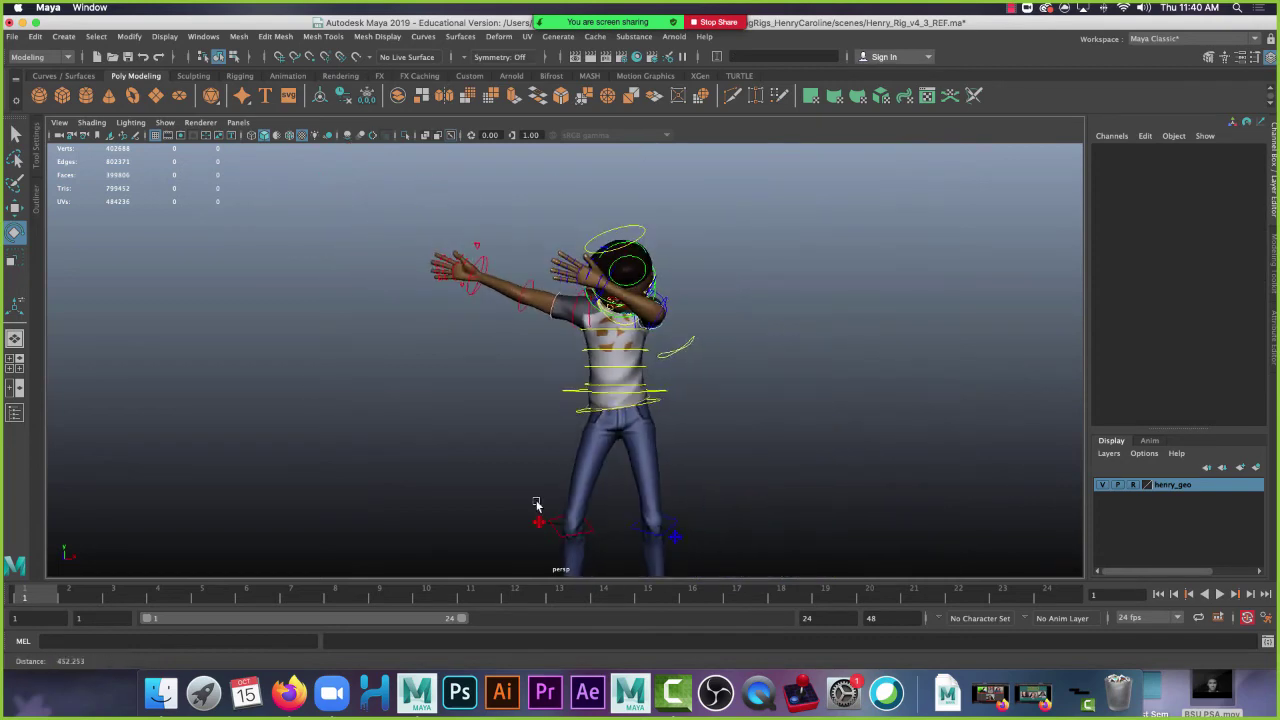
left_click_drag(714, 483, 628, 410, "alt")
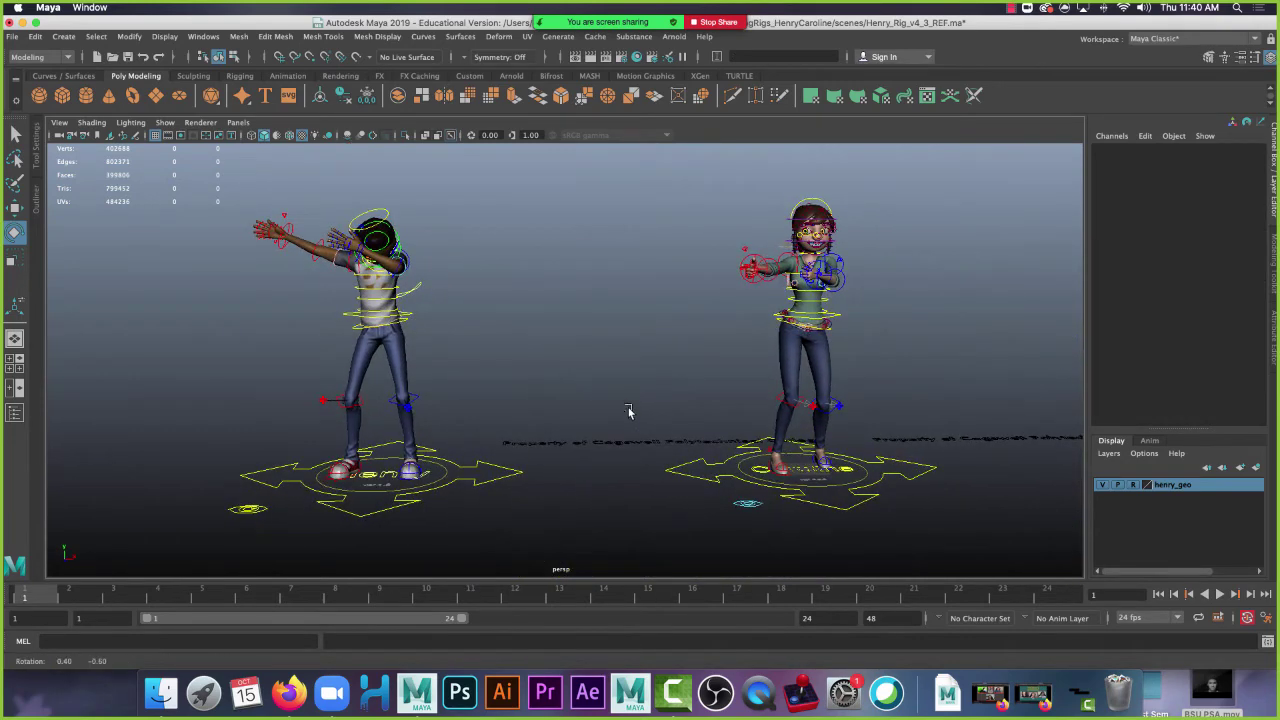
mouse_move(660, 340)
left_mouse_down("alt")
mouse_move(680, 320)
mouse_move(655, 321)
left_mouse_up("alt")
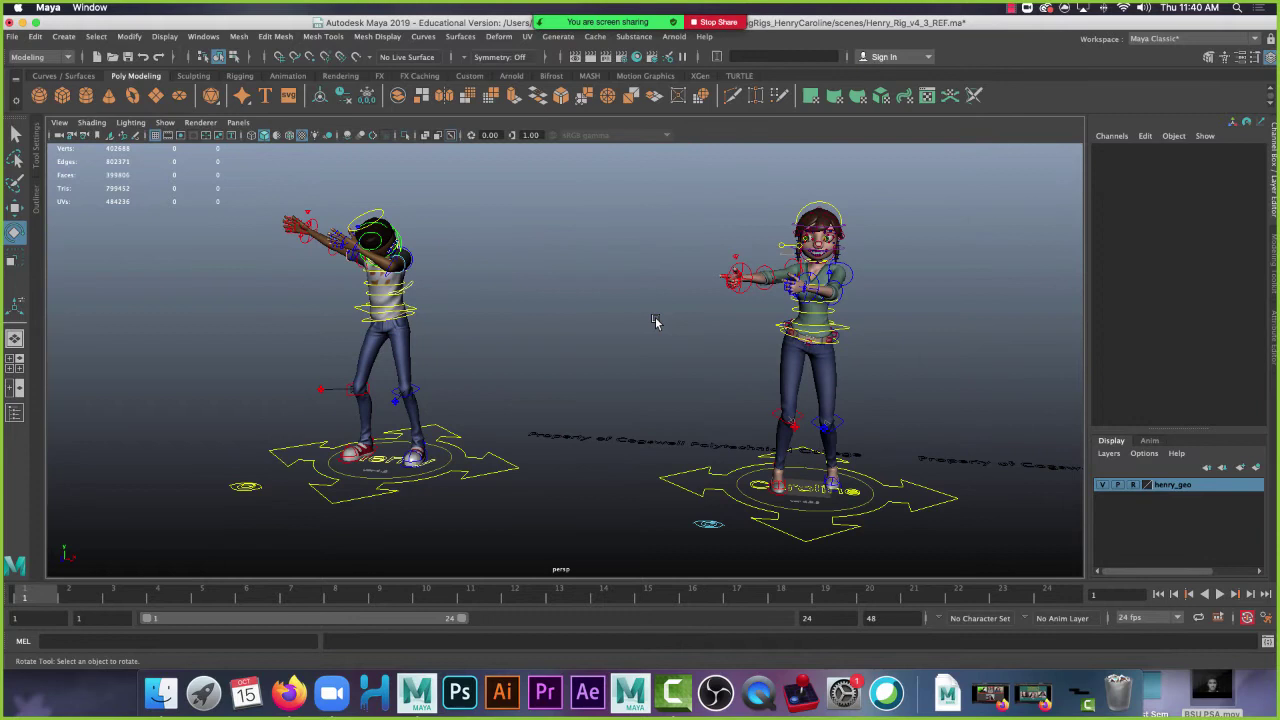
key("super+s")
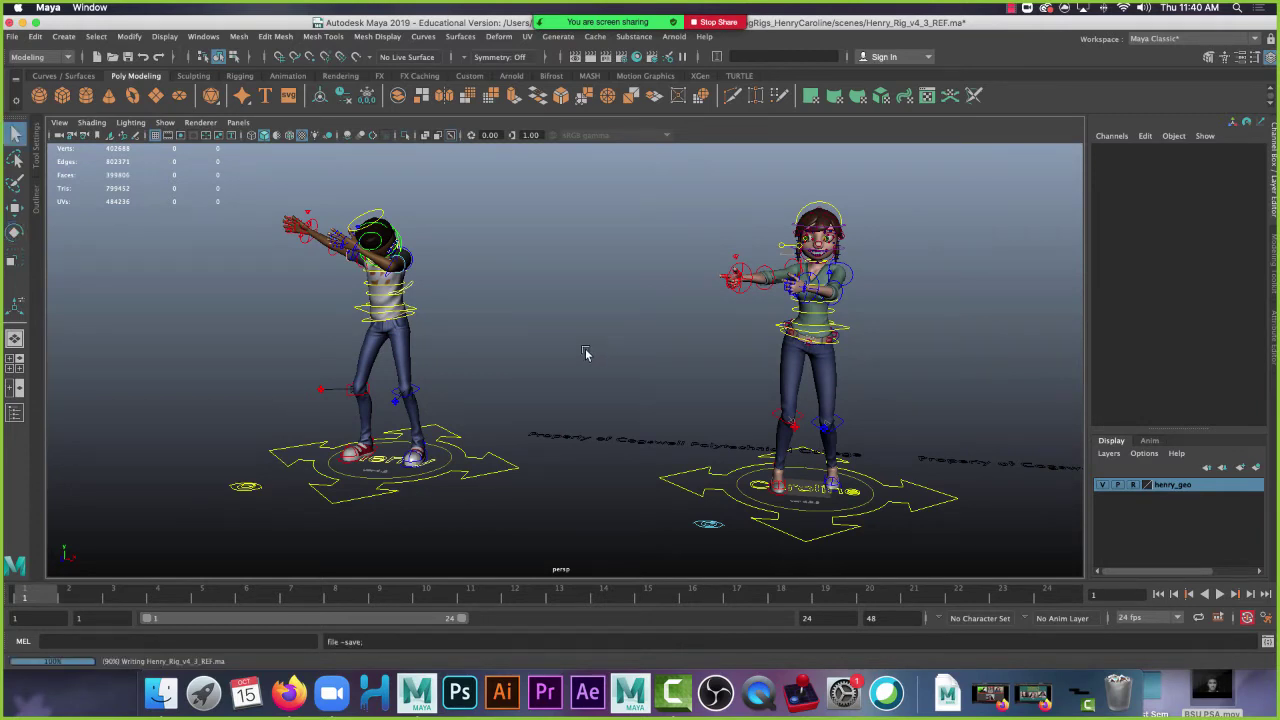
key("e")
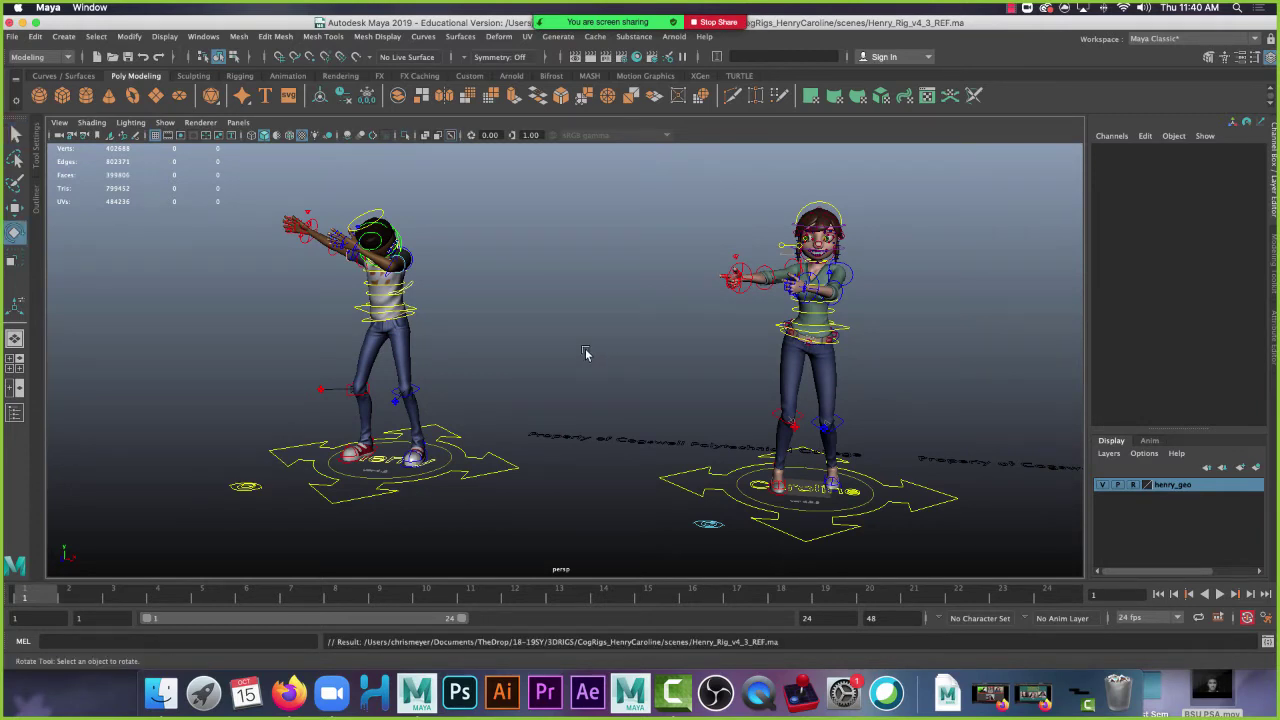
Examine the Viewport 2.0 rendering engine choices in the Display preferences, and leave without saving changes
left_click(194, 37)
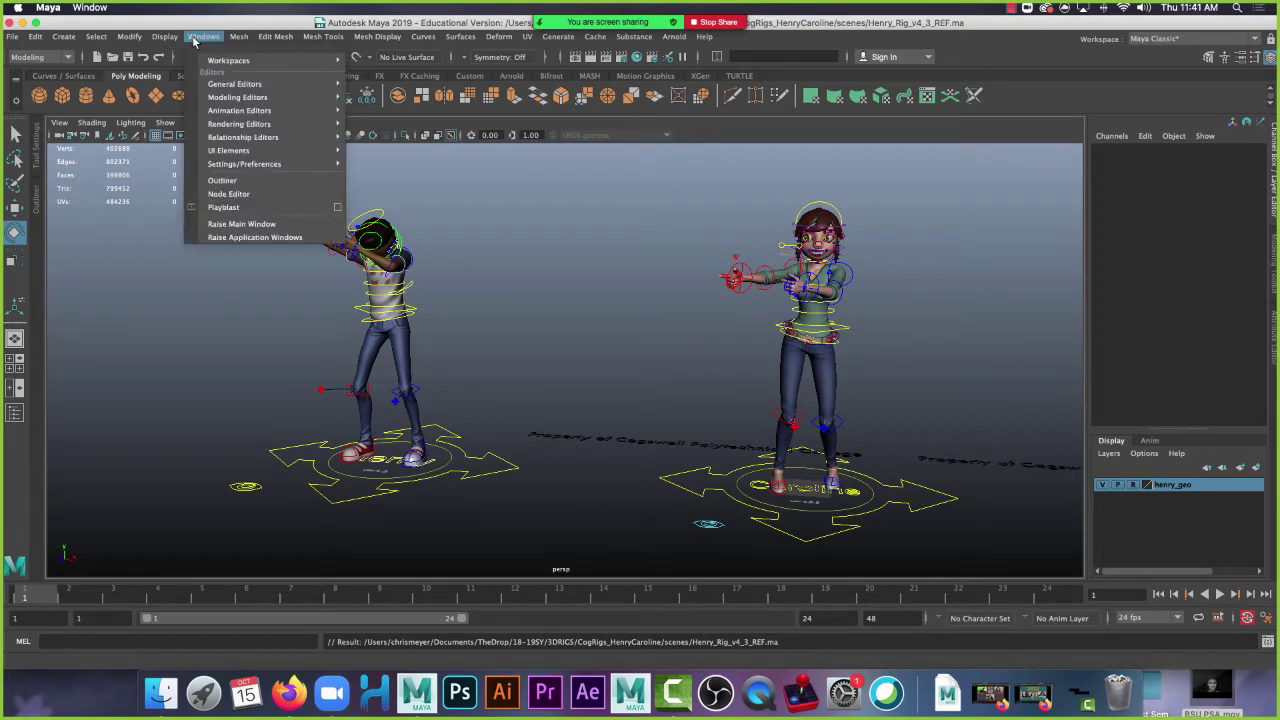
mouse_move(243, 168)
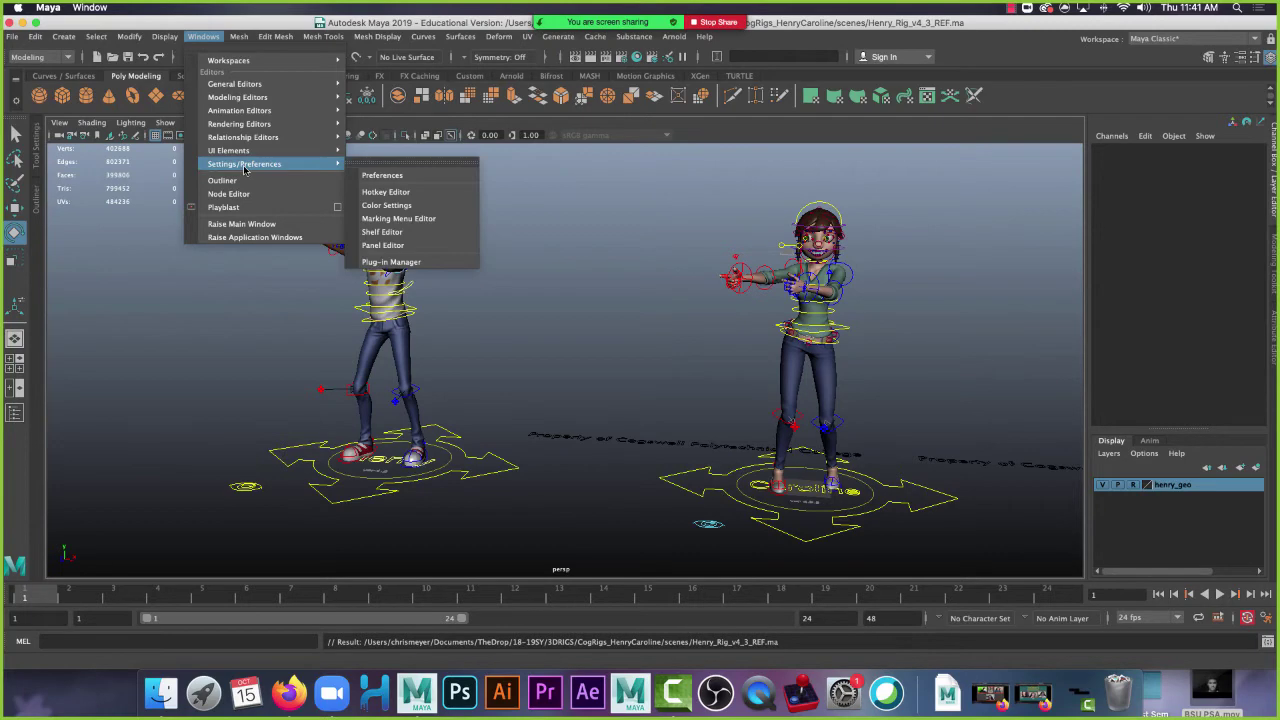
left_click(404, 177)
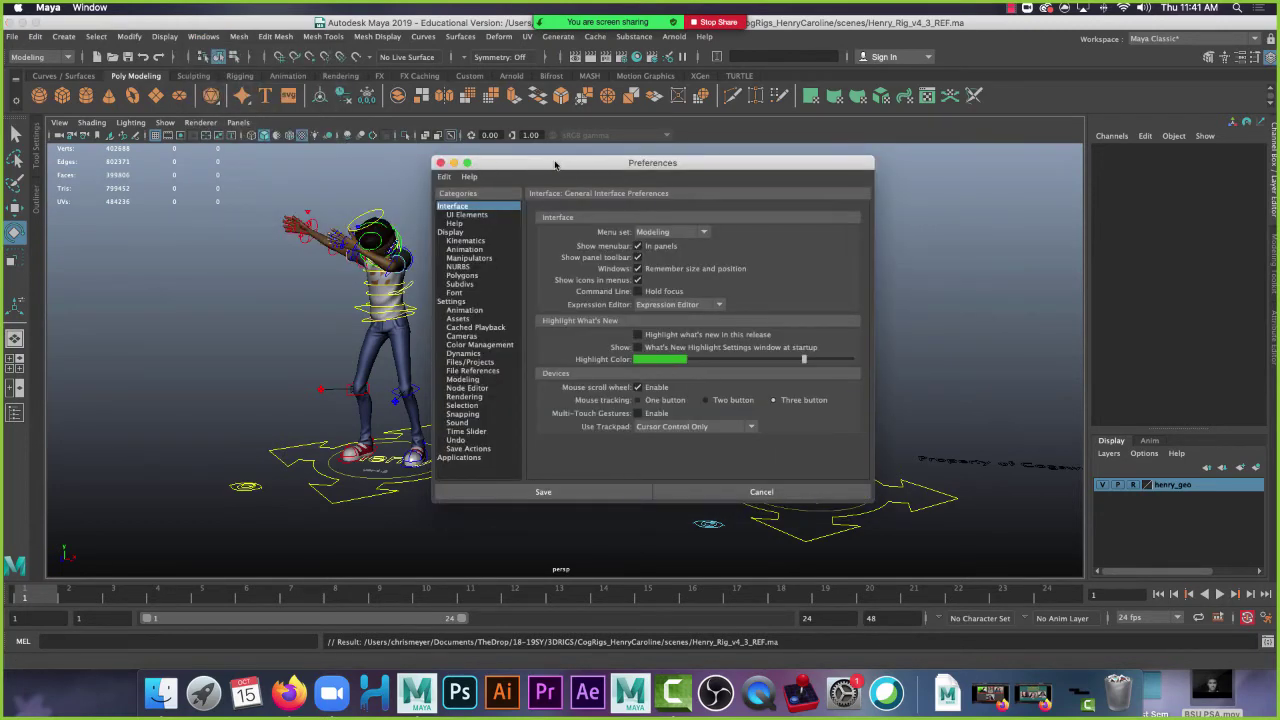
left_click_drag(561, 164, 540, 164)
left_click(453, 232)
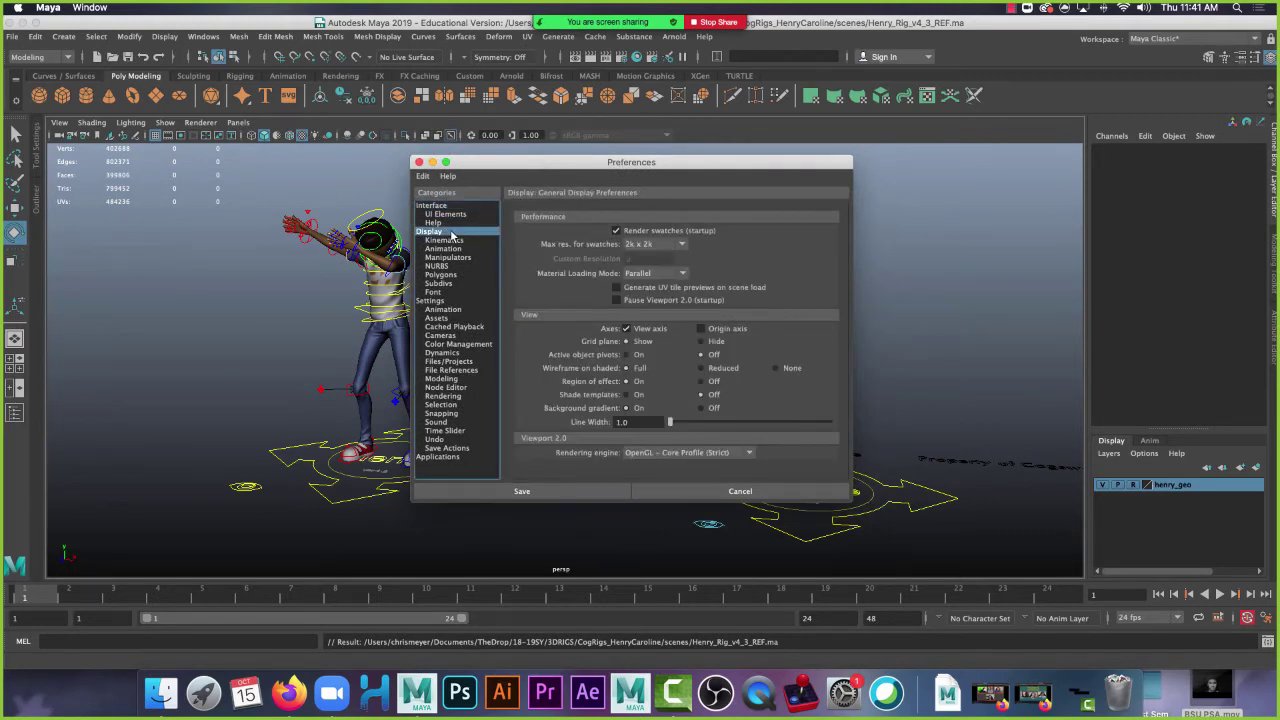
left_click(686, 456)
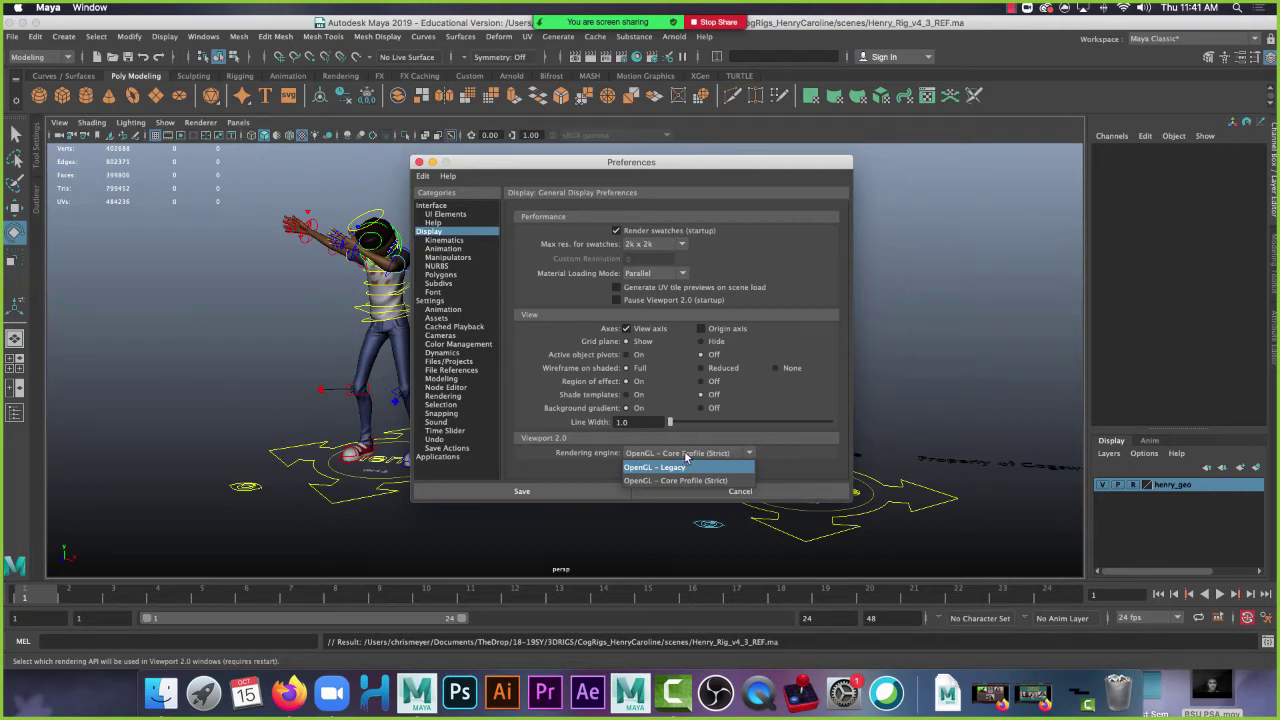
left_click(692, 455)
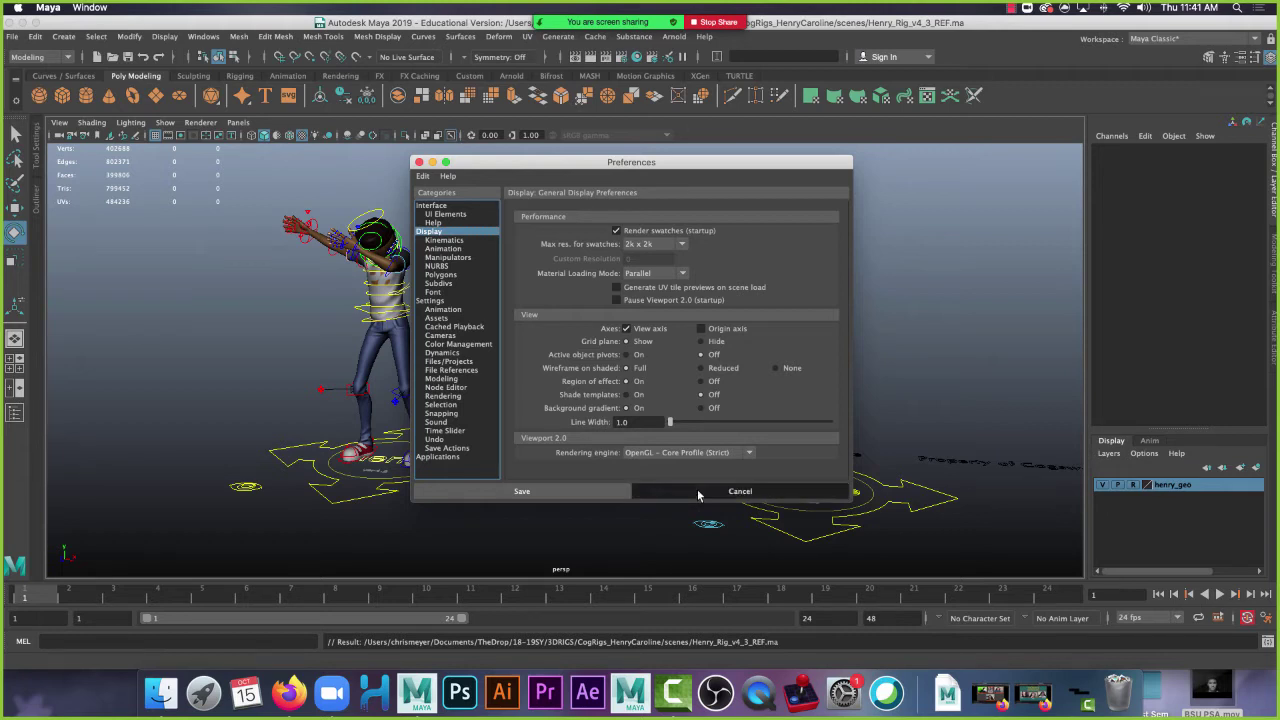
left_click(672, 494)
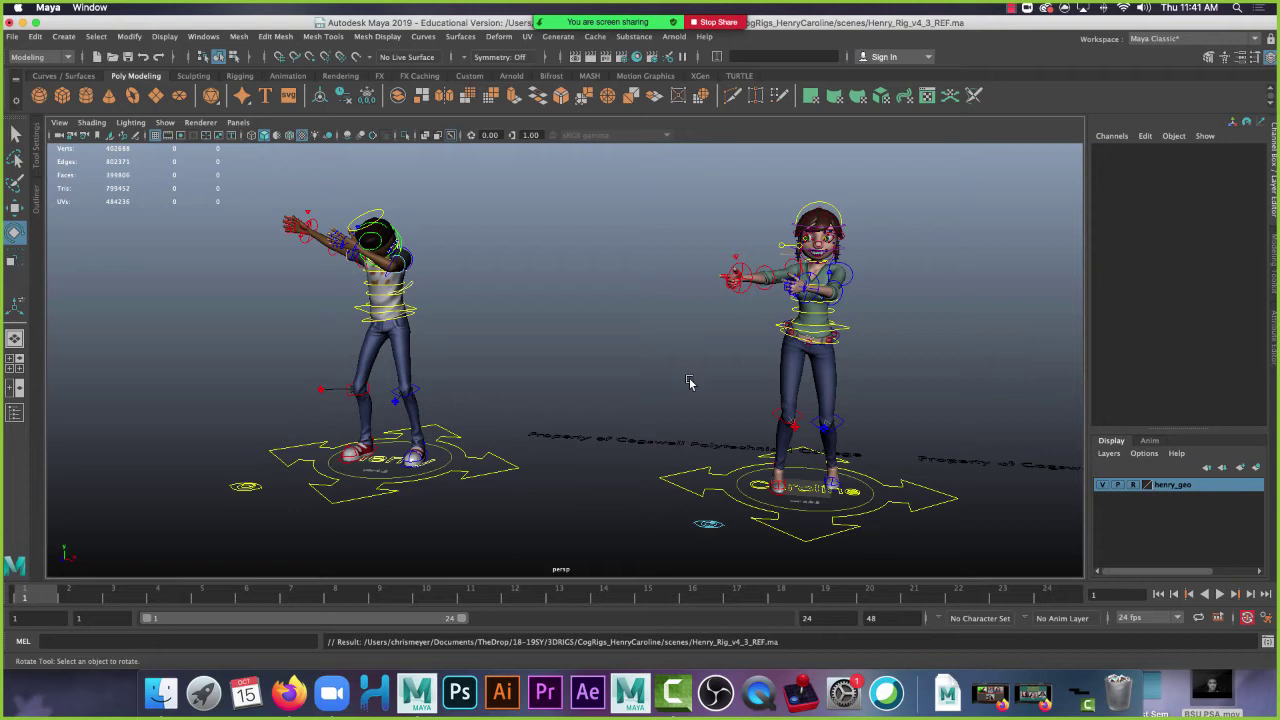
Reopen the Preferences window to review the Display settings again, and close it
left_click(203, 36)
mouse_move(310, 164)
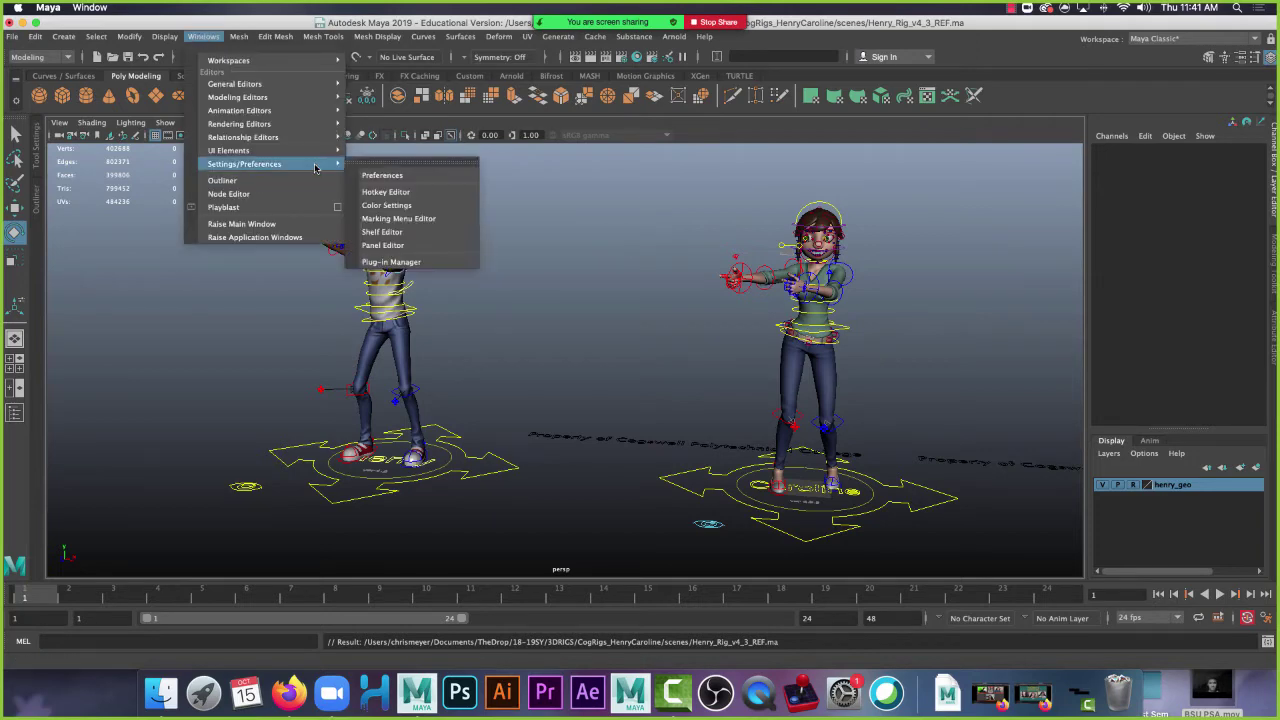
left_click(424, 176)
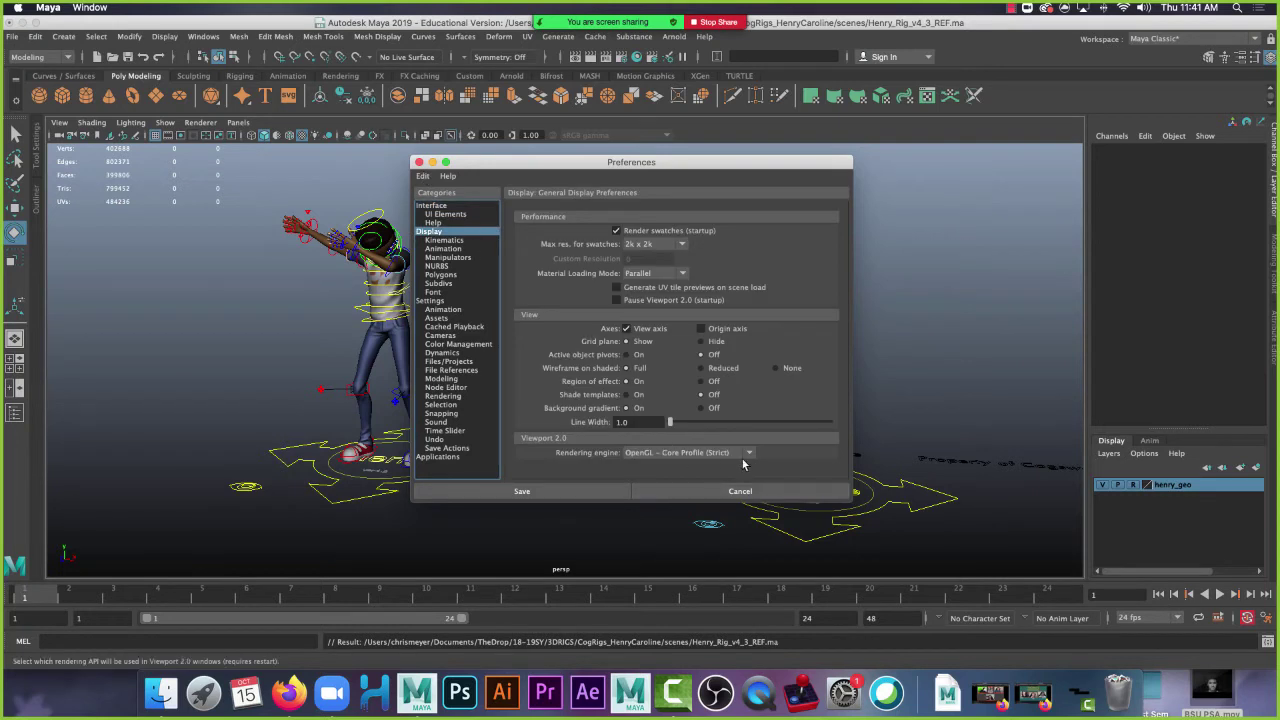
left_click(203, 36)
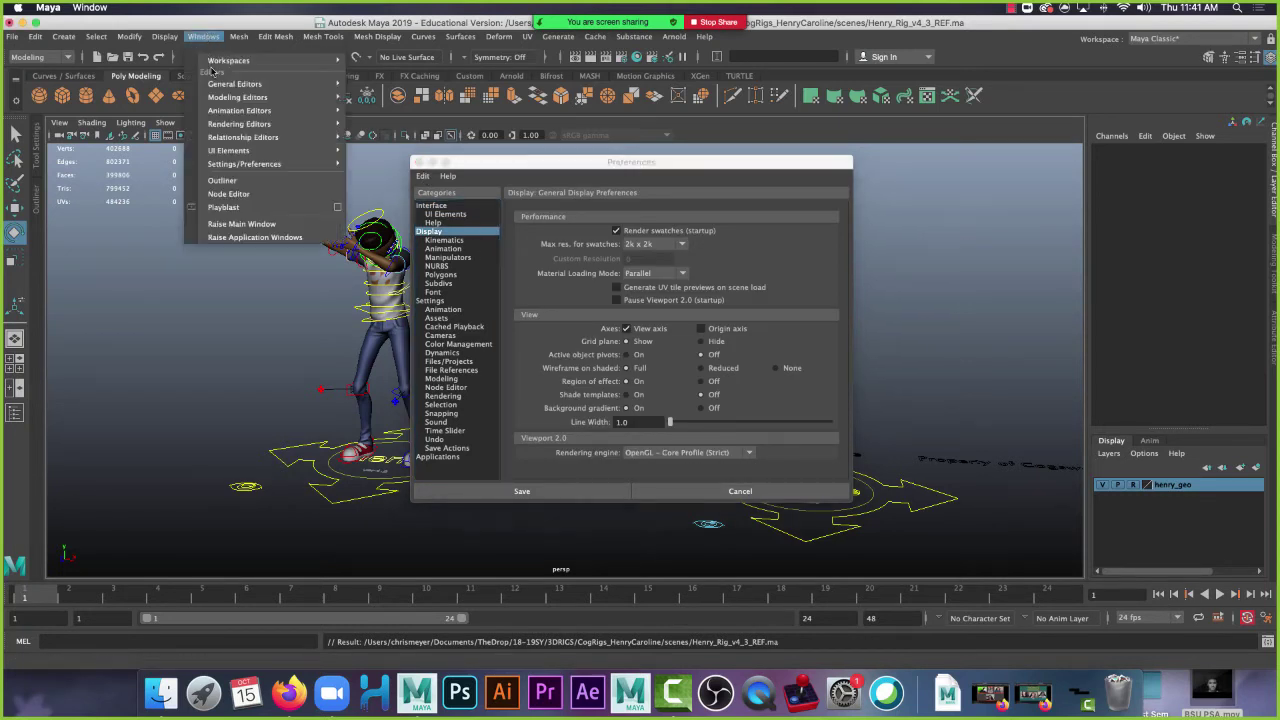
mouse_move(284, 163)
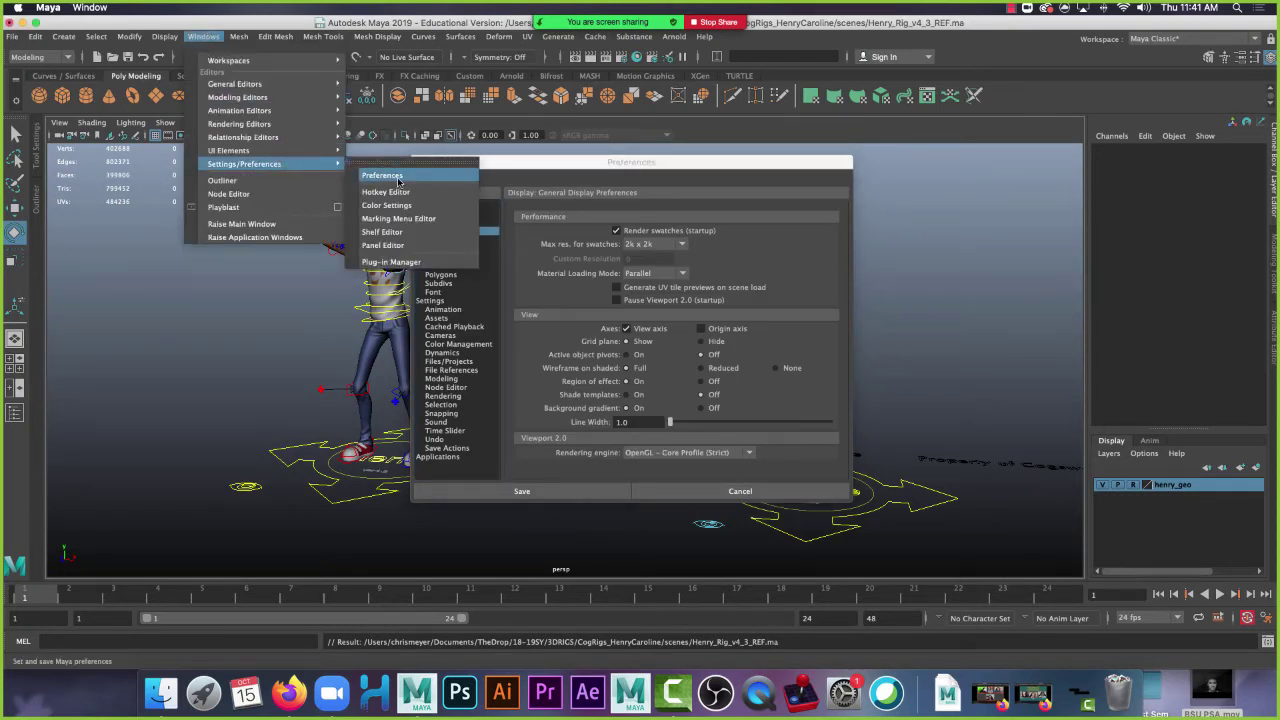
left_click(398, 178)
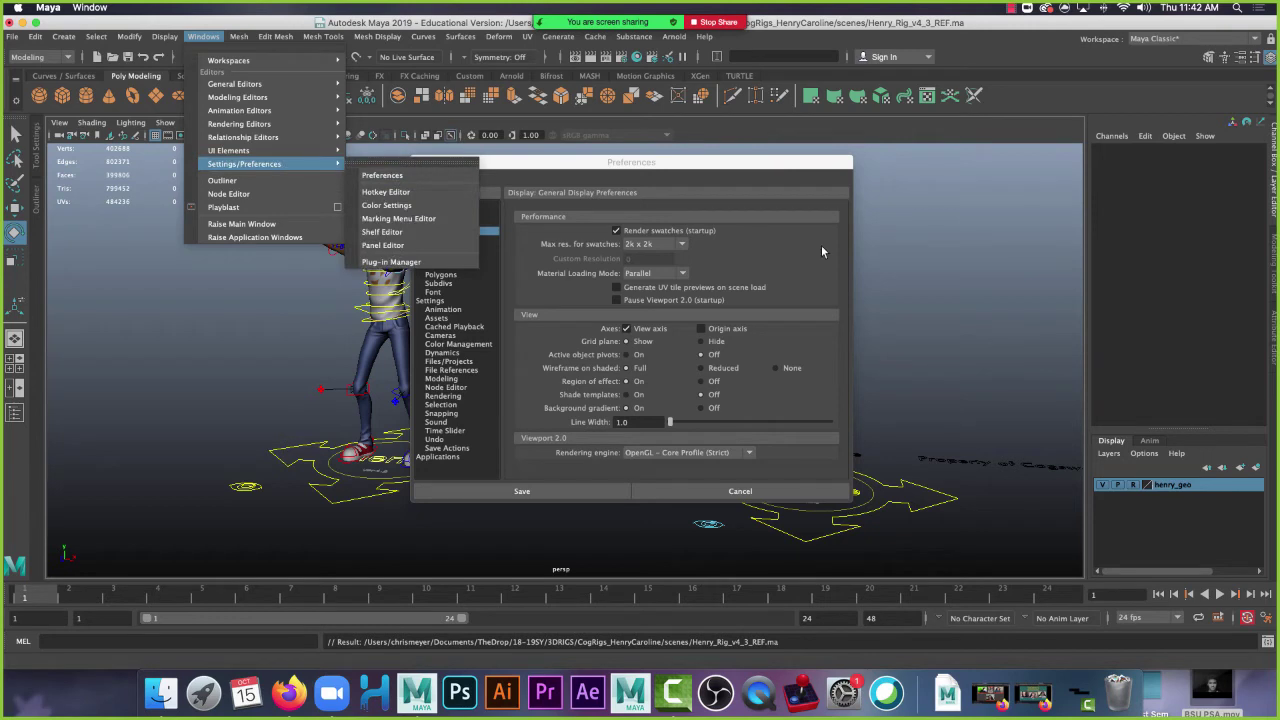
left_click(956, 238)
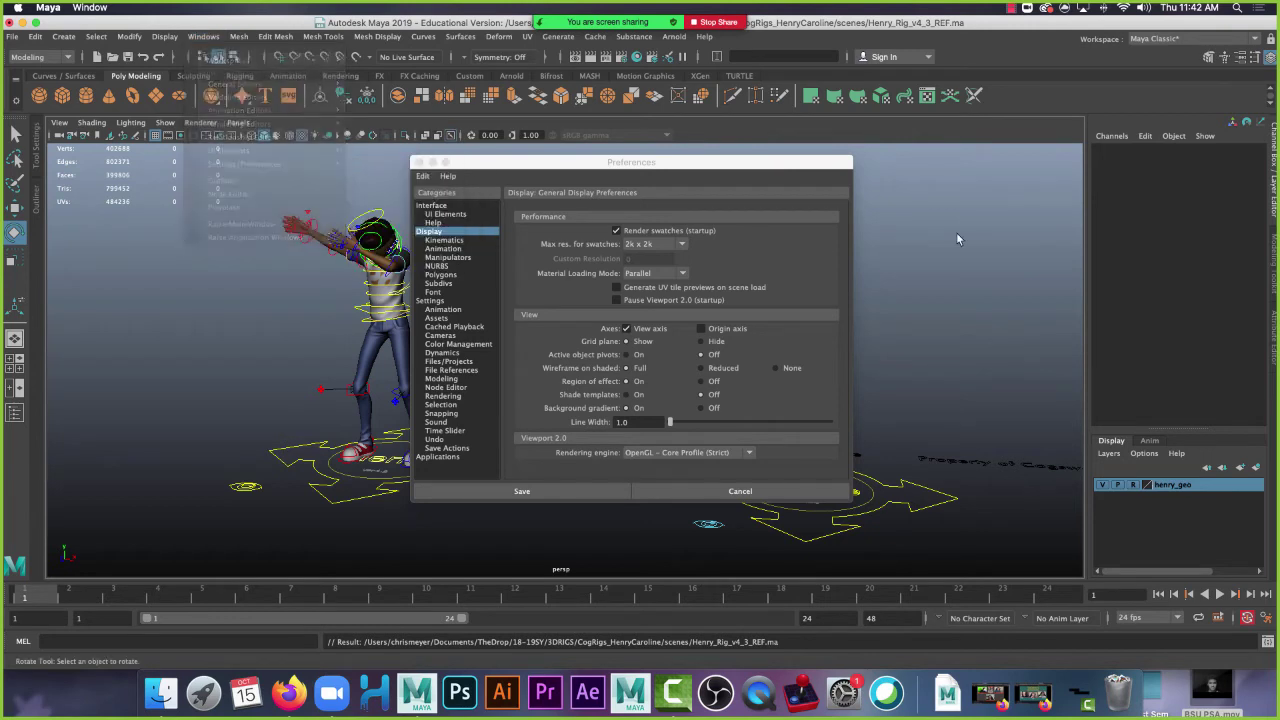
left_click(419, 163)
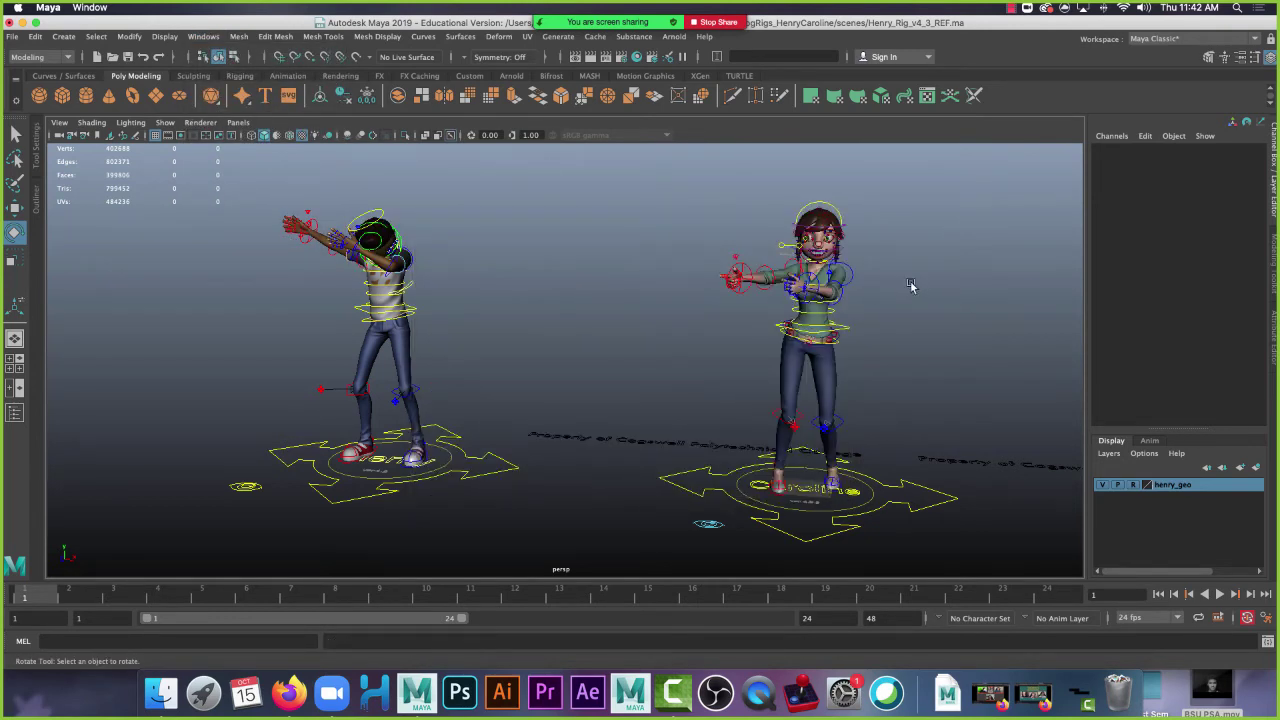
Set the current project to the CogRigs_HenryCaroline folder inside 3DRIGS
left_click(12, 36)
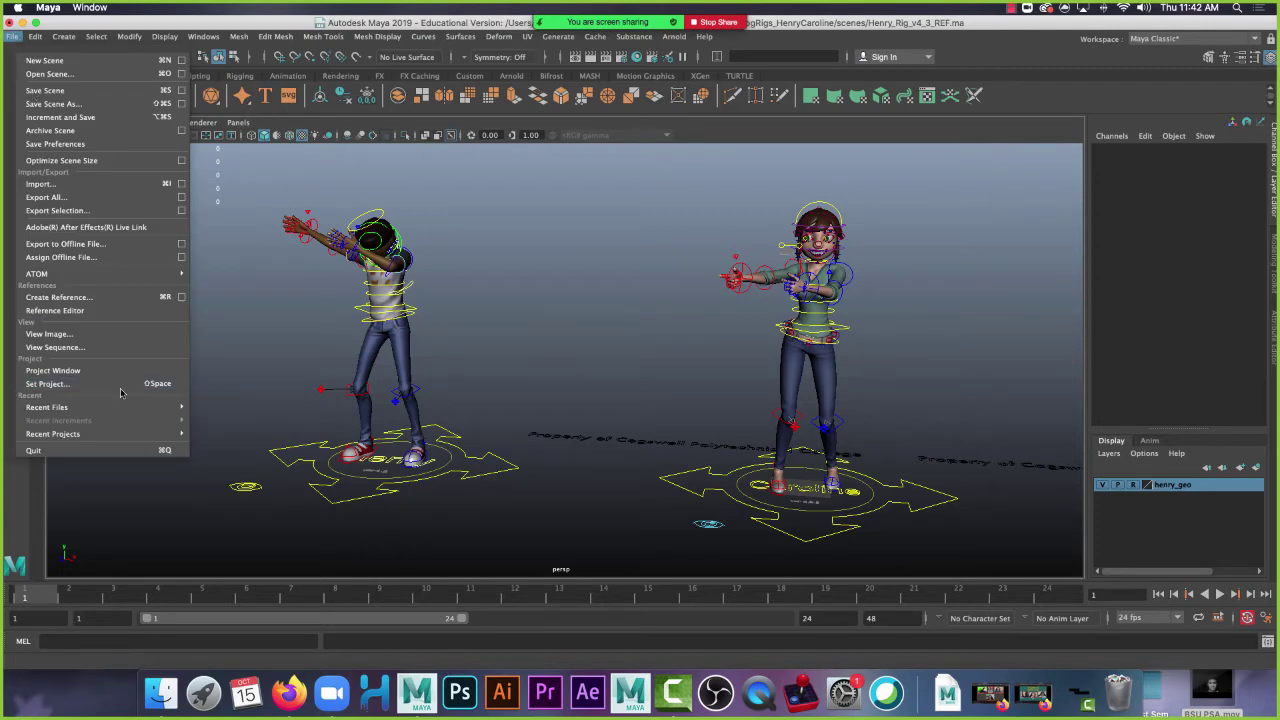
key("Escape")
left_click(12, 36)
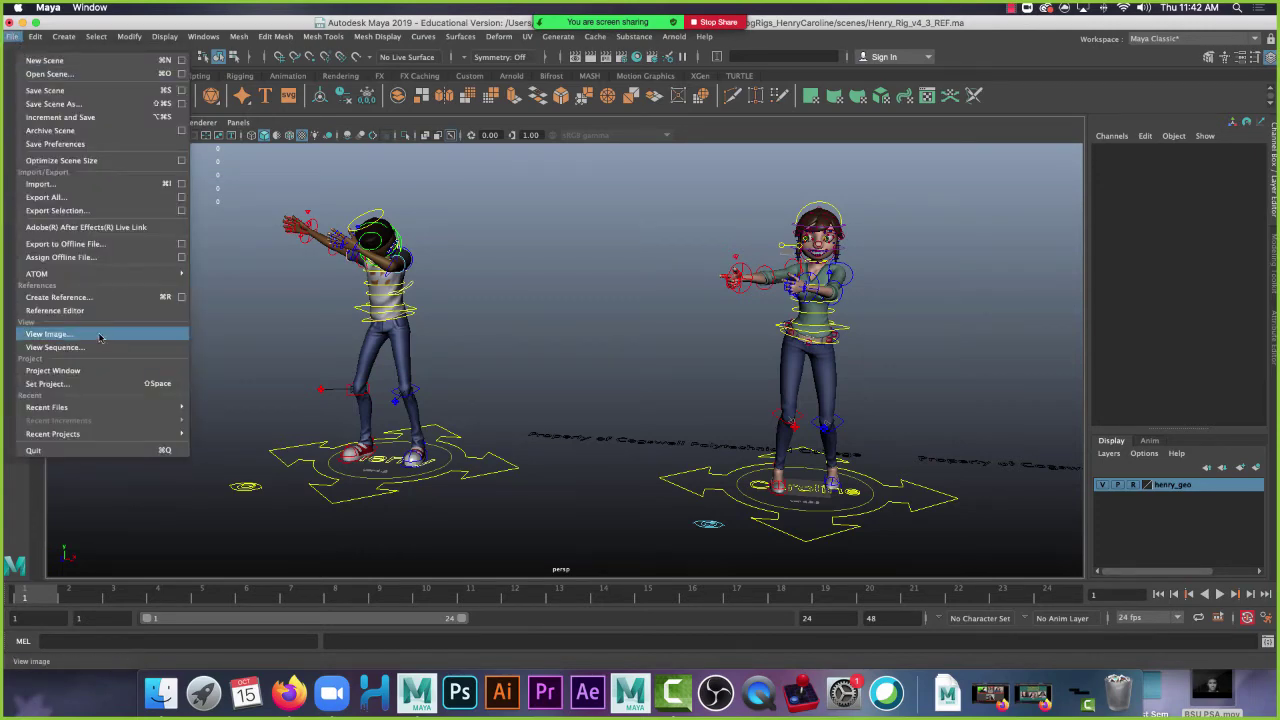
left_click(90, 383)
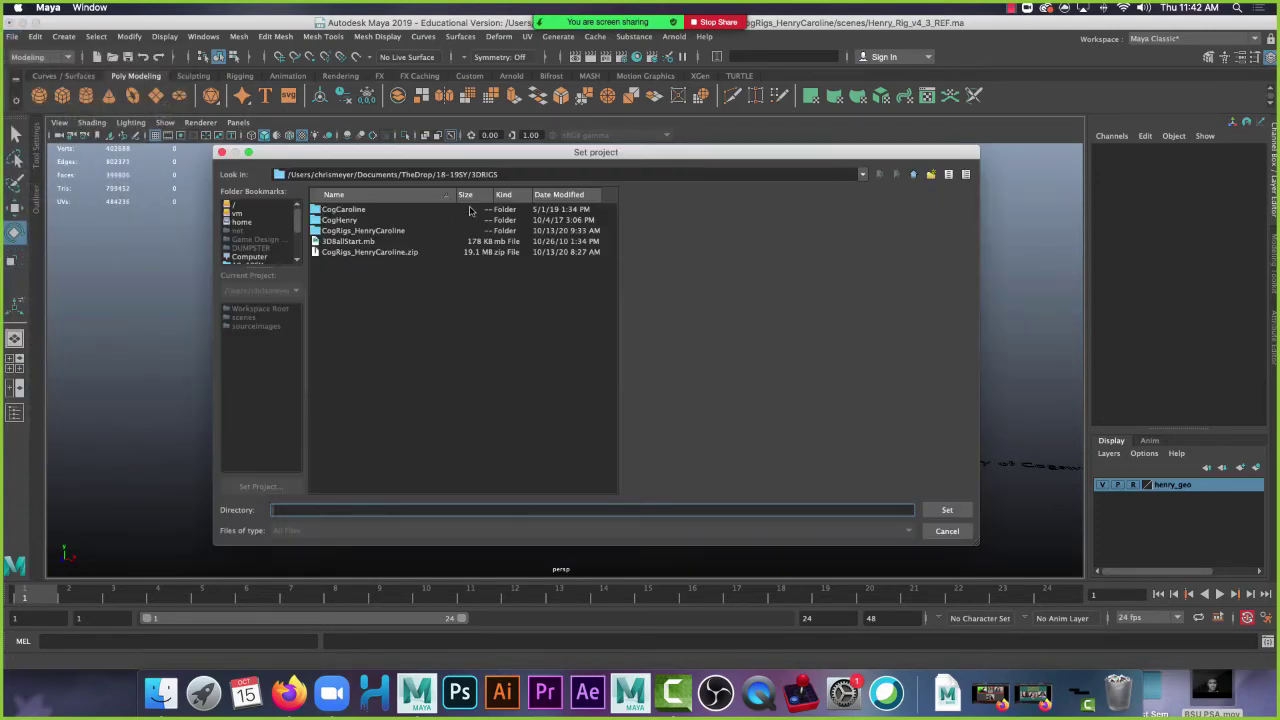
left_click(379, 231)
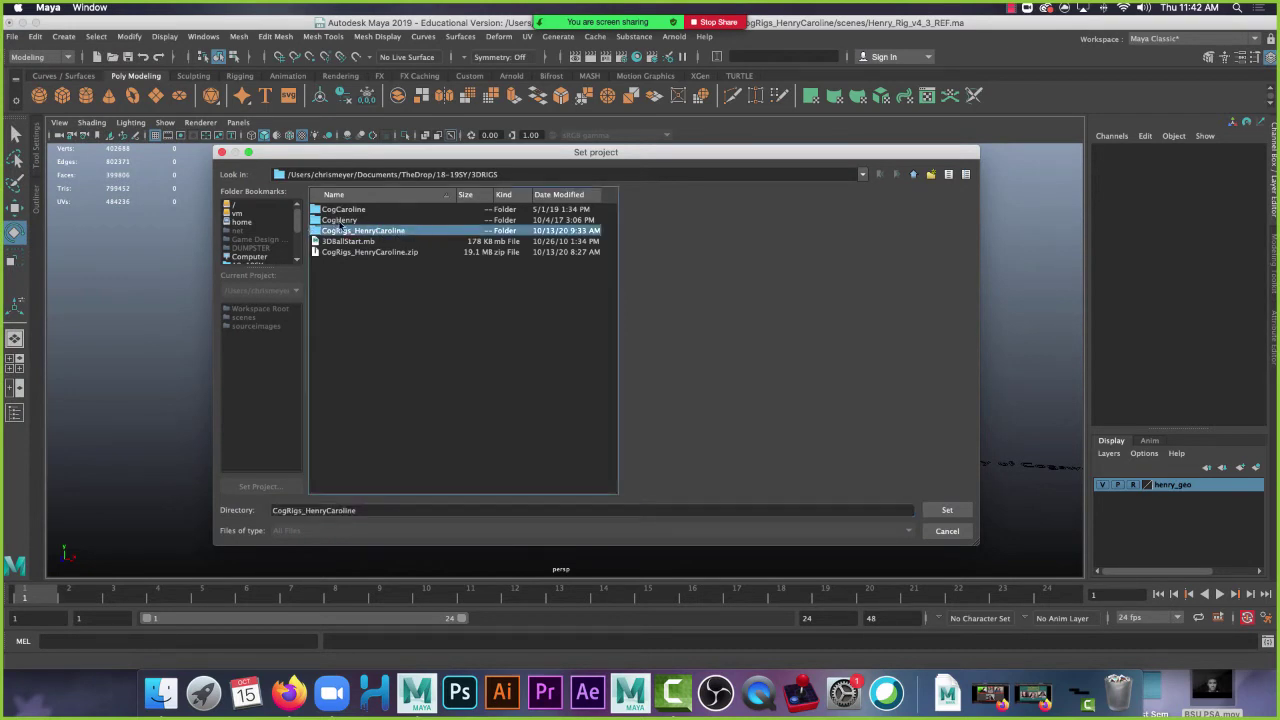
left_click(947, 511)
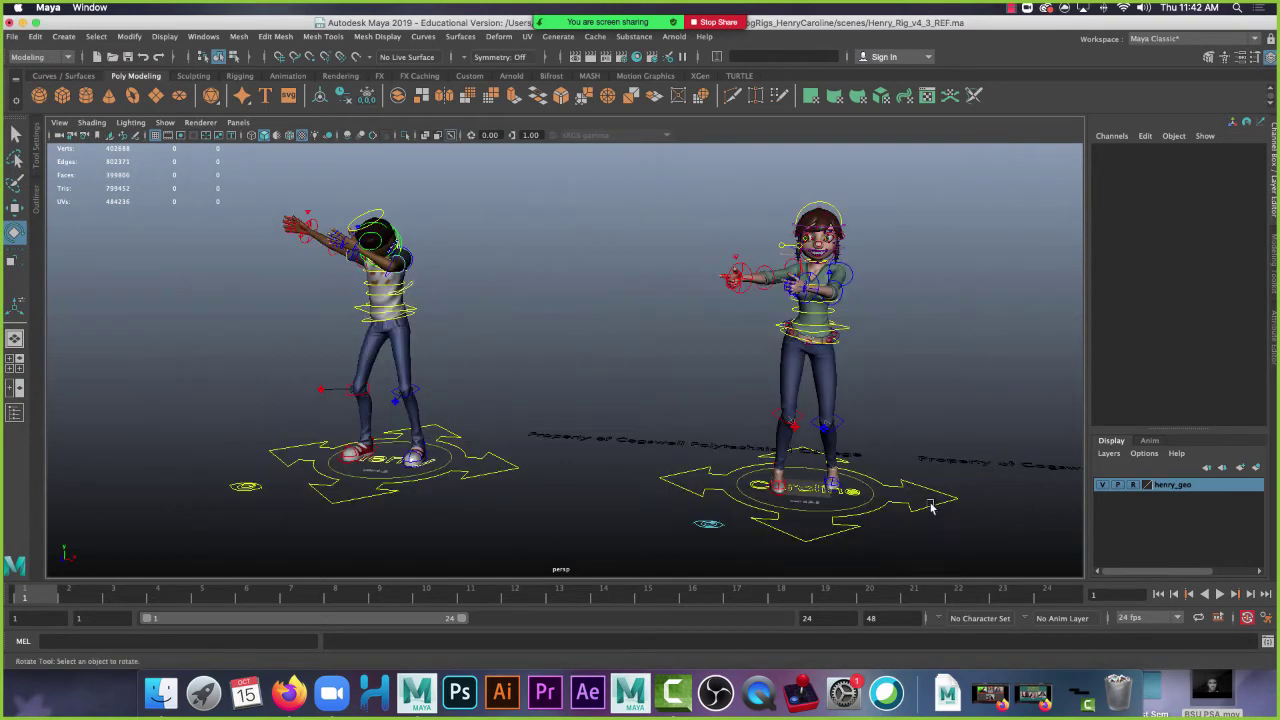
Open CarolineRig_v4_REF.mb from the project's scenes folder, discarding unsaved changes to the Henry scene
left_click(113, 57)
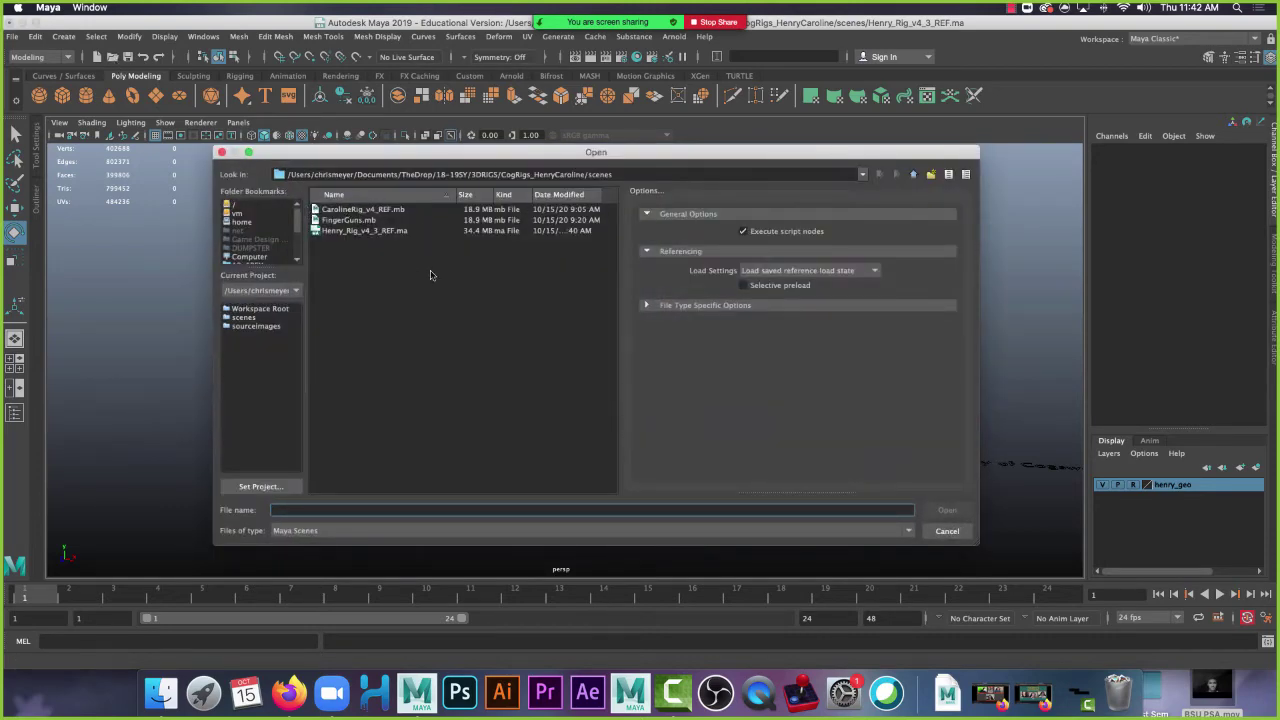
double_click(364, 230)
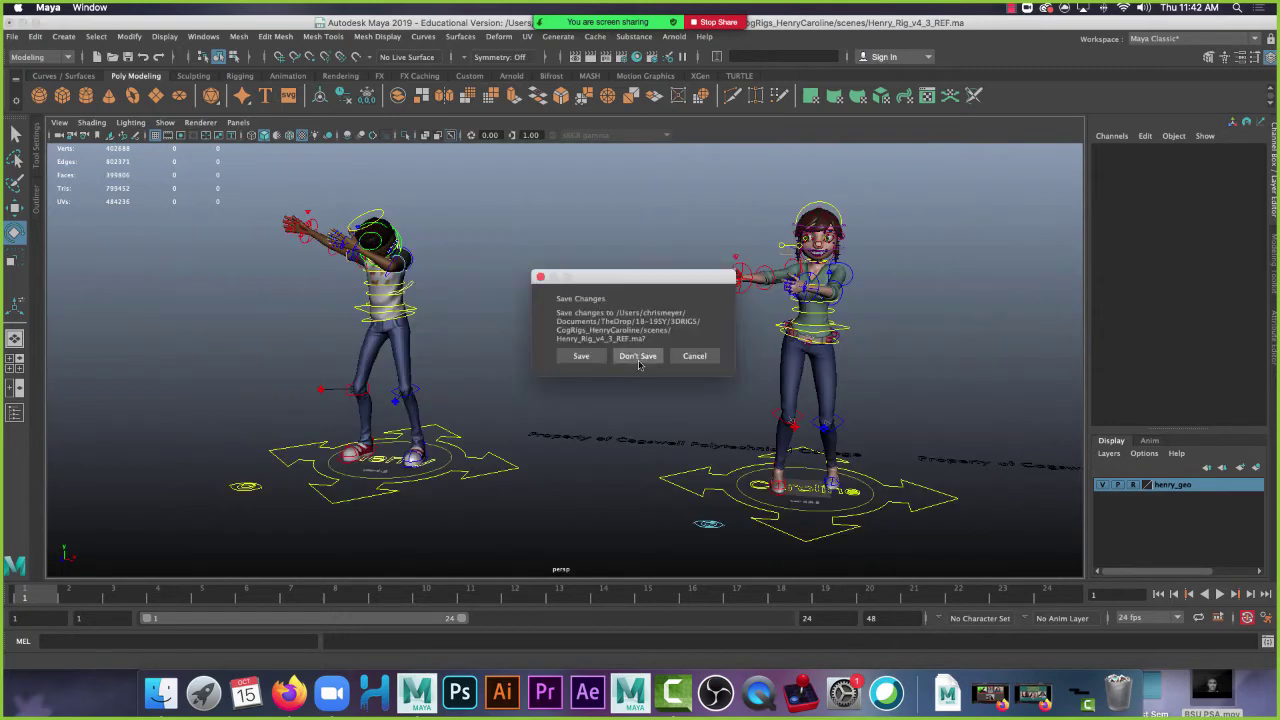
left_click(639, 360)
left_click(113, 57)
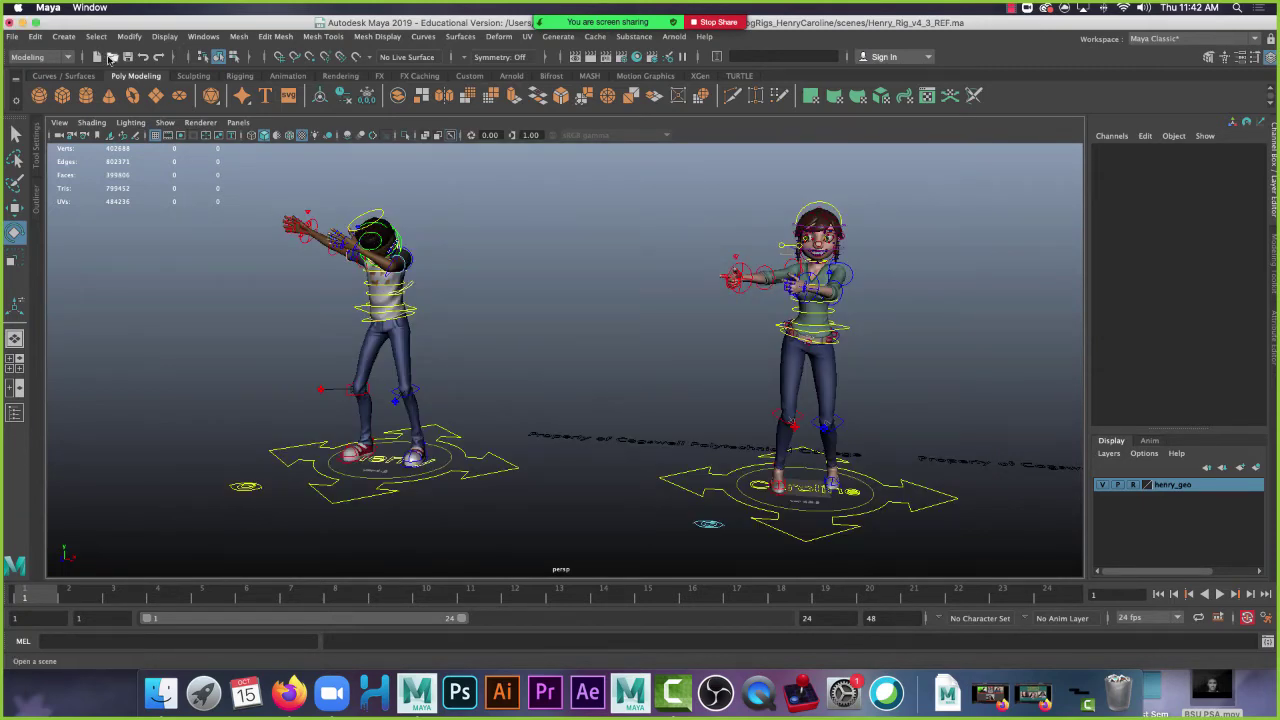
double_click(368, 208)
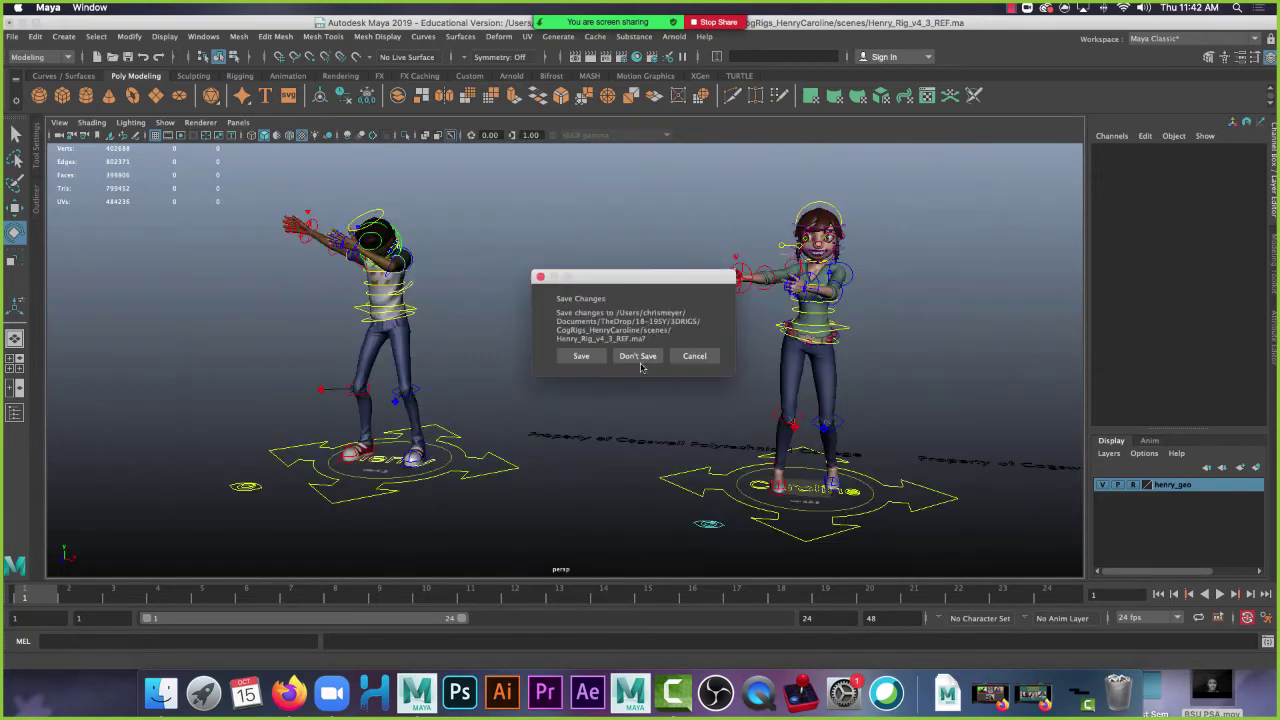
left_click(641, 362)
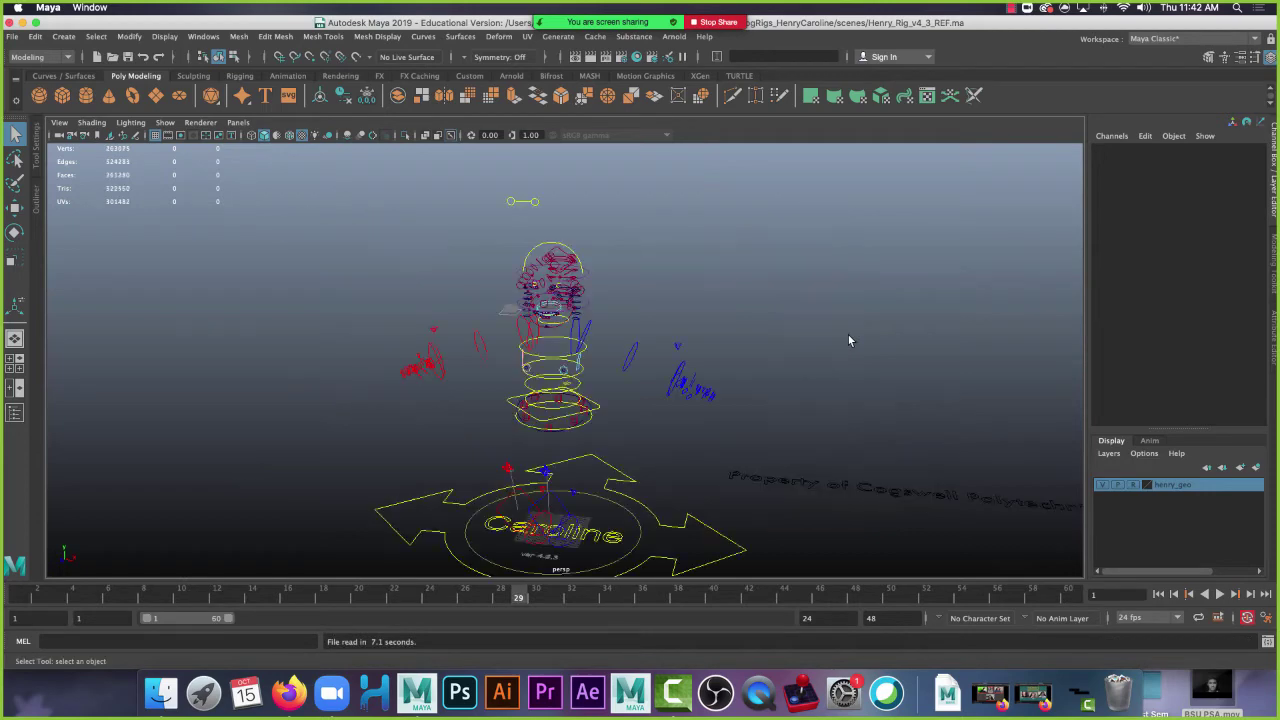
Set the Translate Y of Caroline's ctl_root control to 0 so she stands upright, and deselect it
left_click_drag(695, 305, 657, 415, "alt")
left_click(652, 332)
key("w")
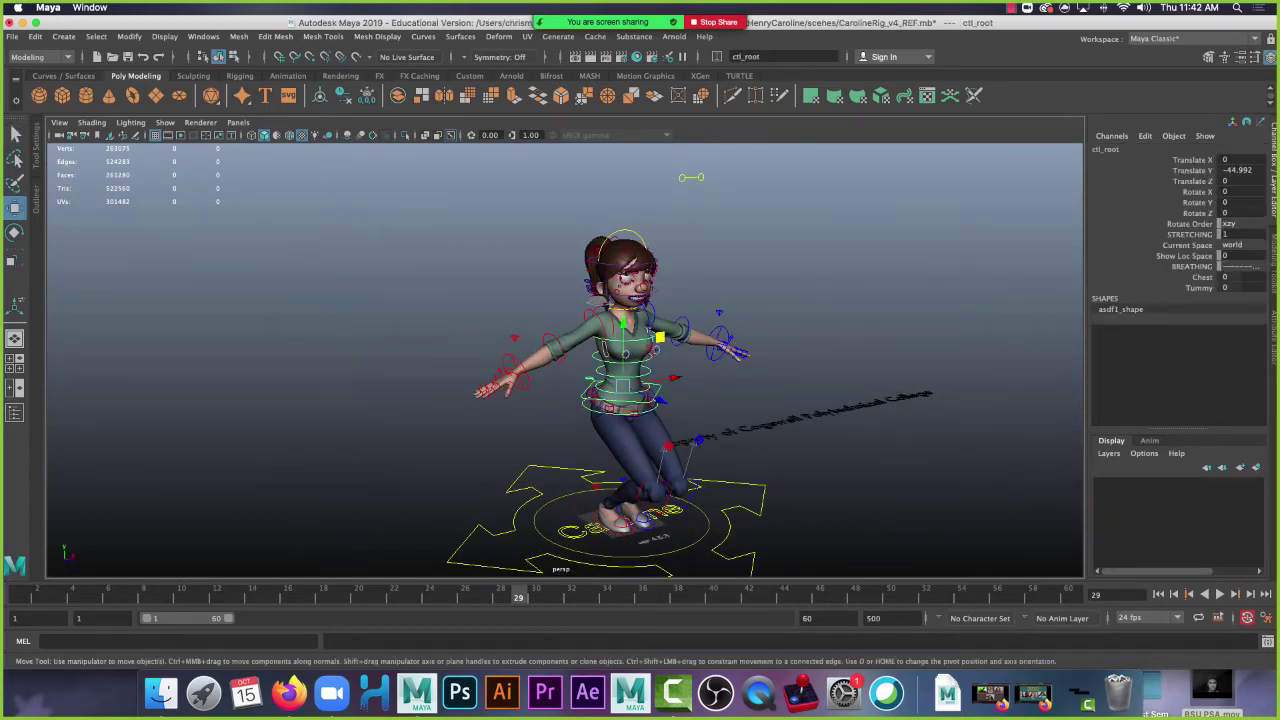
left_click(624, 290)
left_click_drag(1240, 170, 1246, 173, "ctrl")
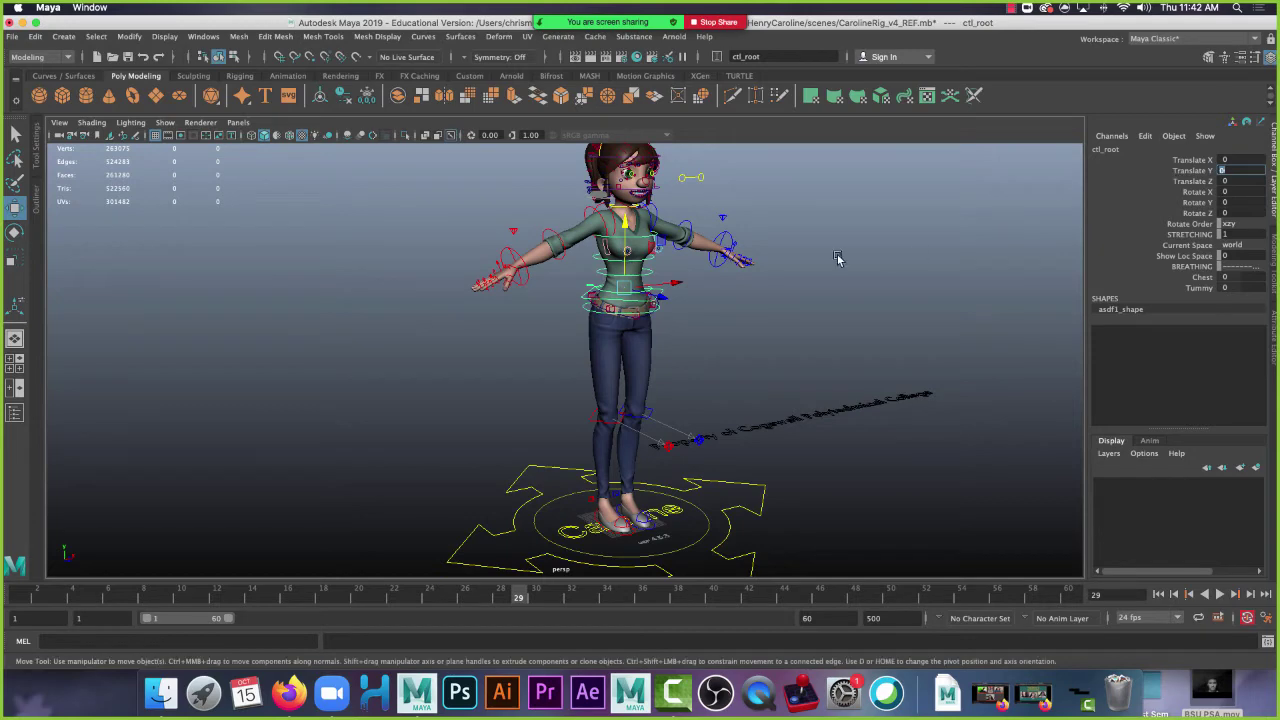
left_click(828, 345)
Save the CarolineRig_v4_REF.mb scene and frame Caroline with empty space beside her
left_click_drag(828, 345, 797, 349, "alt")
key("super+s")
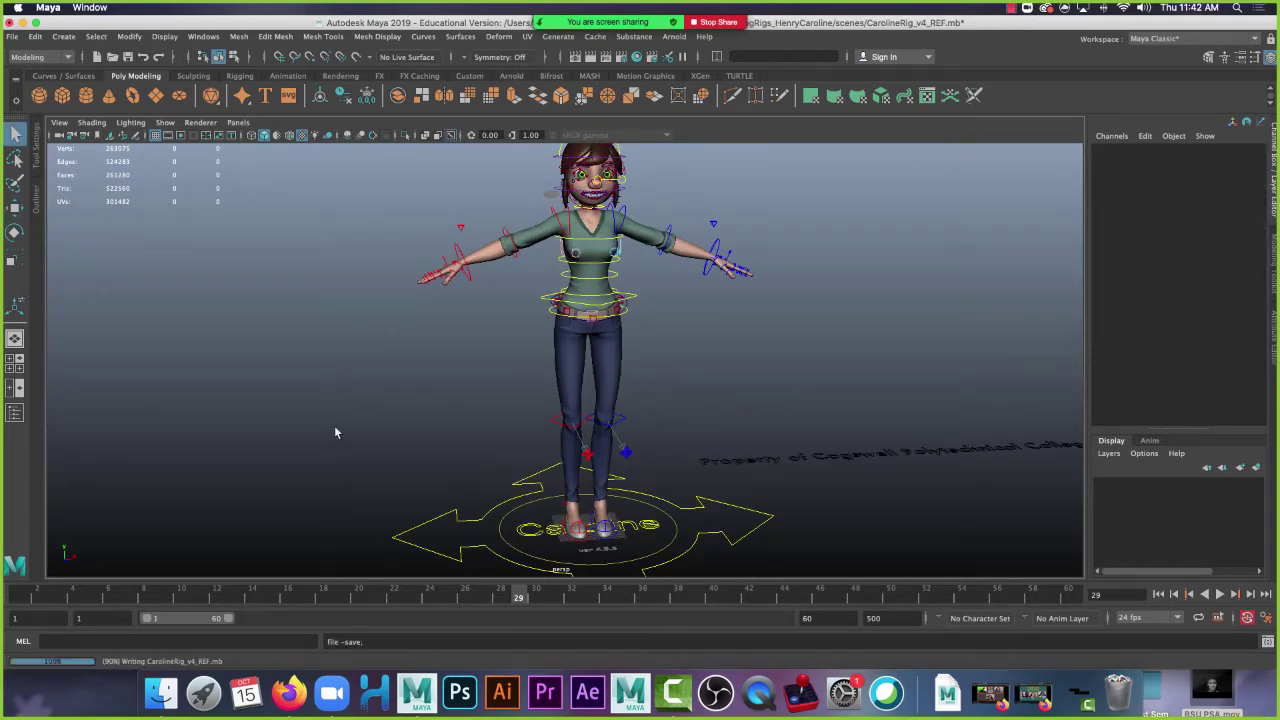
key("w")
right_click_drag(351, 363, 417, 354, "alt")
middle_click_drag(417, 354, 386, 334, "alt")
View the project's scene files available to Create Reference, and leave without referencing any
left_click(9, 37)
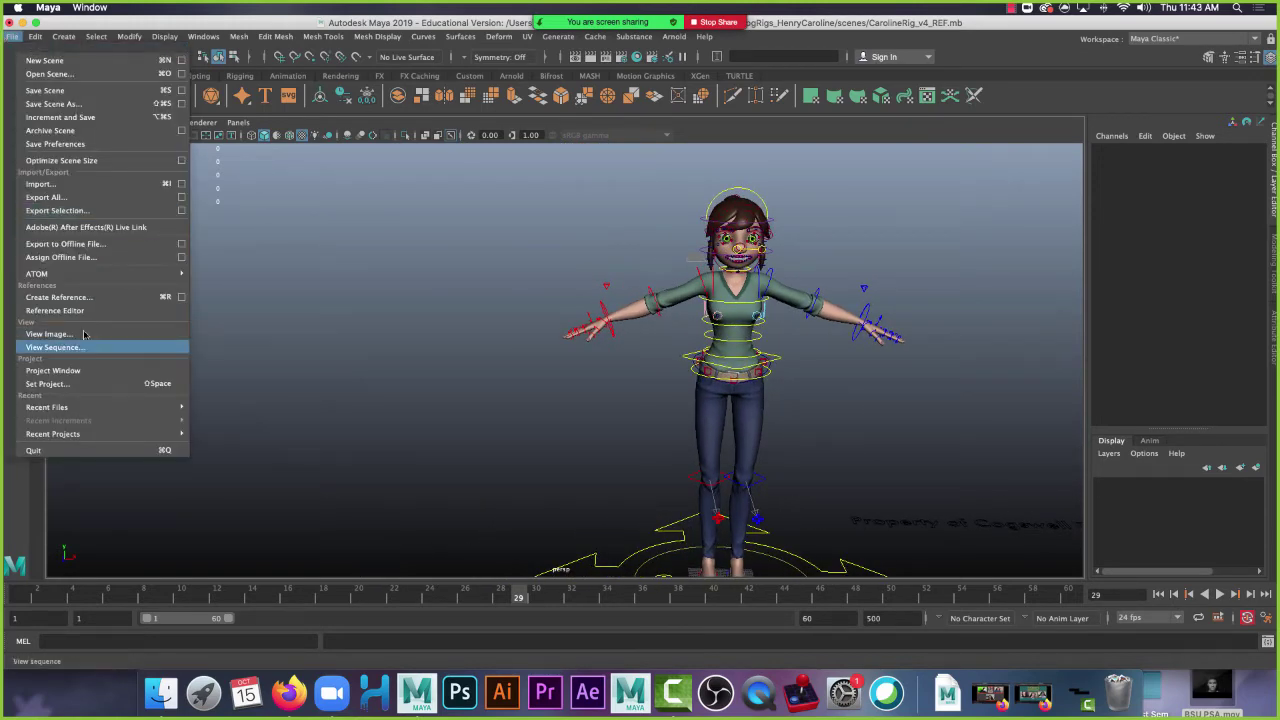
left_click(106, 300)
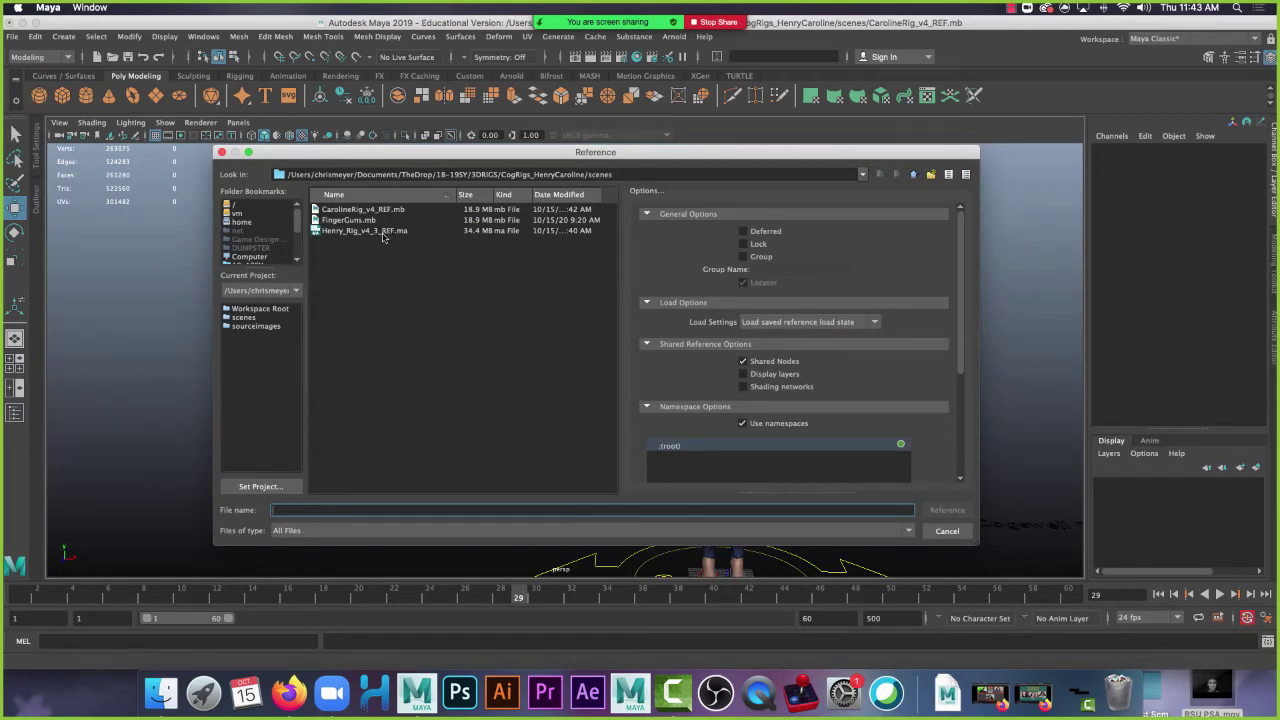
left_click(947, 531)
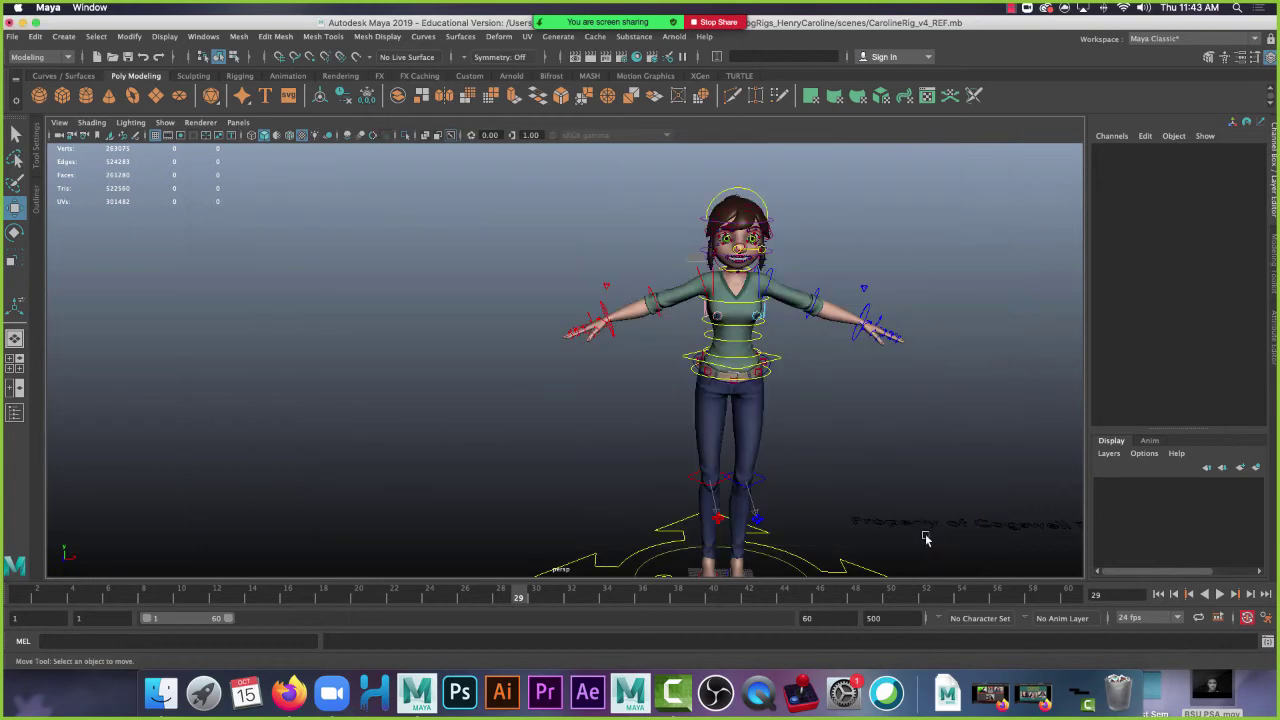
Open the Henry_Rig_v4_3_REF.ma scene, discarding unsaved changes to the Caroline scene
right_click_drag(908, 492, 803, 416, "alt")
middle_click_drag(803, 416, 620, 360, "alt")
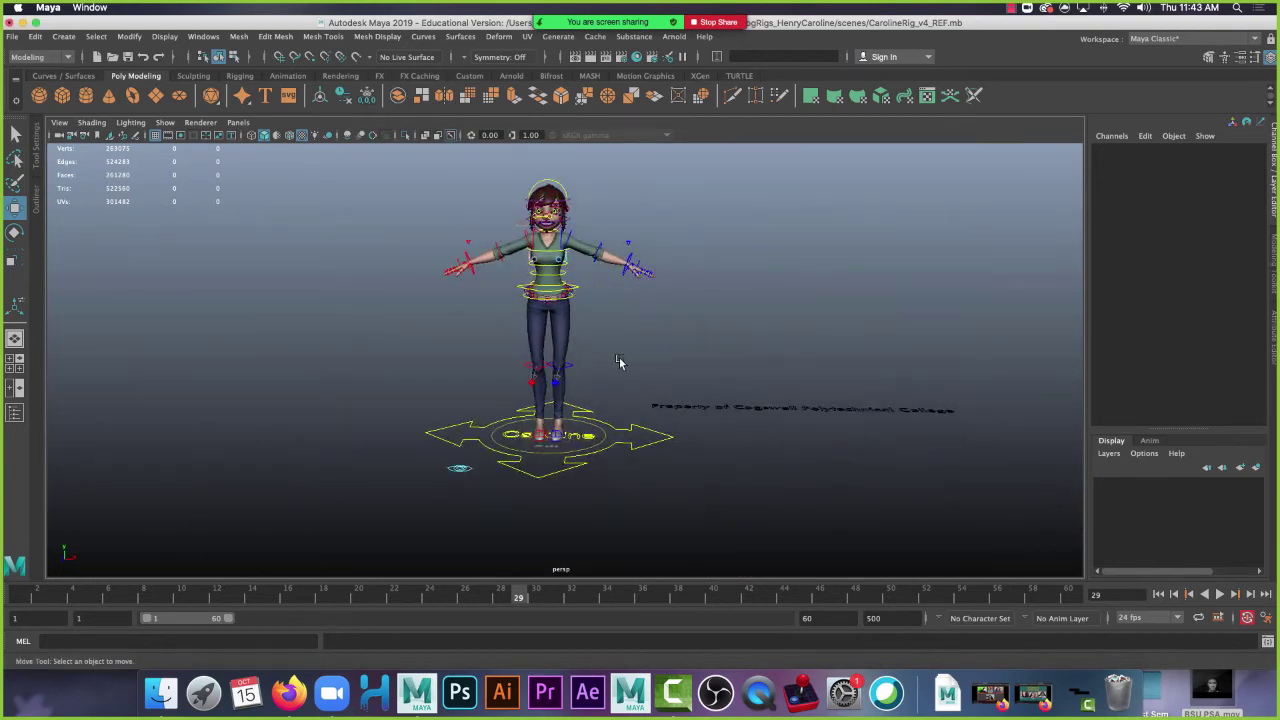
right_click_drag(620, 360, 669, 409, "alt")
middle_click_drag(613, 380, 614, 396, "alt")
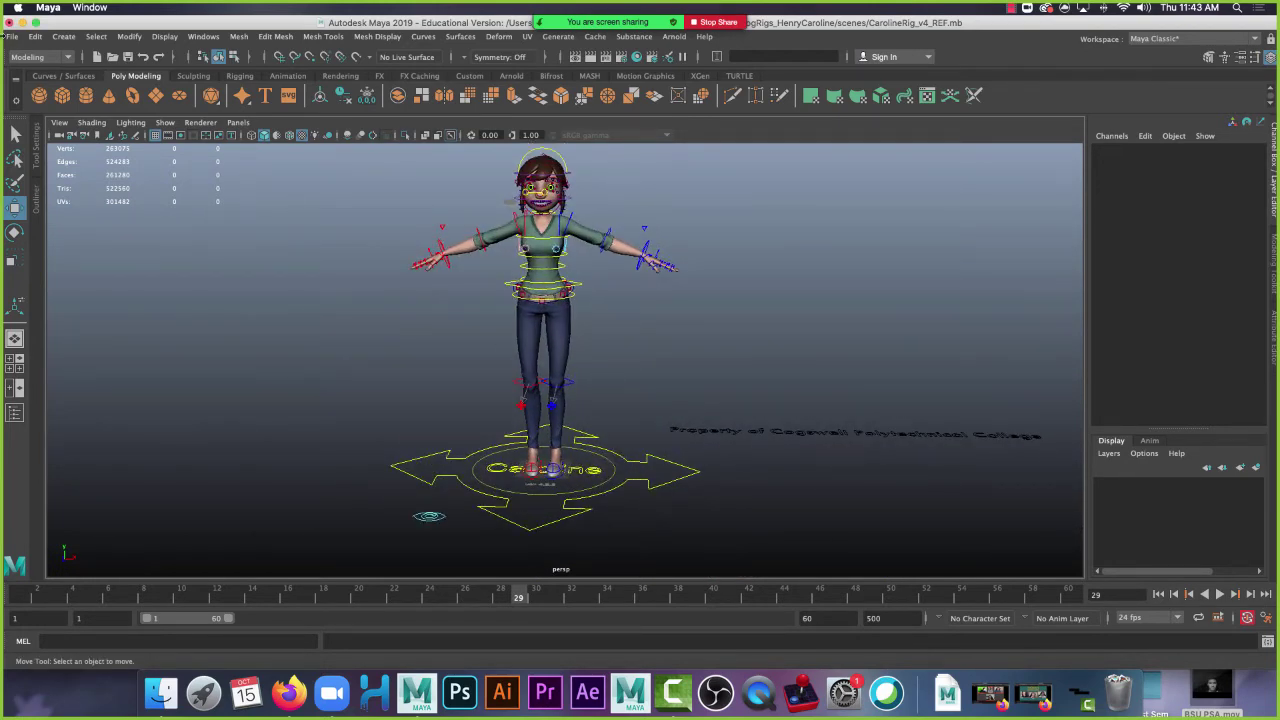
left_click(35, 36)
mouse_move(129, 38)
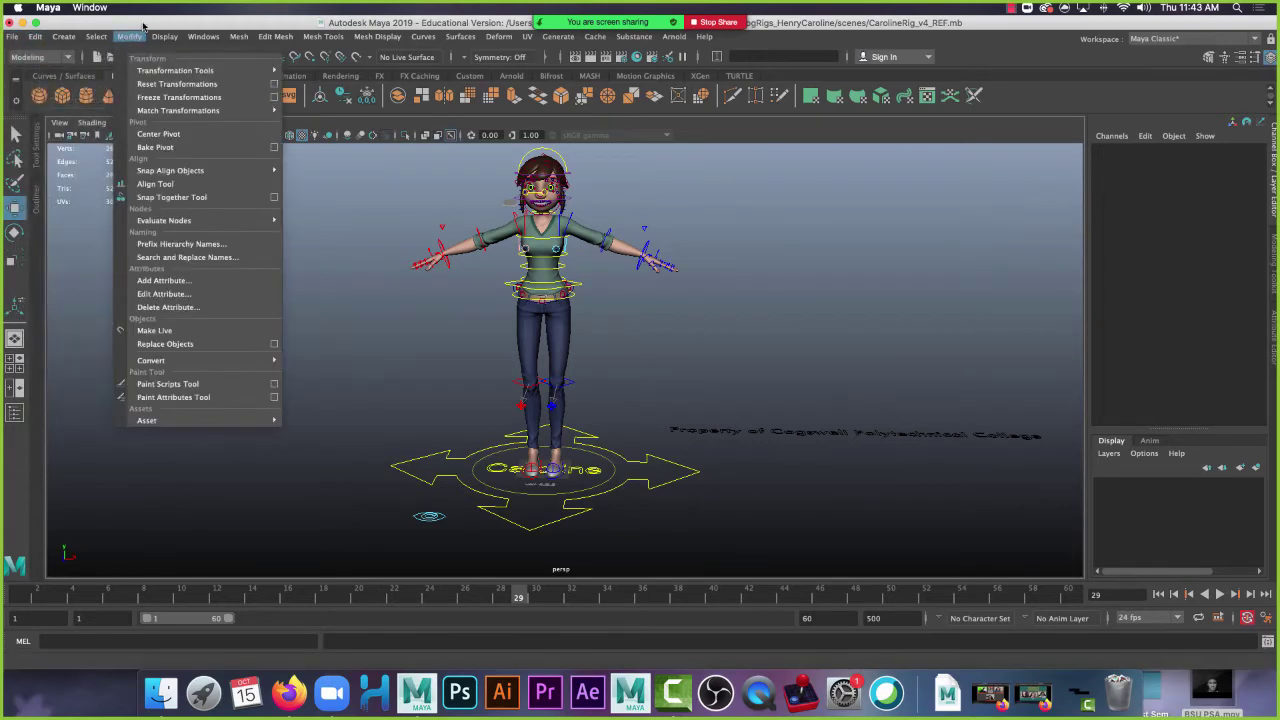
key("super+o")
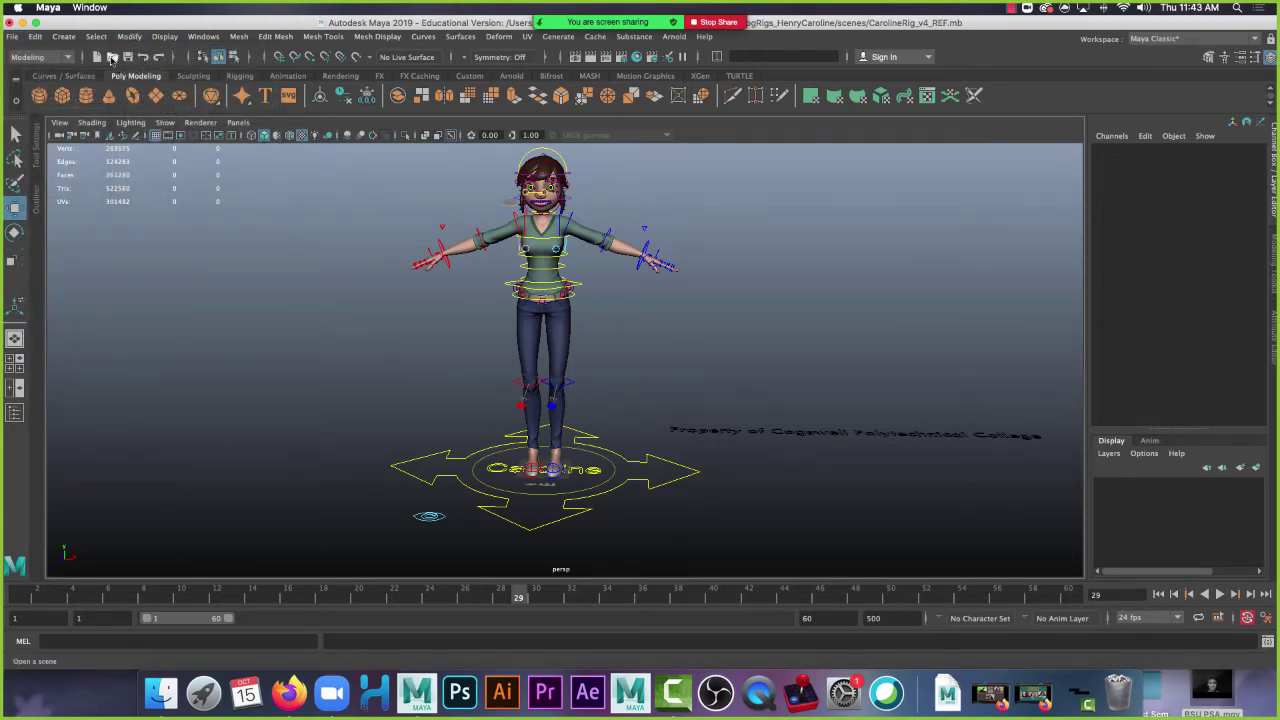
double_click(366, 231)
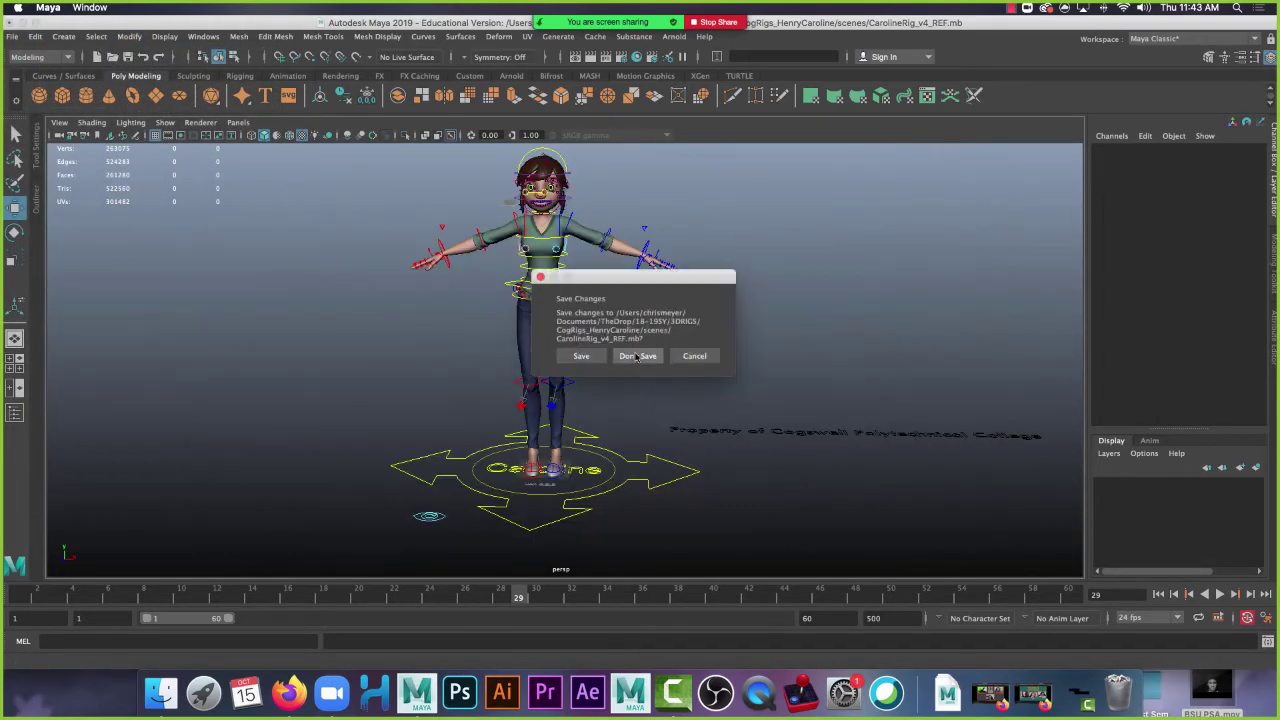
left_click(634, 358)
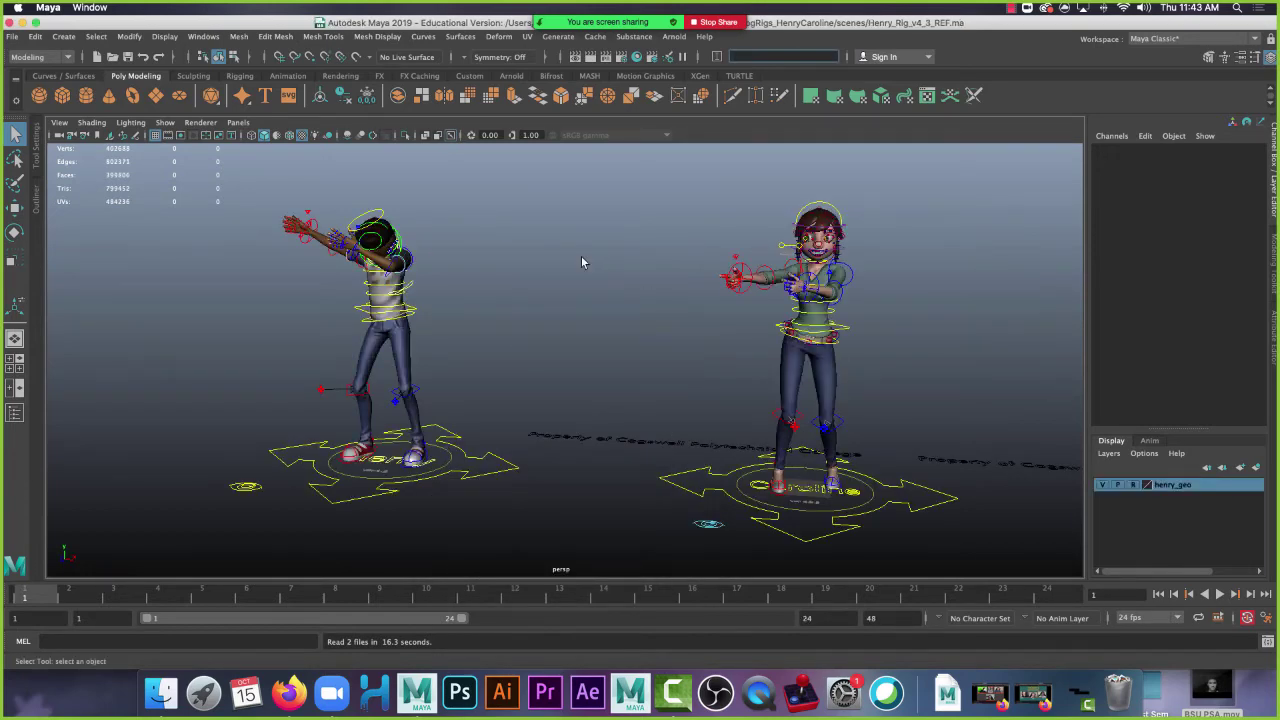
Raise the heel of Caroline's left foot by setting the ctl_ik_left_foot control's Heel Roll to about 5
left_click_drag(594, 276, 625, 382, "alt")
right_click_drag(625, 382, 927, 412, "alt")
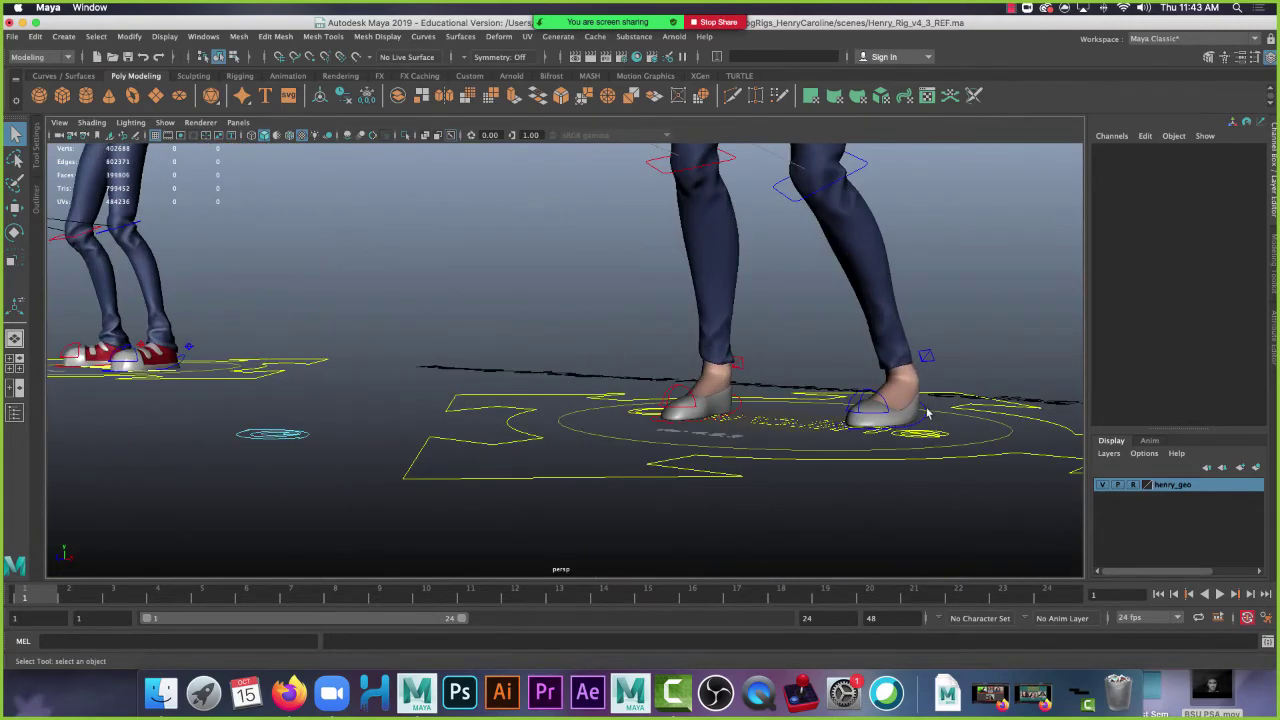
left_click(927, 418)
left_click_drag(943, 286, 1212, 266, "alt")
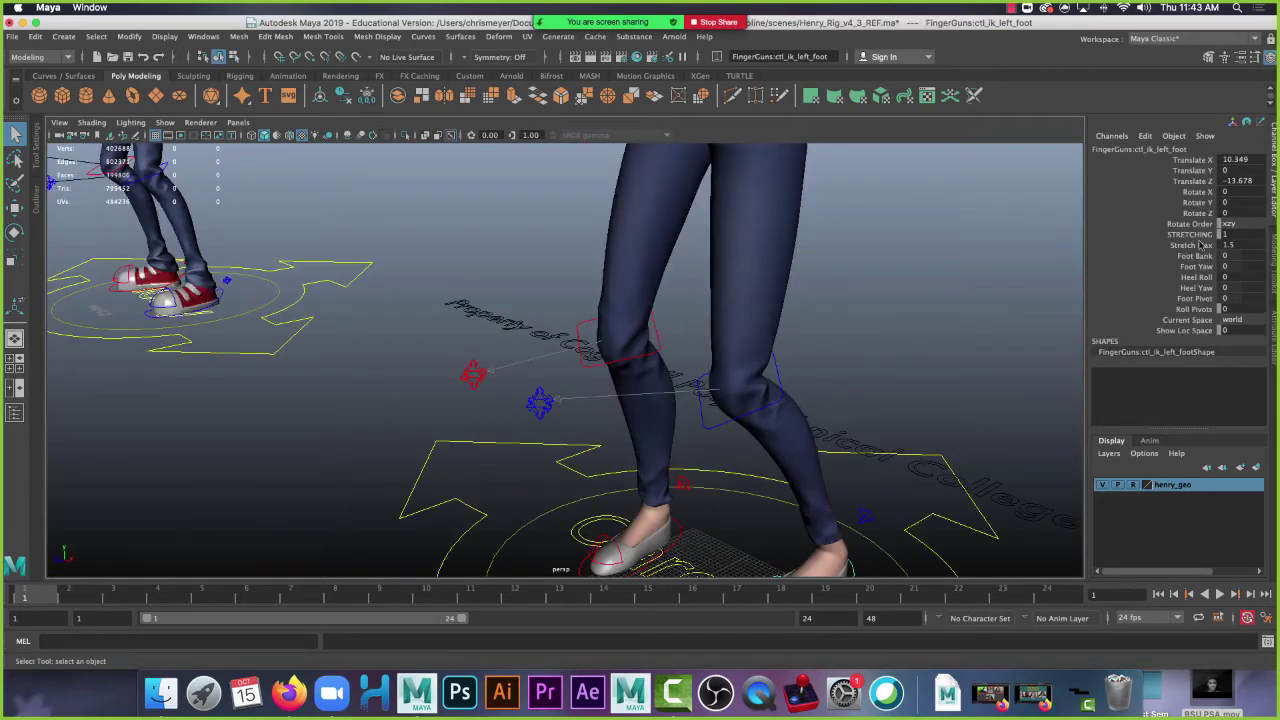
left_click_drag(903, 391, 900, 340, "alt")
left_click(1196, 277)
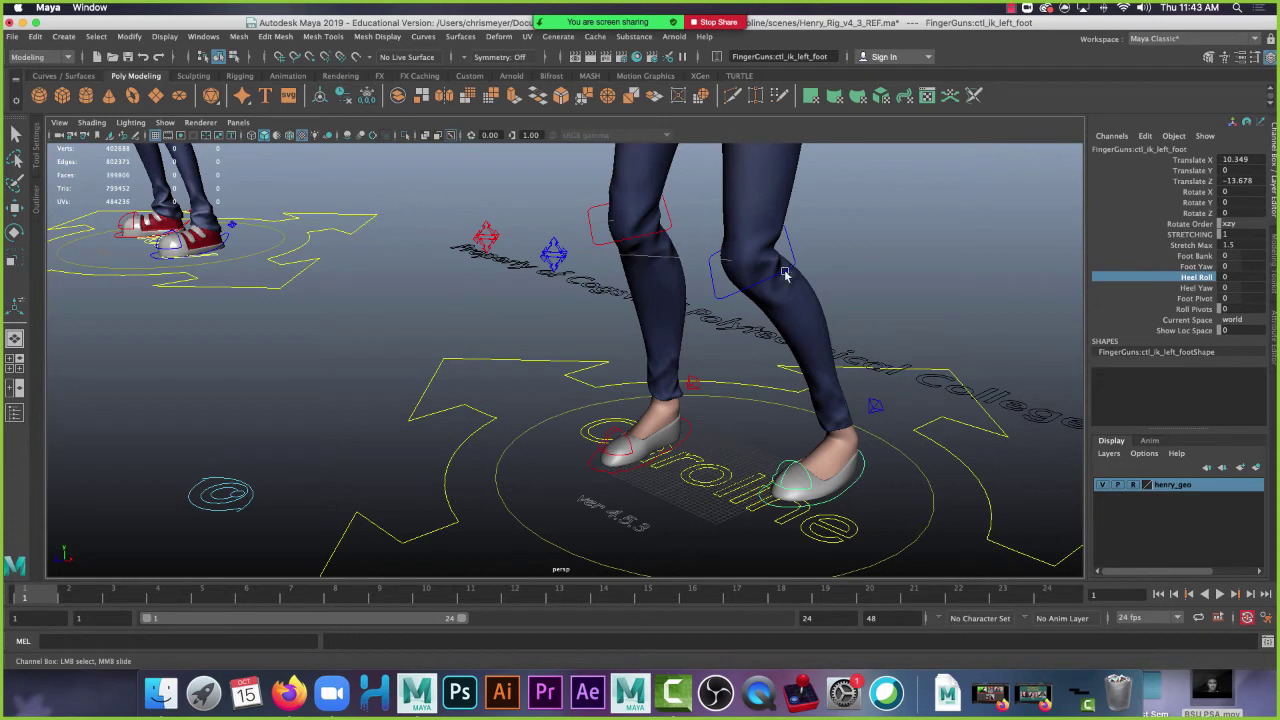
mouse_move(826, 258)
middle_mouse_down()
mouse_move(877, 251)
mouse_move(806, 258)
mouse_move(891, 250)
mouse_move(845, 255)
middle_mouse_up()
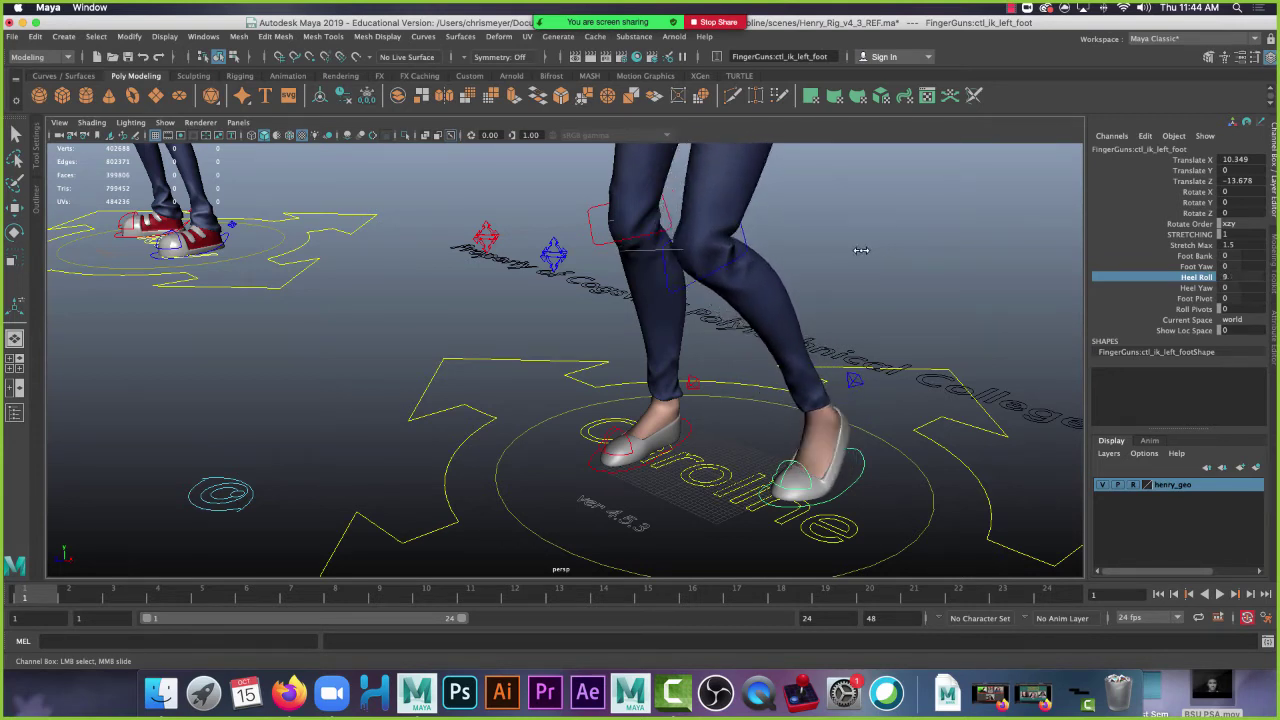
Try a Heel Yaw of 10 on Caroline's left foot control, and undo it
left_click(1198, 289)
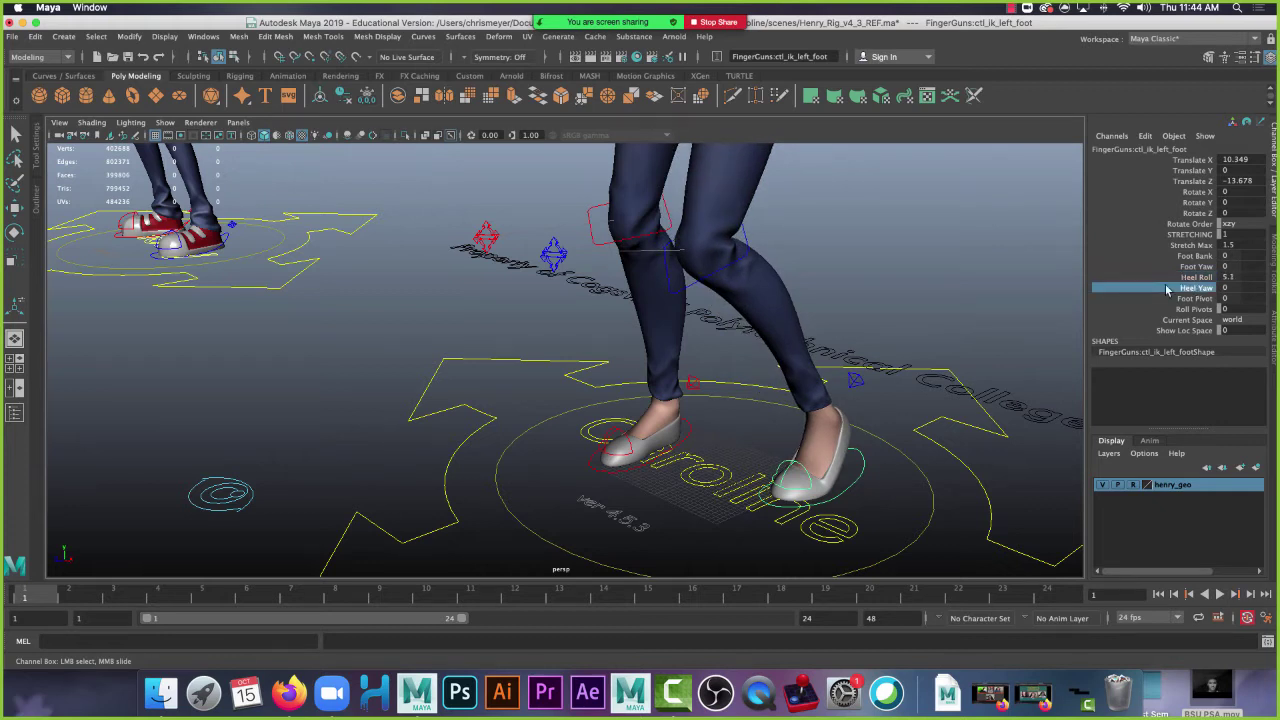
middle_click_drag(806, 311, 872, 314)
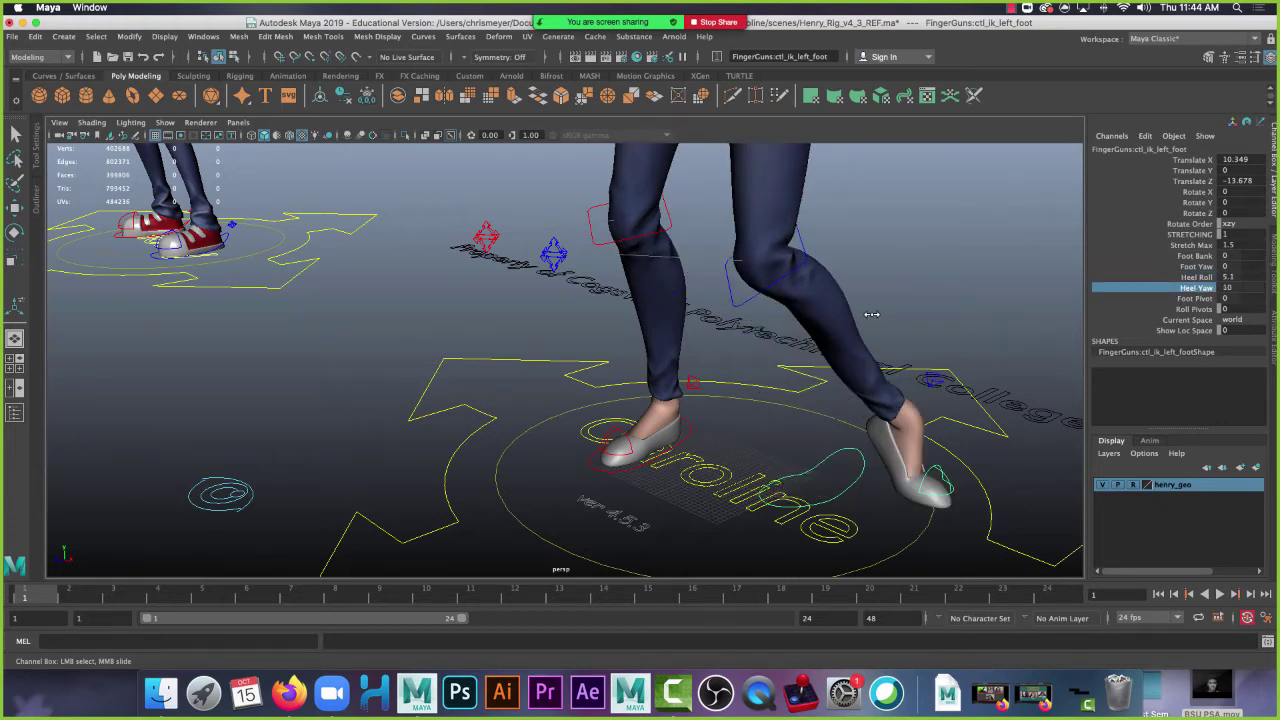
key("ctrl+z")
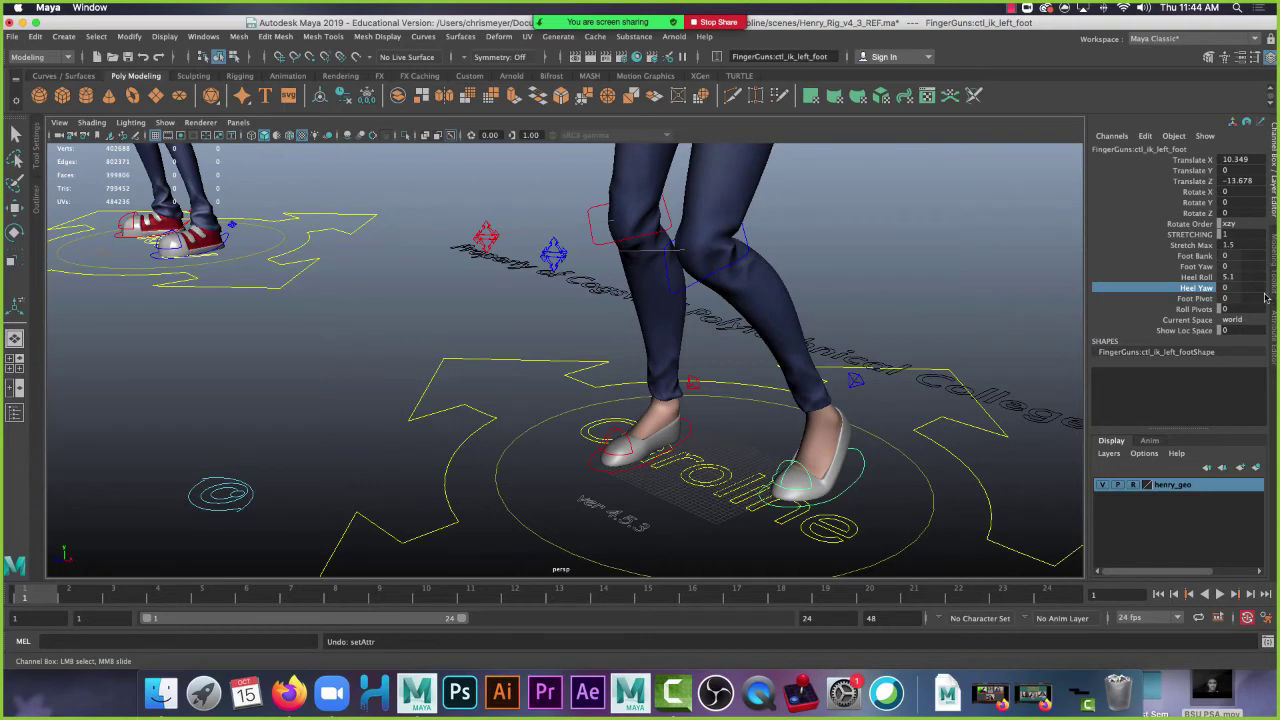
Set the left foot control's Foot Pivot to about 2.4 and its Foot Bank to about 1.4
left_click(1192, 298)
middle_click_drag(702, 328, 718, 356)
left_click_drag(718, 356, 875, 349, "alt")
middle_click_drag(875, 349, 875, 352)
left_click(1191, 256)
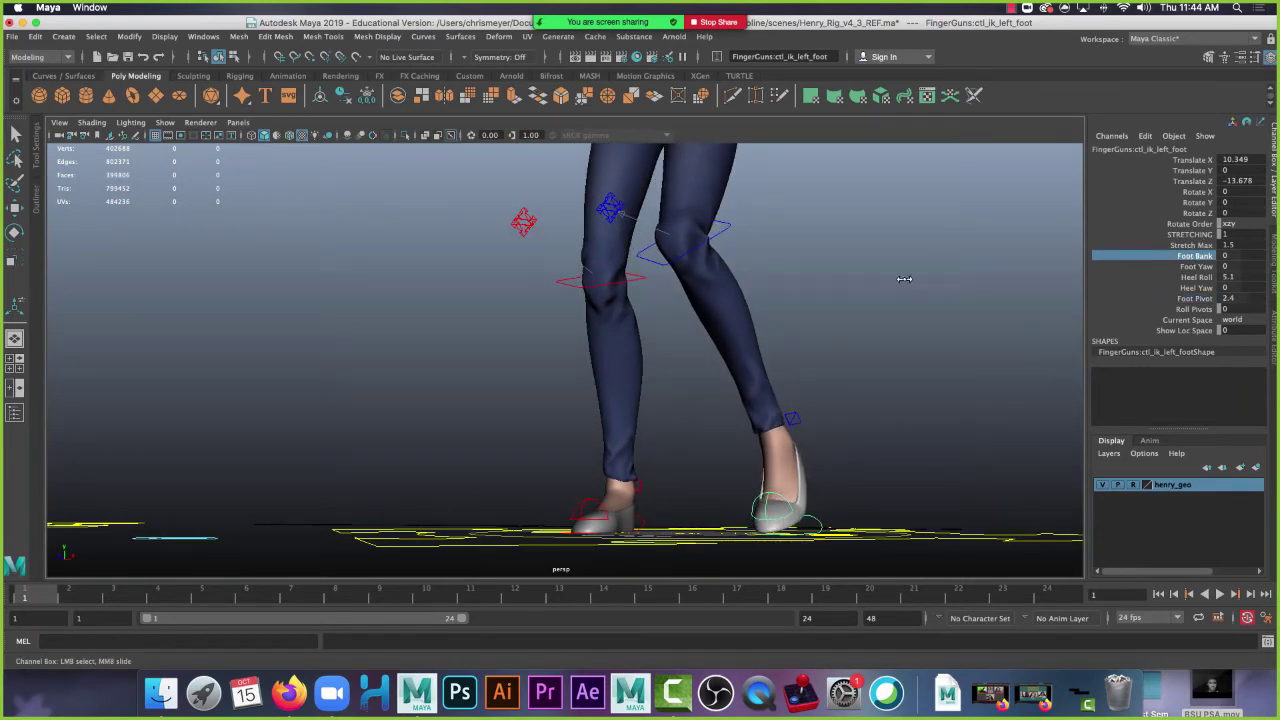
middle_click_drag(902, 280, 902, 281)
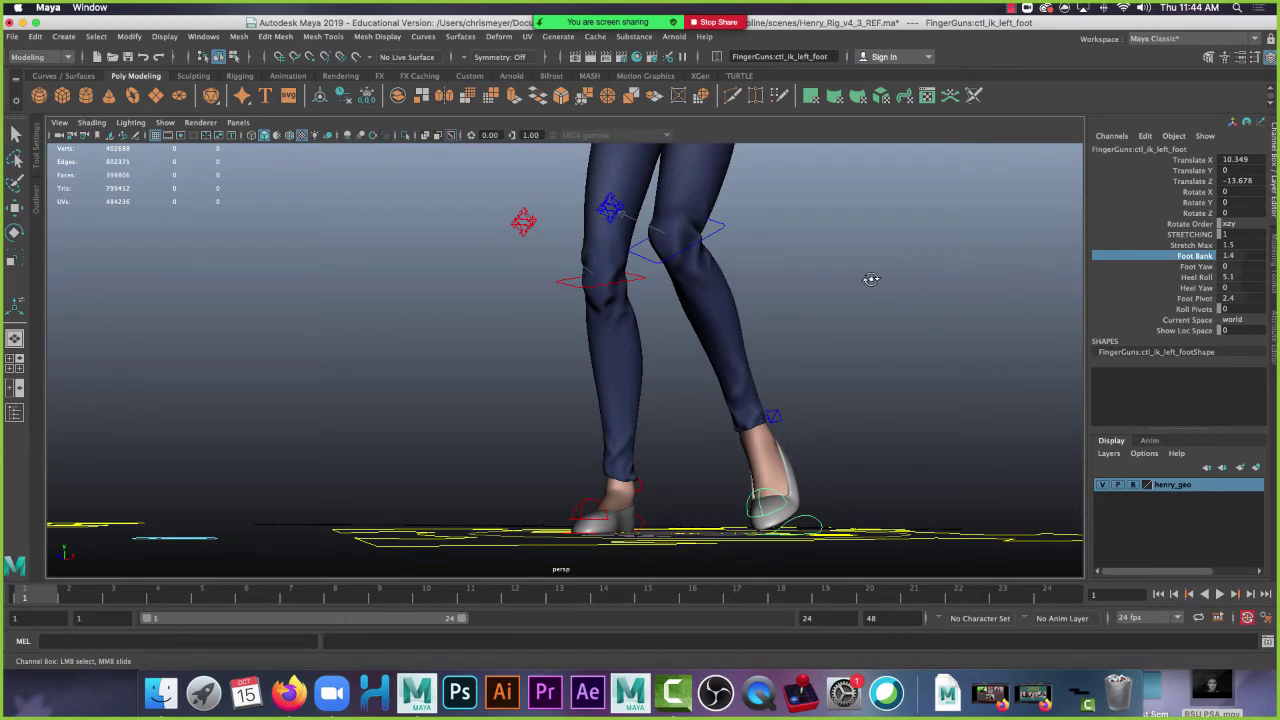
Examine Caroline's left foot and leg pose from the front, and look over her upper body
left_click_drag(902, 281, 774, 326, "alt")
scroll(744, 310, "up", 2)
scroll(763, 283, "up", 4)
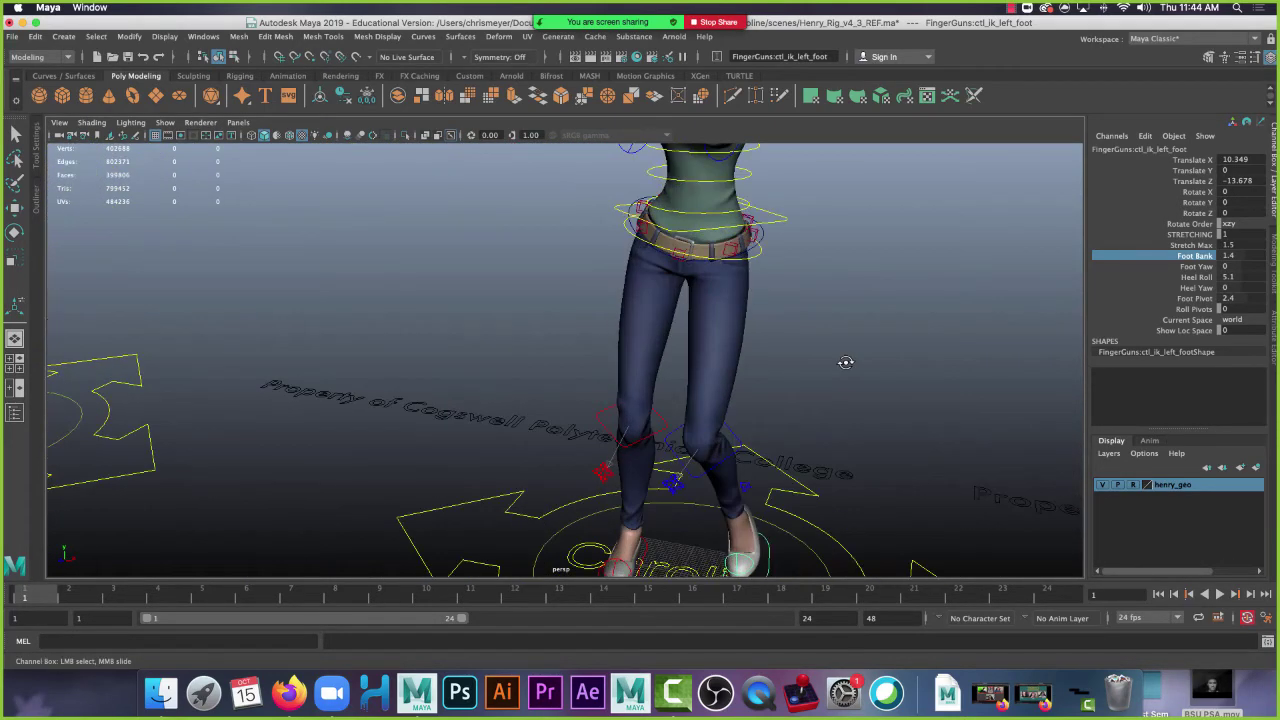
middle_click_drag(846, 363, 868, 290, "alt")
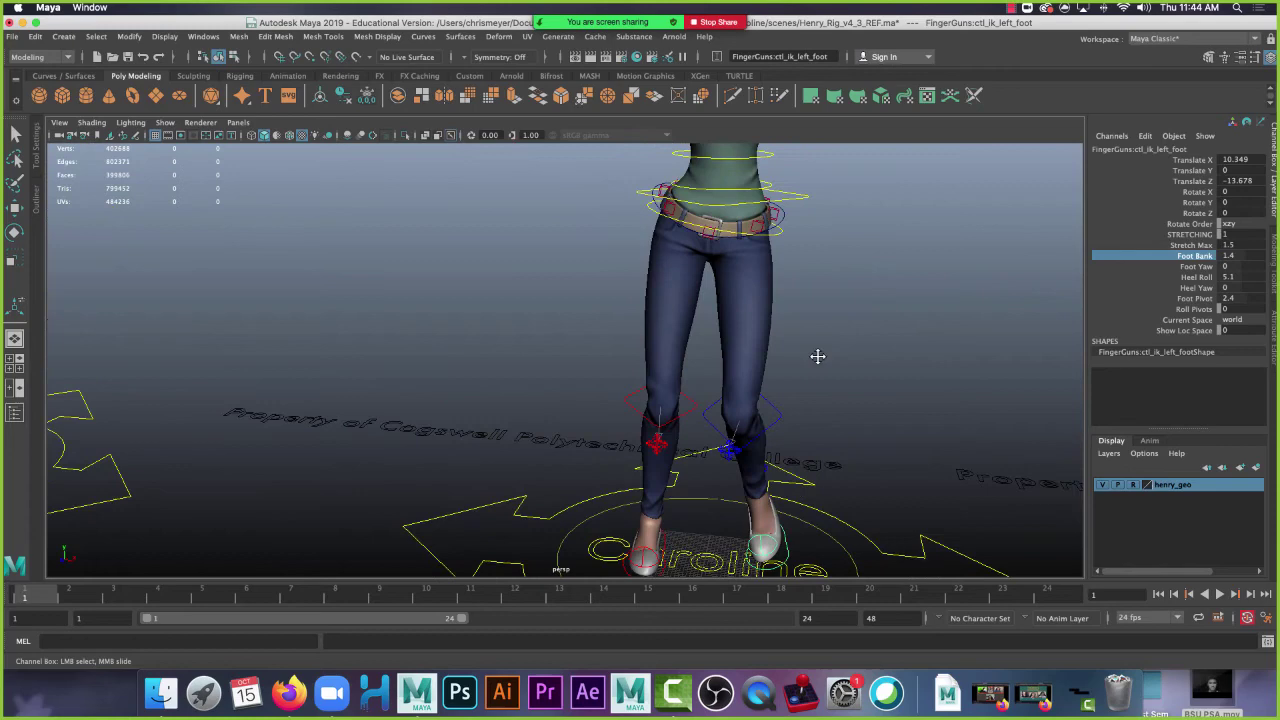
middle_click_drag(817, 356, 843, 303, "alt")
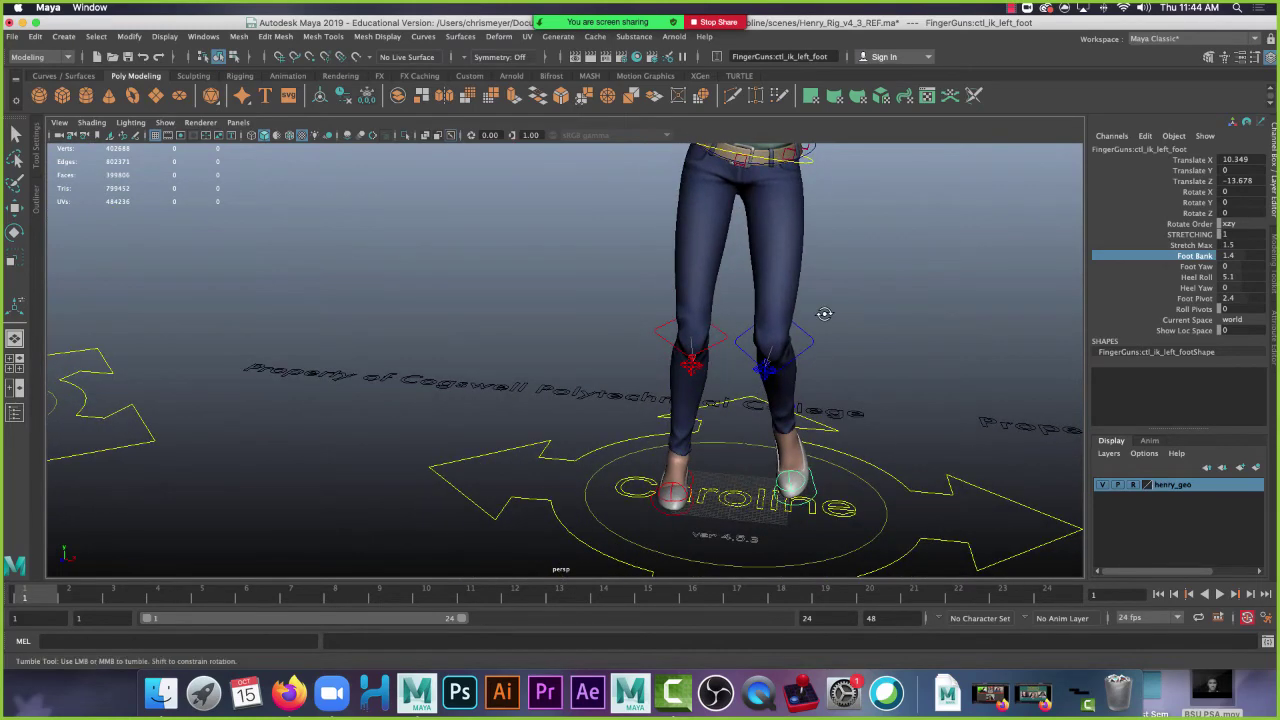
left_click_drag(826, 314, 824, 297, "alt")
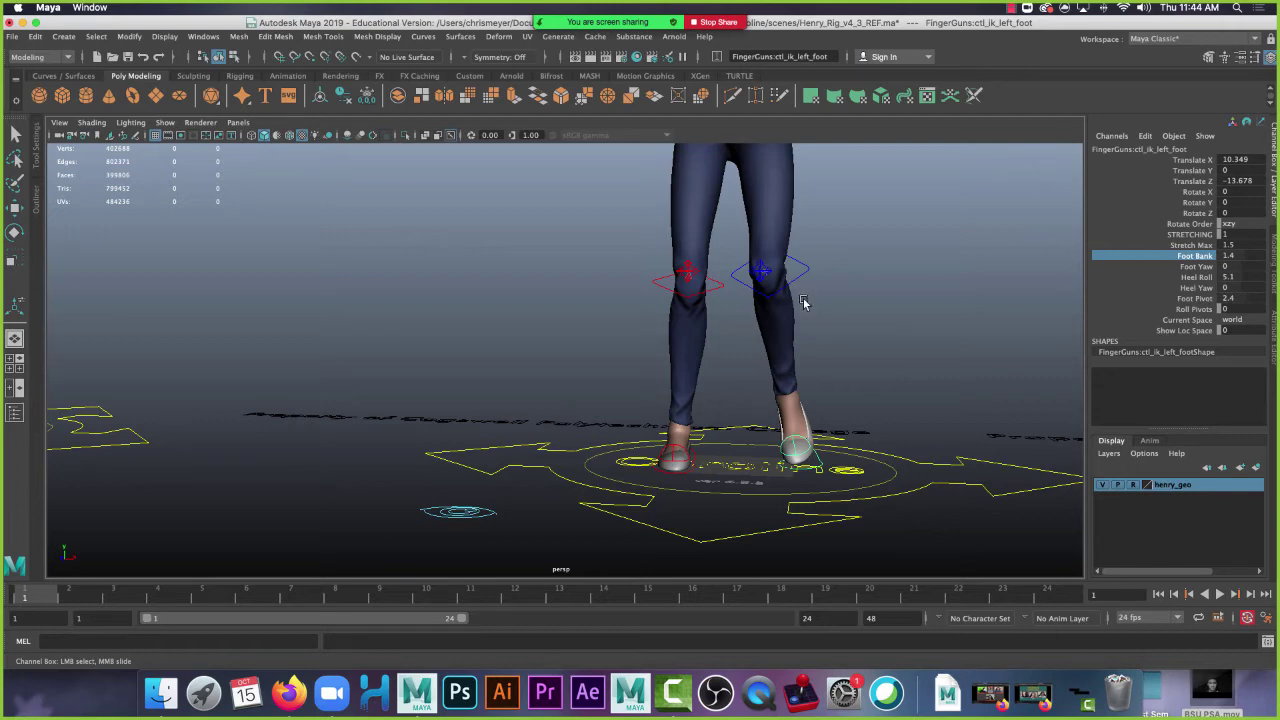
right_click_drag(889, 289, 636, 355, "alt")
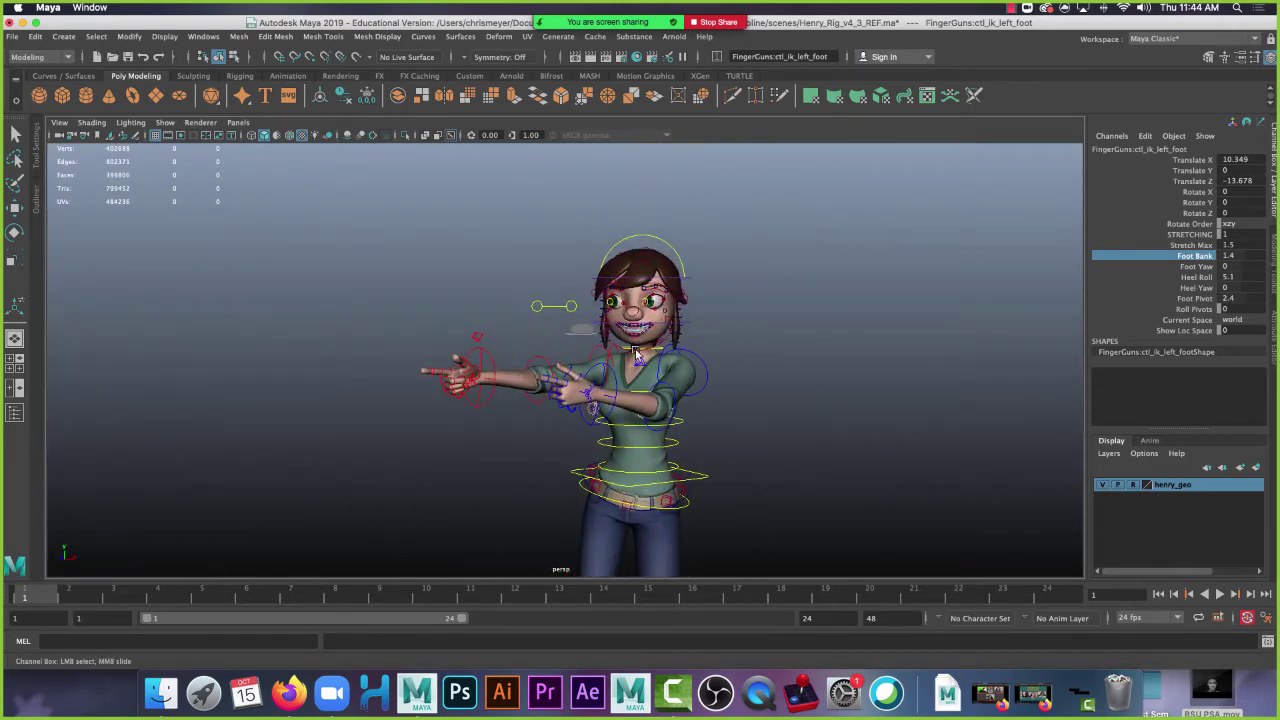
Try stretching Caroline's mouth open by moving the middle lower lip control down to a Translate Y of about -18.5, and undo it
left_click(636, 335)
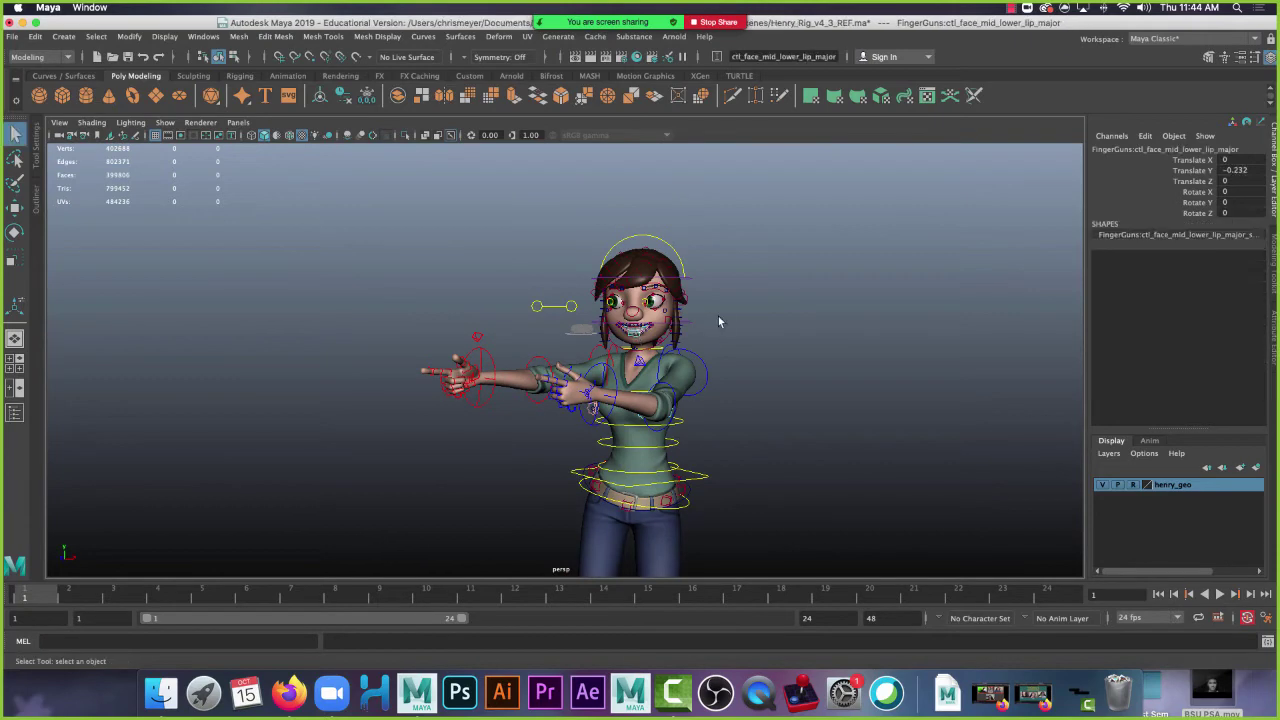
scroll(722, 330, "up", 1)
key("w")
left_click_drag(636, 310, 645, 337)
left_click_drag(700, 300, 766, 263, "alt")
right_click_drag(766, 263, 870, 374, "alt")
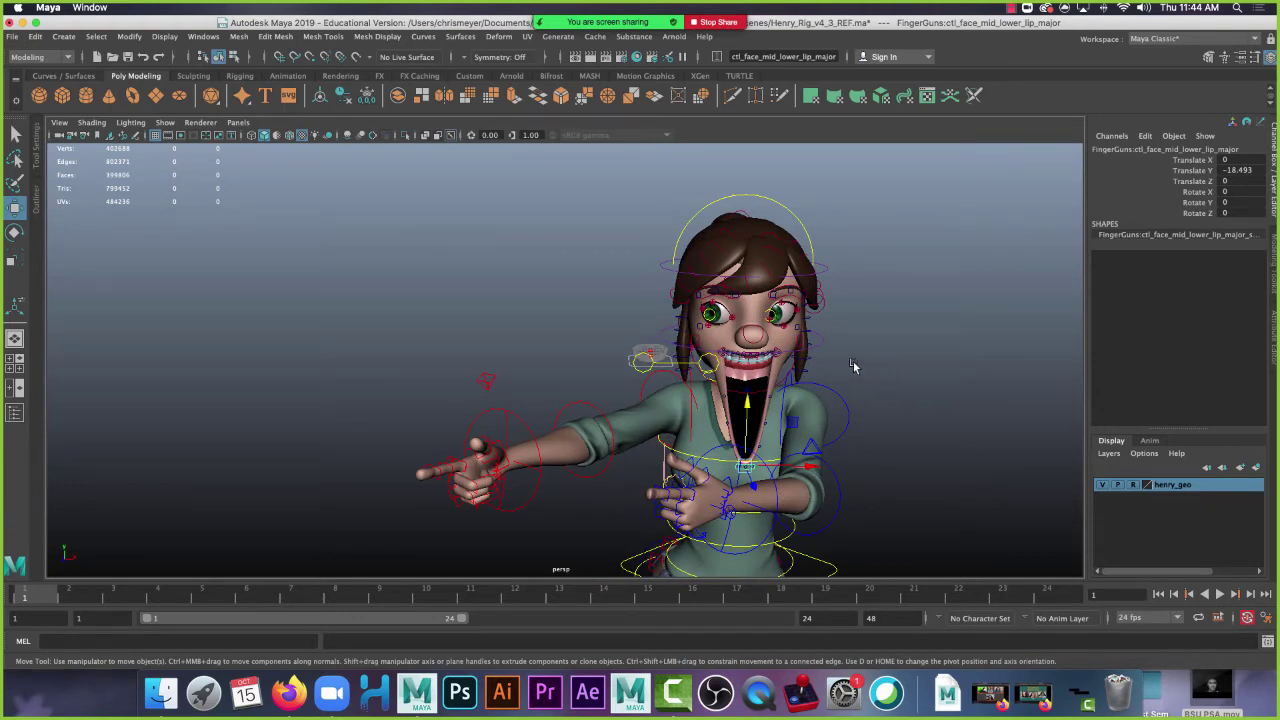
key("ctrl+z")
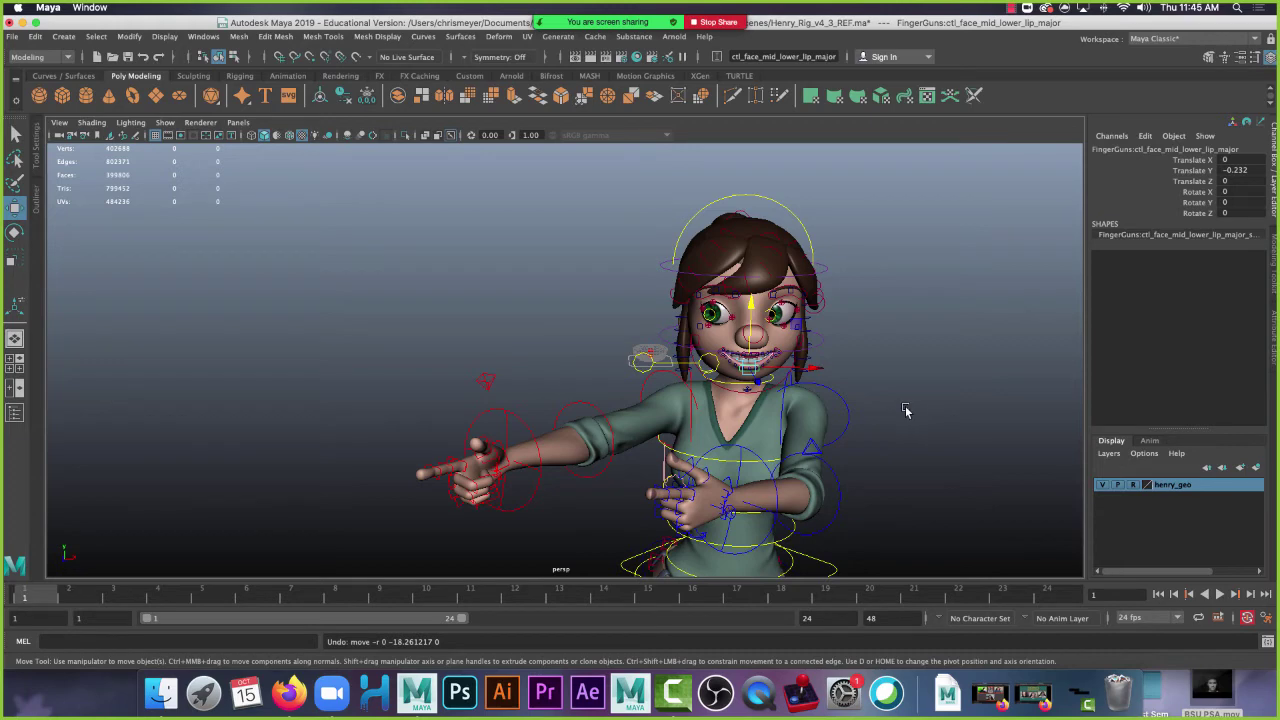
Redirect Caroline's gaze by moving the ctl_face_vision control to a Translate X of about -11.13
left_click_drag(913, 437, 891, 431, "alt")
scroll(885, 380, "up", 5)
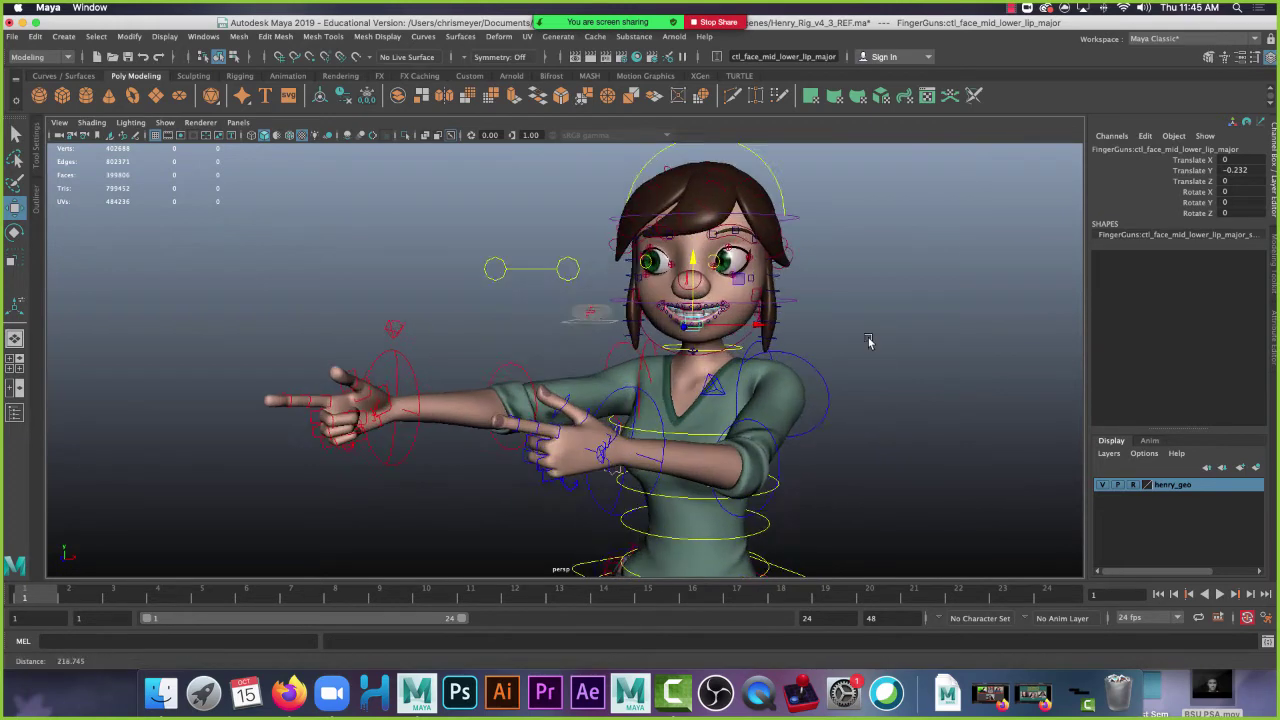
left_click(514, 234)
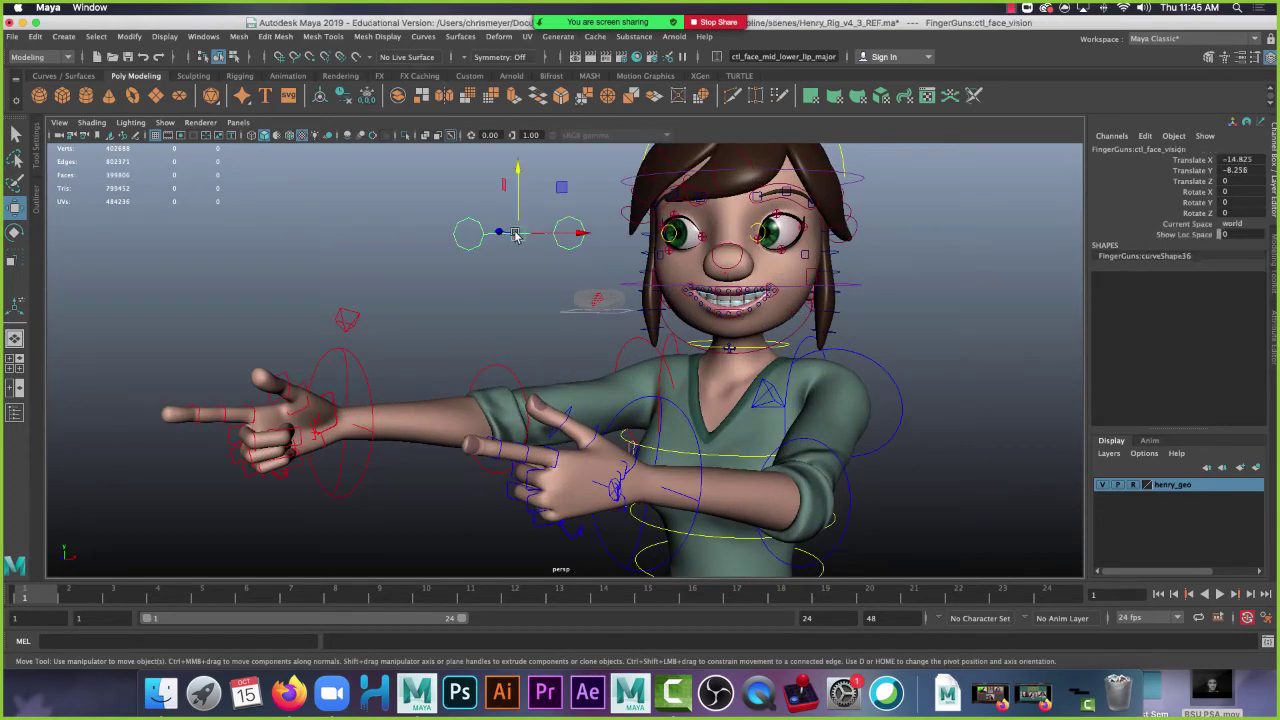
left_click_drag(573, 230, 600, 232)
scroll(722, 420, "down", 5)
scroll(722, 420, "down", 3)
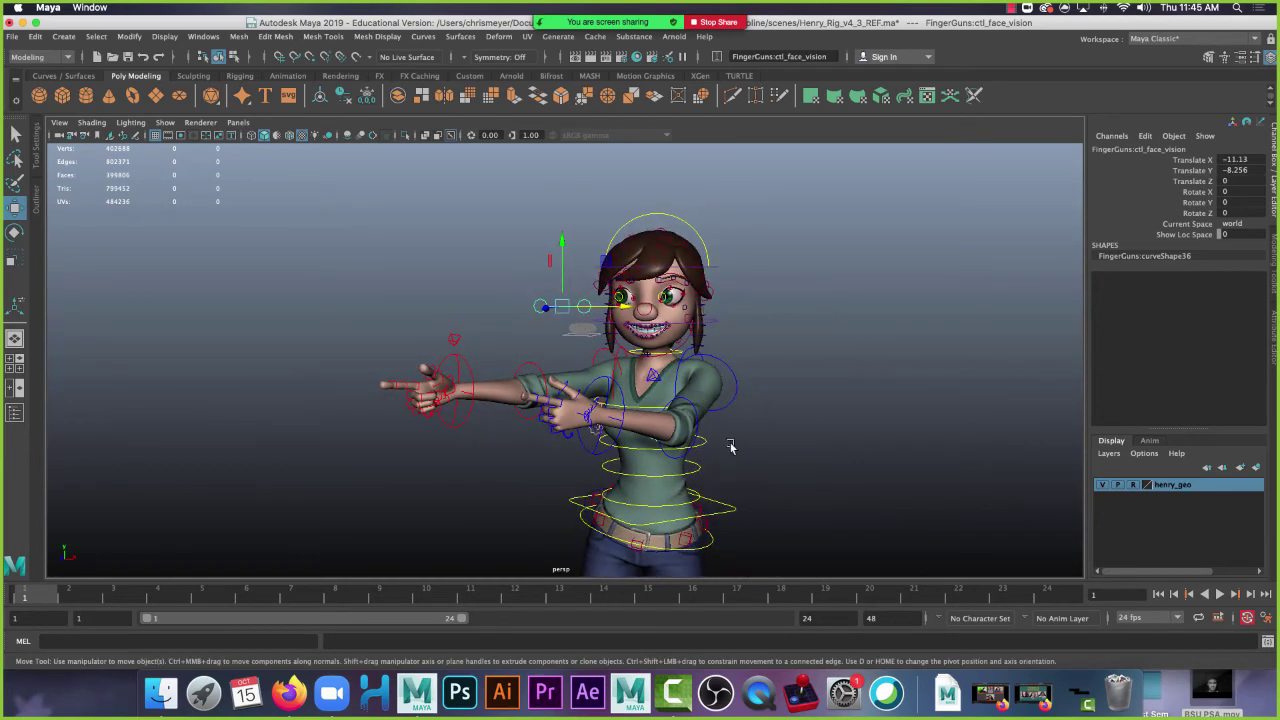
Try lowering Caroline's whole body with the ctl_root control, undo the move and deselect the control
left_click_drag(651, 432, 656, 589)
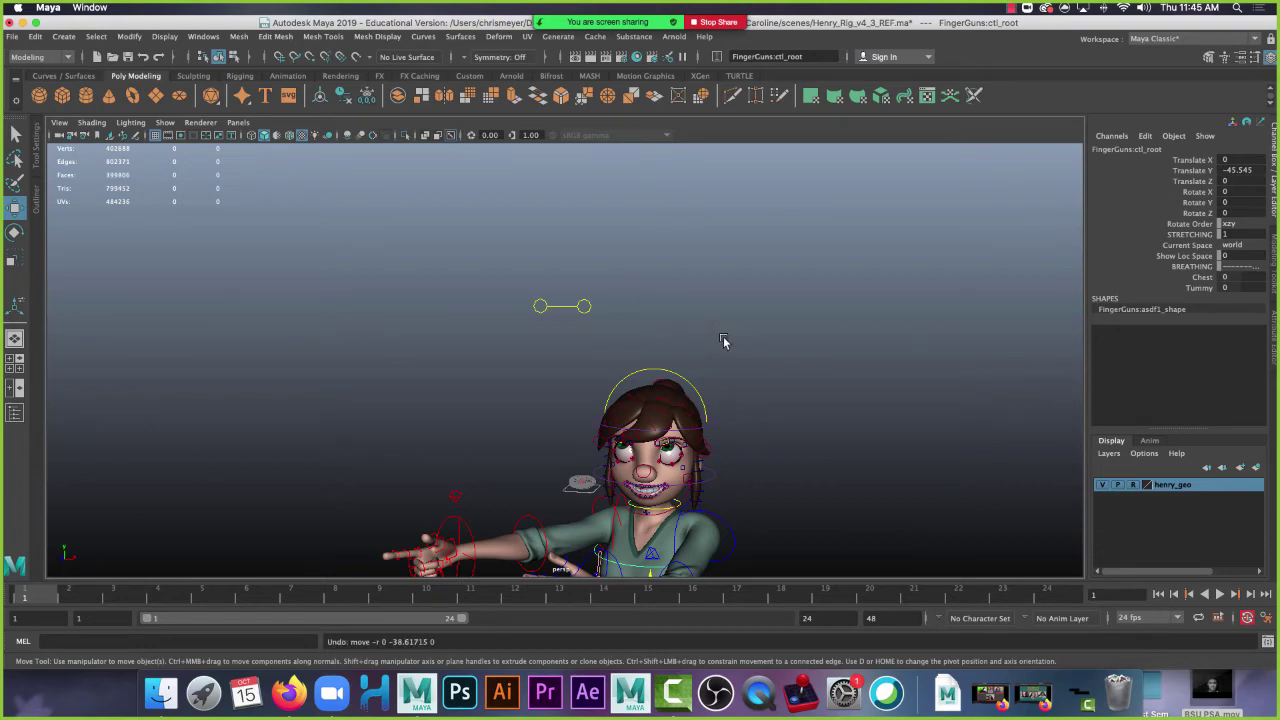
key("ctrl+z")
left_click(880, 266)
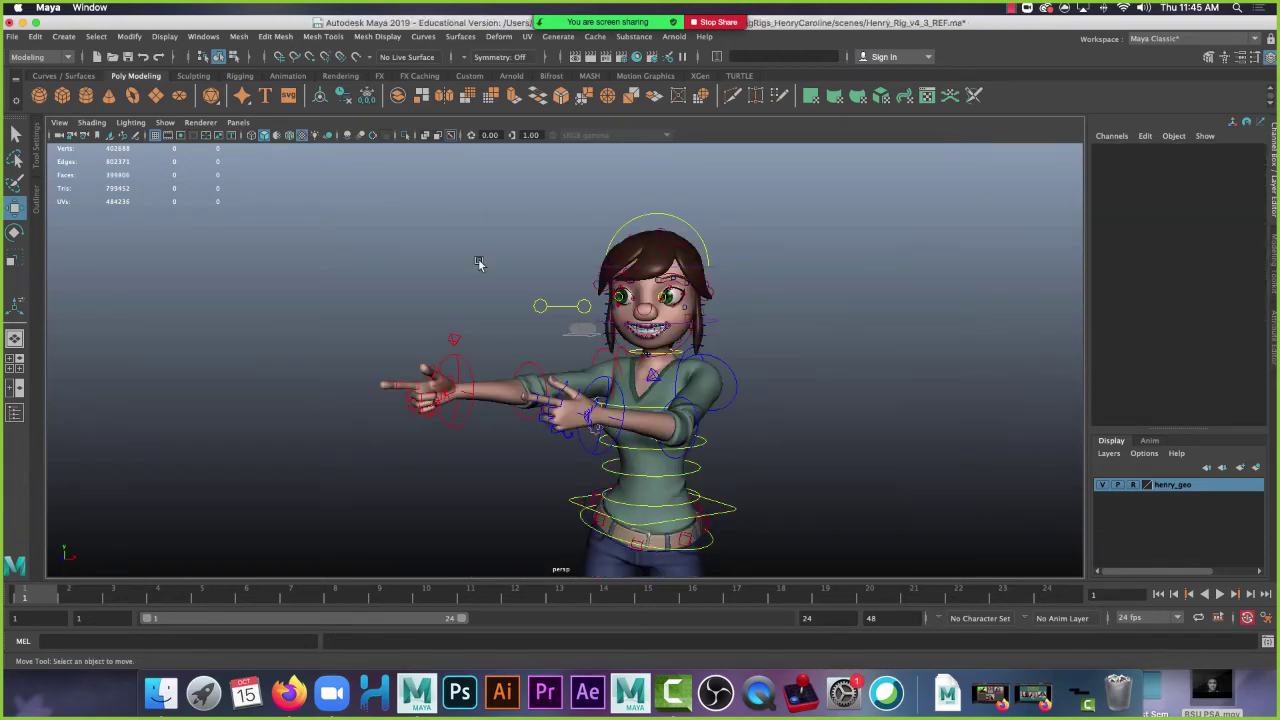
Try a Curl of about 6.3 on Caroline's left index finger base control, and undo it
right_click_drag(478, 262, 656, 336, "alt")
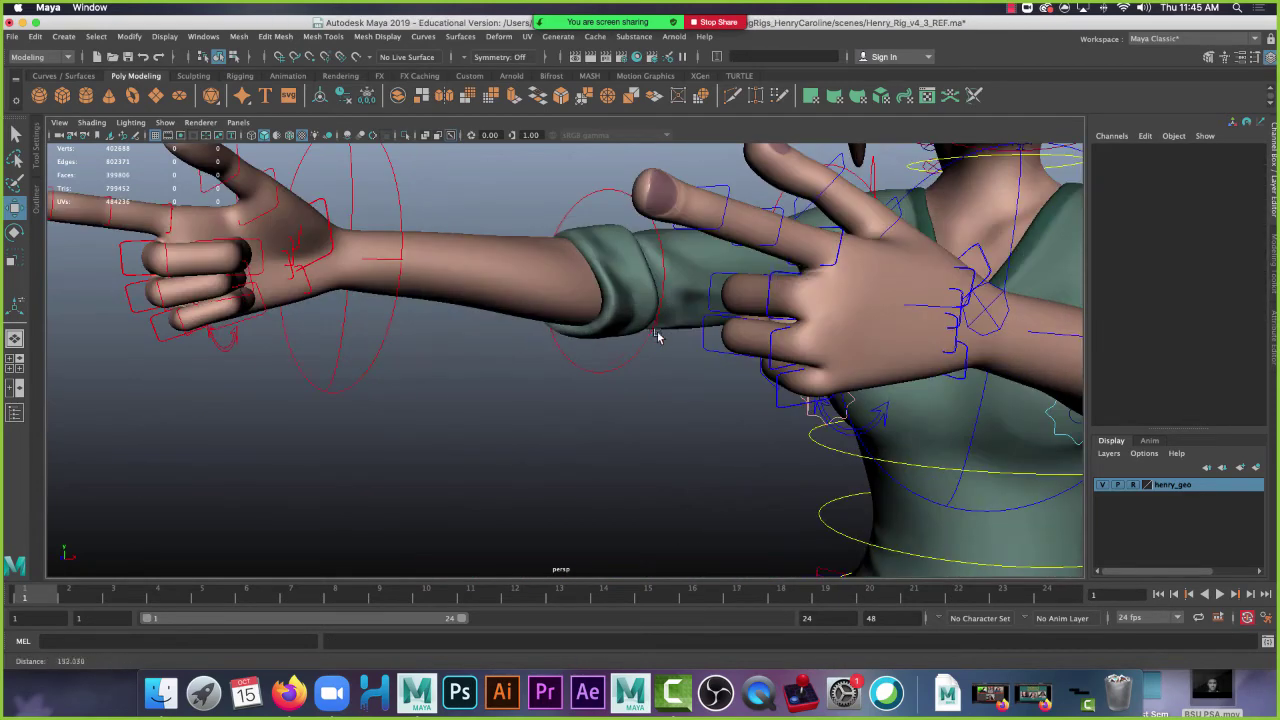
left_click(843, 236)
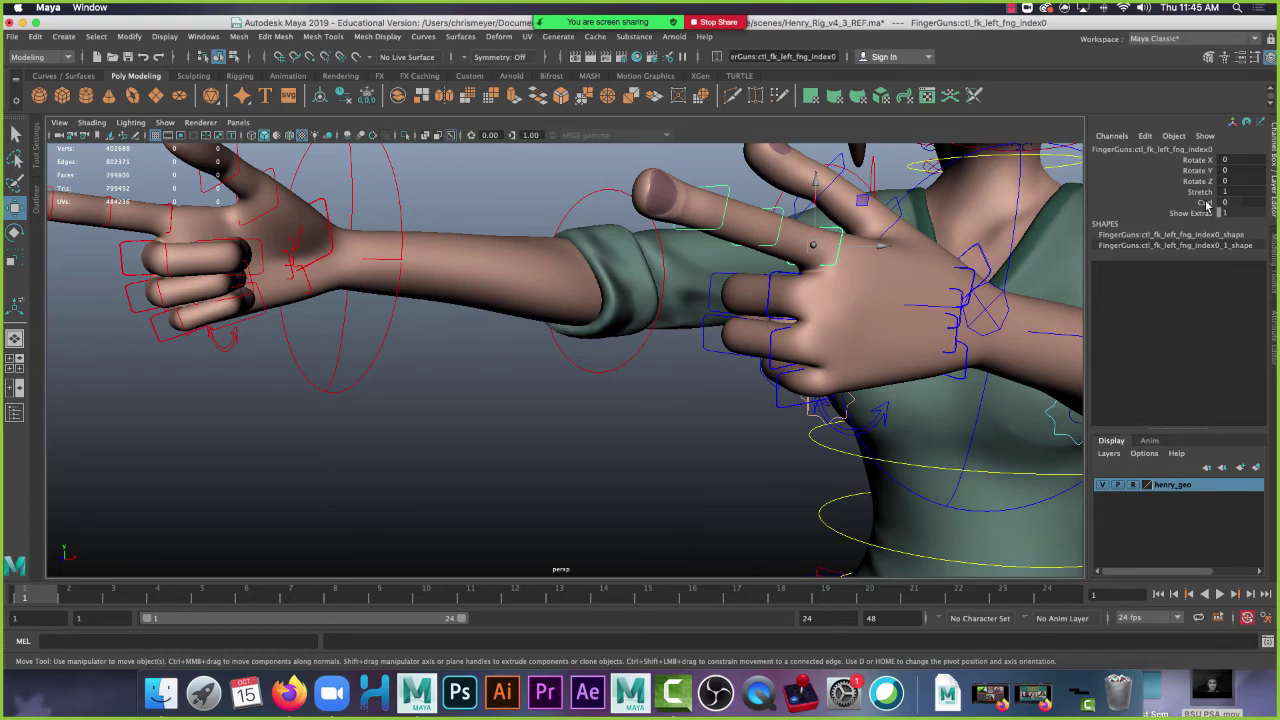
left_click_drag(868, 234, 849, 243, "alt")
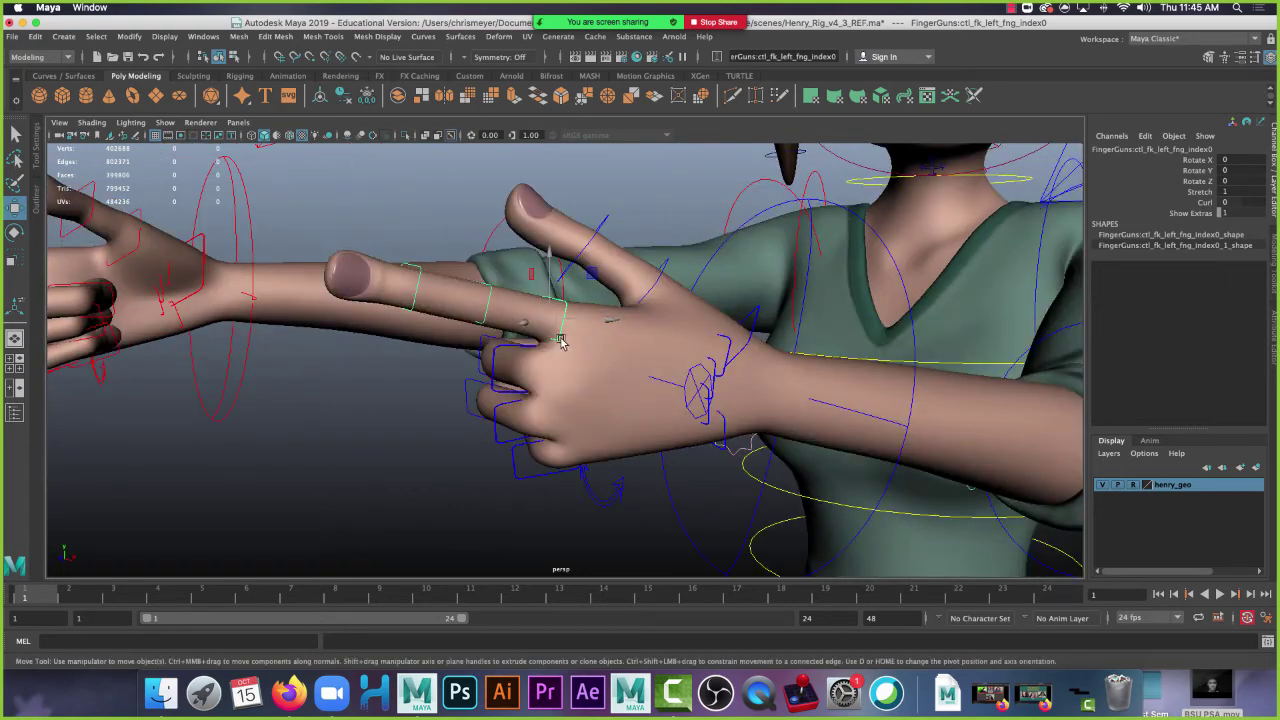
left_click(1206, 203)
middle_click_drag(285, 419, 327, 428)
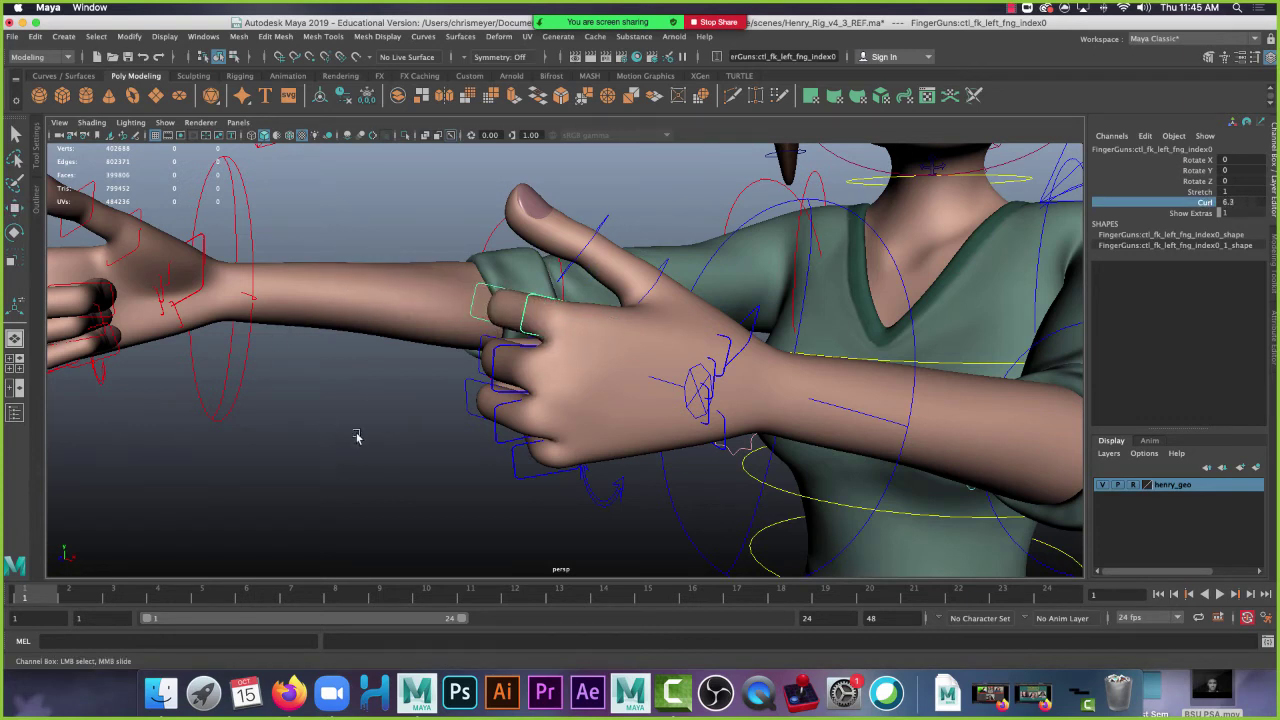
key("ctrl+z")
View the attributes of the left middle finger control and the left finger settings control, and deselect
left_click(490, 360)
key("w")
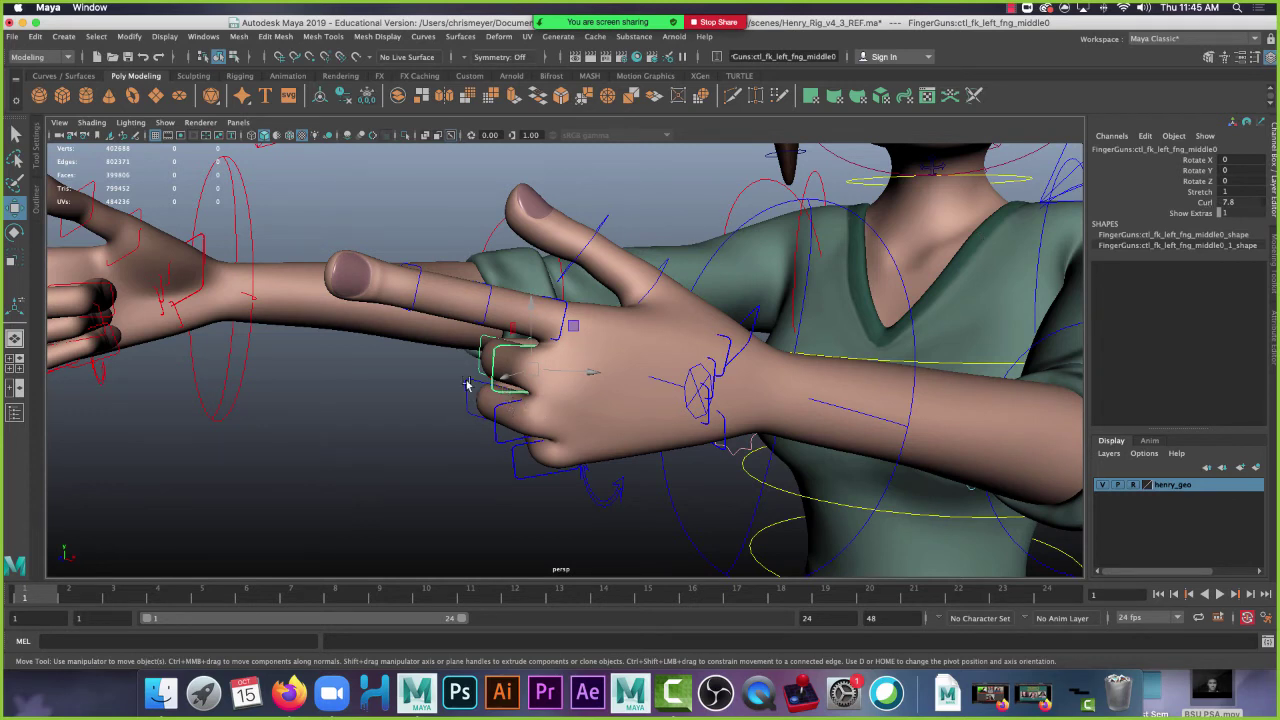
left_click(696, 386)
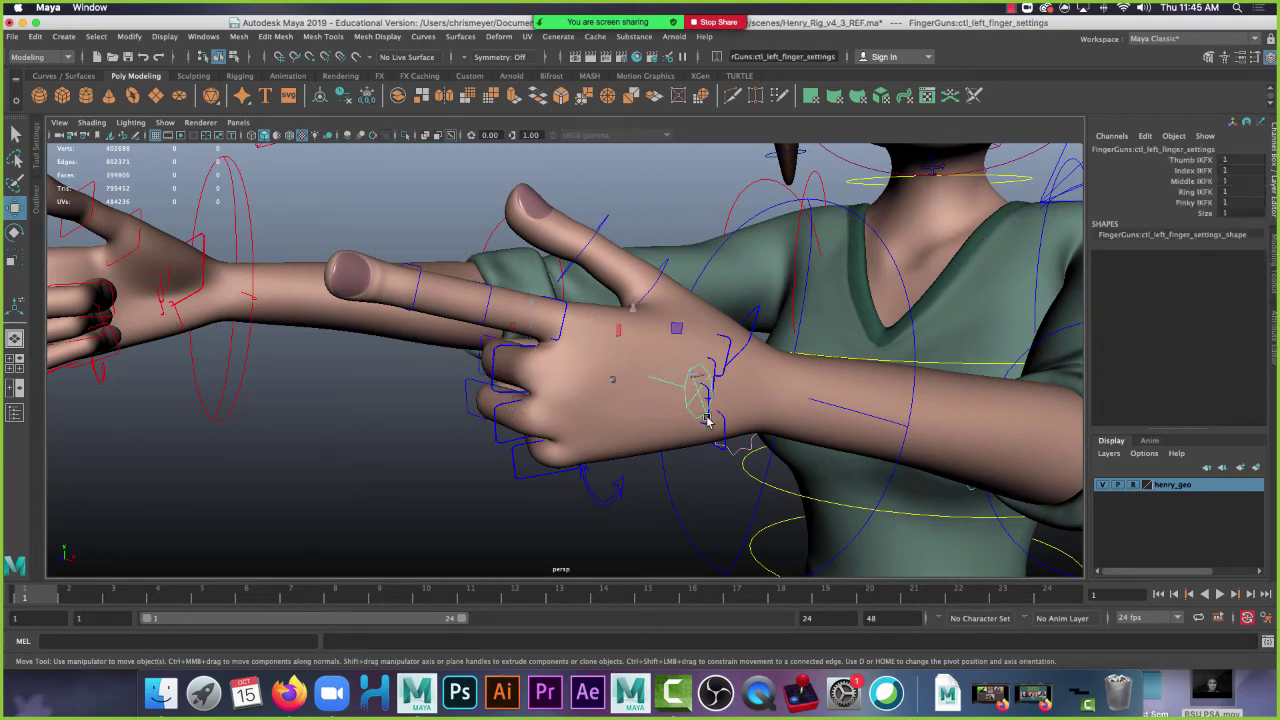
left_click(737, 386)
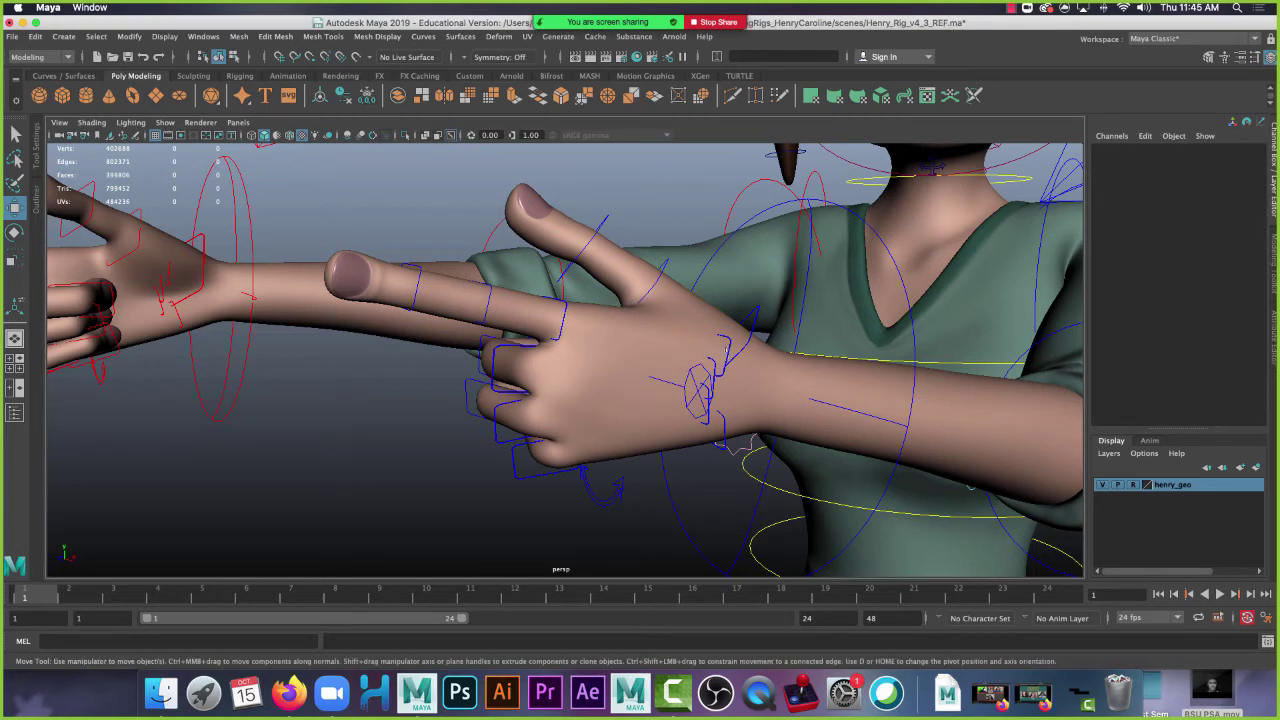
View the attributes of Caroline's left palm index control, and deselect it
left_click(722, 352)
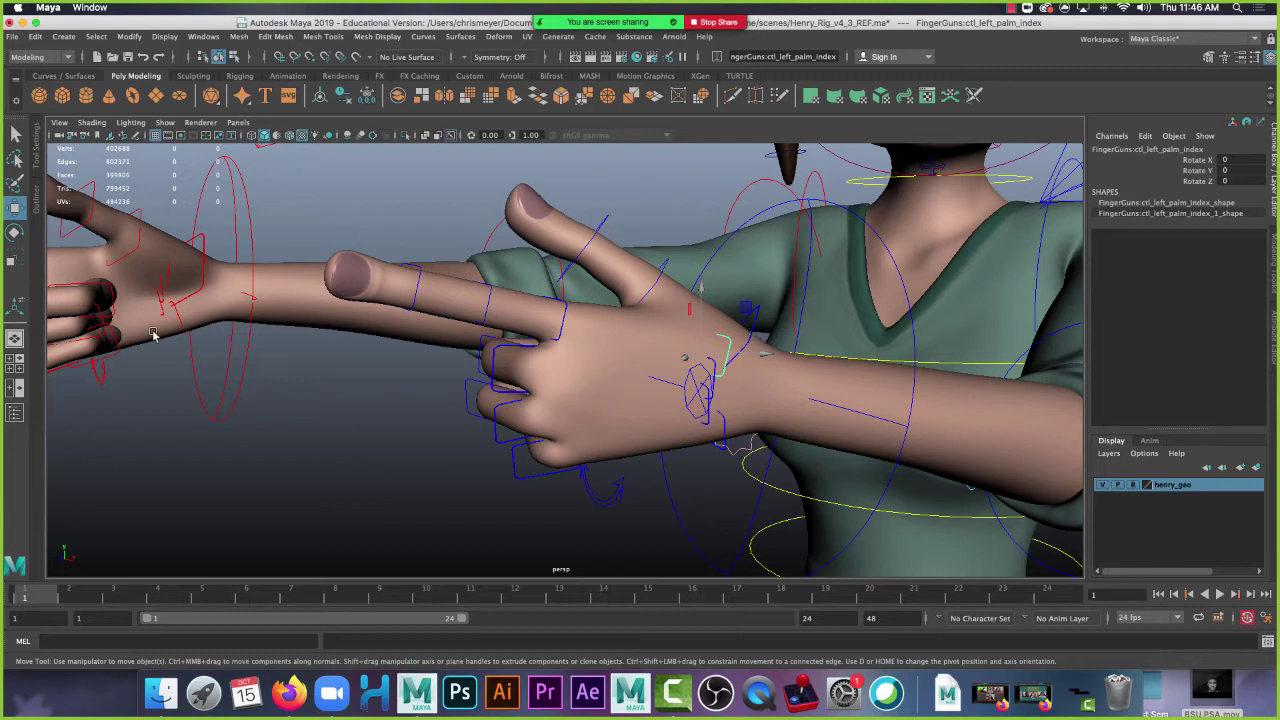
left_click(352, 476)
left_click_drag(383, 497, 352, 456, "alt")
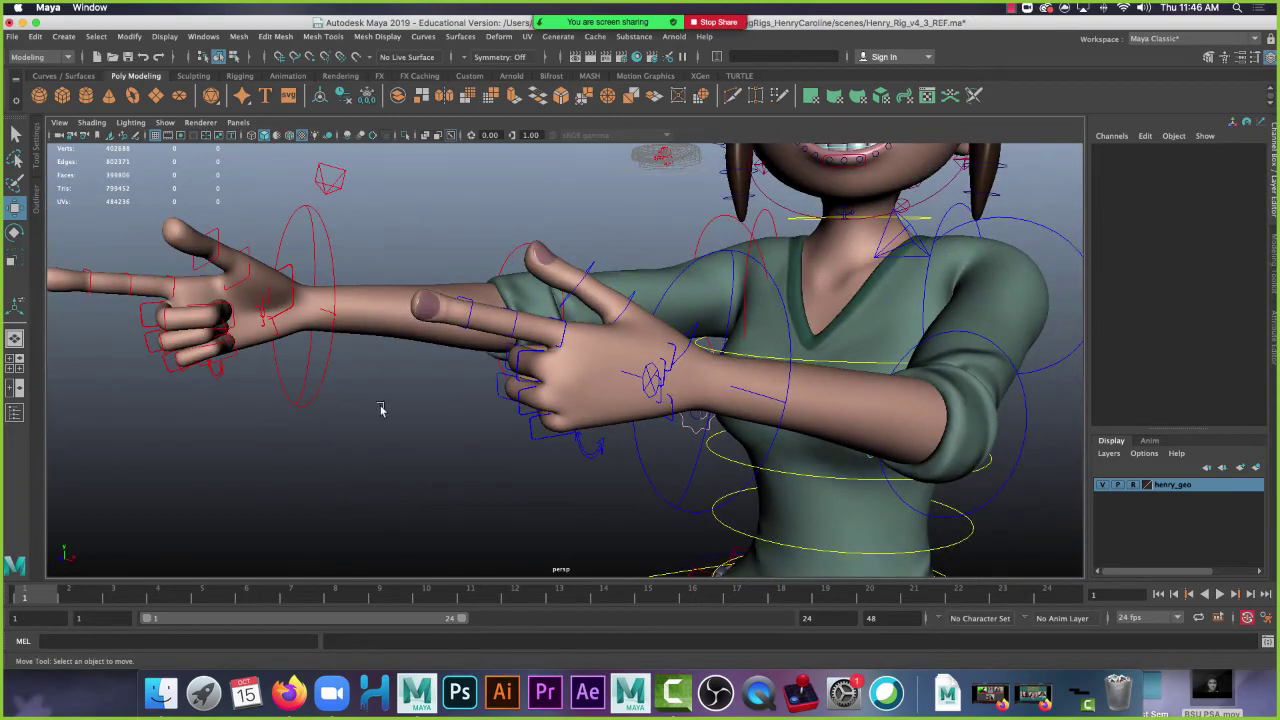
Redirect Henry's right knee by moving the right_knee_pv control to a Translate X of about -30.46
left_click_drag(380, 409, 506, 397, "alt")
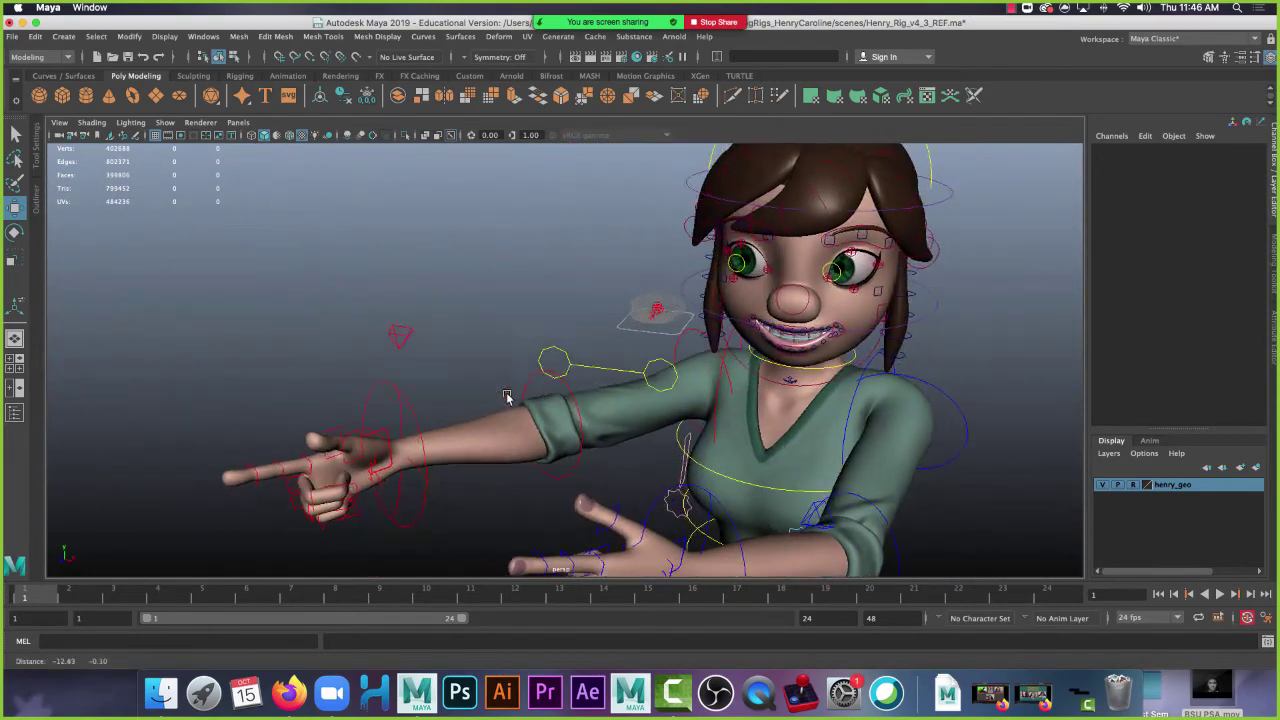
right_click_drag(506, 397, 480, 400, "alt")
left_click_drag(480, 400, 457, 423, "alt")
right_click_drag(457, 423, 837, 529, "alt")
left_click_drag(837, 529, 832, 490, "alt")
left_click(679, 286)
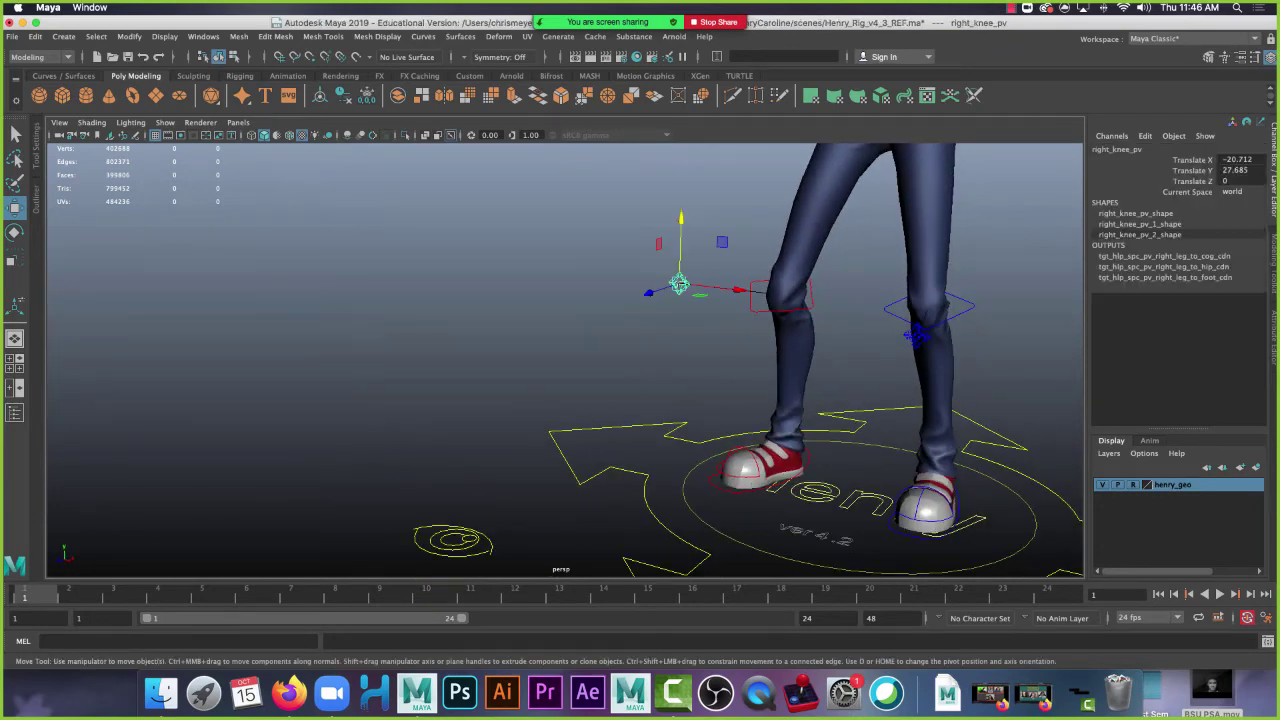
left_click_drag(682, 300, 650, 298, "alt")
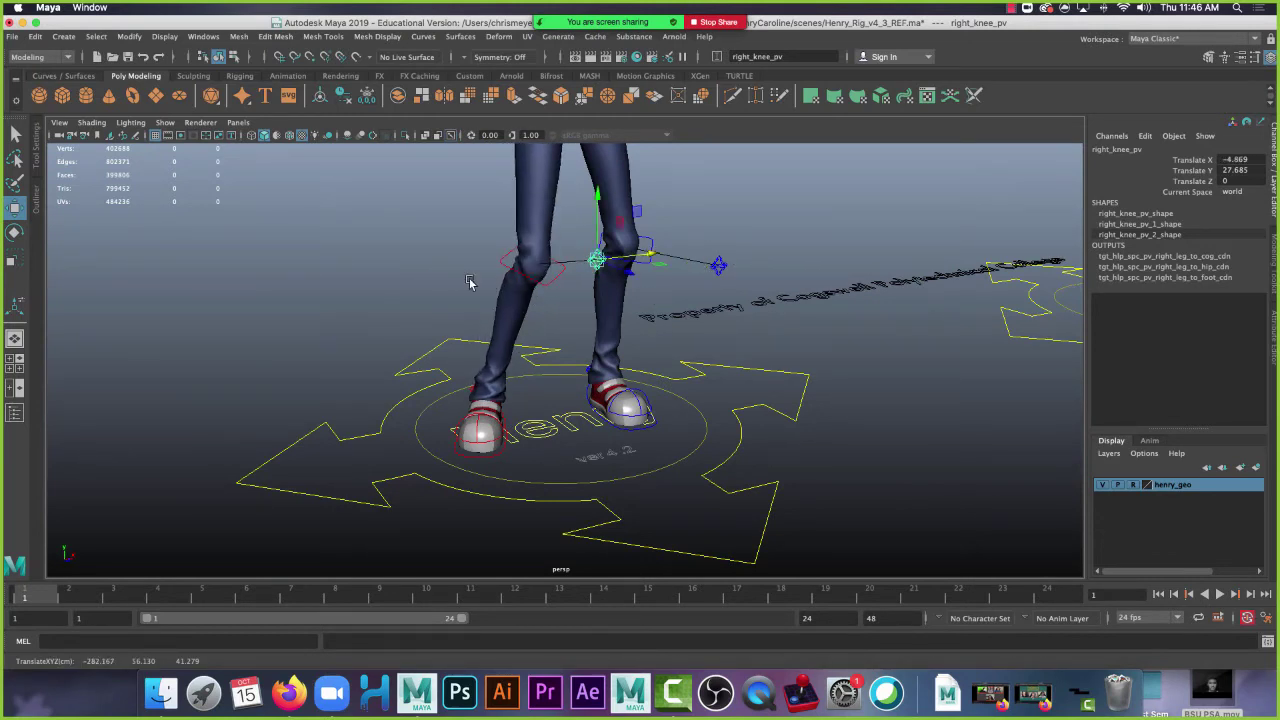
left_click_drag(460, 283, 329, 267, "alt")
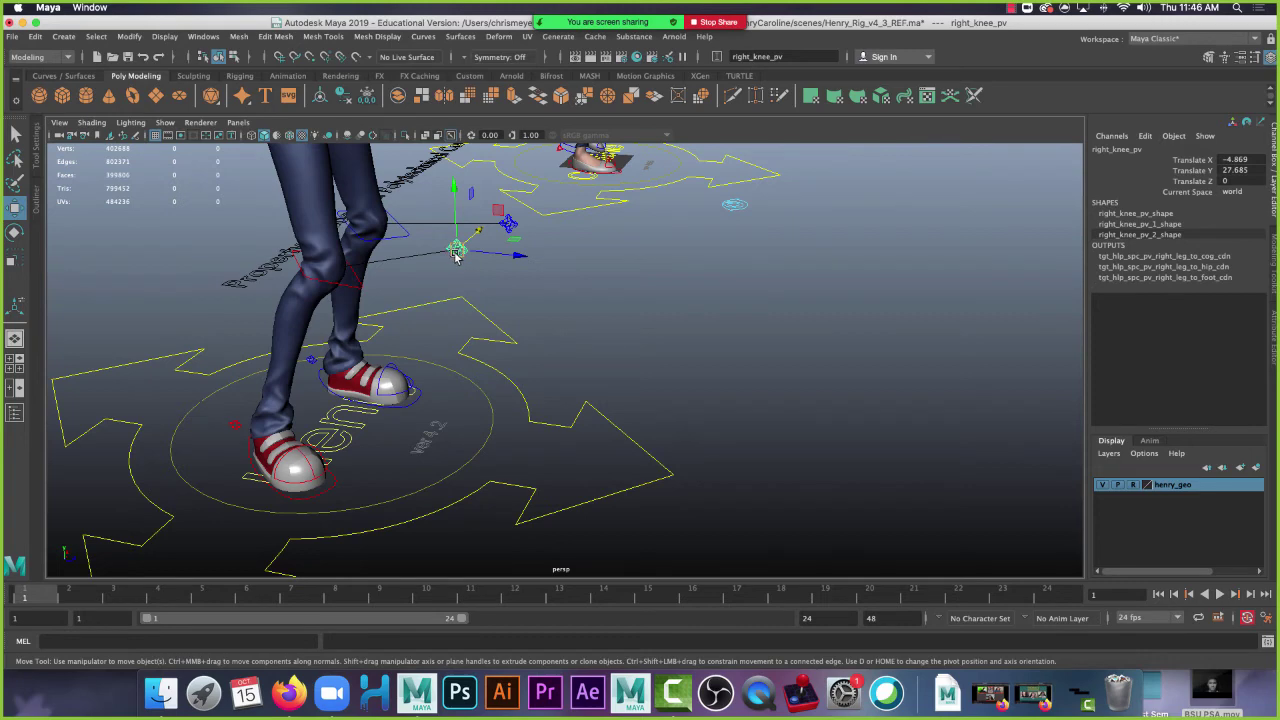
left_click_drag(559, 261, 340, 320, "alt")
middle_click_drag(340, 320, 400, 426)
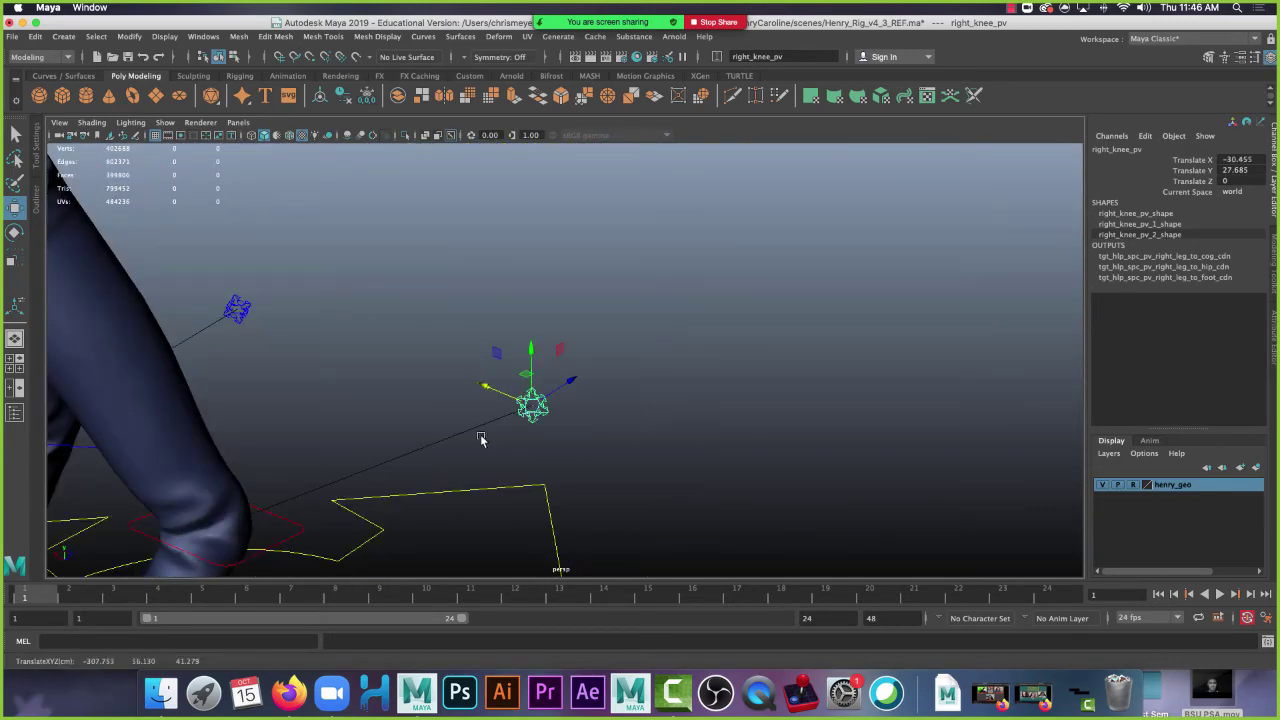
left_click_drag(477, 478, 651, 420, "alt")
right_click_drag(651, 420, 606, 365, "alt")
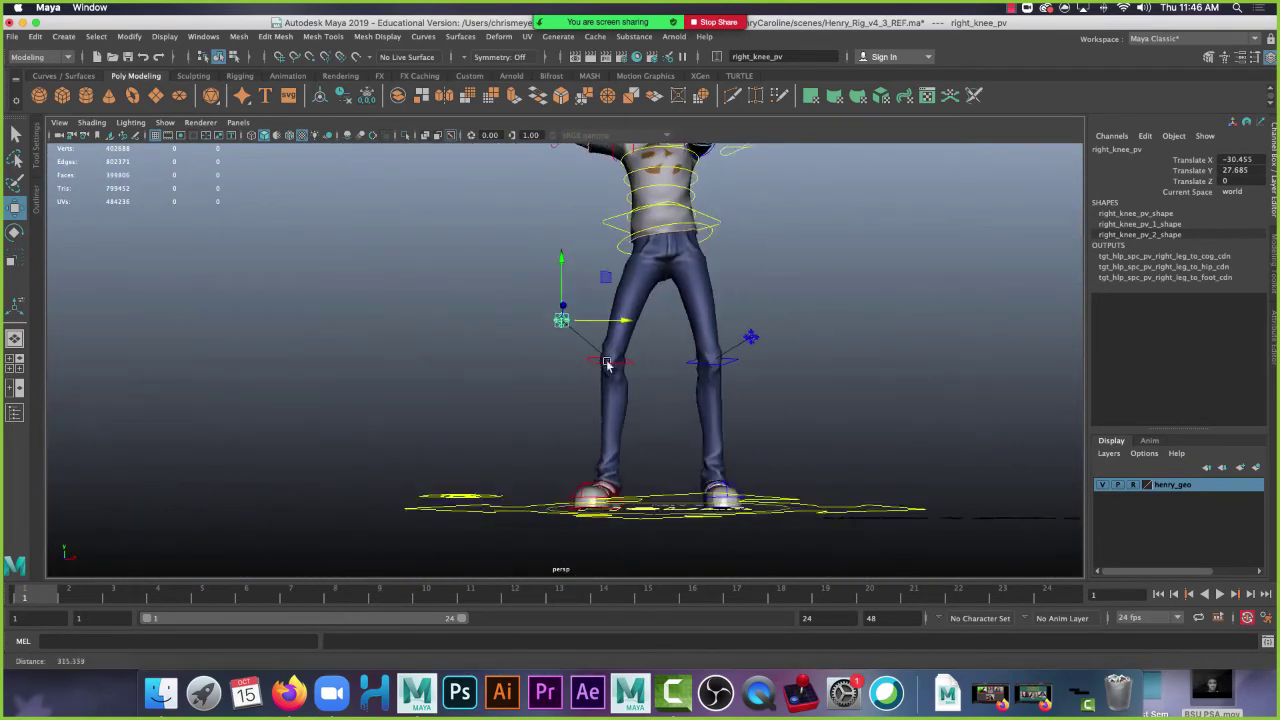
Try shifting Henry's whole body to a Translate X of about -272.56 with the COG control, and undo the move
left_click_drag(606, 365, 657, 466, "alt")
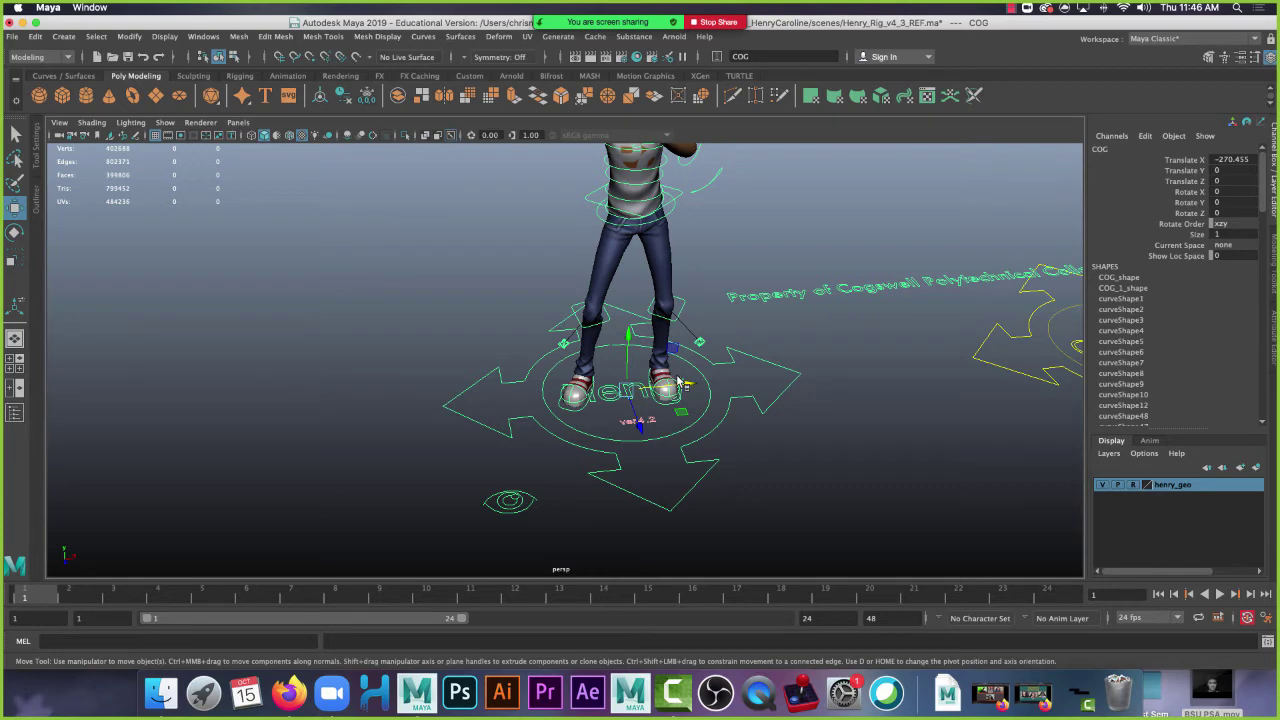
left_click_drag(733, 392, 693, 397, "alt")
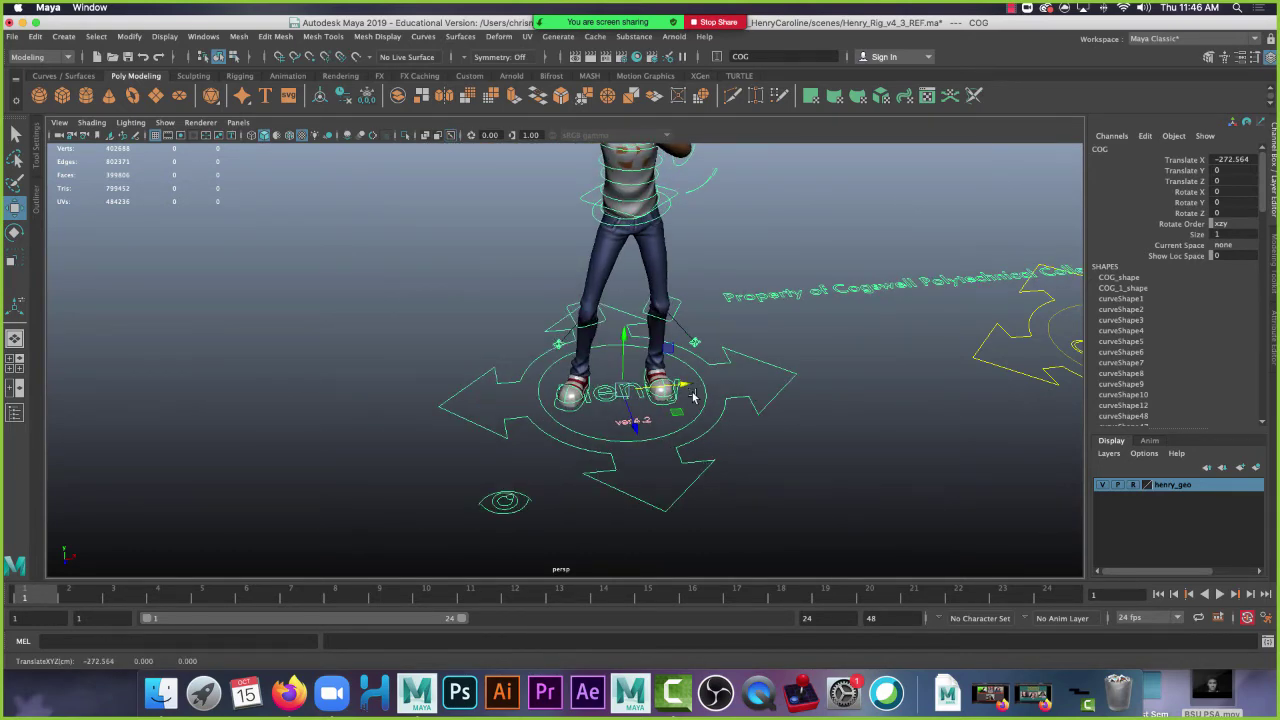
key("z")
Examine the face, body and geometry options of Henry's visibility_ctrl, check the COG control again, and deselect
left_click(513, 498)
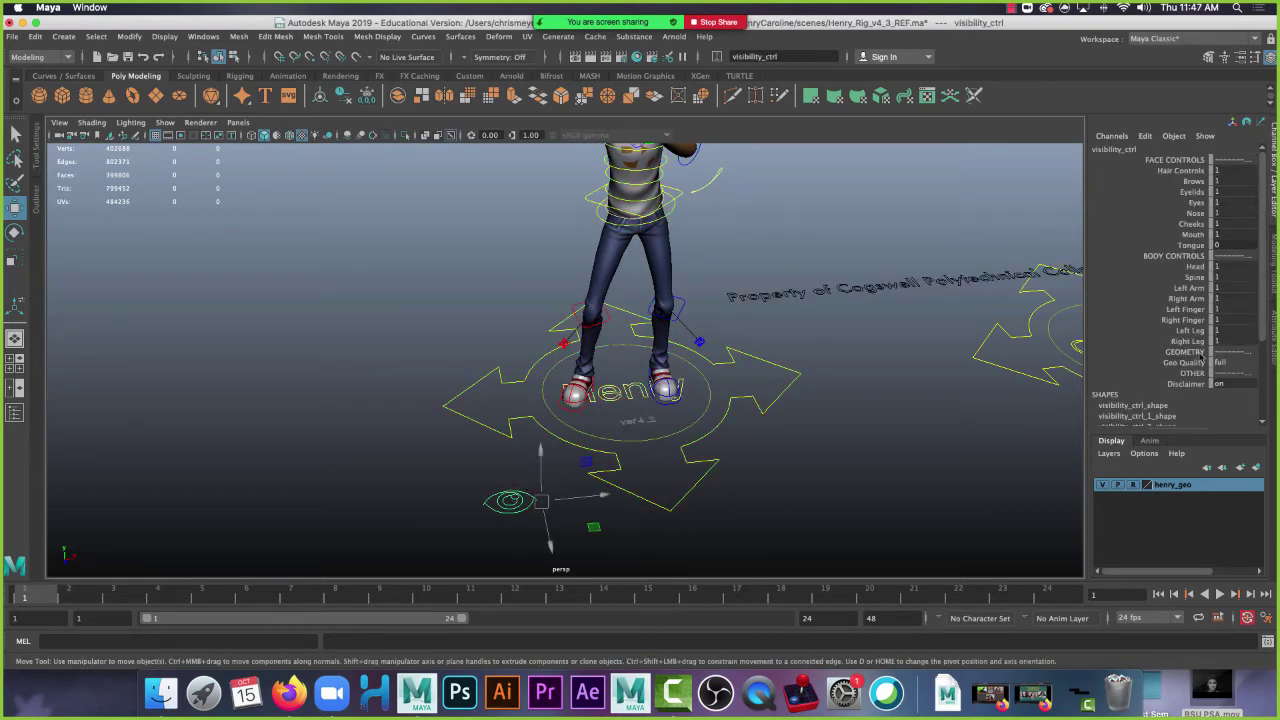
scroll(1201, 350, "down", 3)
scroll(1200, 330, "up", 3)
scroll(1195, 260, "down", 3)
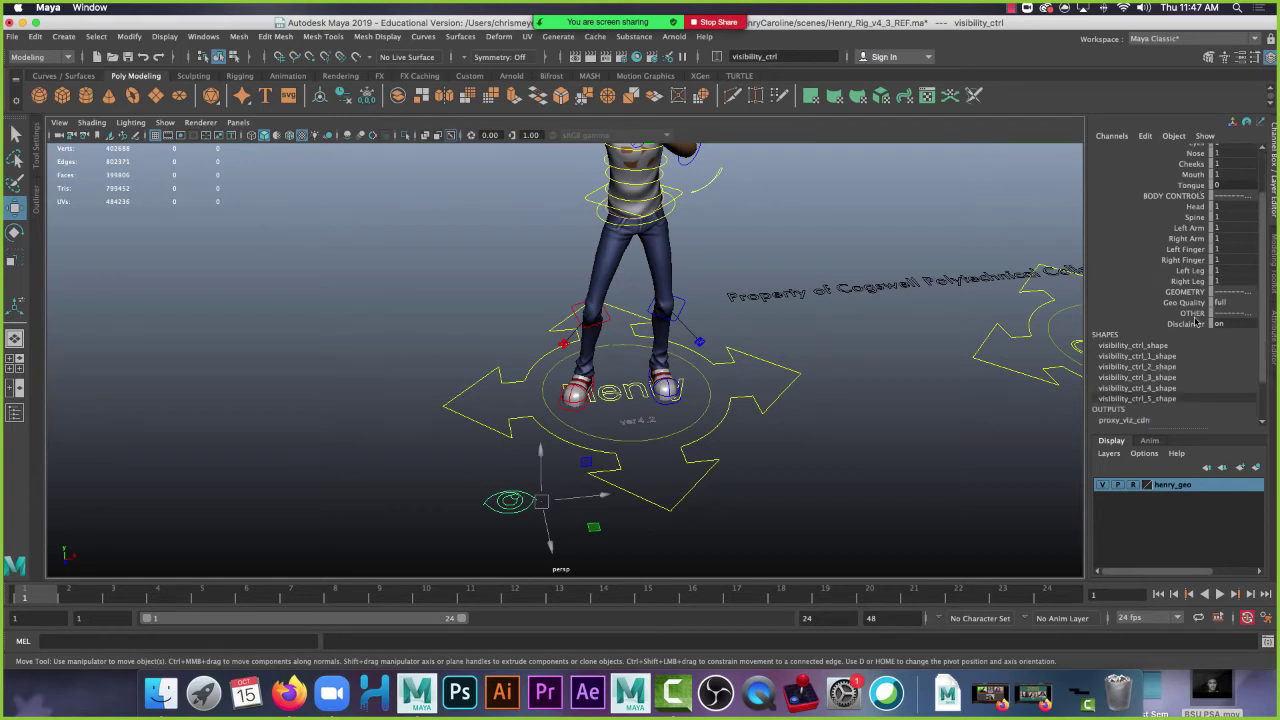
scroll(1155, 312, "up", 3)
left_click(797, 363)
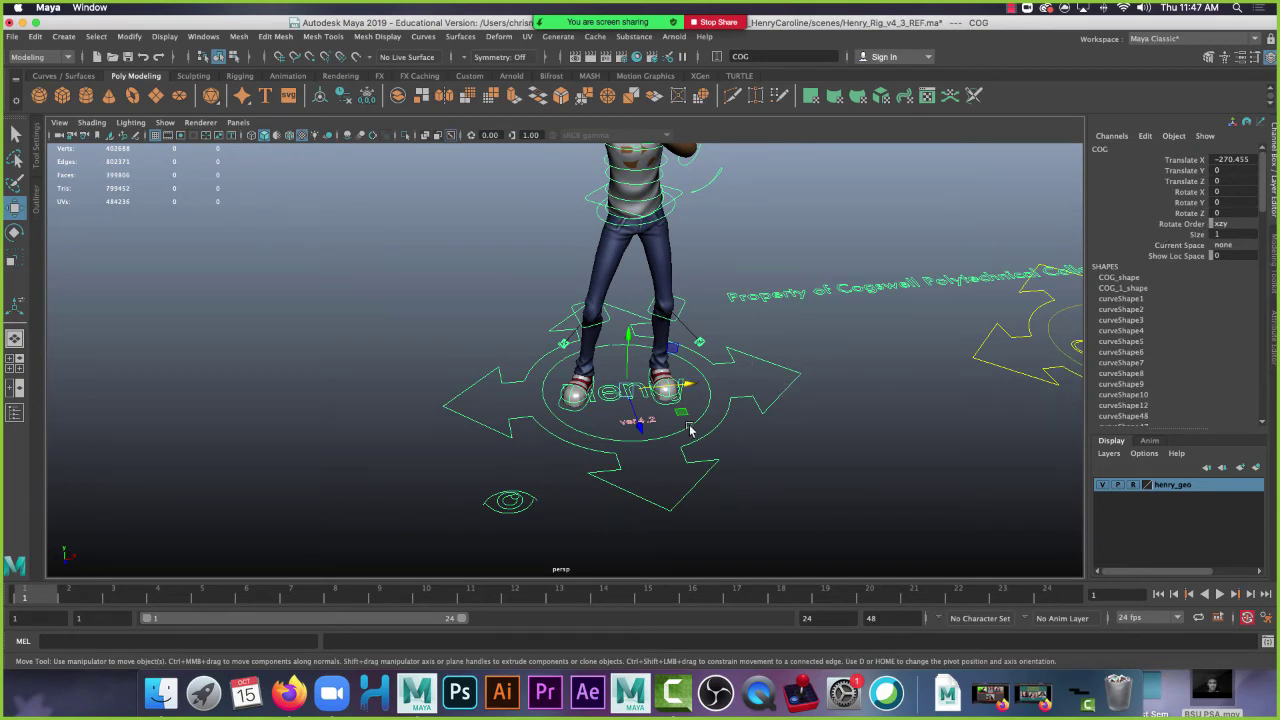
left_click(578, 398)
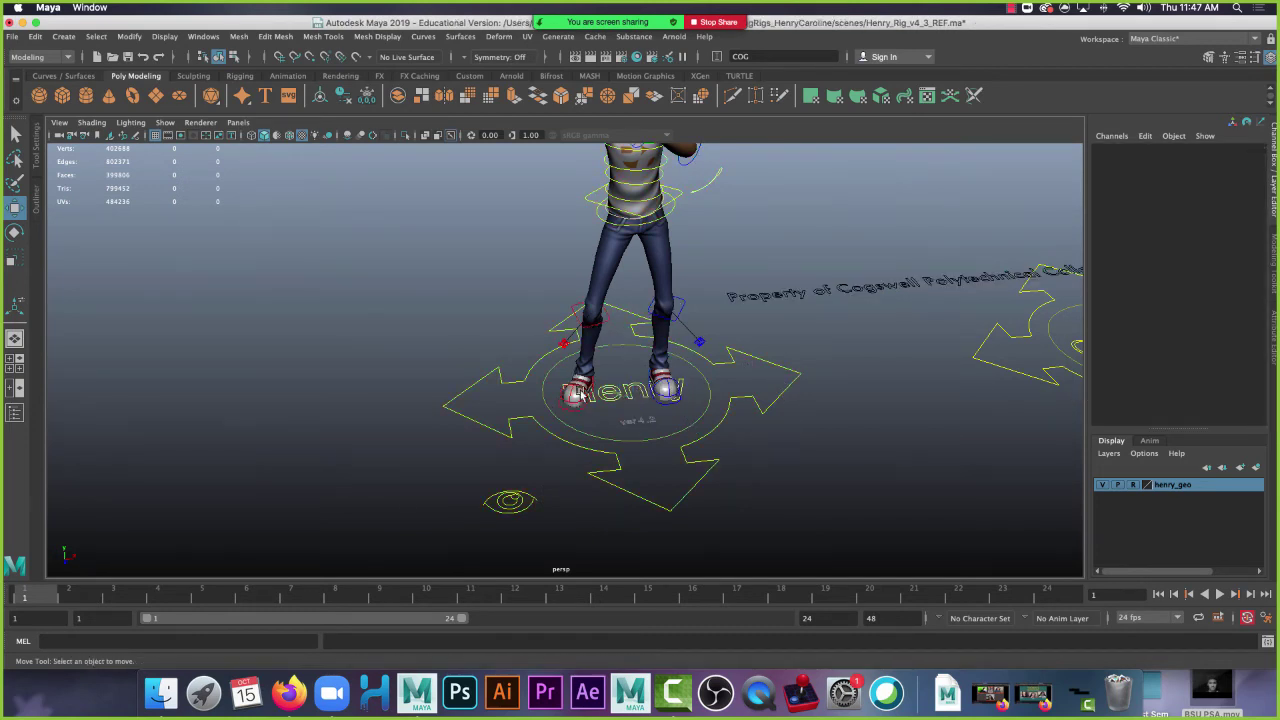
Try bending Henry's right toes with the right_toe_ik_ctrl at a Rotate X of about 76.2
scroll(578, 405, "up", 10)
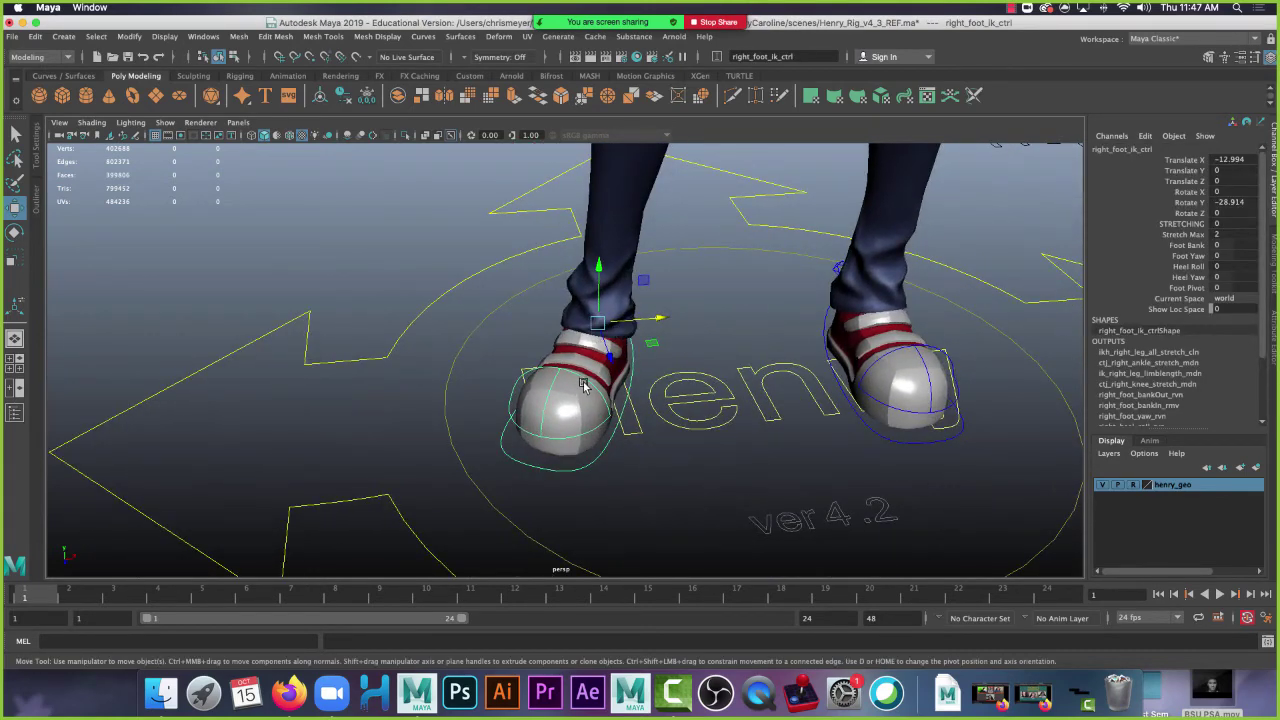
left_click(587, 384)
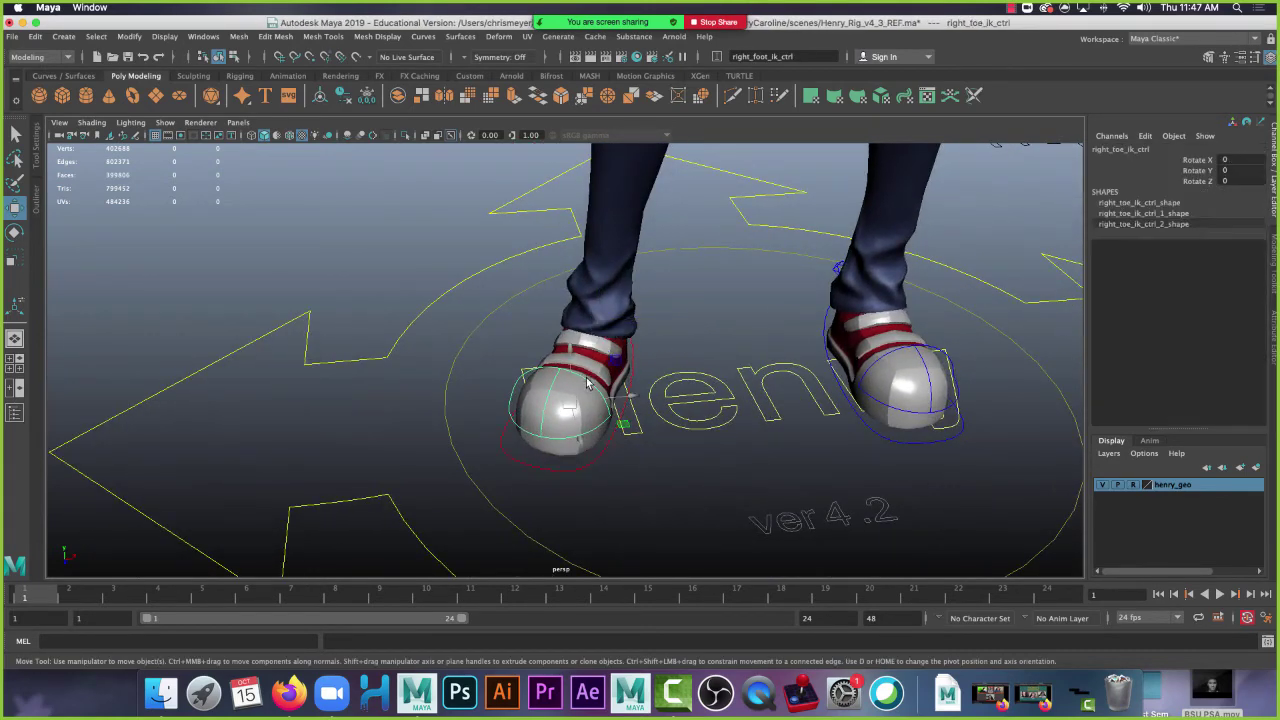
key("e")
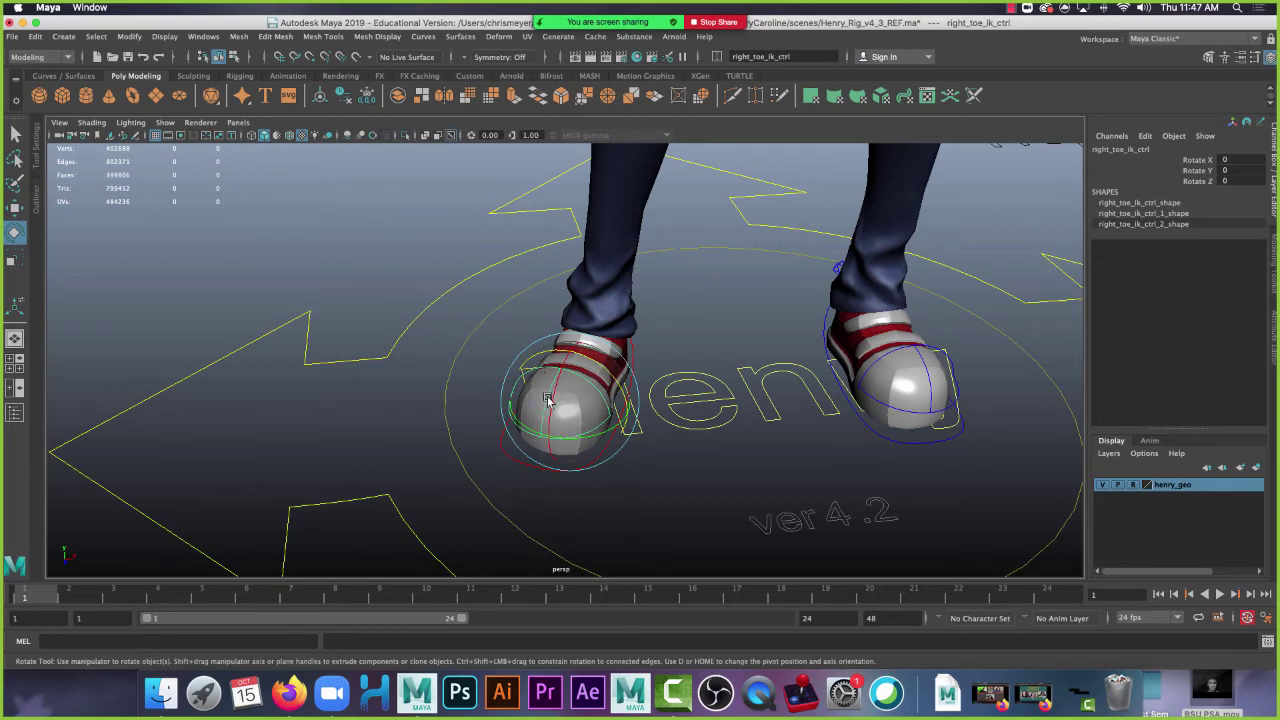
left_click_drag(549, 400, 543, 457)
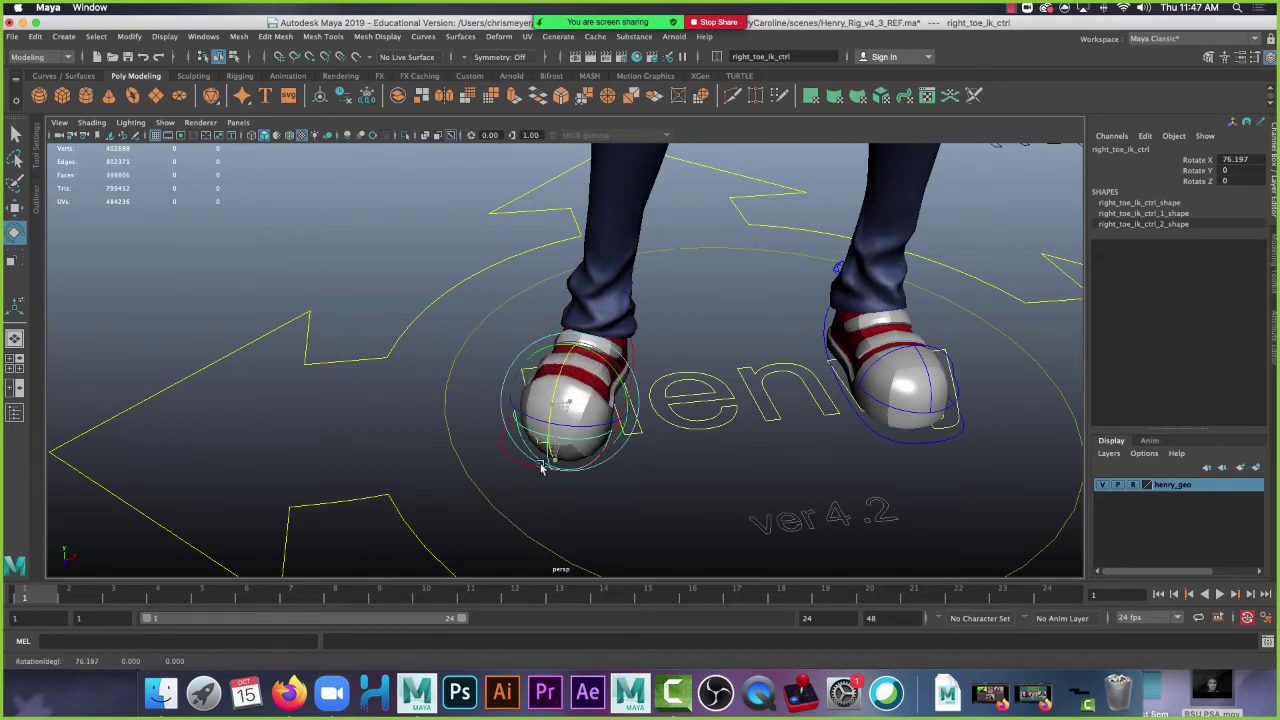
Try moving Henry's right knee out of place with the right_kneebreaker_ctrl
left_click_drag(646, 343, 720, 276, "alt")
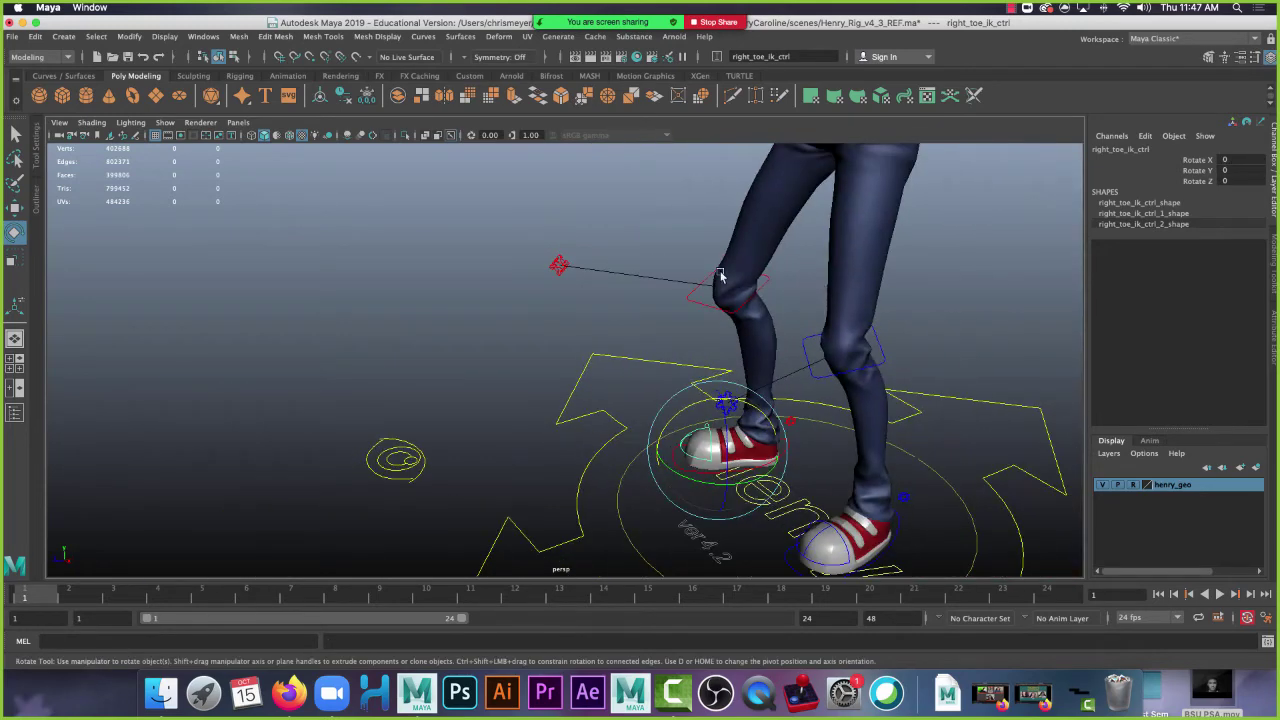
left_click(733, 316)
left_click_drag(690, 345, 790, 300, "alt")
key("w")
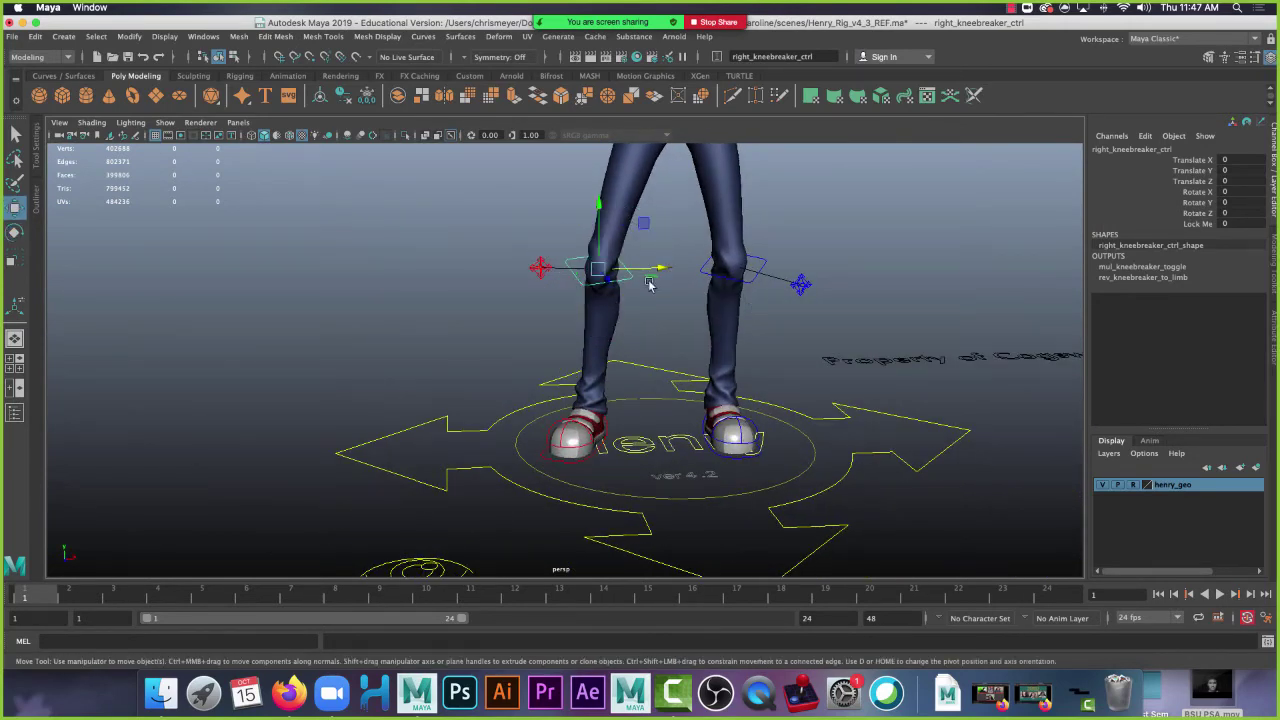
left_click_drag(662, 270, 749, 343)
Tilt Henry's hips by rotating the hips_fk_ctrl to a Rotate Z of about 11.41
left_click(729, 263)
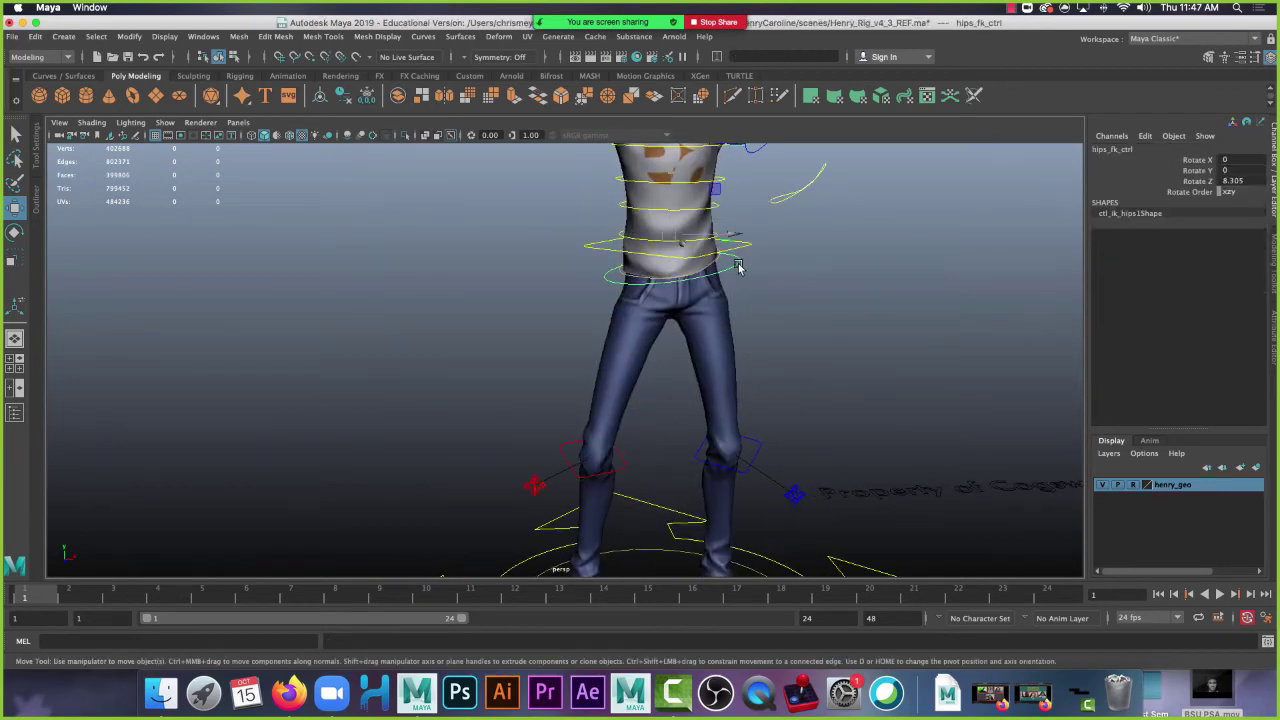
key("e")
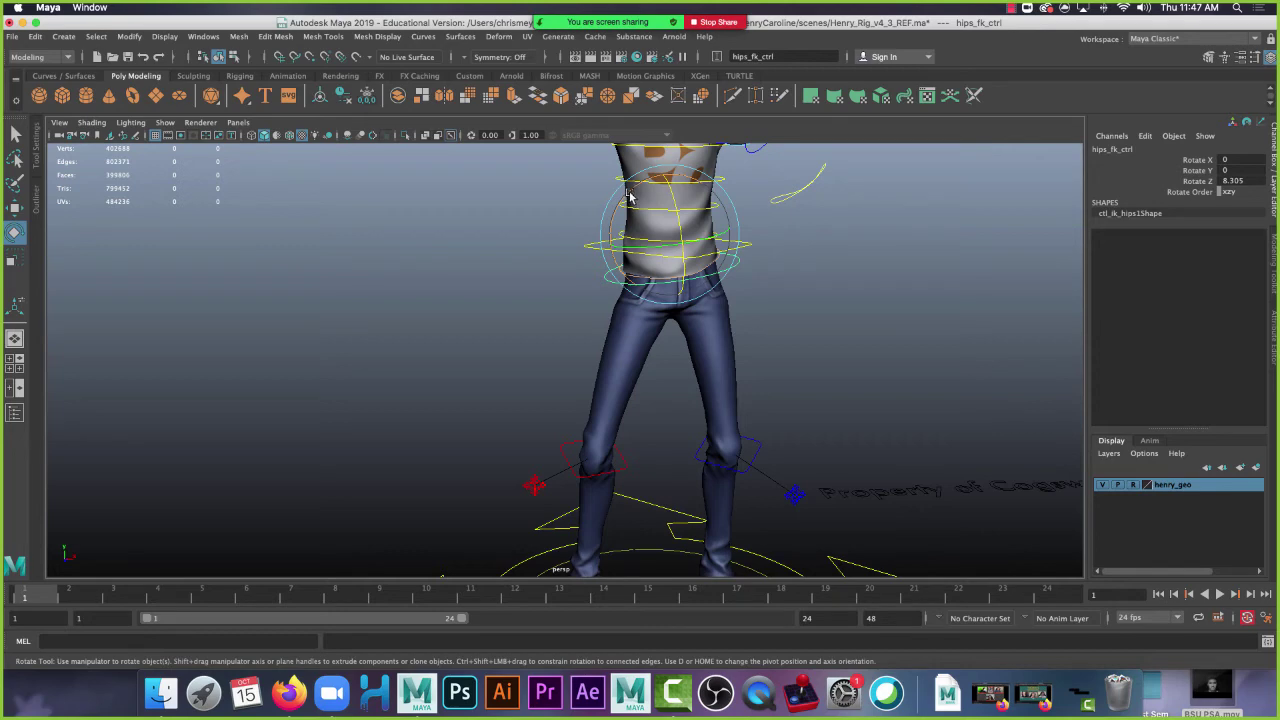
left_click_drag(466, 363, 634, 280, "alt")
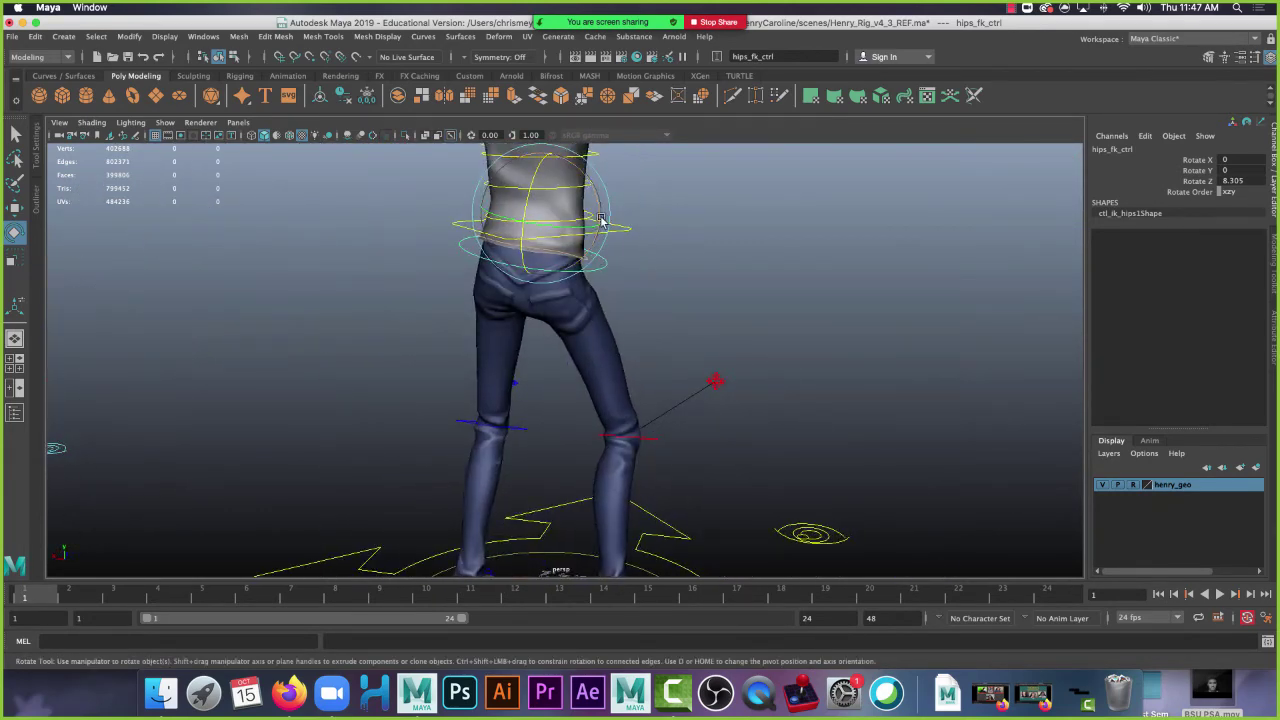
left_click_drag(601, 220, 787, 322)
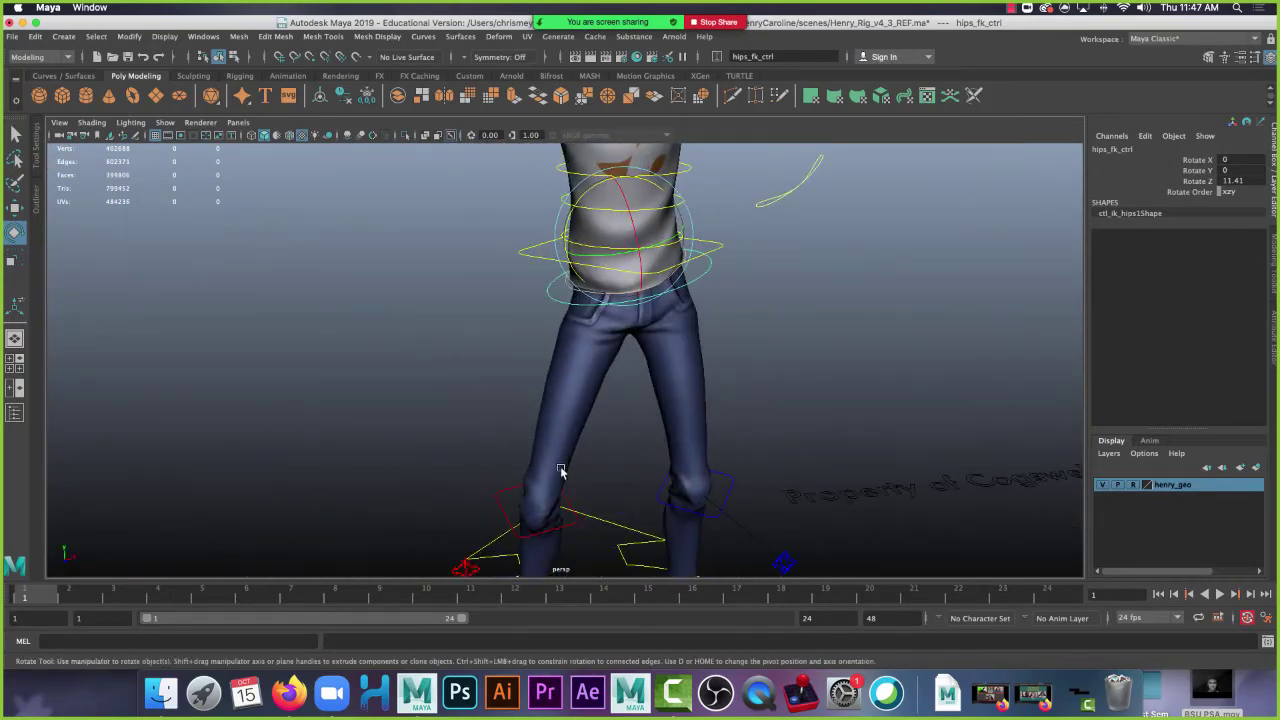
Try shifting Henry's gaze with the vision_ctrl in front of his face, and undo the move
right_click_drag(560, 470, 550, 350, "alt")
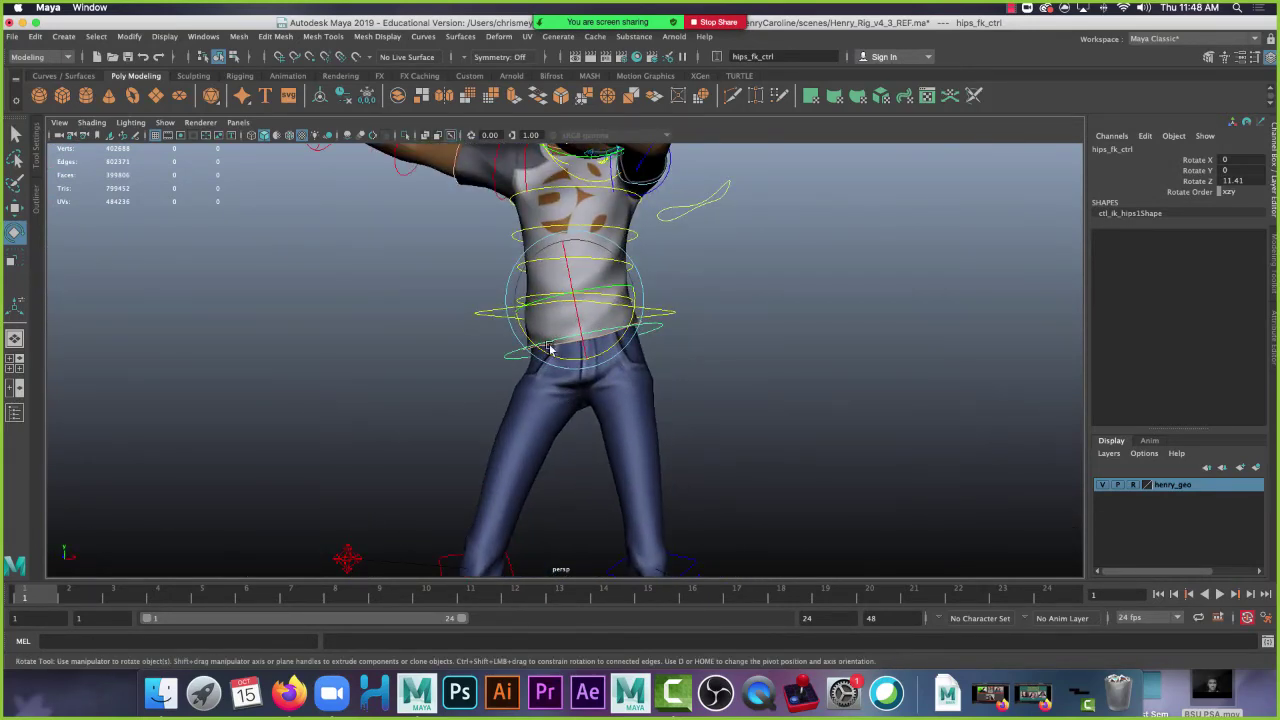
left_click_drag(751, 317, 720, 318, "alt")
left_click(729, 308)
key("w")
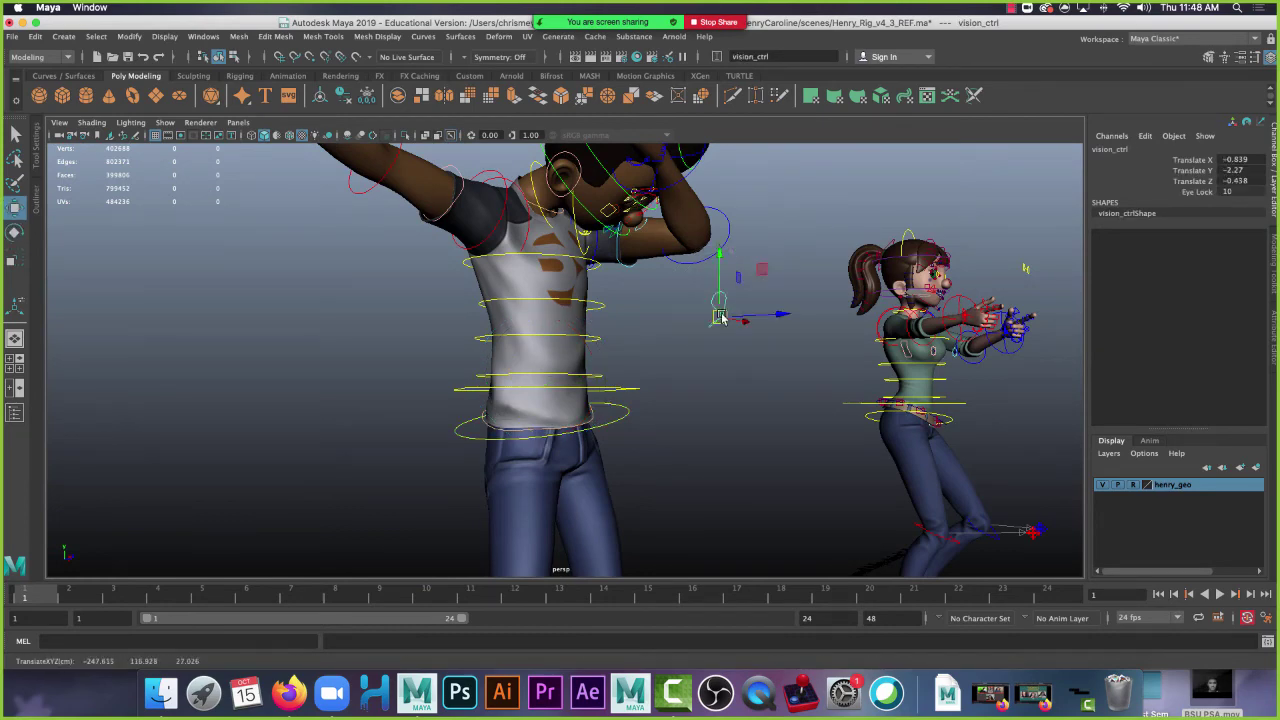
key("ctrl+z")
Inspect Henry's outstretched right hand and view the attributes of its index finger base control
left_click_drag(803, 203, 680, 218, "alt")
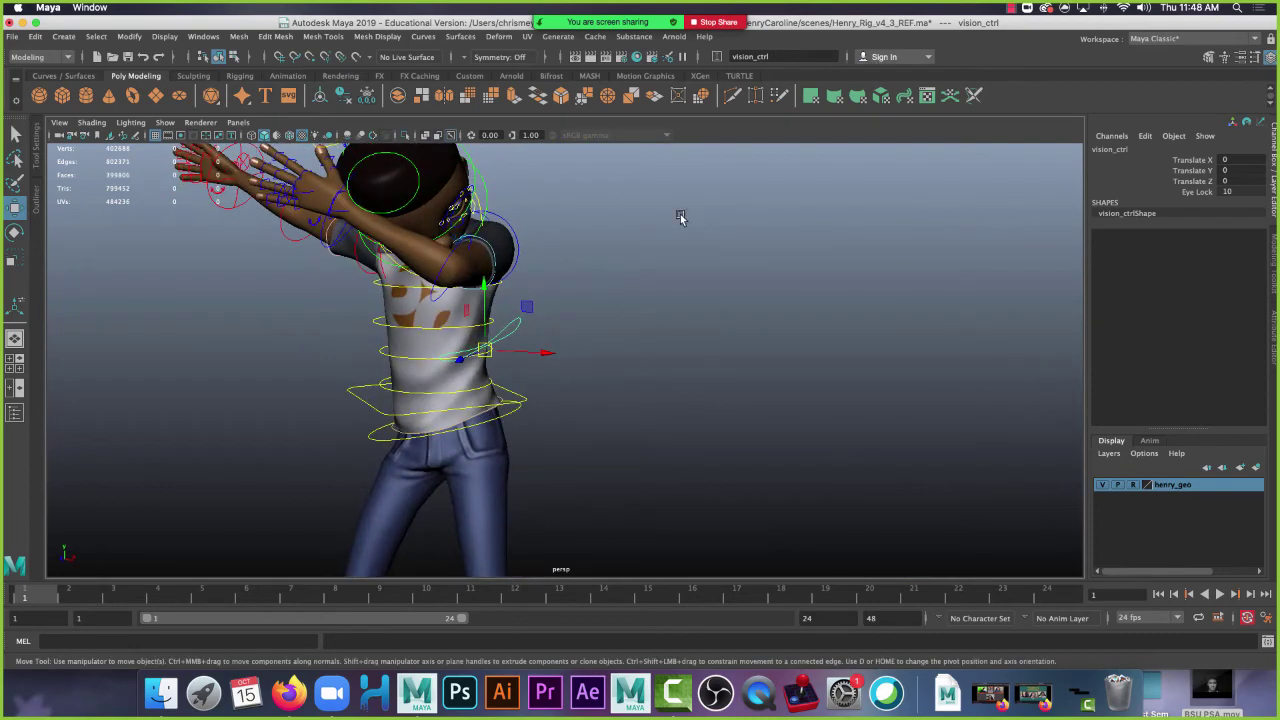
left_click_drag(615, 397, 441, 281, "alt")
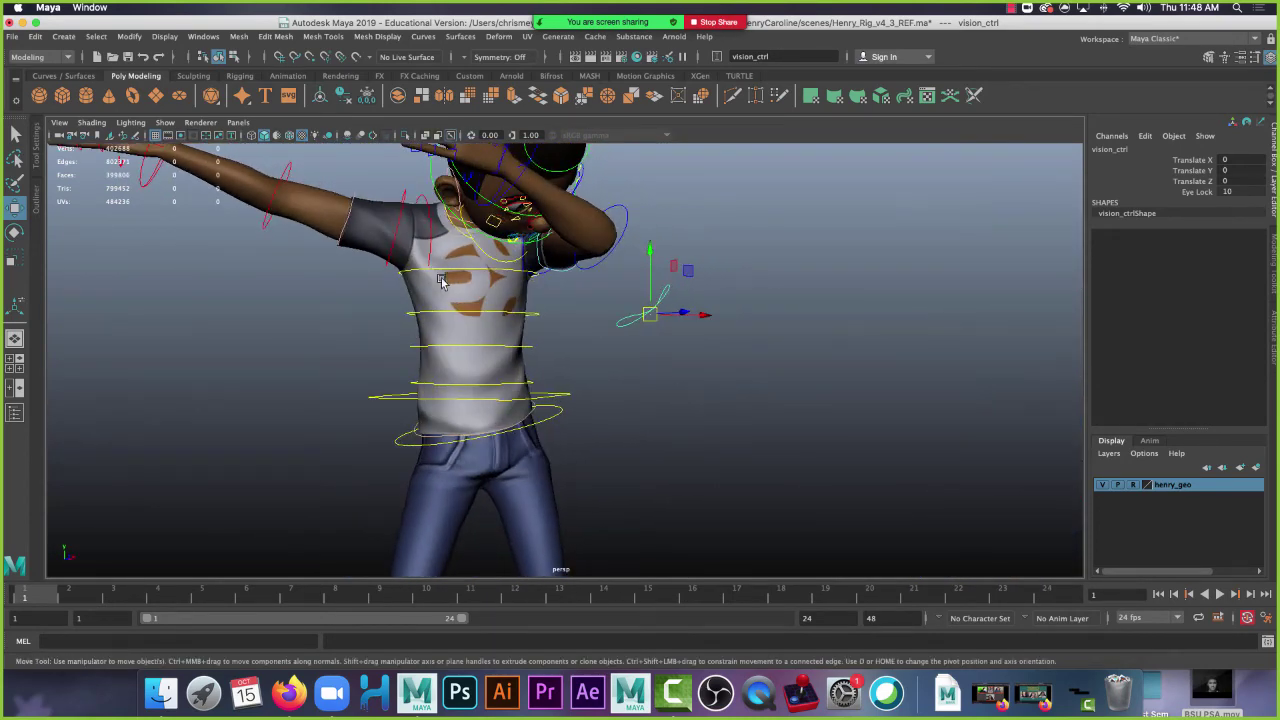
left_click_drag(329, 363, 569, 365, "alt")
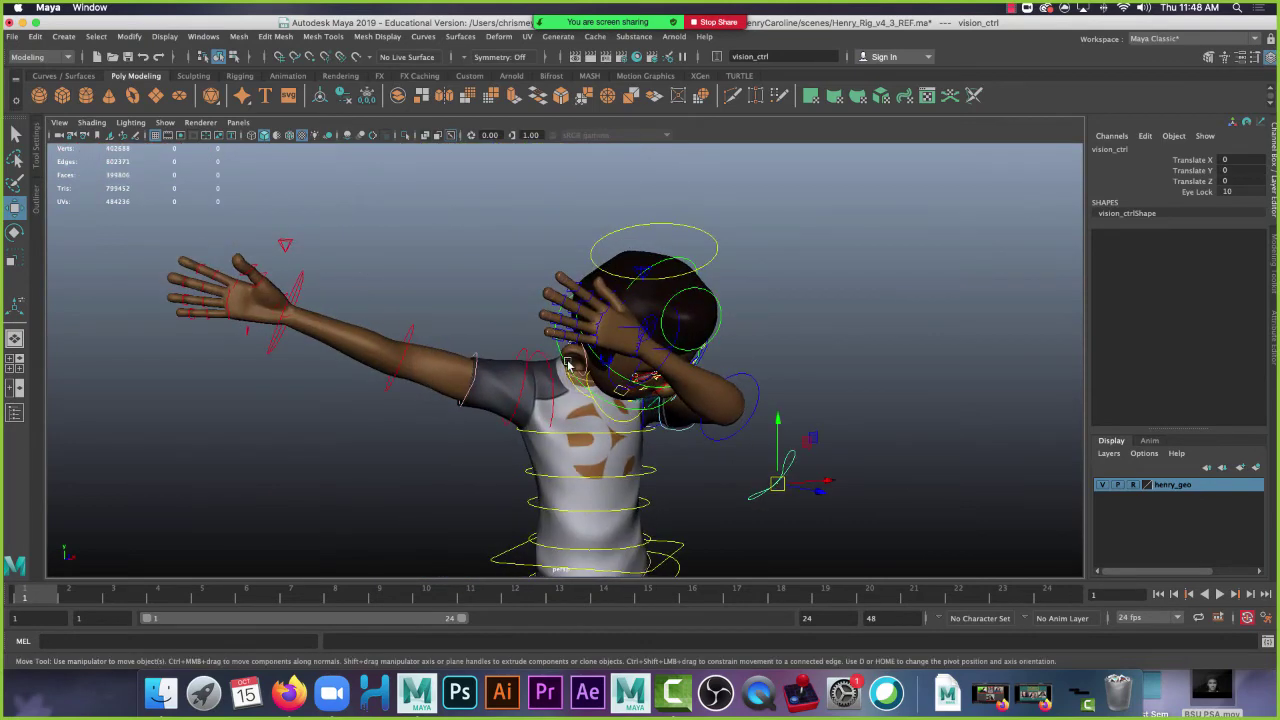
left_click(233, 290)
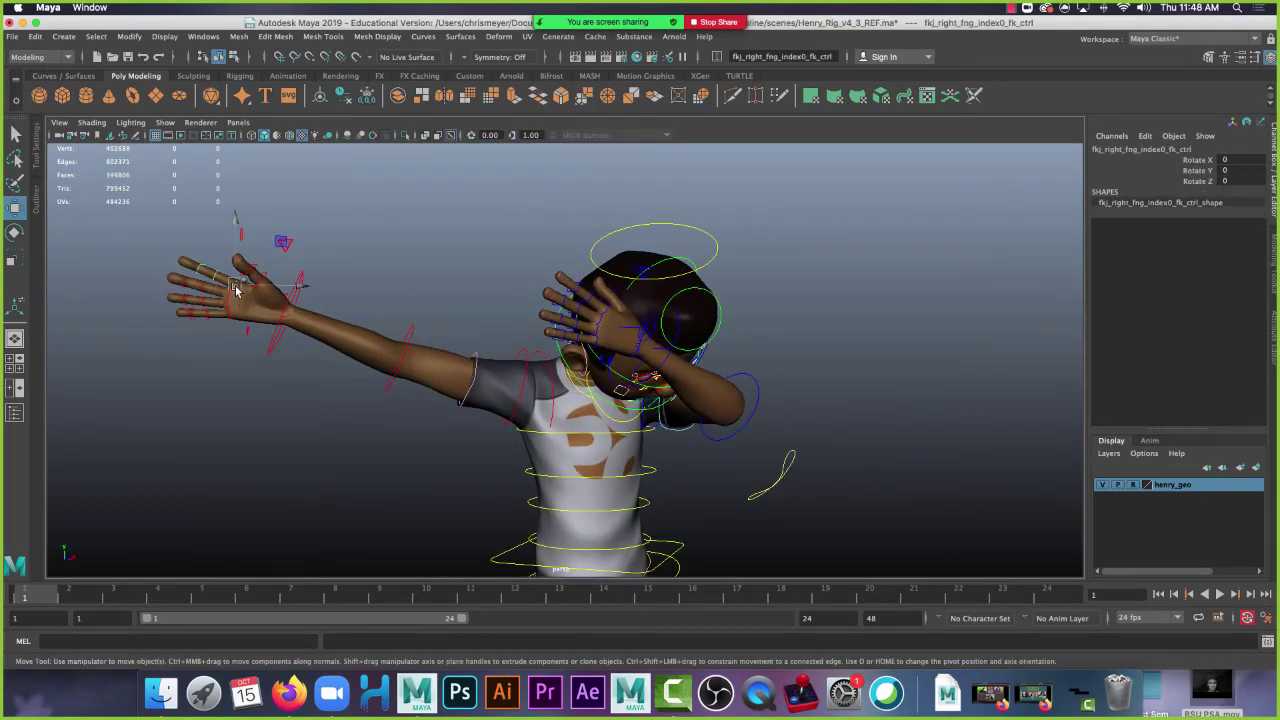
scroll(181, 319, "up", 5)
scroll(110, 320, "down", 5)
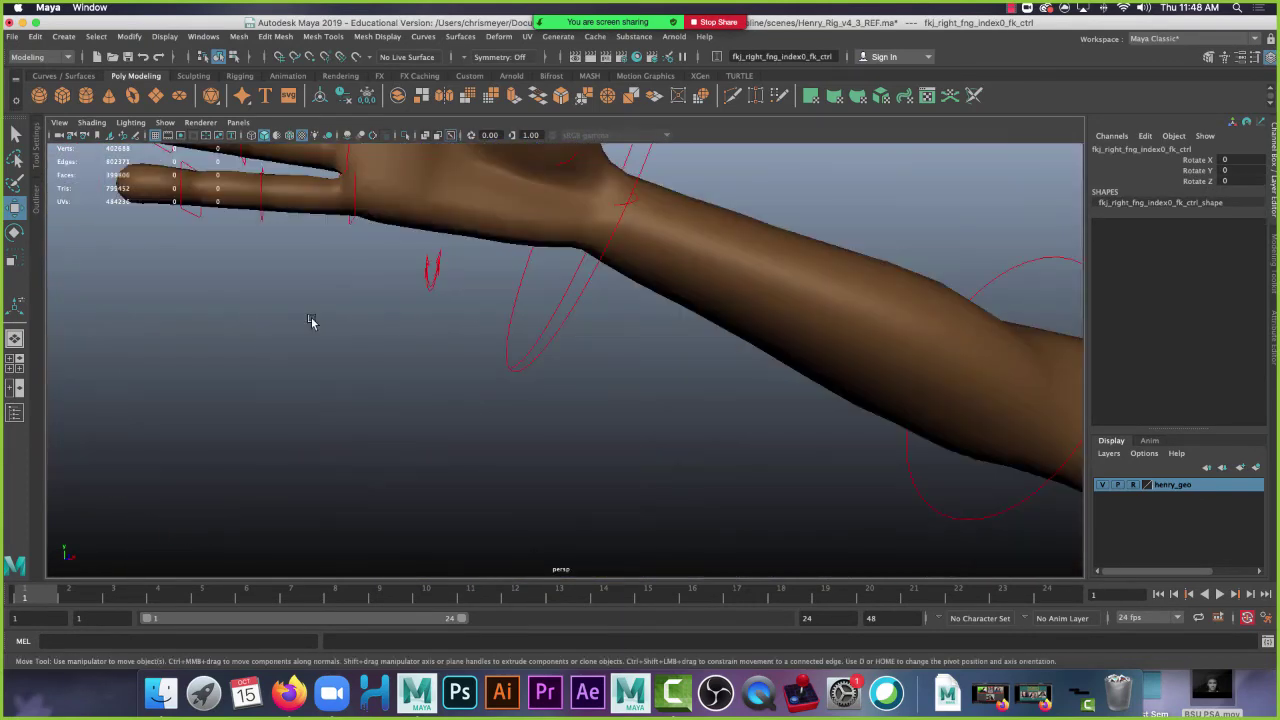
left_click_drag(314, 320, 580, 471, "alt")
middle_click_drag(782, 403, 700, 277, "alt")
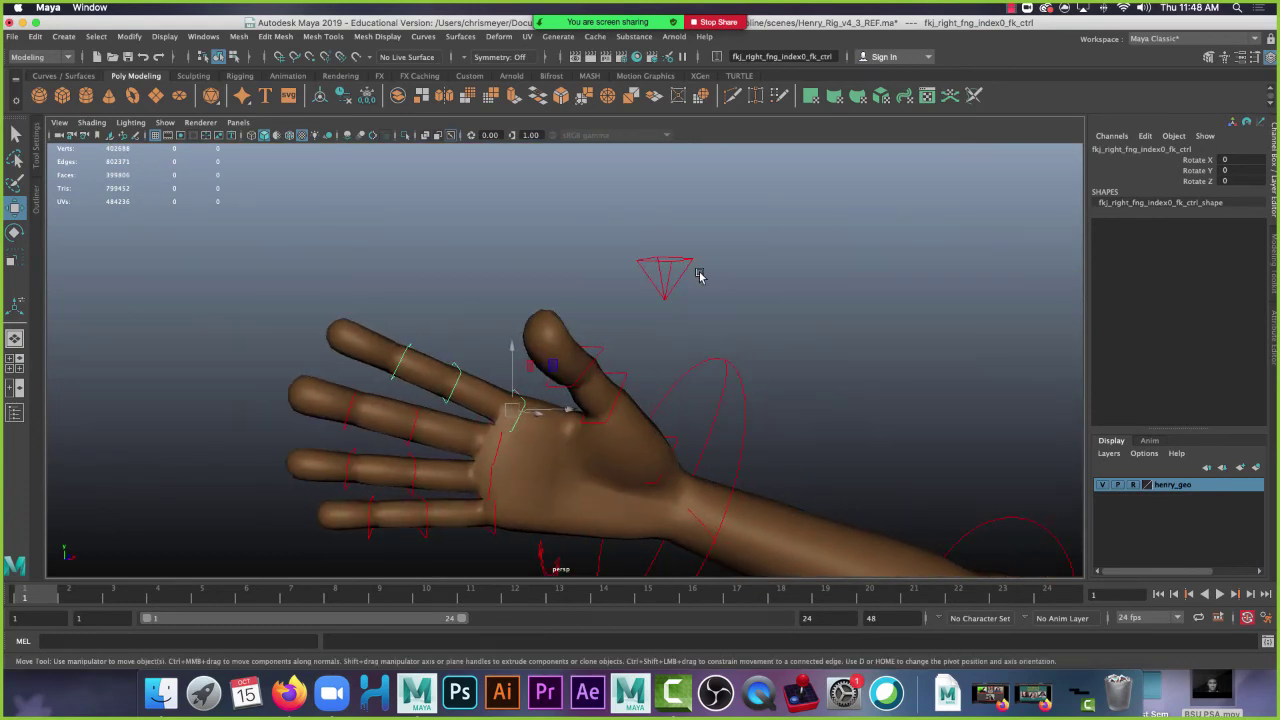
View the attributes of Henry's right_arm_settings_ctrl and the right_arm_fk_ctrl around the wrist
left_click(661, 259)
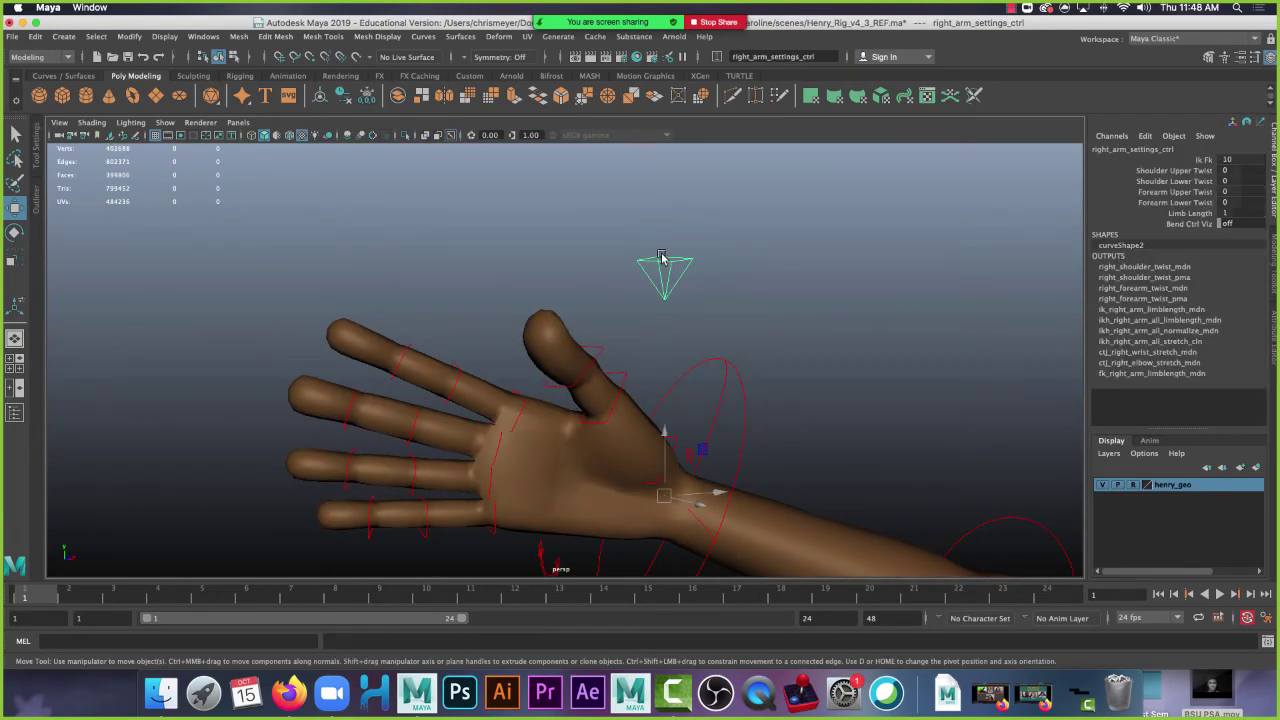
left_click(742, 404)
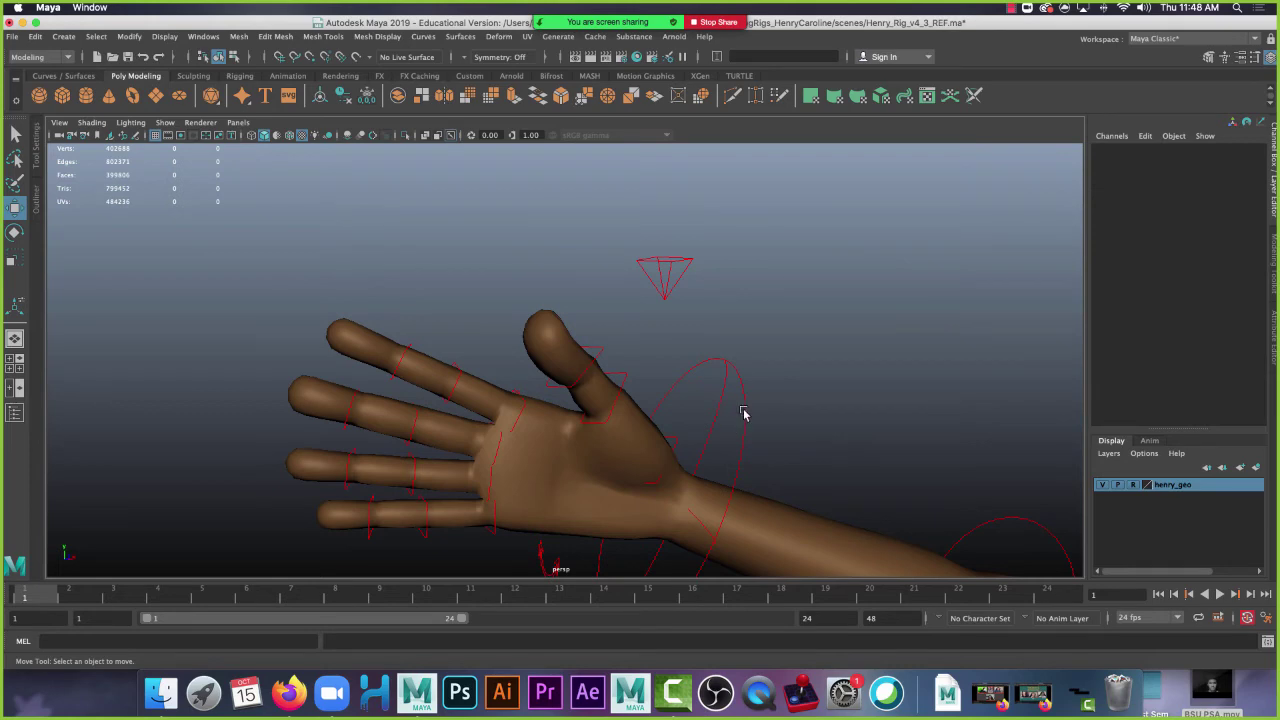
left_click(743, 408)
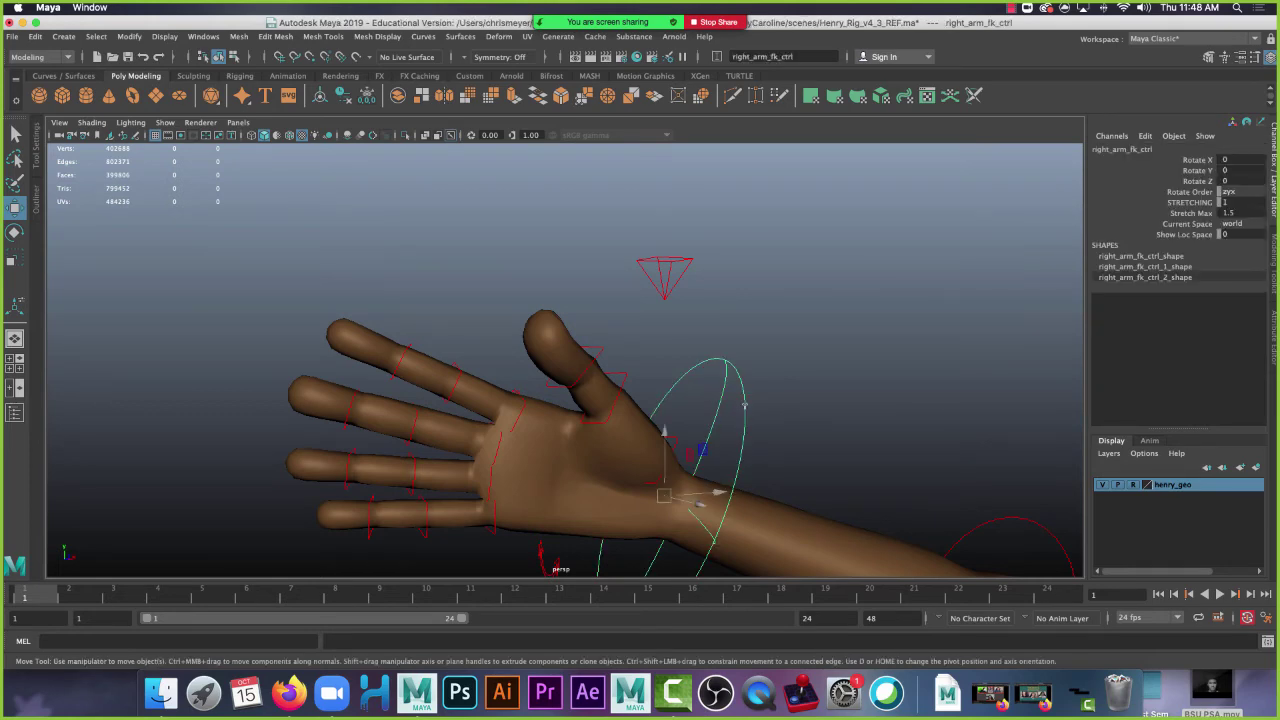
View the attributes of Henry's right_finger_settings_ctrl from the back of the right hand
left_click_drag(815, 458, 781, 290, "alt")
left_click_drag(717, 299, 643, 421, "alt")
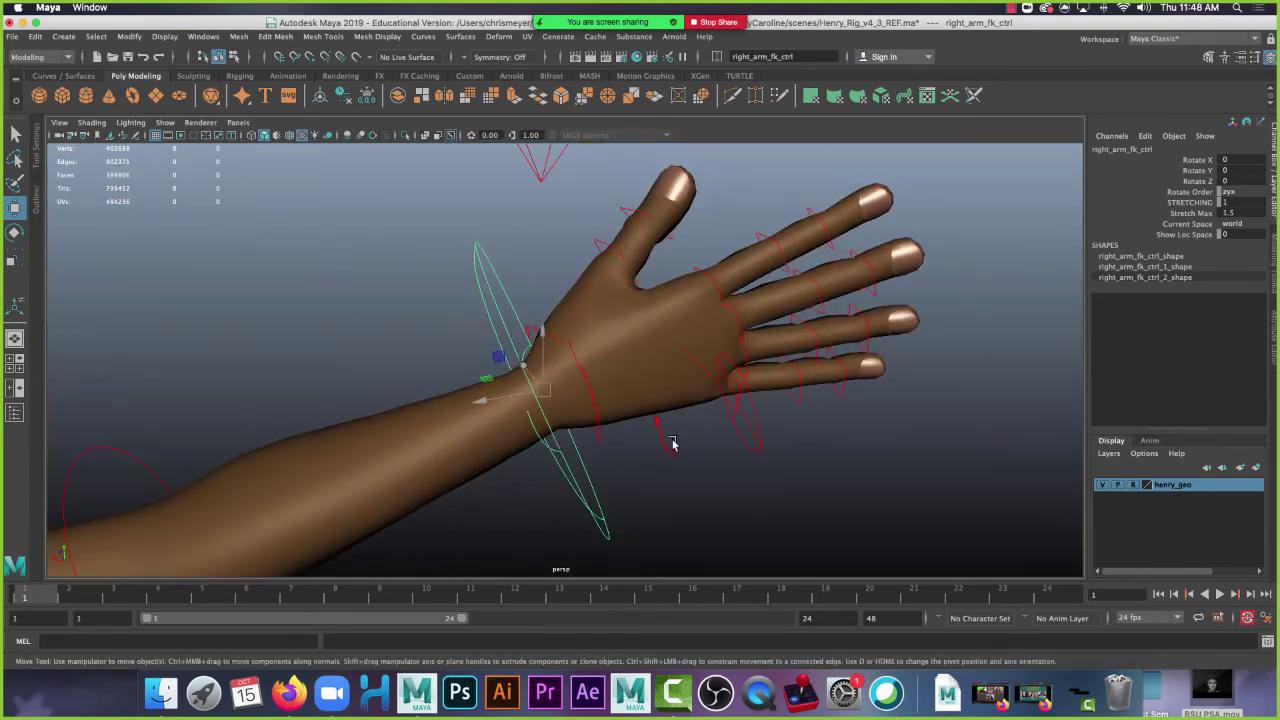
left_click(668, 443)
left_click(754, 428)
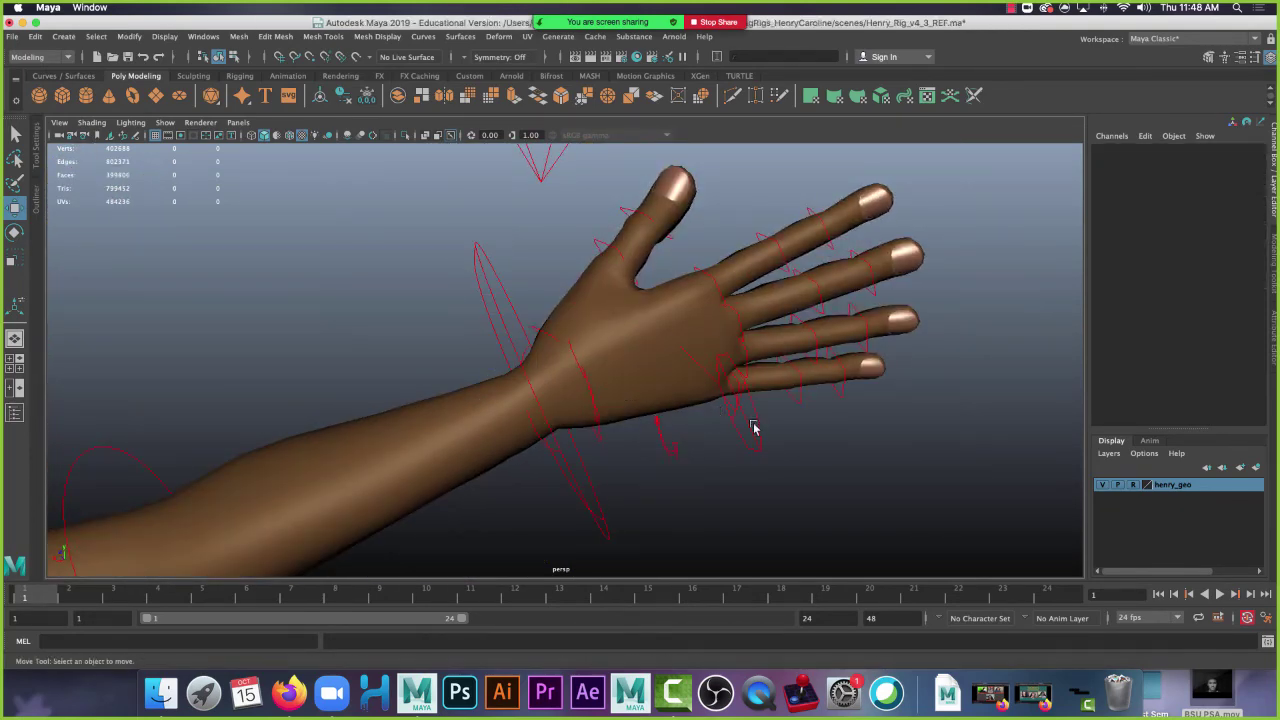
left_click(760, 441)
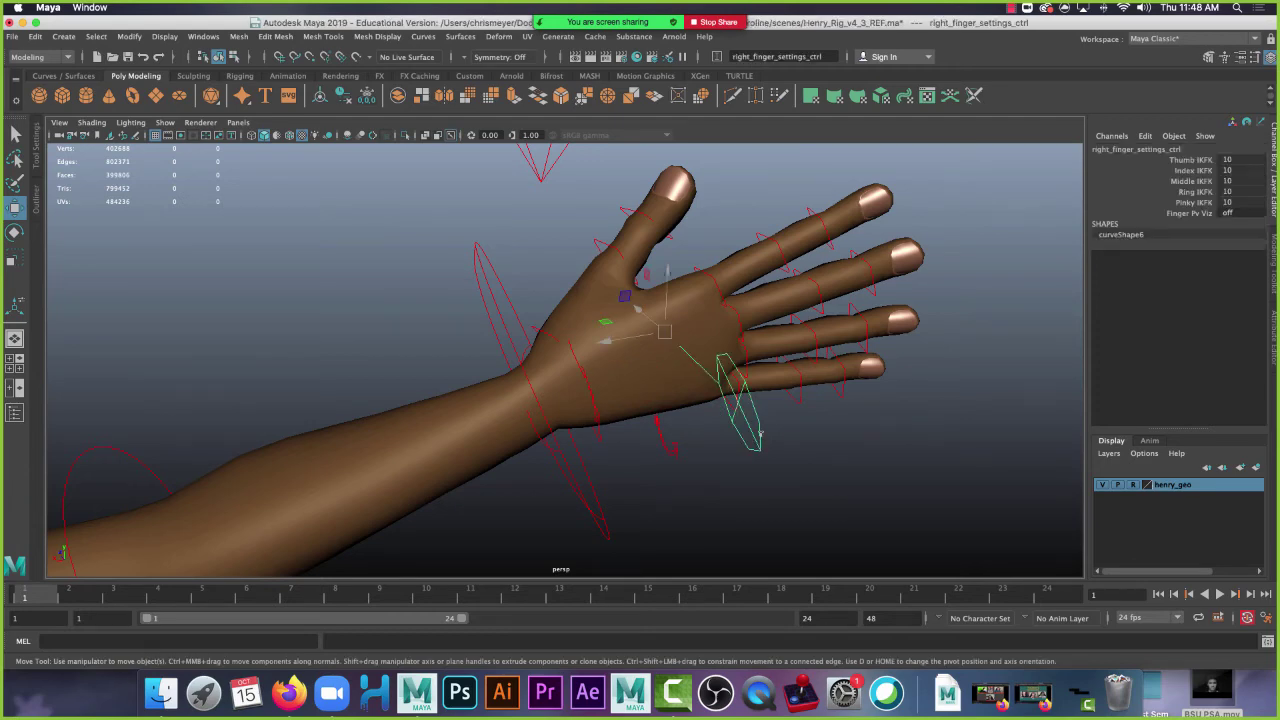
View the attributes of Henry's right thumb base control, outer pinky control and right_finger_cup_ctrl
left_click_drag(700, 471, 648, 349, "alt")
left_click(625, 339)
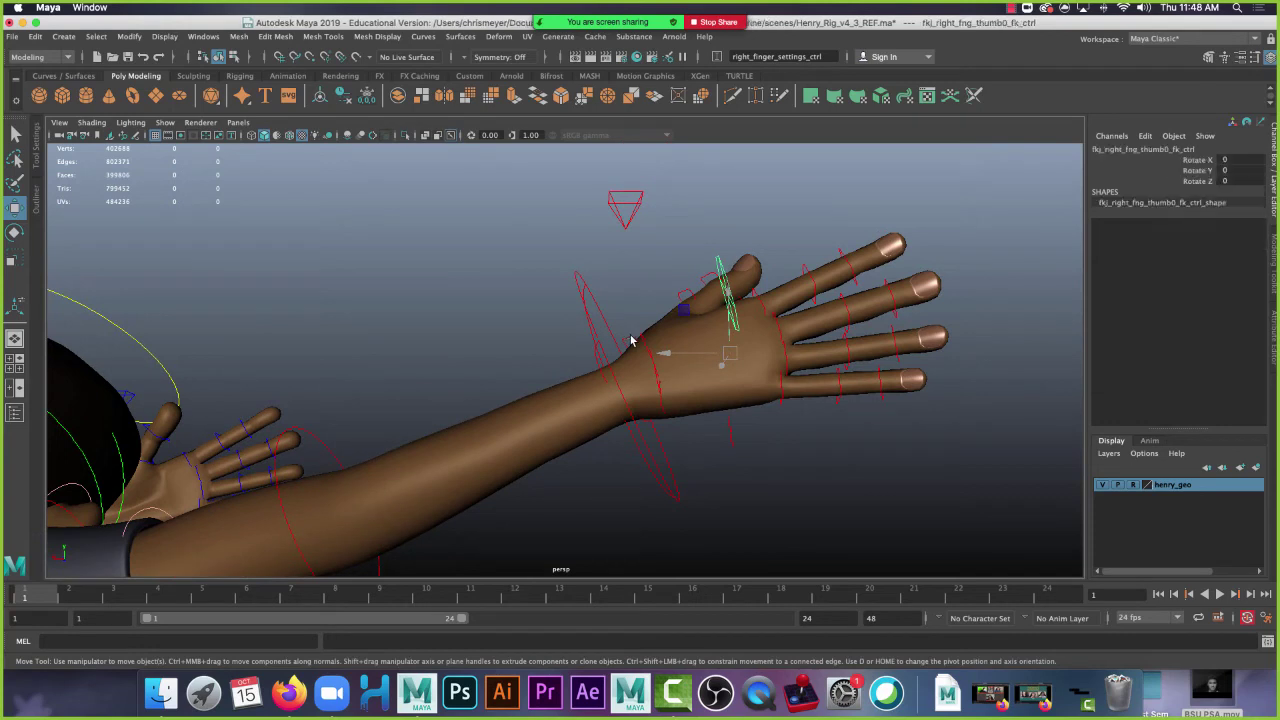
left_click(826, 441)
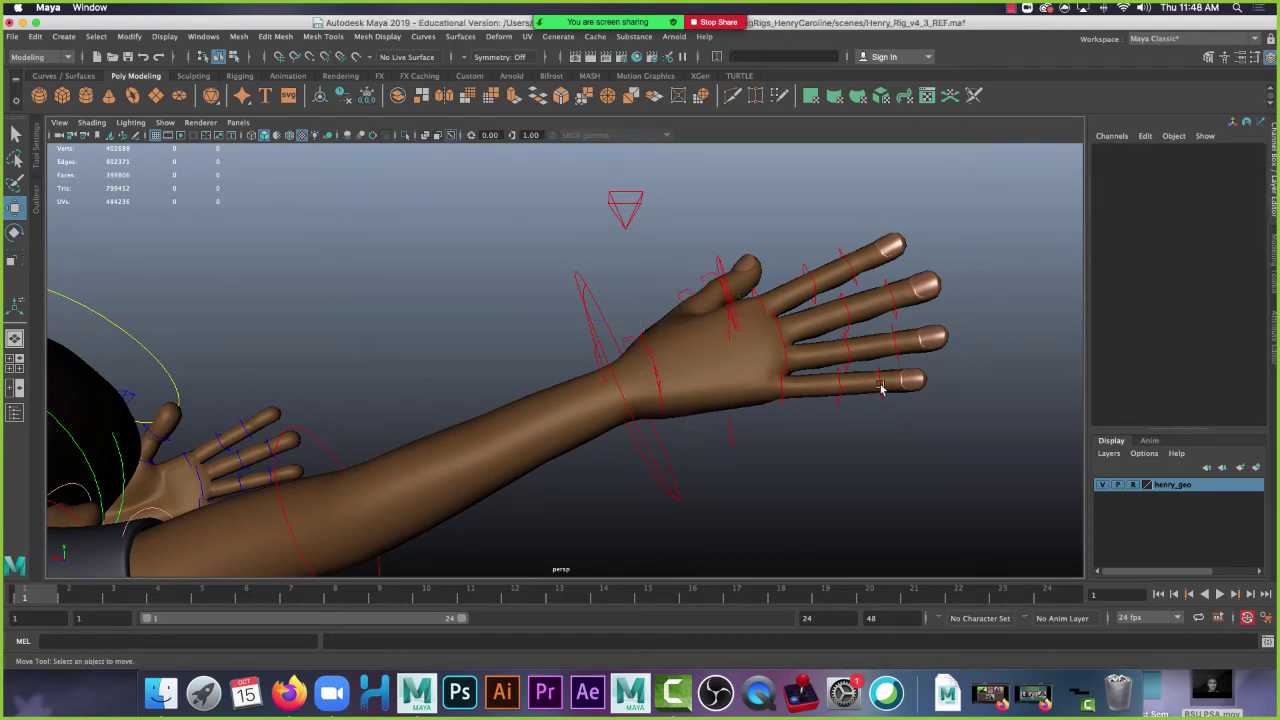
left_click(879, 384)
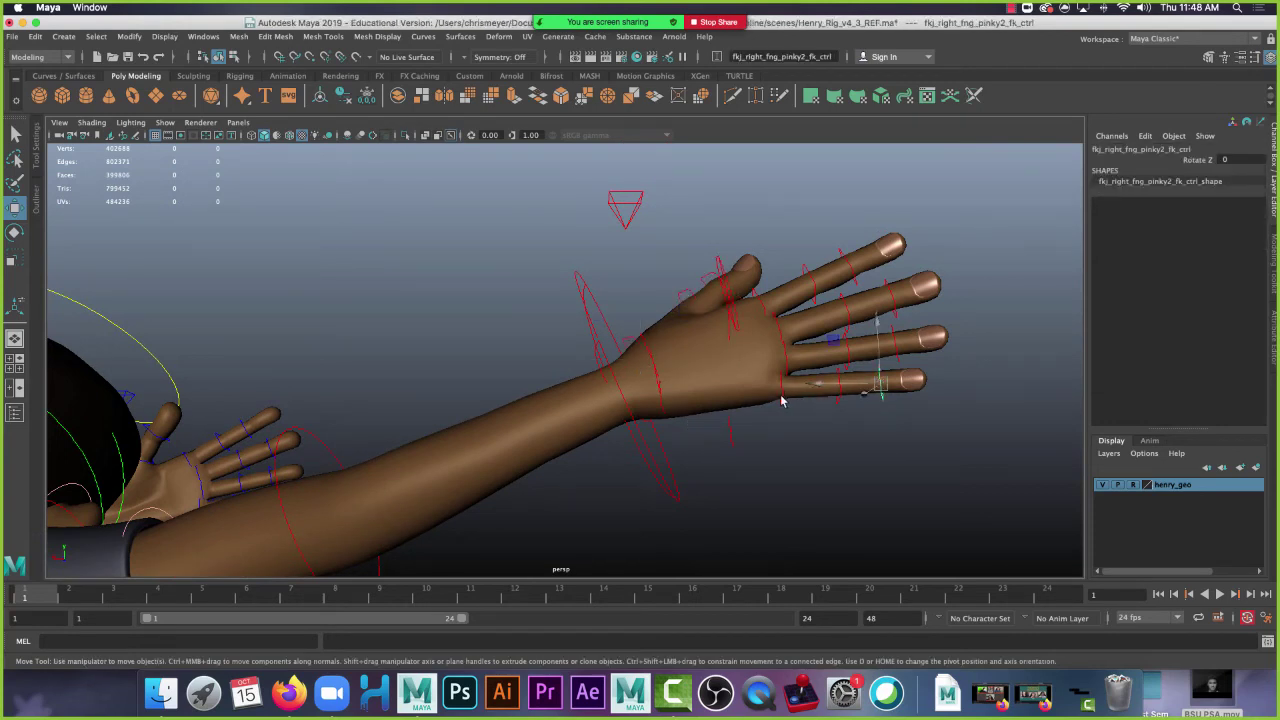
left_click(736, 437)
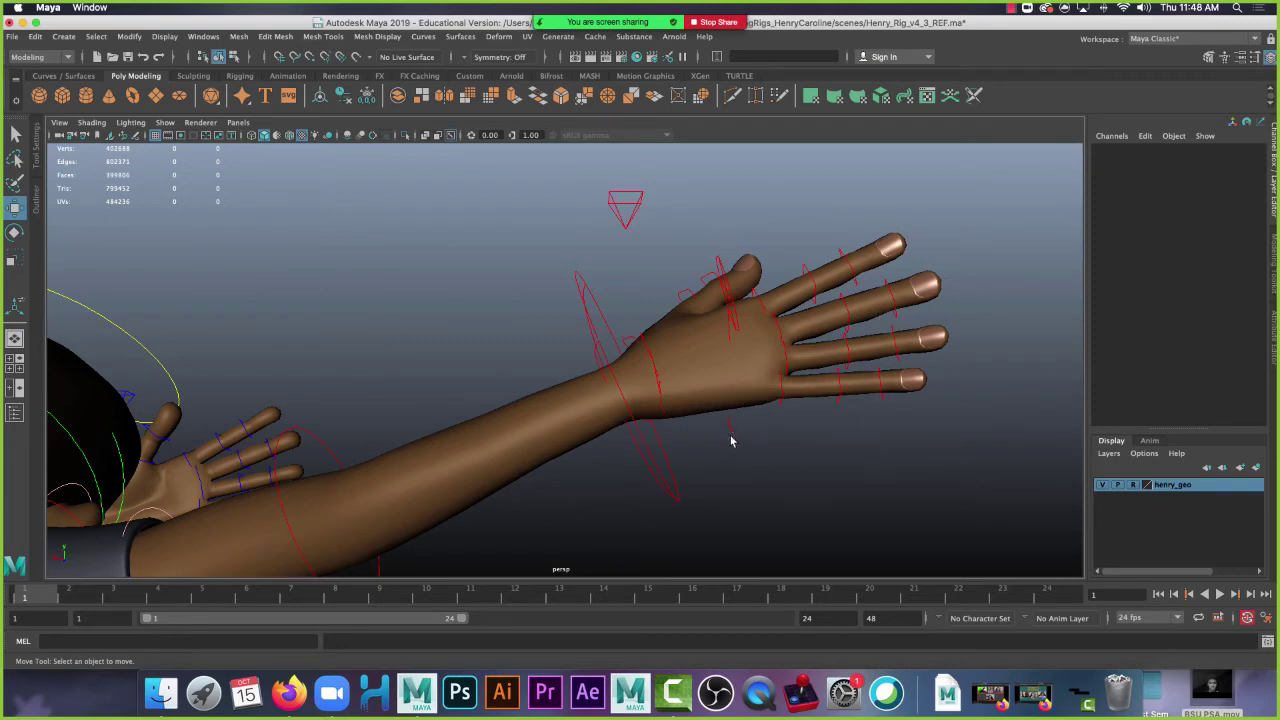
left_click(733, 441)
View the attributes of Henry's right sleeve control, right_shoulder_fk_ctrl and left_arm_settings_ctrl
left_click_drag(797, 460, 432, 438, "alt")
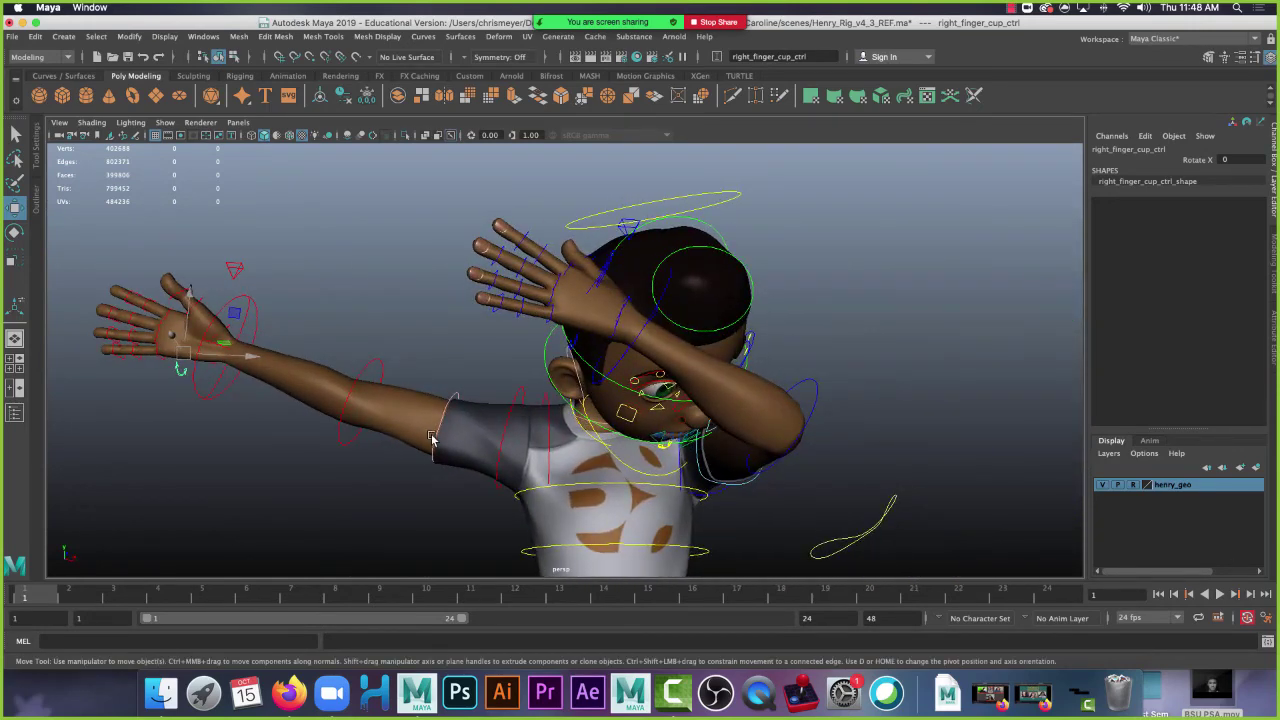
left_click(442, 432)
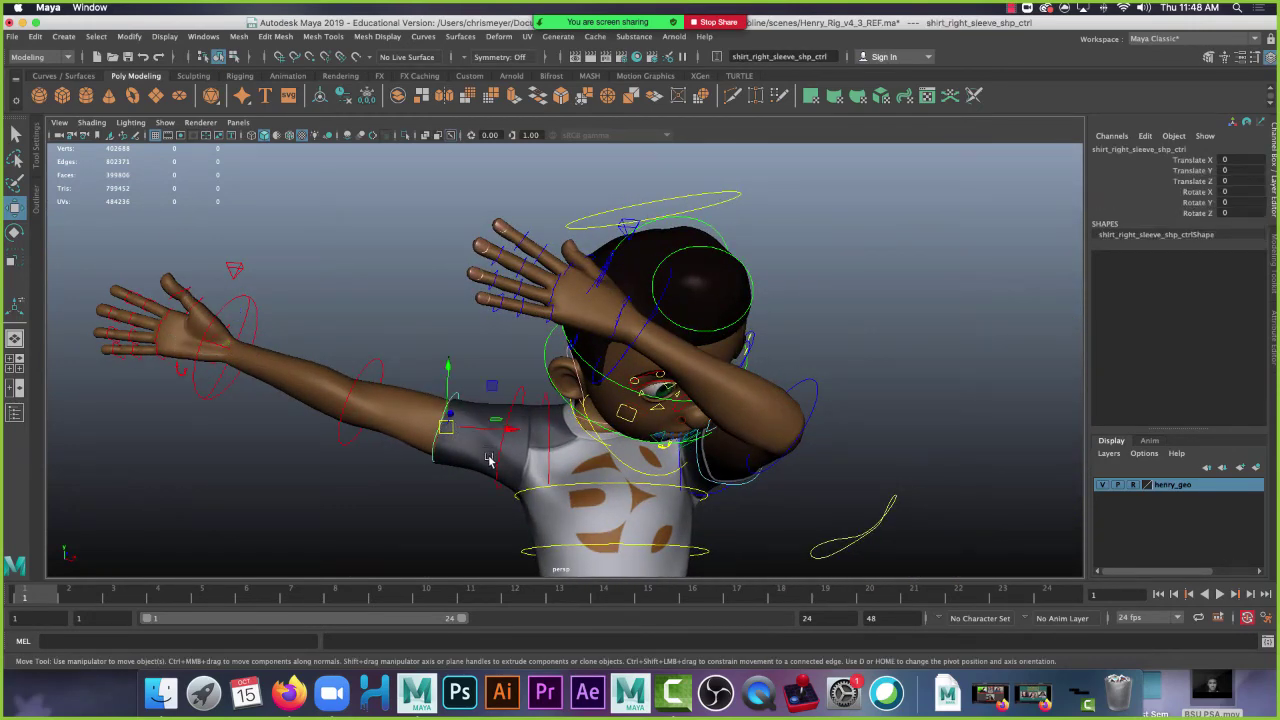
left_click(501, 466)
left_click(501, 460)
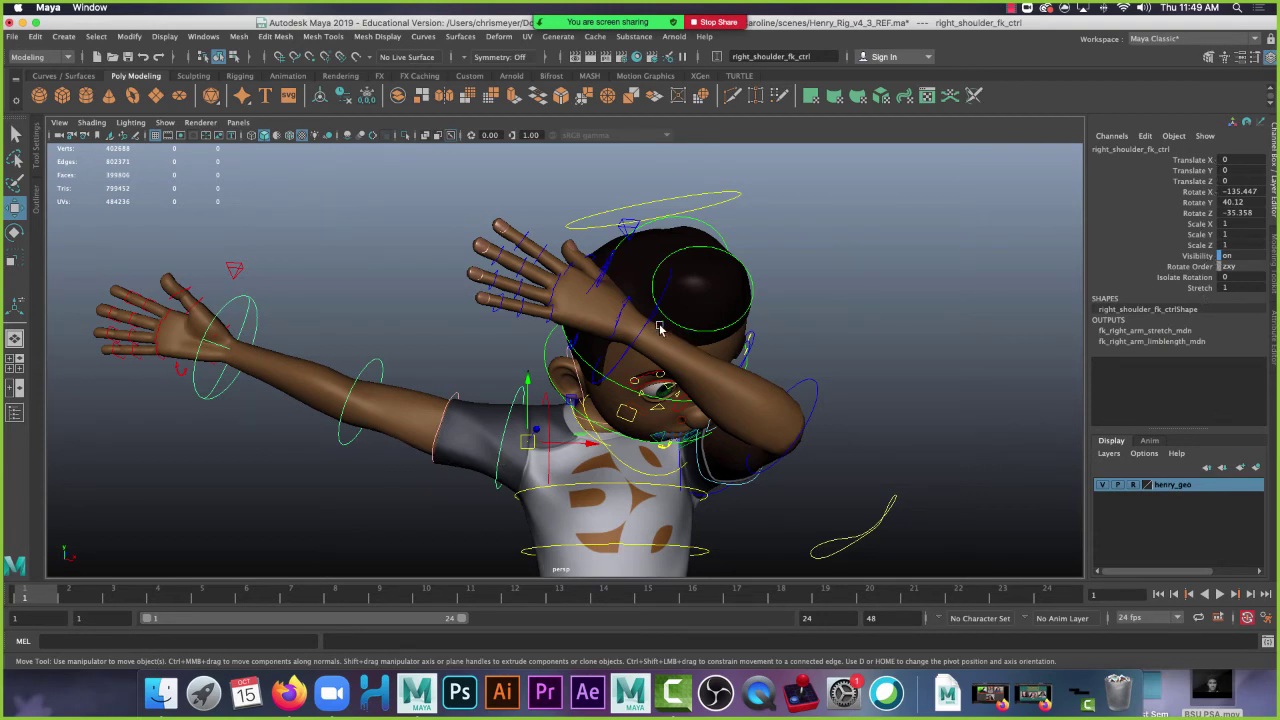
left_click(632, 231)
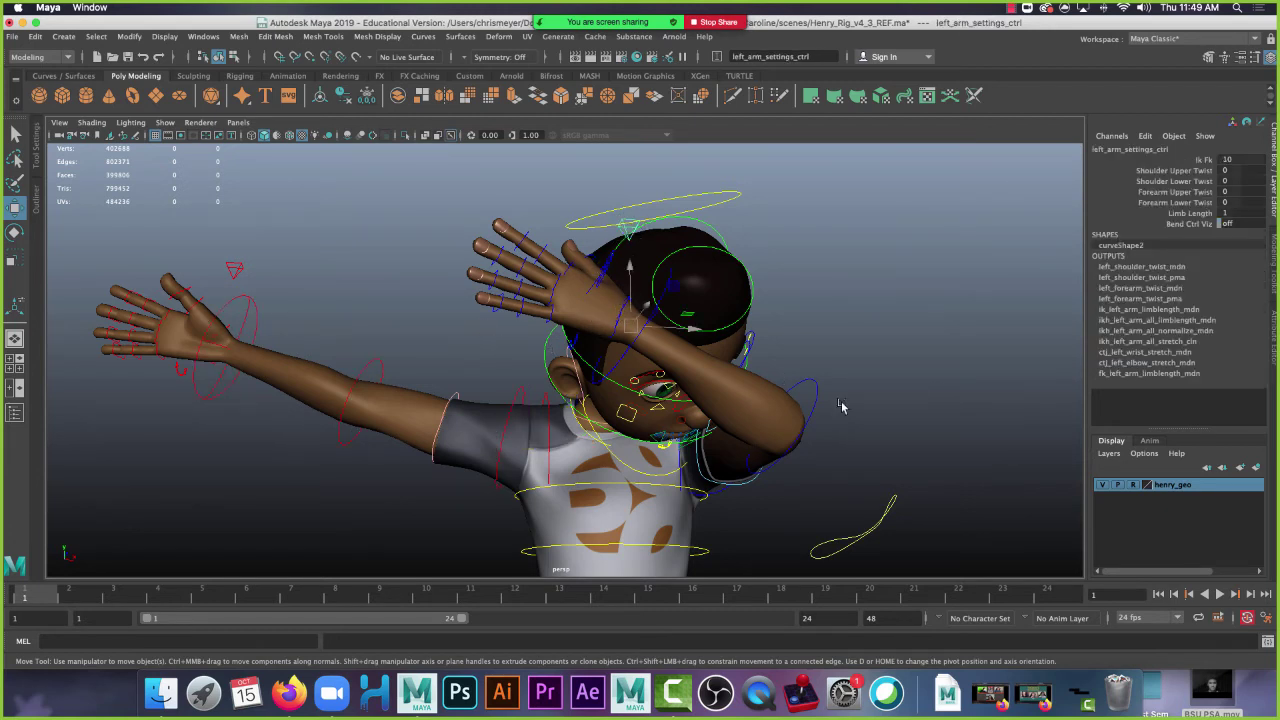
Select the base FK control of Henry's right index finger and activate the Rotate tool
left_click(172, 306)
left_click(167, 310)
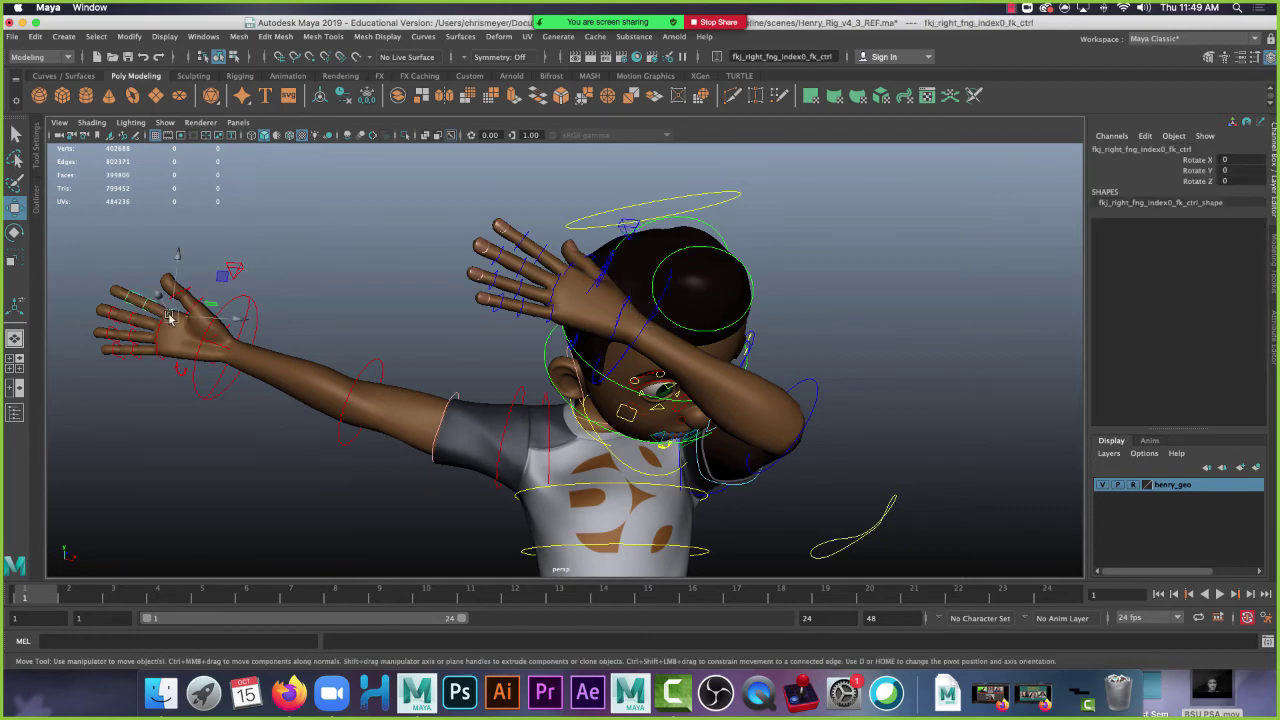
right_click_drag(171, 323, 294, 363, "alt")
left_click_drag(294, 363, 171, 371, "alt")
right_click_drag(171, 371, 531, 403, "alt")
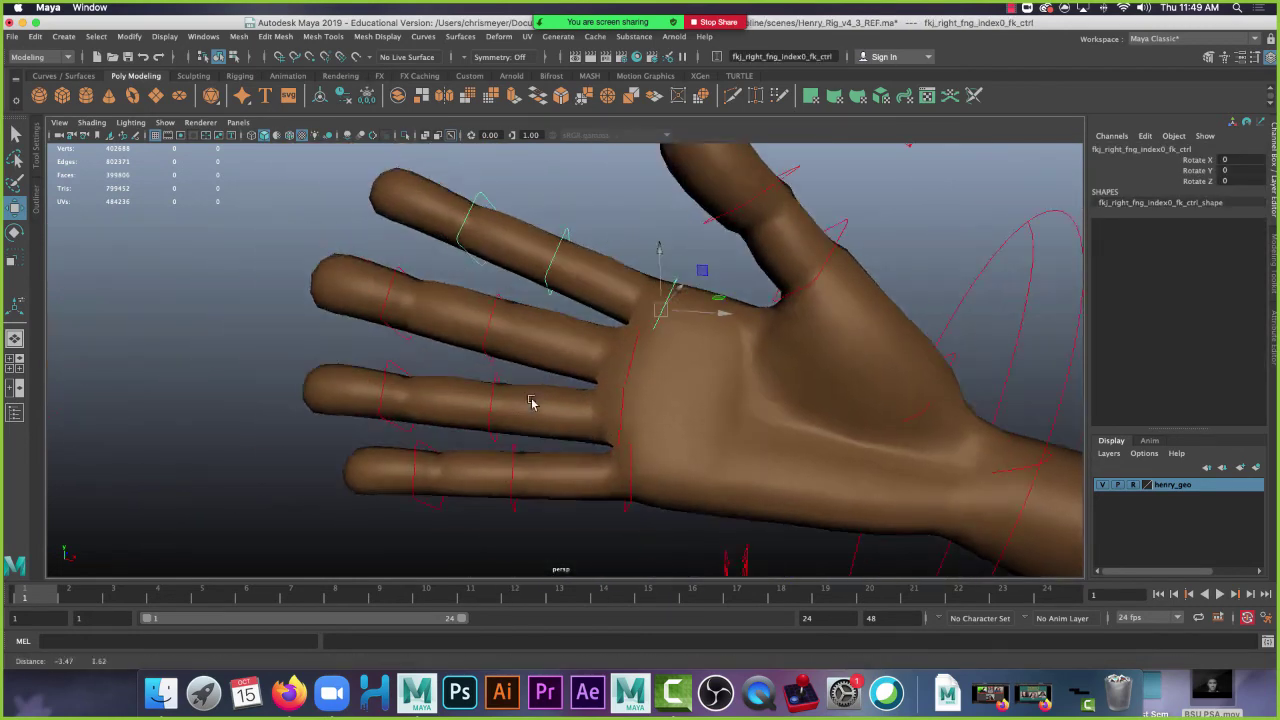
left_click_drag(531, 403, 563, 491, "alt")
key("e")
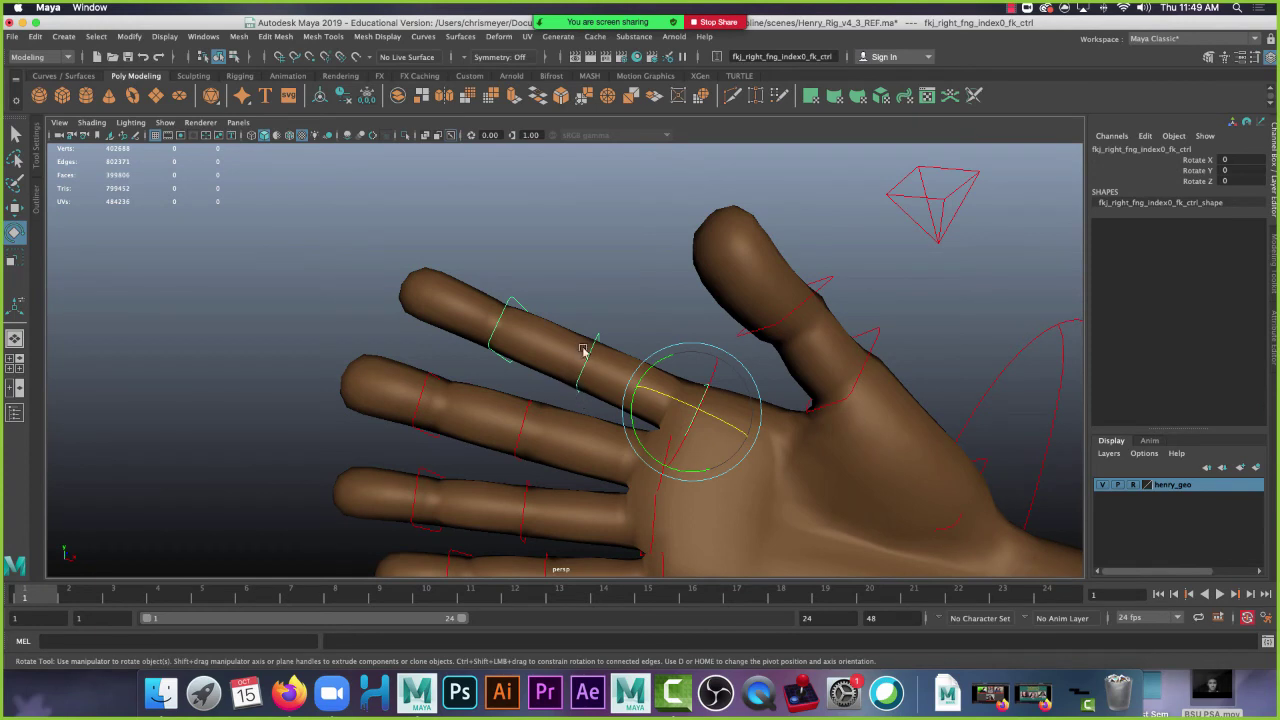
left_click(533, 297)
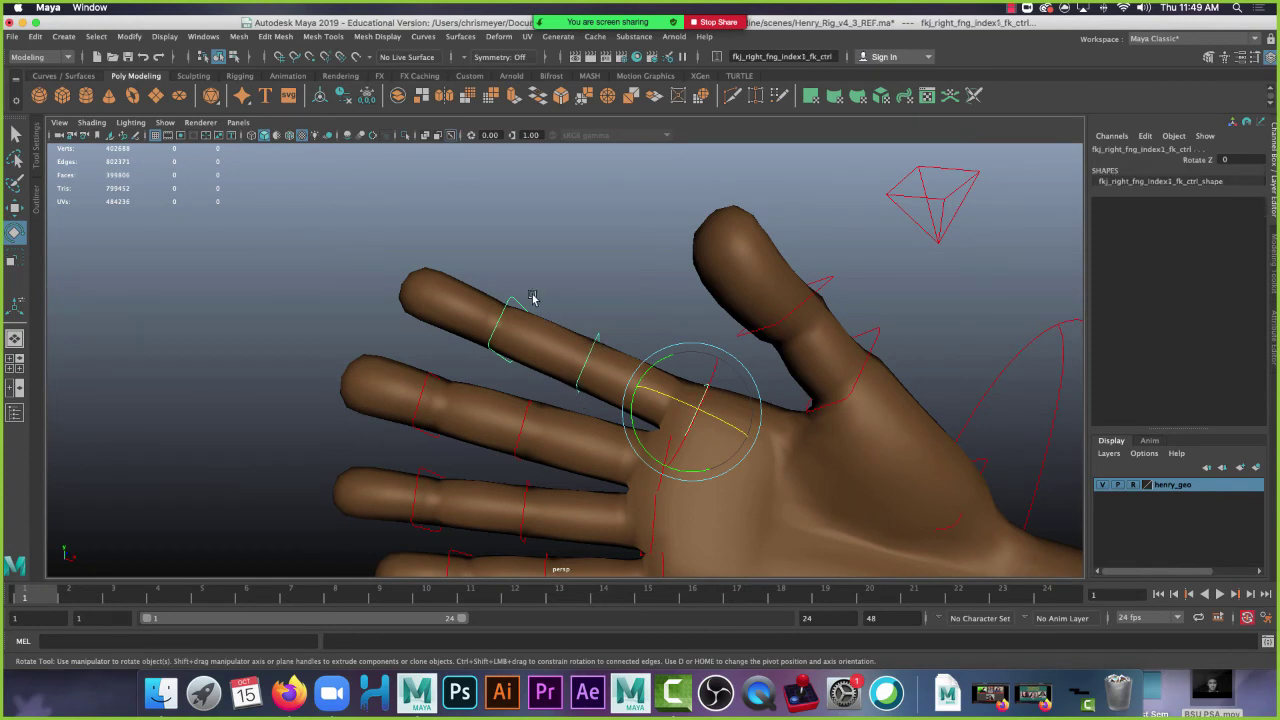
left_click(598, 286)
left_click(700, 381)
key("q")
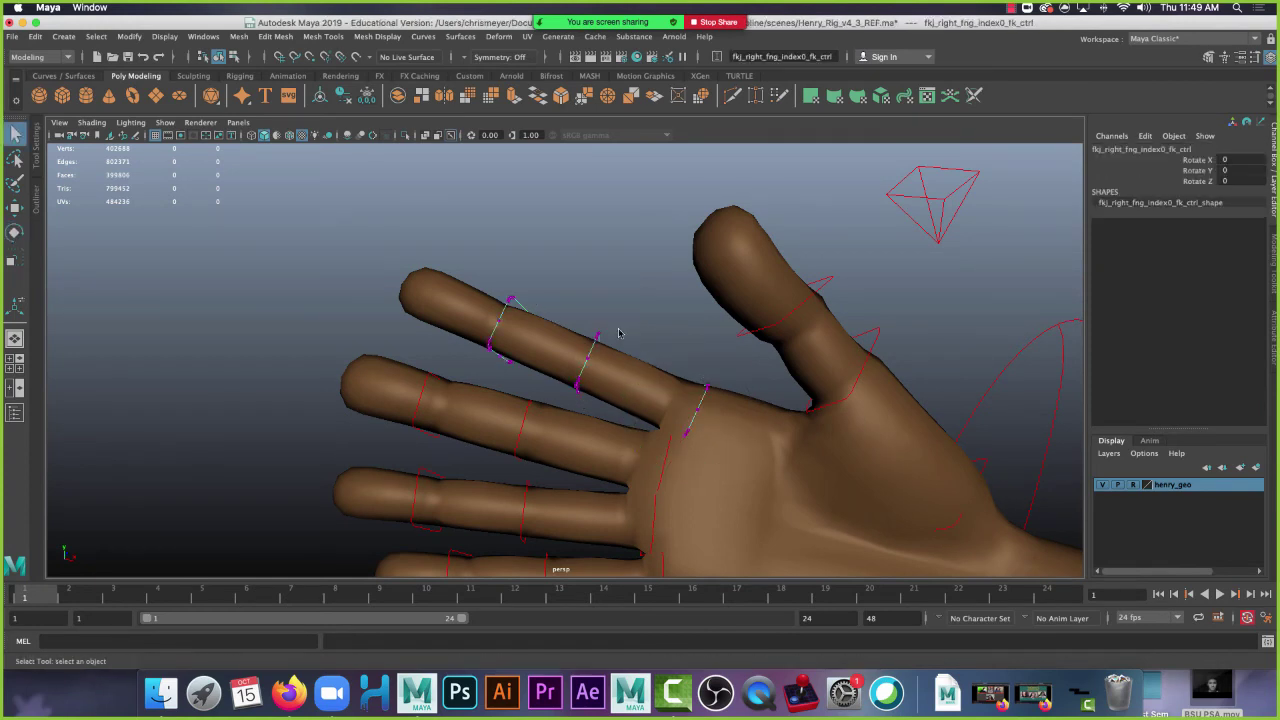
left_click(637, 317)
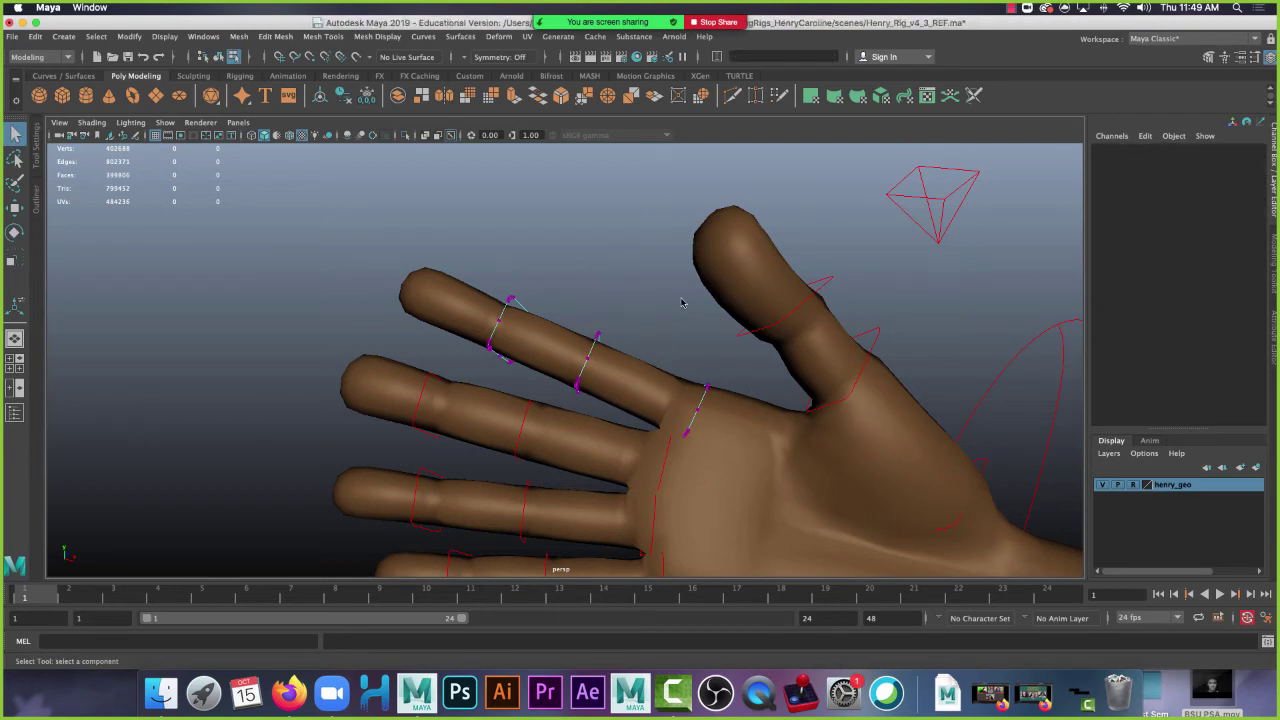
right_click_drag(640, 316, 665, 296)
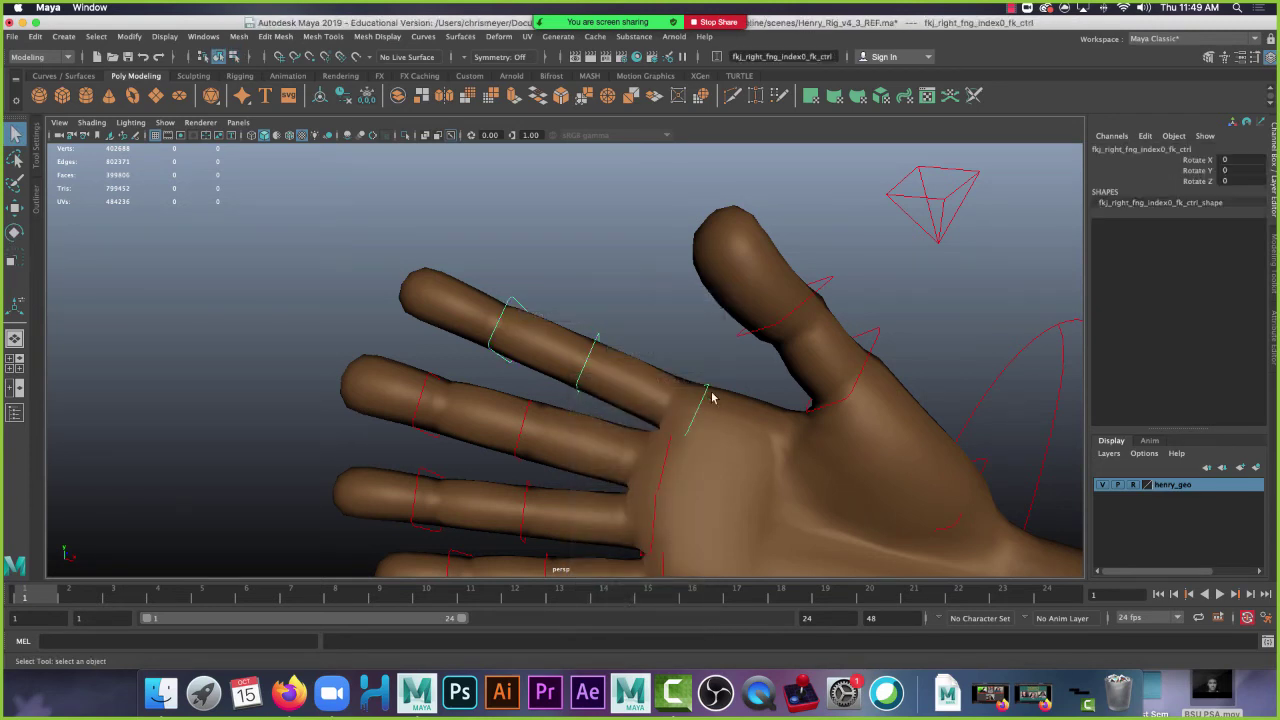
Try curling Henry's right index finger by selecting its three FK controls and rotating them together
left_click(589, 364)
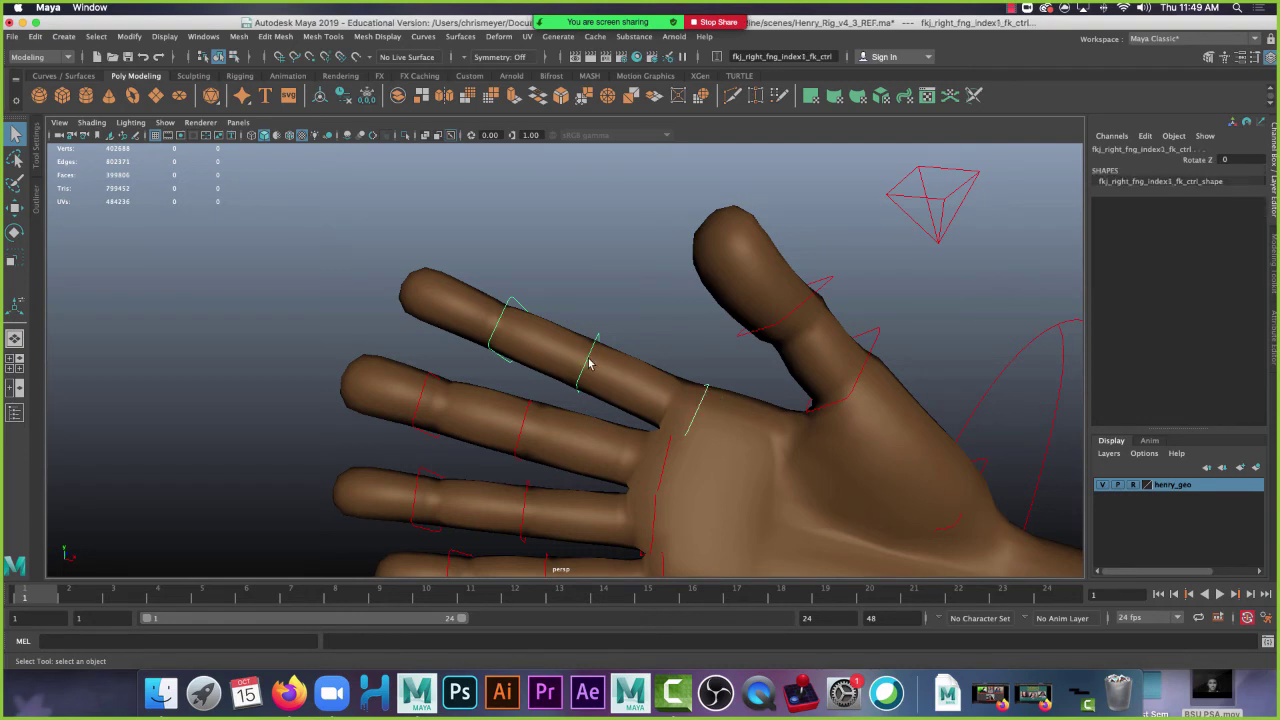
left_click(502, 320)
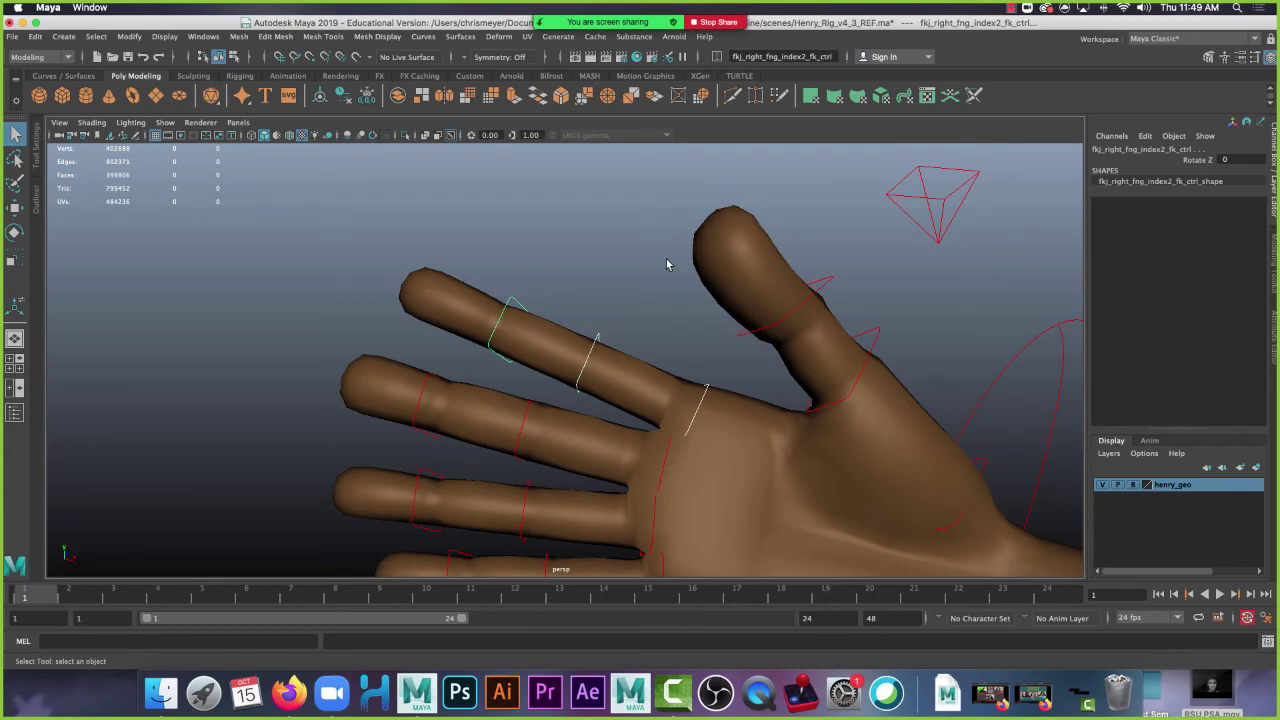
key("e")
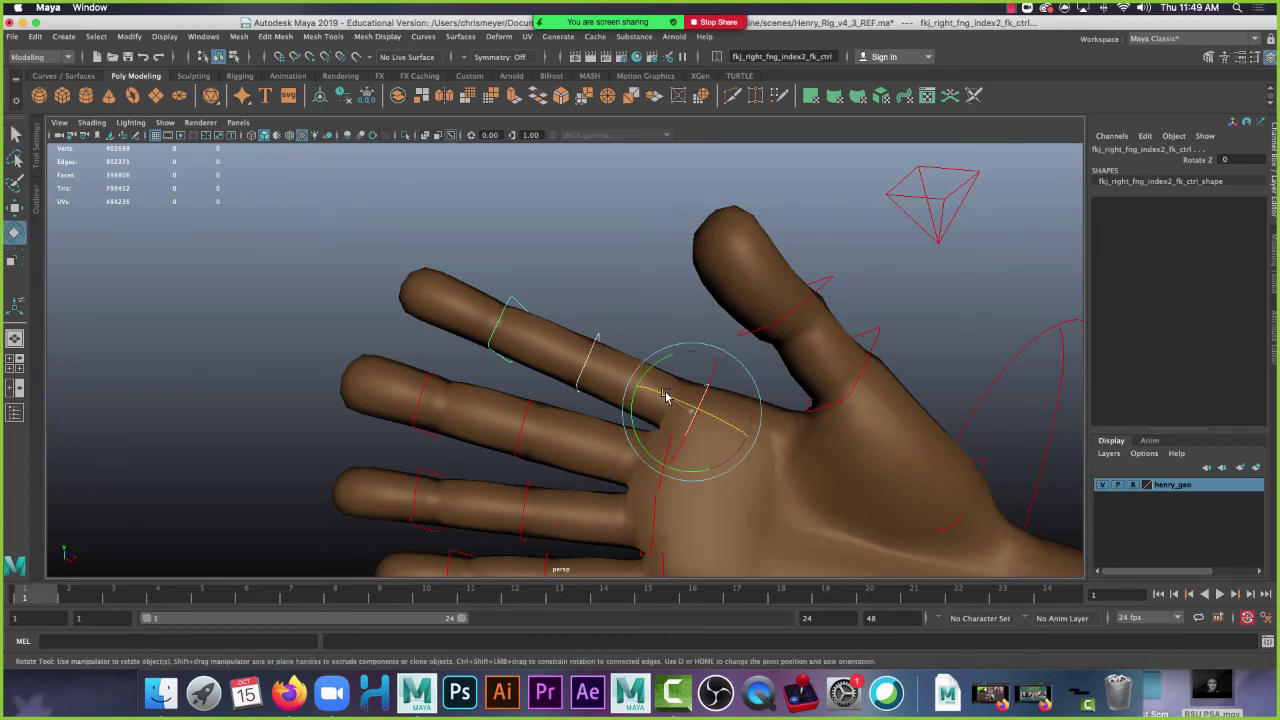
left_click_drag(665, 396, 722, 487)
left_click(500, 443)
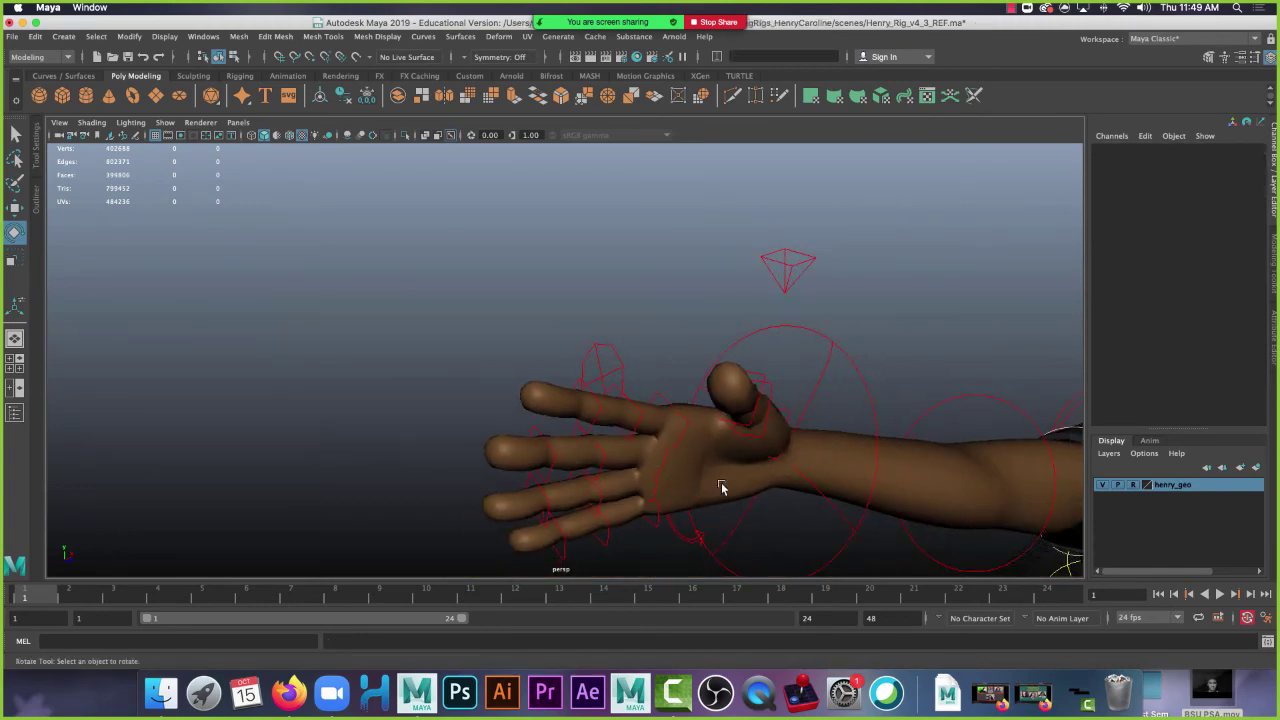
Try curling Henry's right thumb by rotating its thumb1 and thumb2 FK controls to a Rotate Z of about -80, and undo it
left_click_drag(746, 423, 689, 423, "alt")
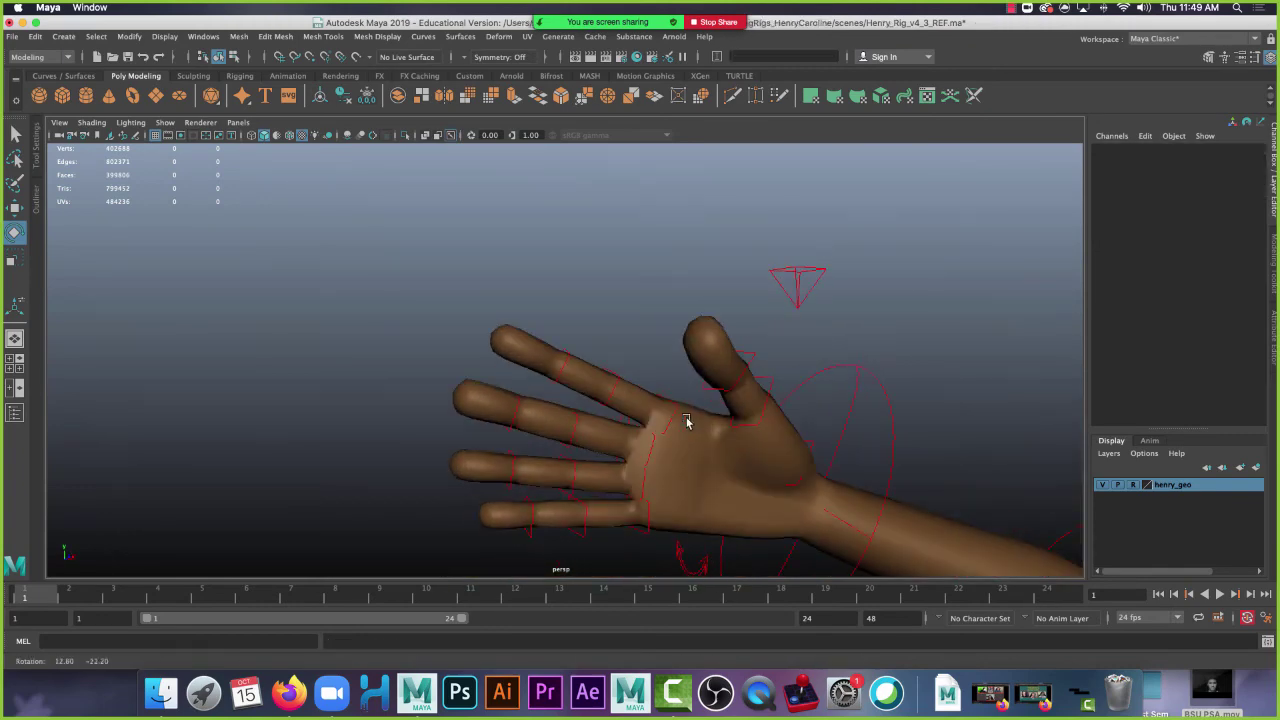
left_click(760, 420)
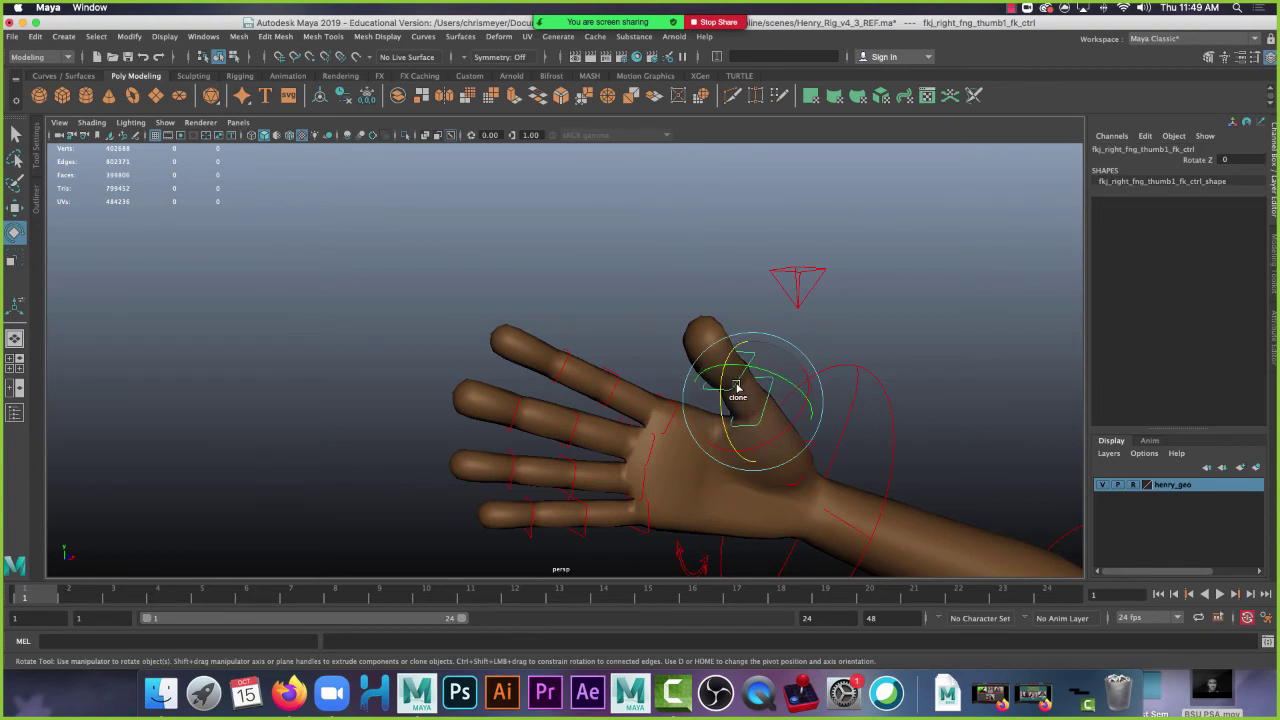
key("q")
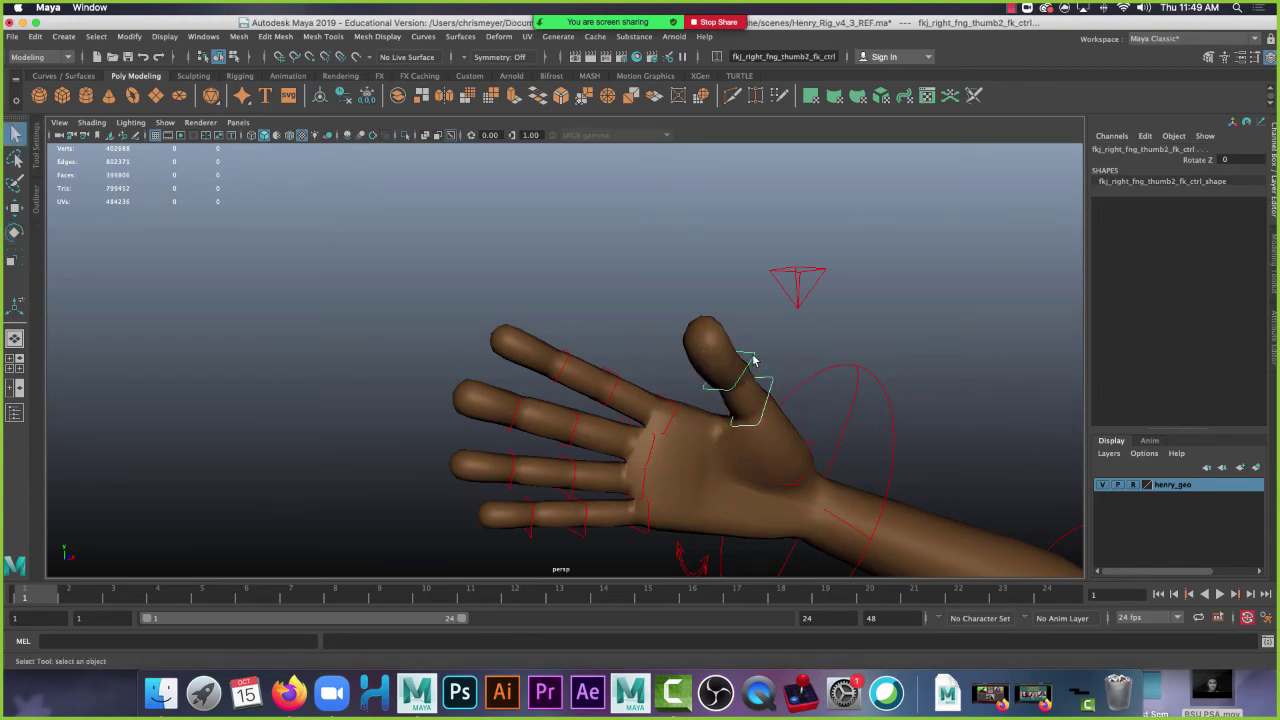
key("e")
left_click_drag(725, 412, 743, 460)
left_click_drag(657, 360, 622, 358, "alt")
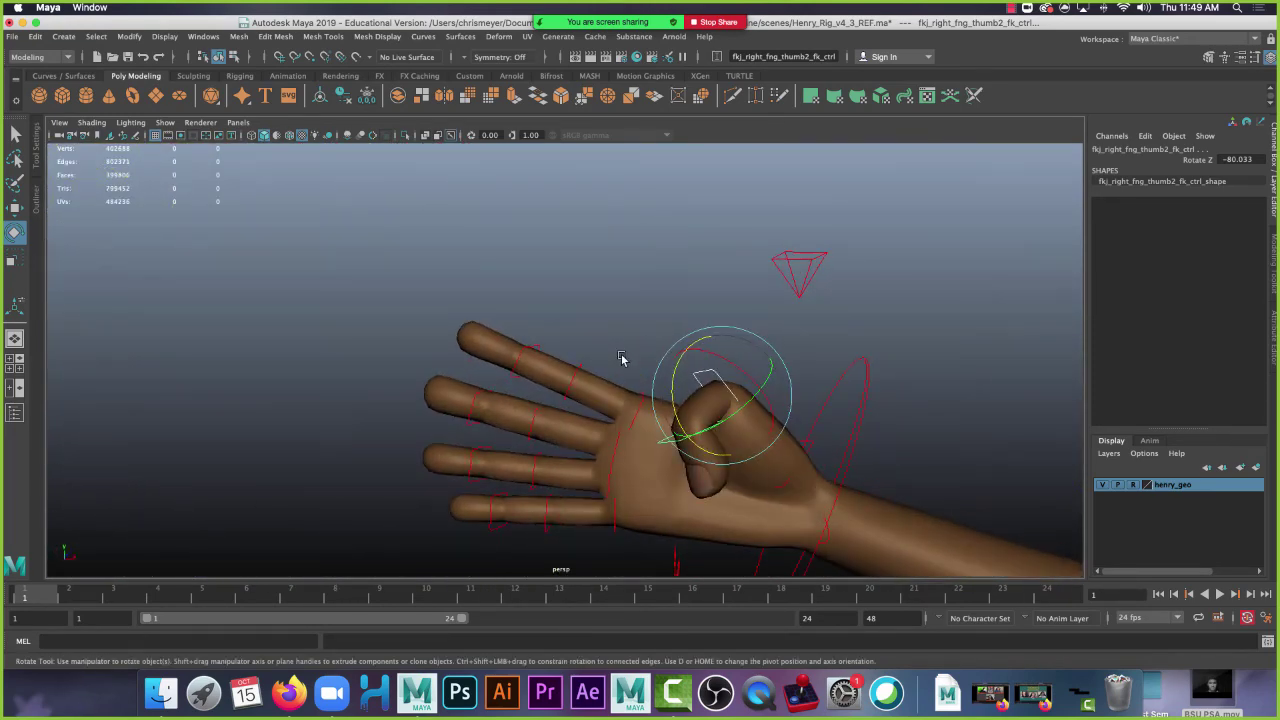
key("super+z")
left_click(683, 291)
Try tilting Henry's hips further by rotating the hips_fk_ctrl about Z, and undo the rotation
mouse_move(683, 291)
left_mouse_down("alt")
mouse_move(860, 403)
mouse_move(865, 483)
mouse_move(850, 475)
mouse_move(837, 494)
mouse_move(630, 340)
mouse_move(636, 394)
left_mouse_up("alt")
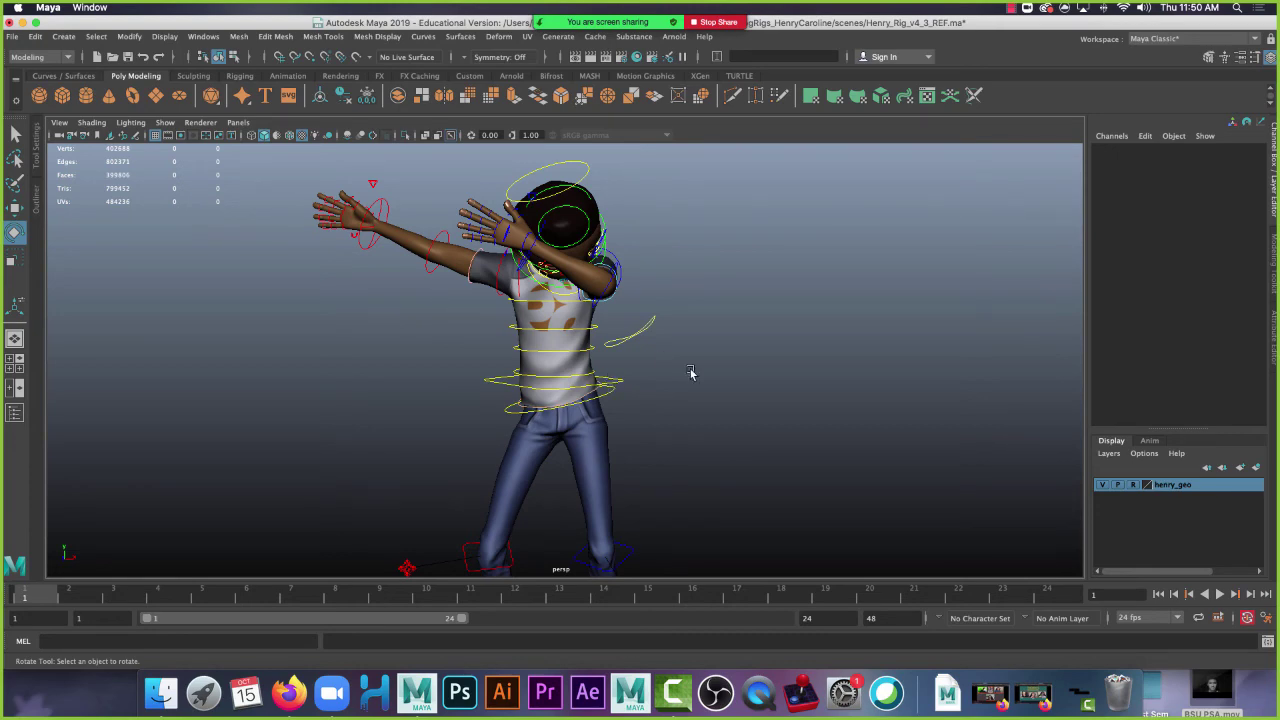
mouse_move(690, 373)
left_mouse_down("alt")
mouse_move(671, 343)
mouse_move(683, 371)
mouse_move(630, 398)
left_mouse_up("alt")
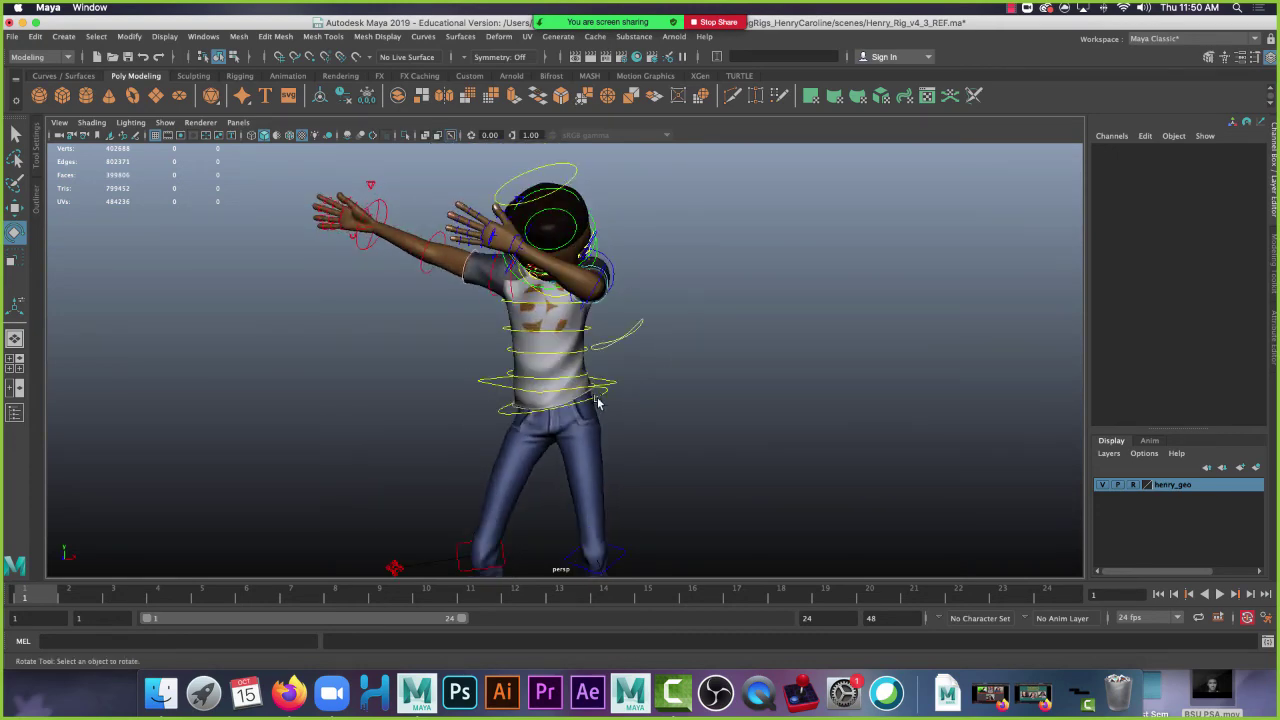
left_click(597, 400)
key("w")
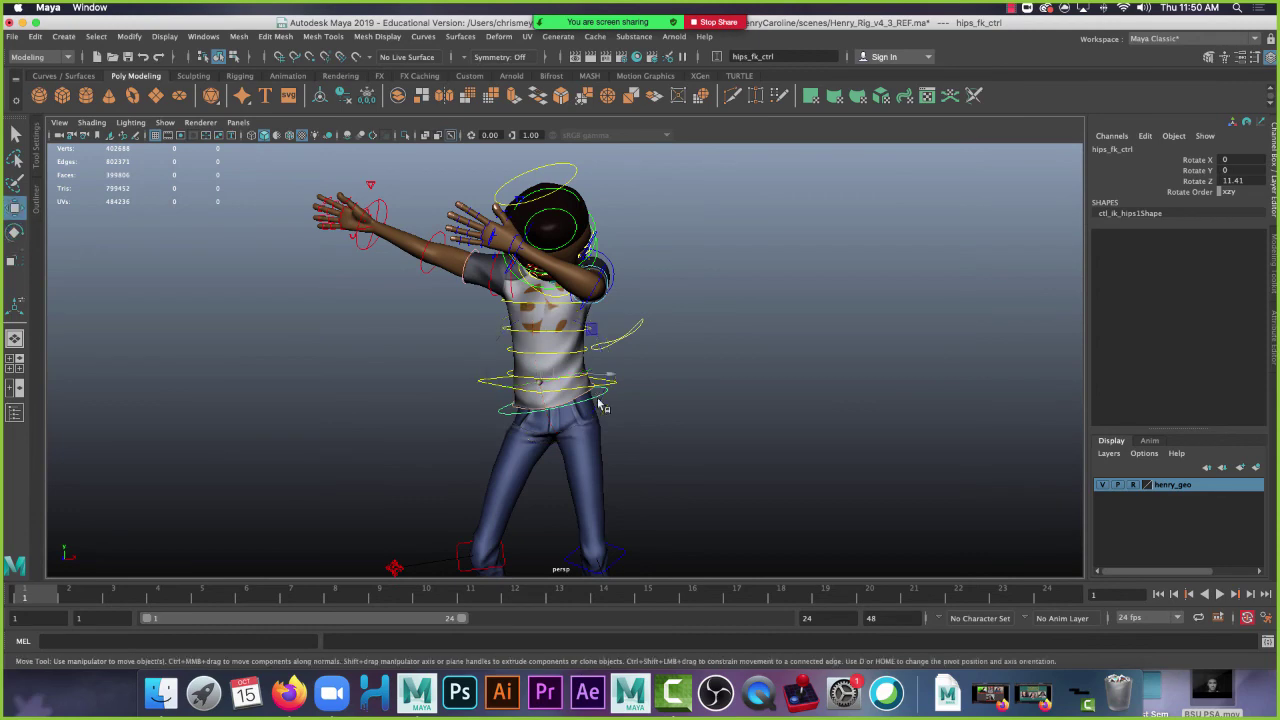
left_click_drag(521, 418, 600, 435, "alt")
scroll(650, 445, "up", 5)
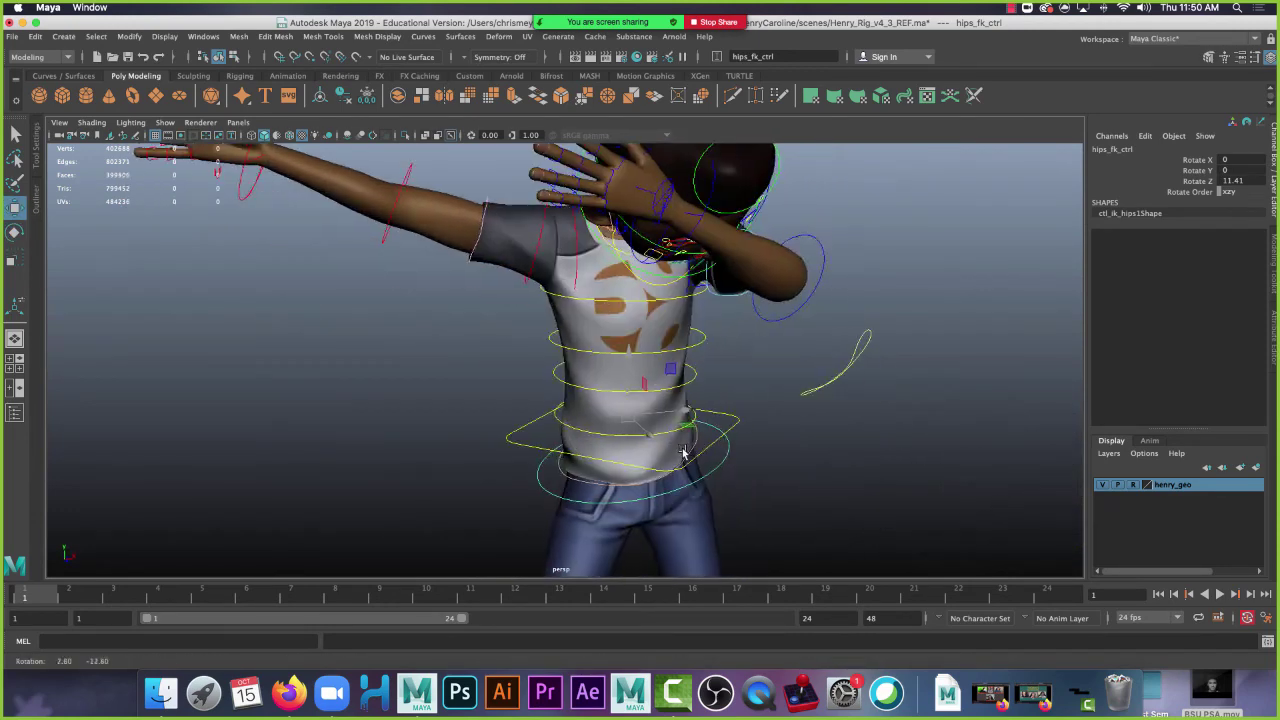
key("e")
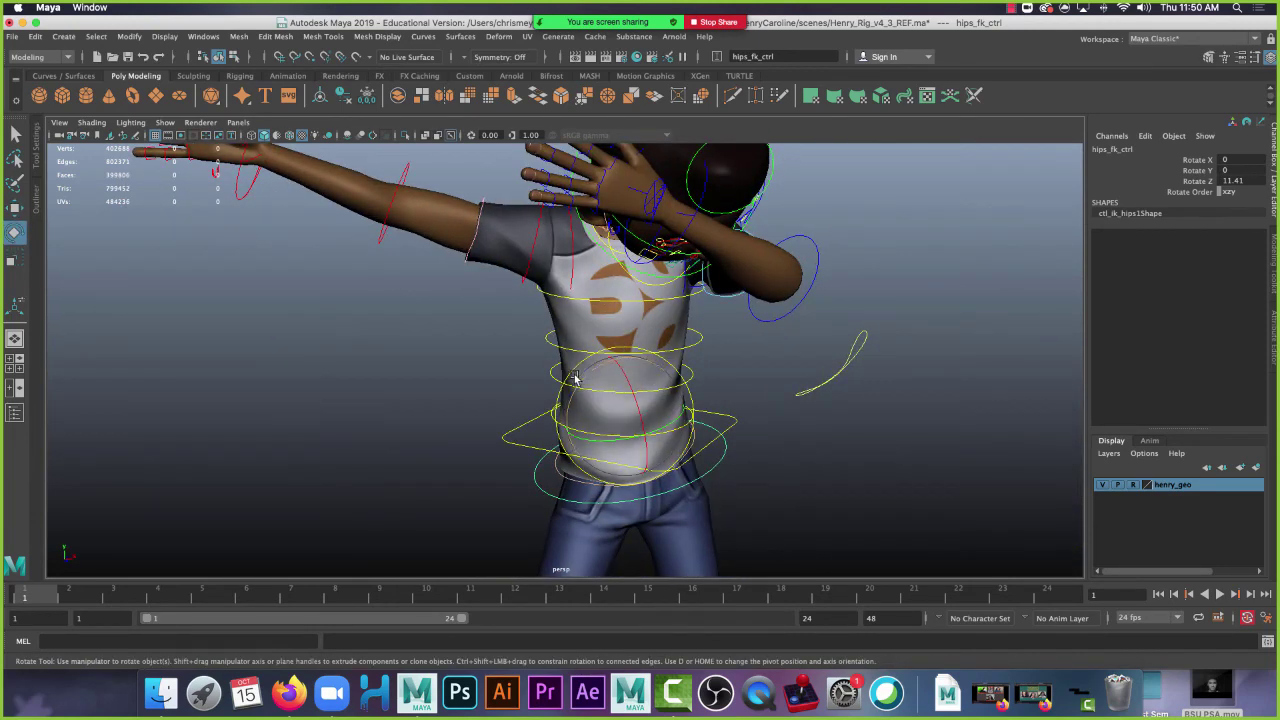
mouse_move(577, 384)
left_mouse_down()
mouse_move(588, 368)
mouse_move(574, 379)
left_mouse_up()
key("z")
key("z")
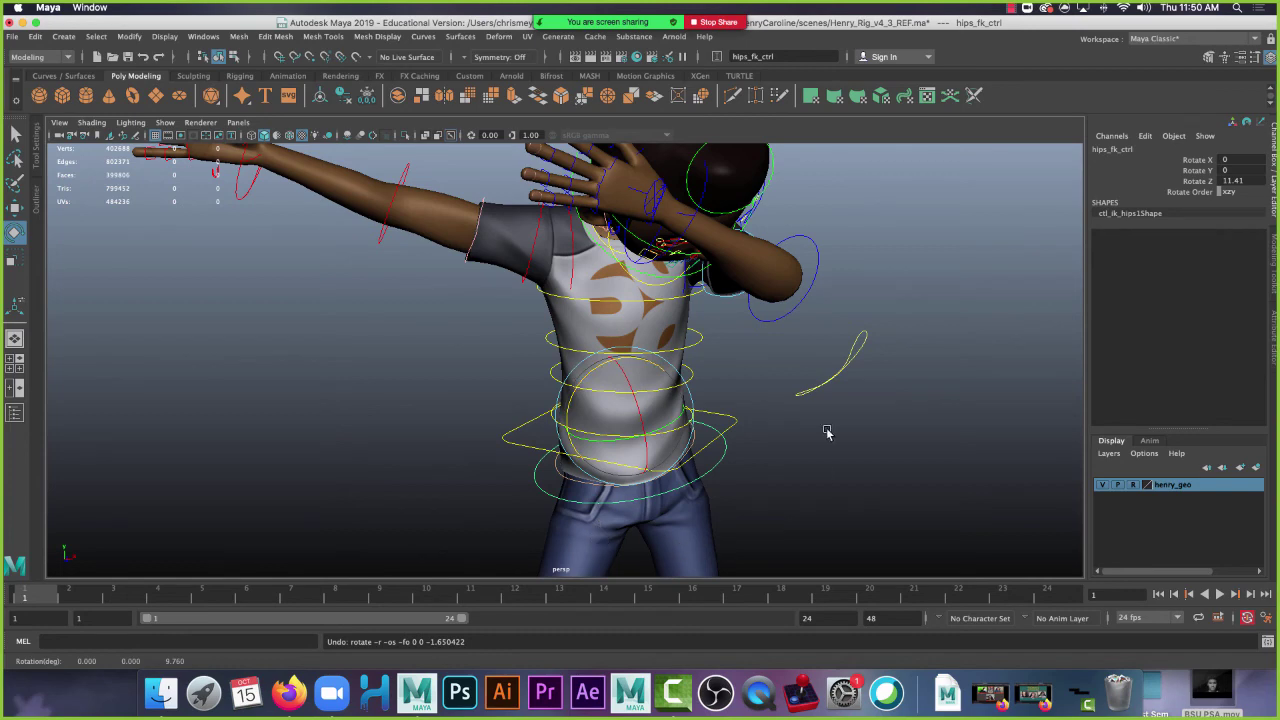
Rotate Henry's left_clav_ctrl shoulder control to a Rotate Y of about 350
left_click_drag(920, 269, 803, 306, "alt")
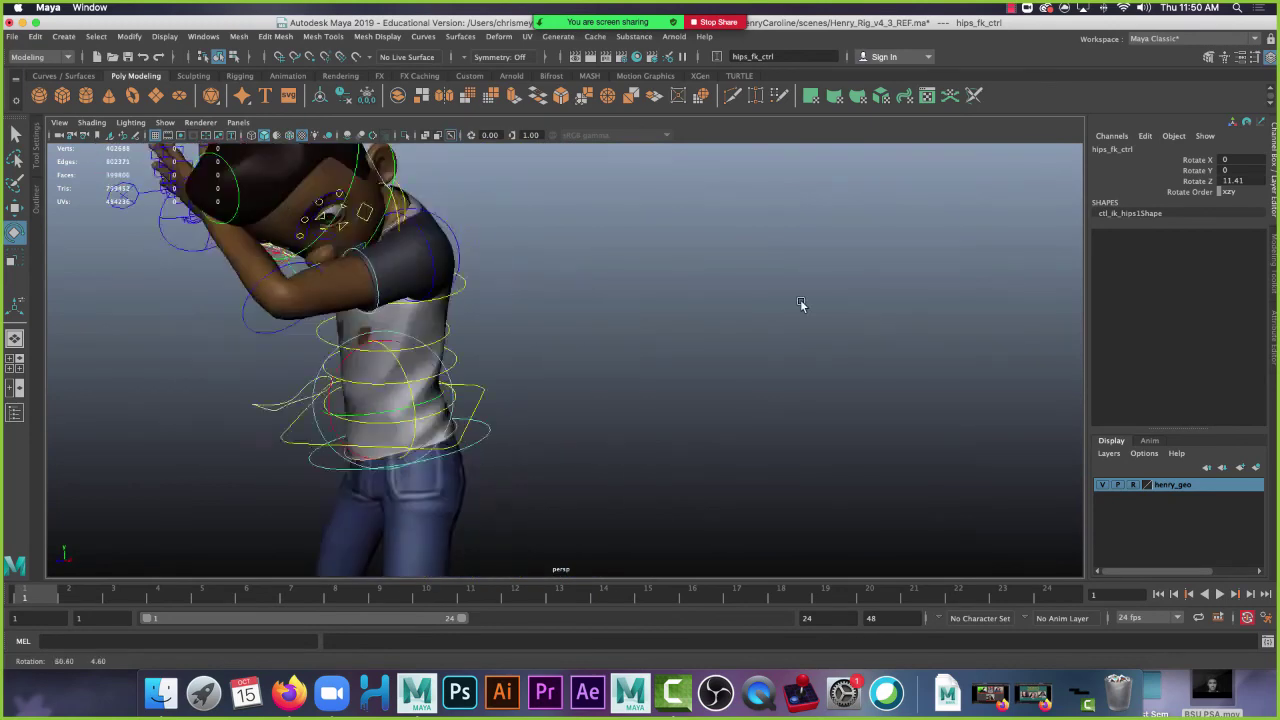
right_click_drag(494, 203, 770, 400, "alt")
mouse_move(770, 400)
left_mouse_down("alt")
mouse_move(763, 374)
mouse_move(686, 377)
left_mouse_up("alt")
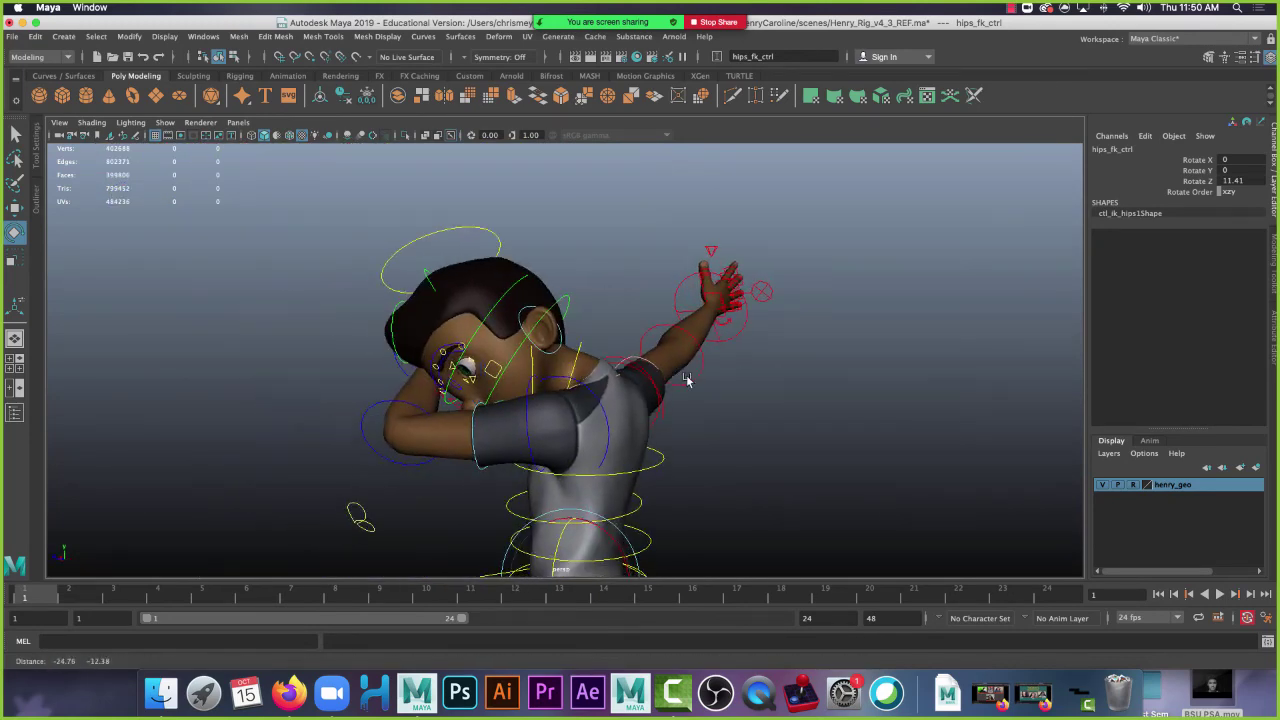
left_click(612, 426)
left_click(603, 410)
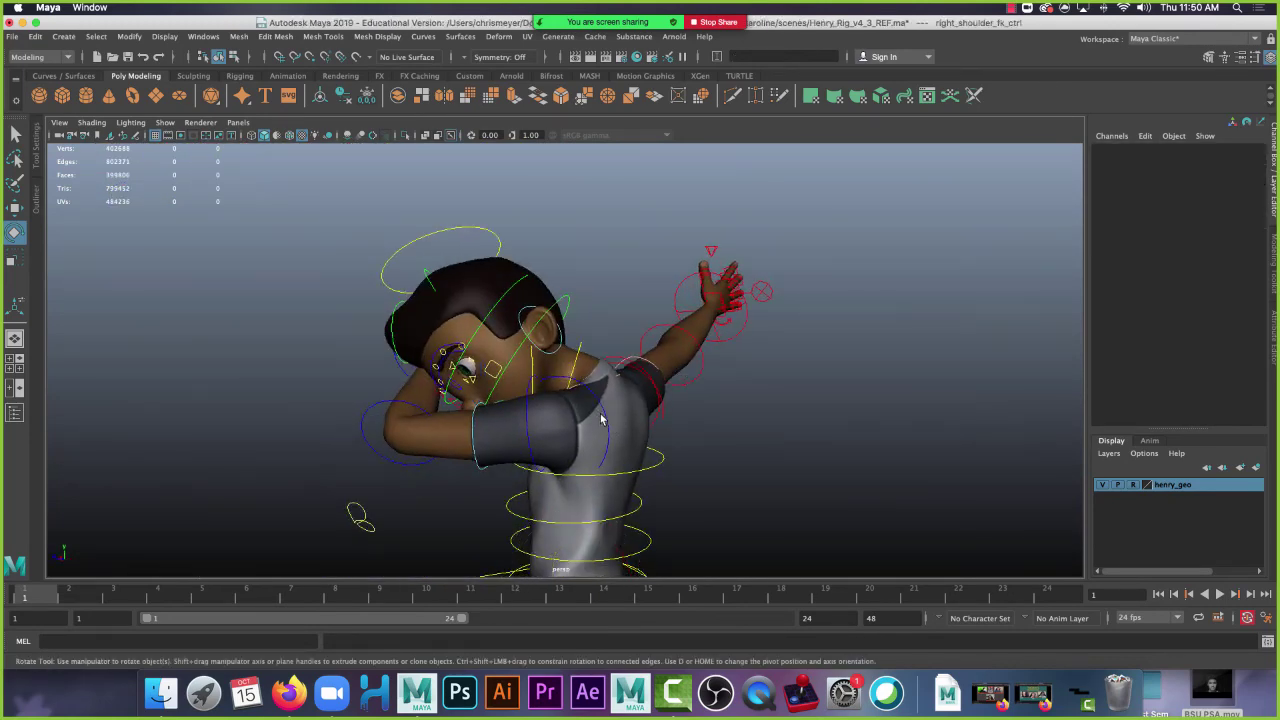
left_click(803, 426)
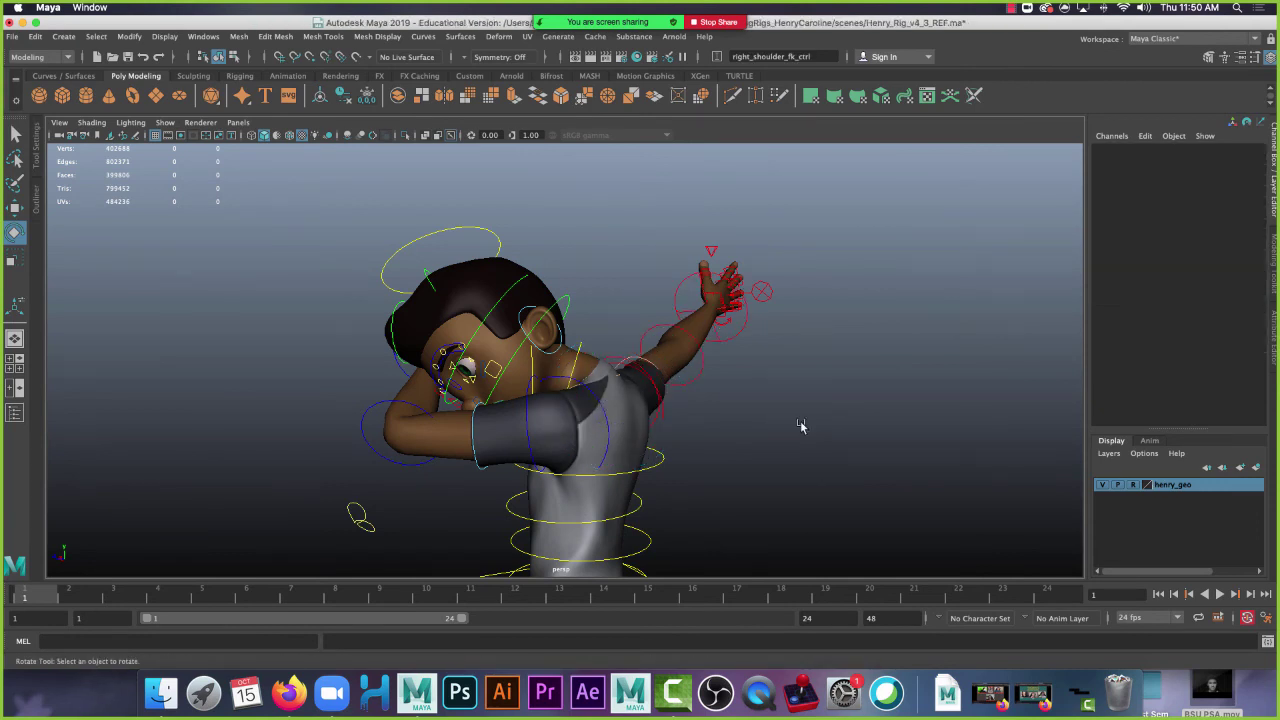
left_click(595, 392)
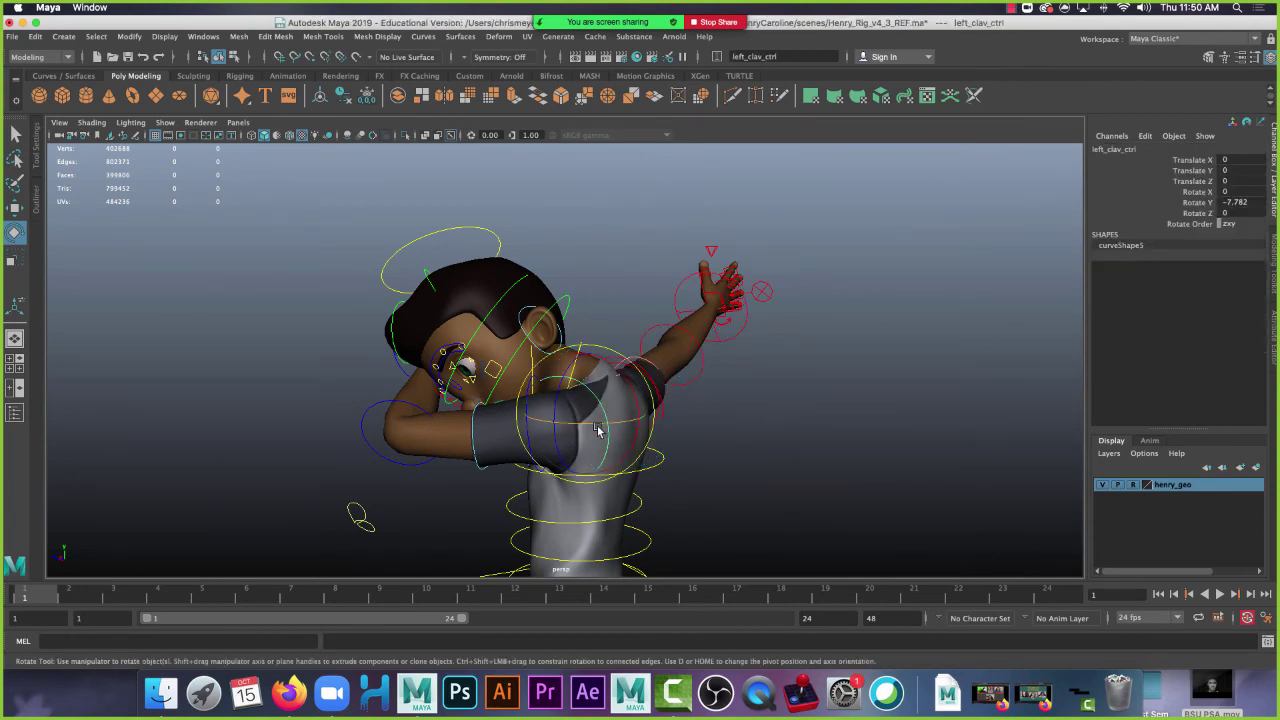
left_click_drag(601, 414, 591, 456)
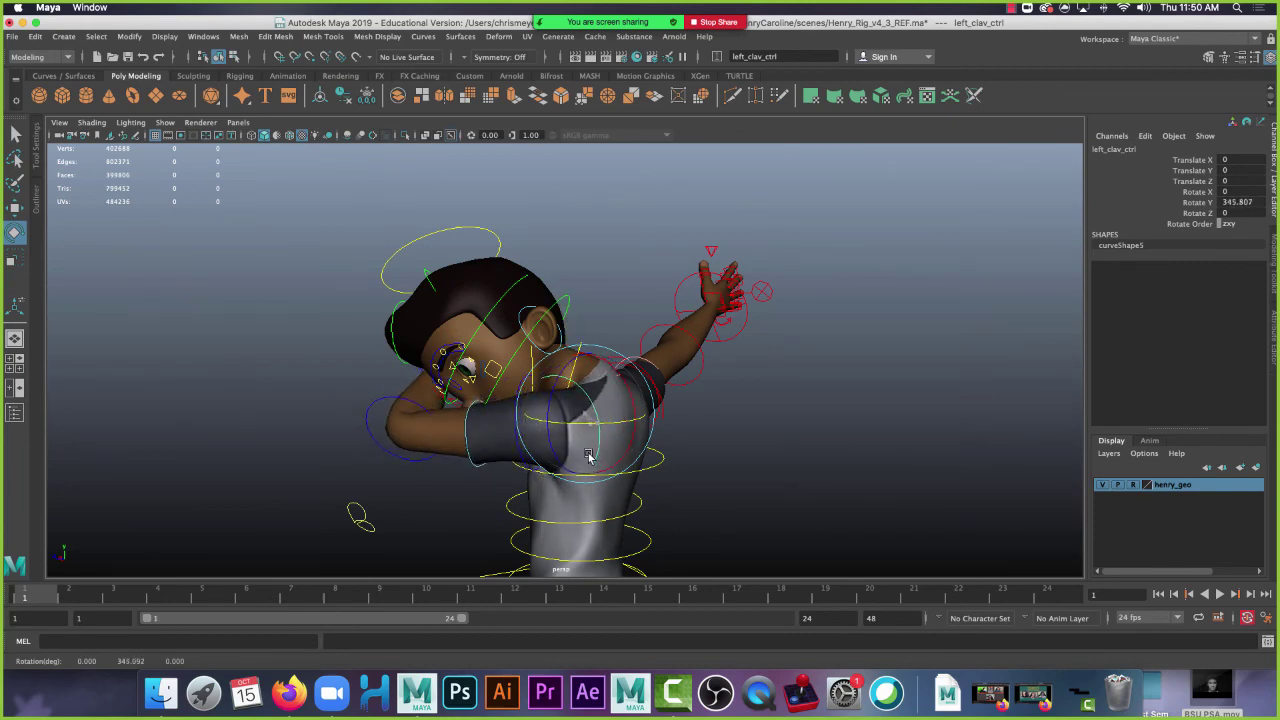
Bend Henry's left elbow further by rotating left_elbow_ctrl to a Rotate Y of about -96.4, and clear the selection
left_click_drag(466, 417, 521, 432, "alt")
left_click_drag(737, 485, 503, 489)
left_click(540, 521)
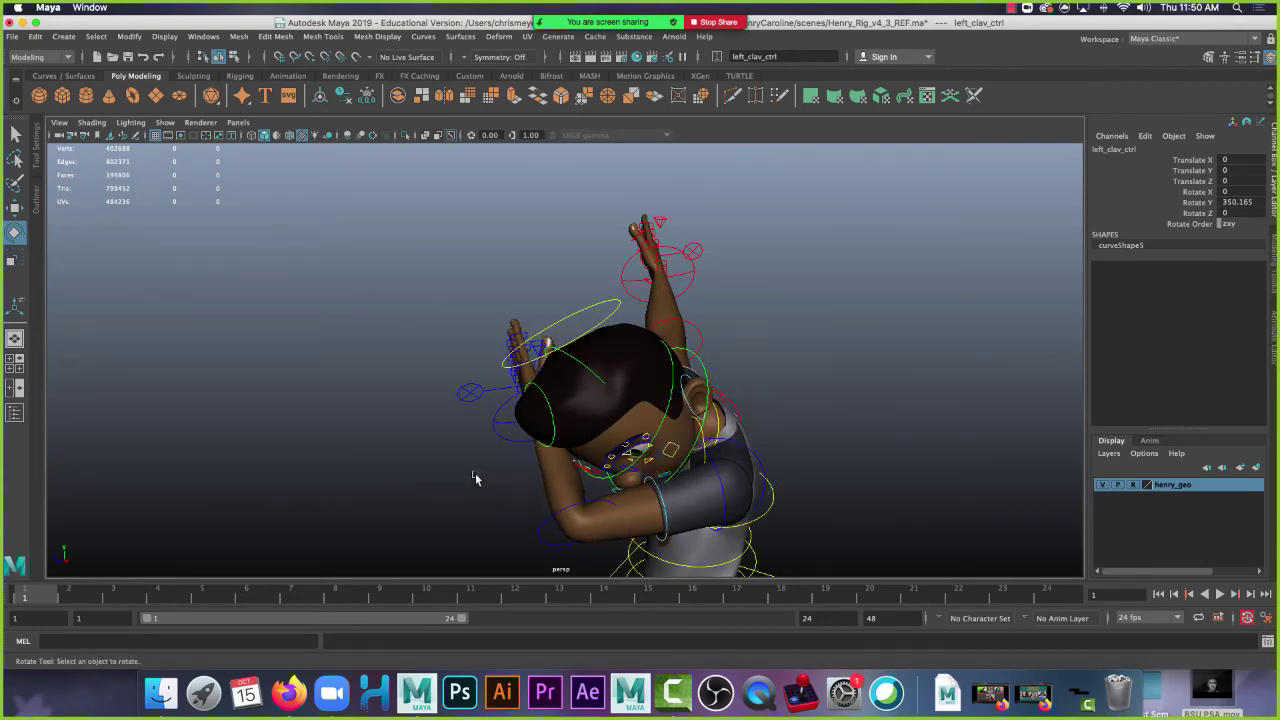
left_click(540, 528)
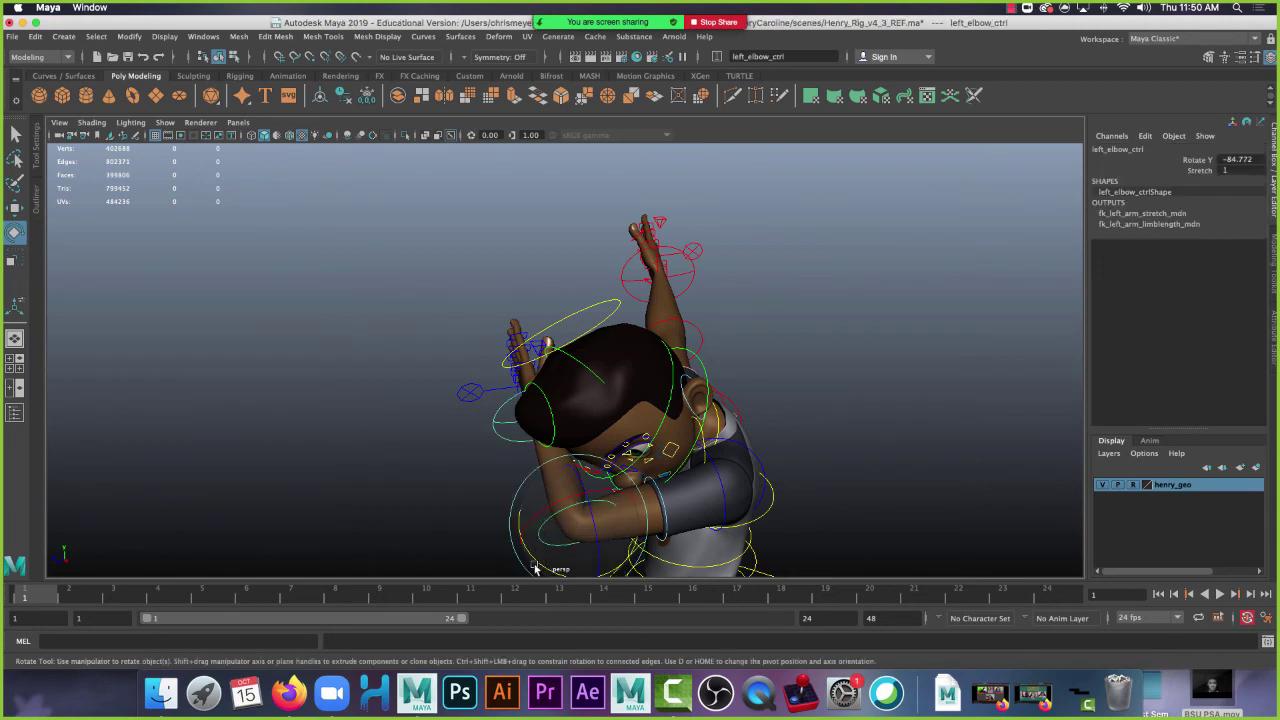
left_click_drag(535, 569, 530, 553)
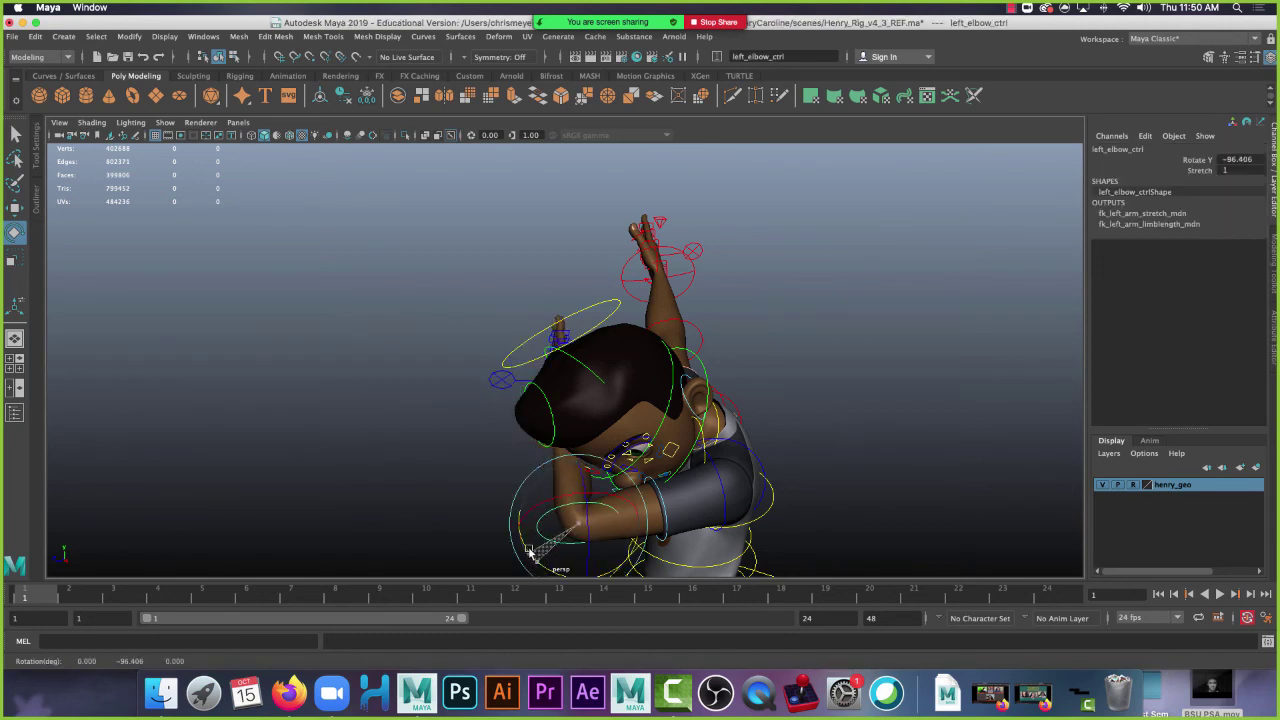
left_click(727, 495)
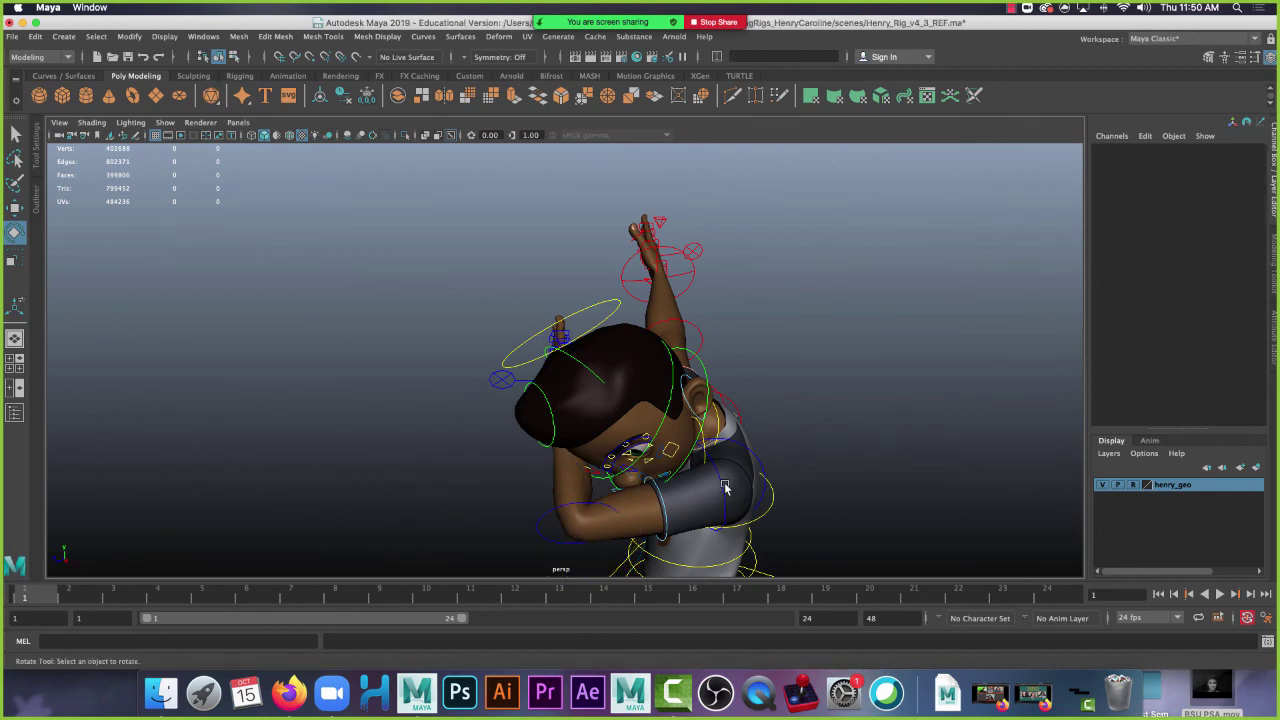
left_click(725, 487)
Review Henry's overall pose from the front and examine Caroline's face and its facial controls up close
mouse_move(337, 486)
left_mouse_down("alt")
mouse_move(487, 466)
mouse_move(434, 463)
mouse_move(871, 357)
mouse_move(855, 335)
left_mouse_up("alt")
left_click_drag(908, 289, 814, 317, "alt")
left_click(858, 381)
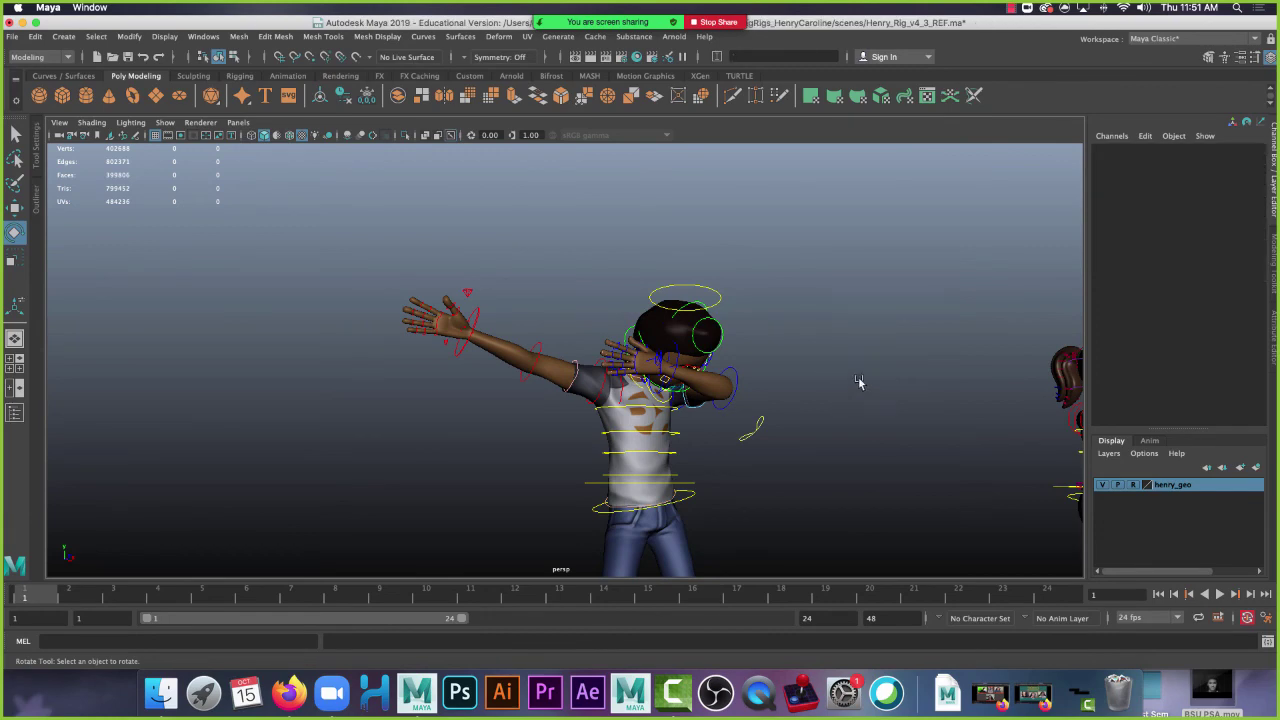
mouse_move(858, 381)
left_mouse_down("alt")
mouse_move(800, 374)
mouse_move(854, 480)
mouse_move(871, 374)
left_mouse_up("alt")
middle_click_drag(871, 374, 781, 305, "alt")
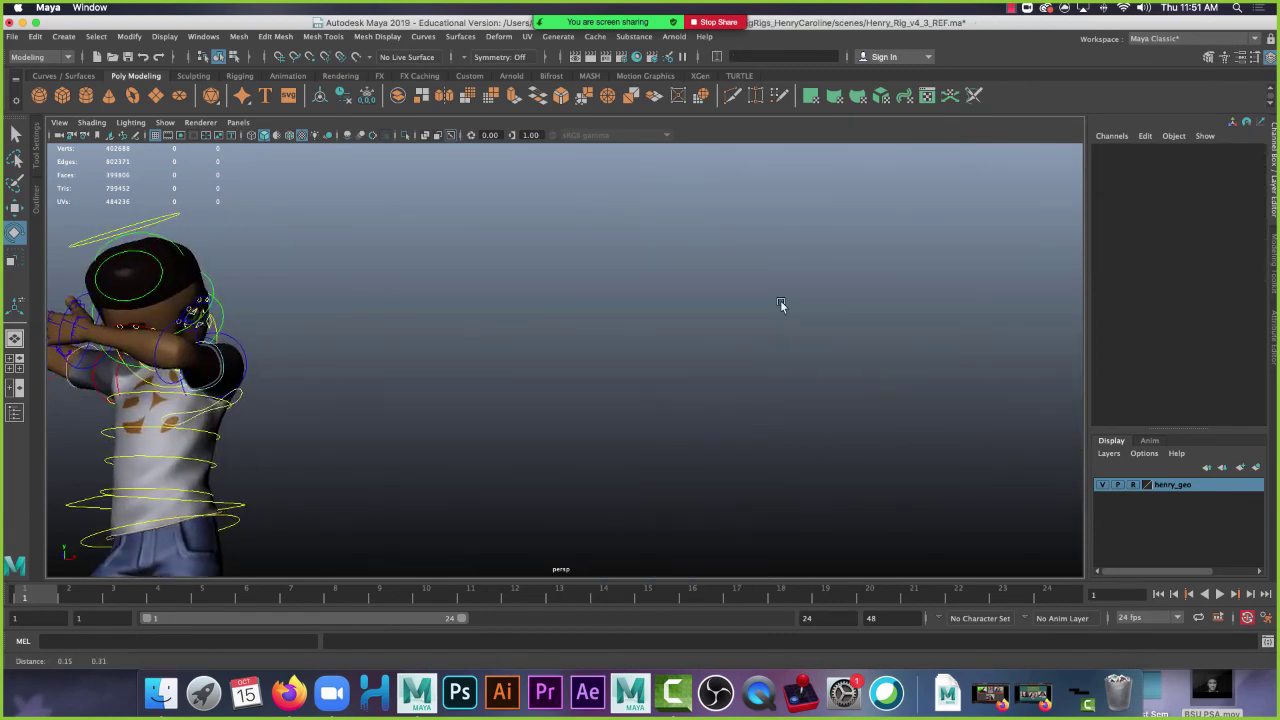
left_click_drag(781, 305, 503, 286, "alt")
scroll(357, 357, "up", 5)
left_click_drag(357, 357, 530, 376, "alt")
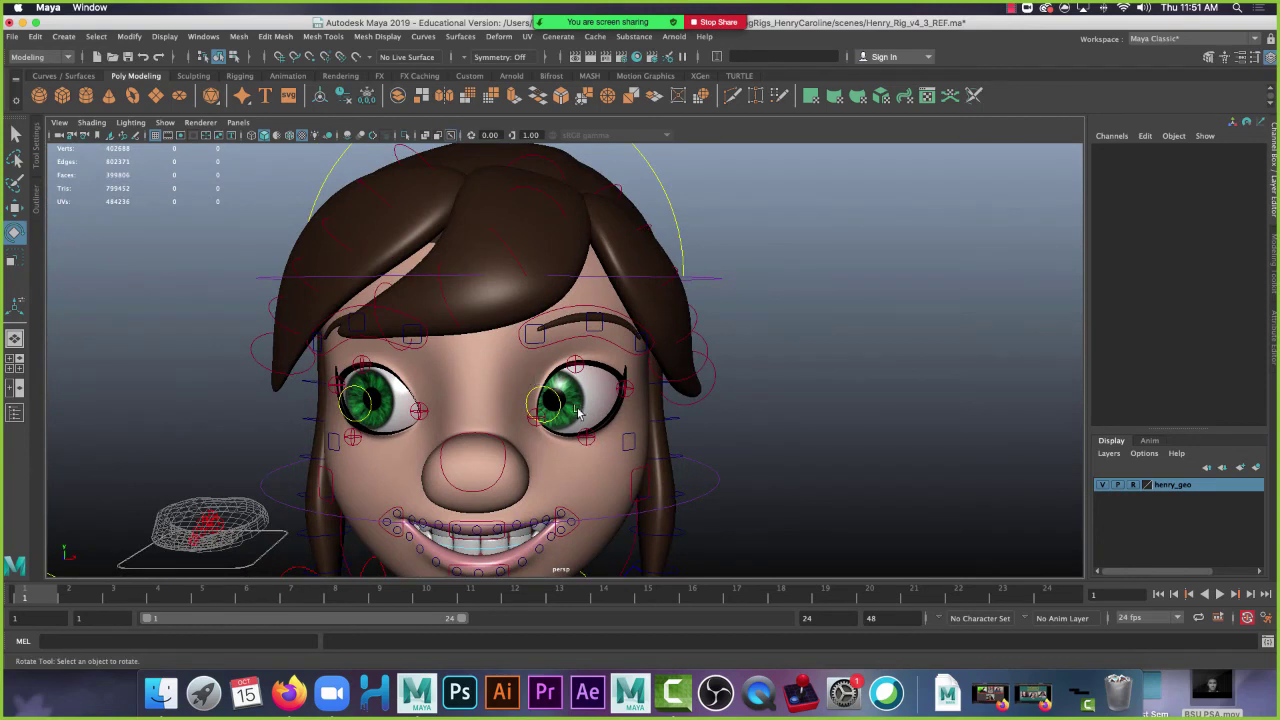
left_click_drag(412, 518, 526, 444, "alt")
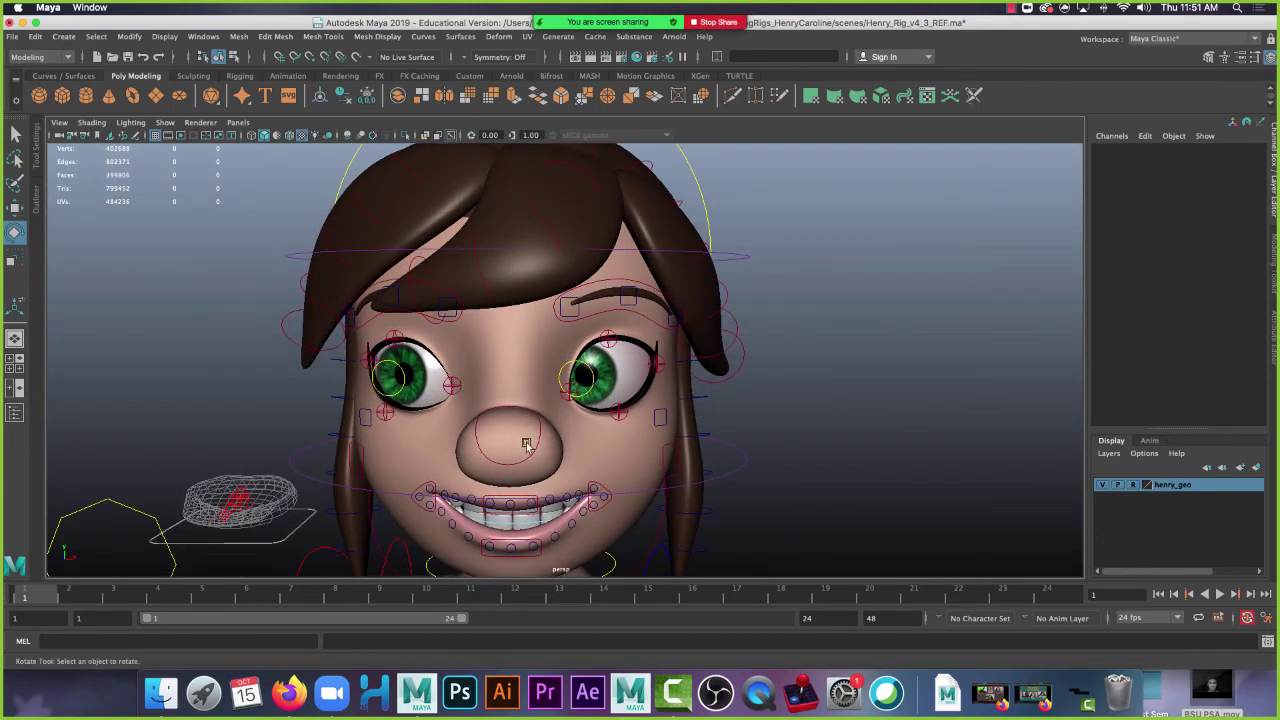
Move Caroline's ctl_face_mid_lower_lip_major control down along Y to open her mouth
left_click(497, 553)
key("w")
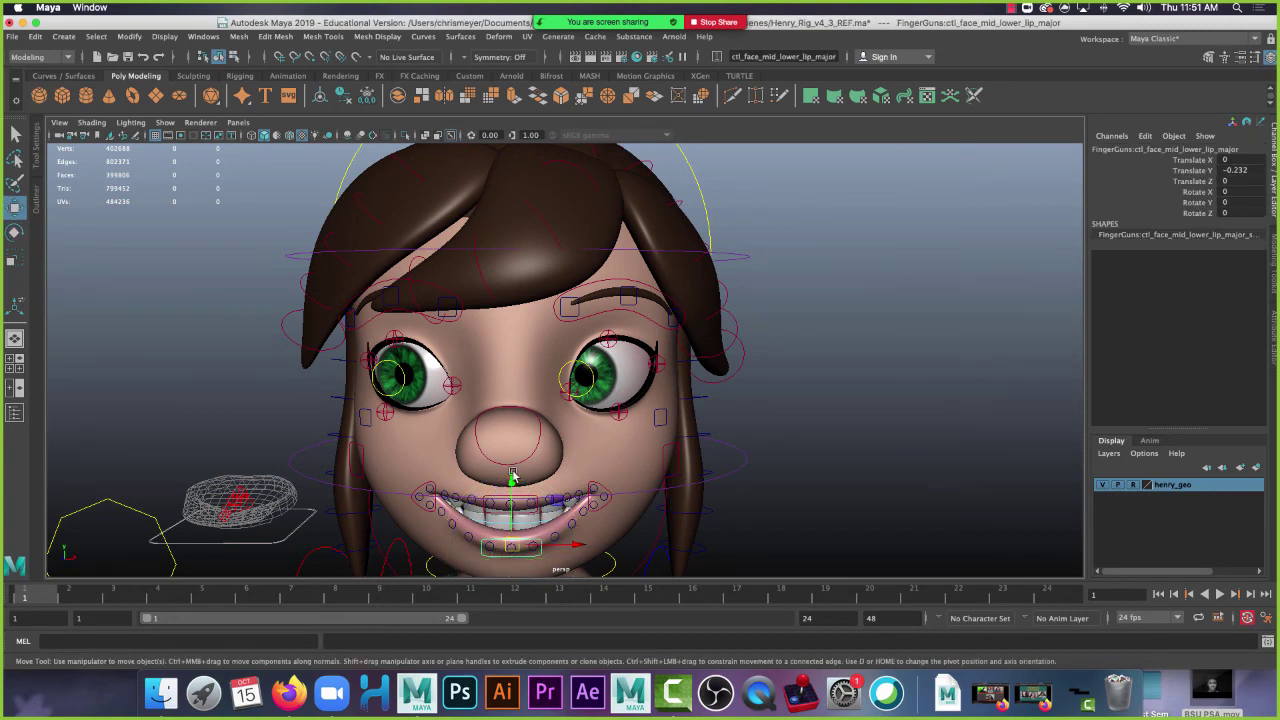
left_click_drag(513, 478, 512, 506)
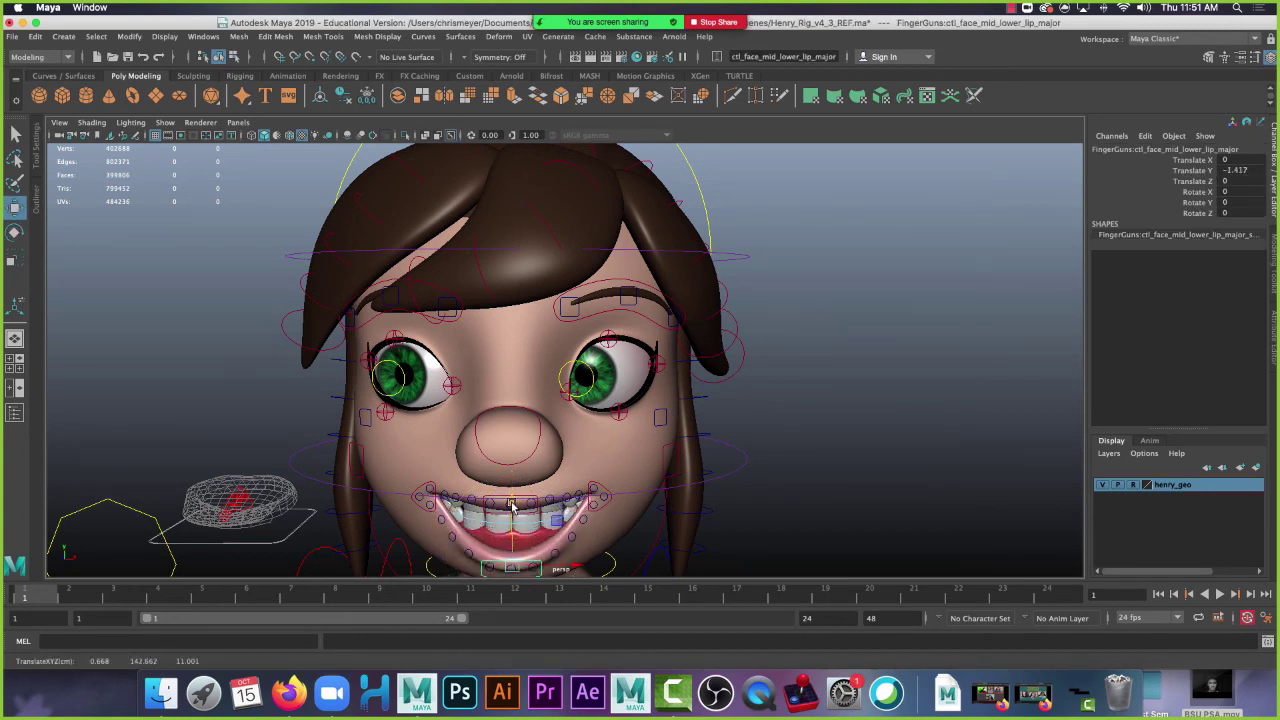
key("ctrl+z")
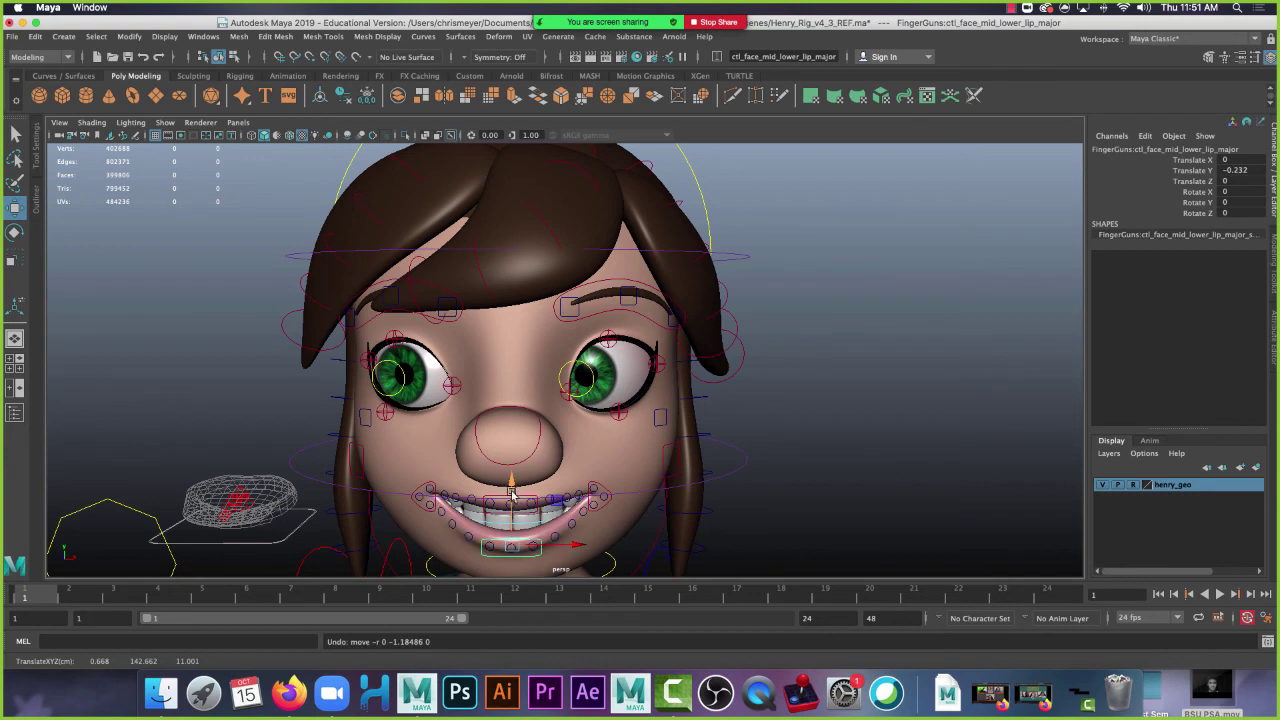
left_click(511, 495)
Raise Caroline's ctl_face_mid_upper_lip_major control to a Translate Y of about 2.0 and check the mouth from the side
middle_click_drag(511, 495, 528, 500)
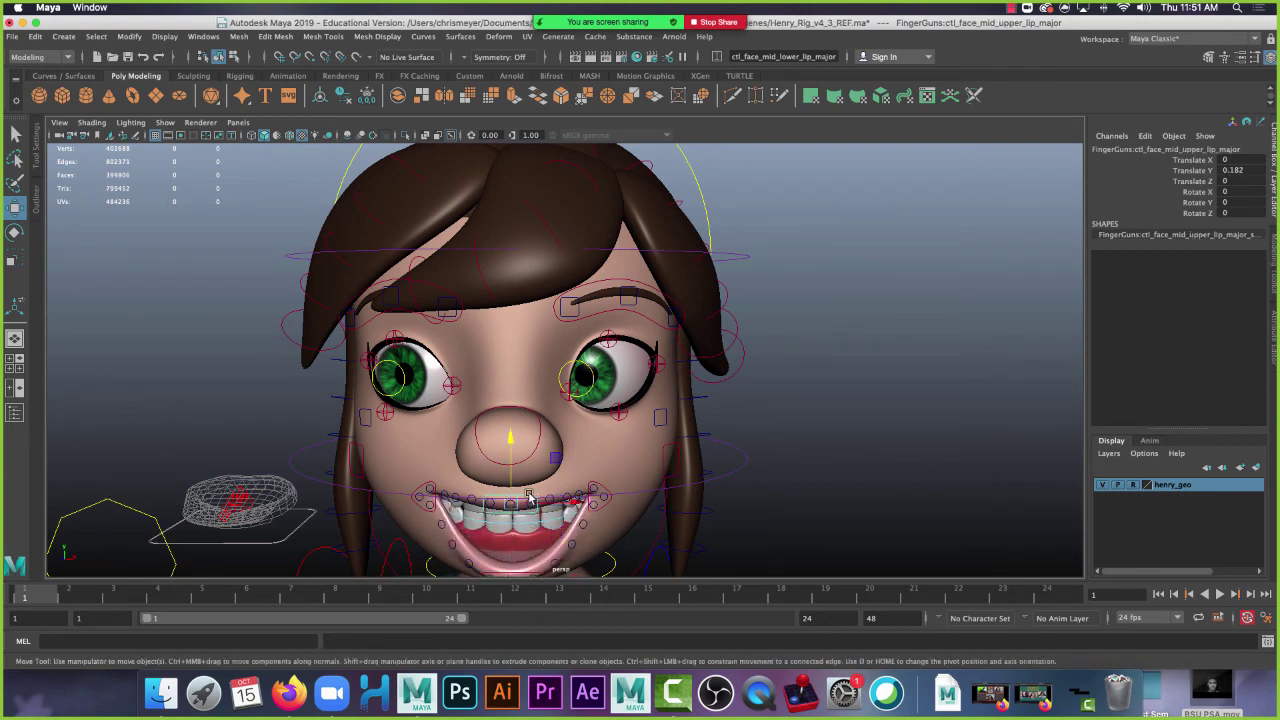
left_click_drag(510, 440, 510, 406)
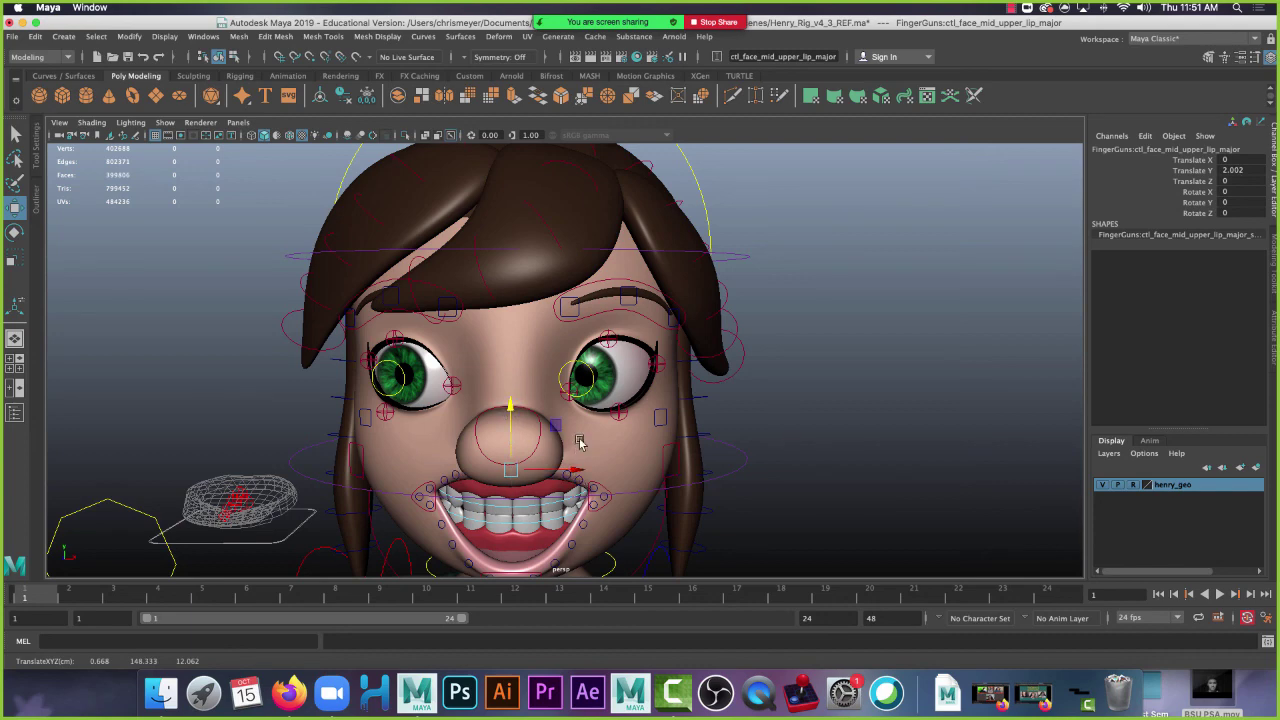
left_click_drag(579, 443, 611, 441, "alt")
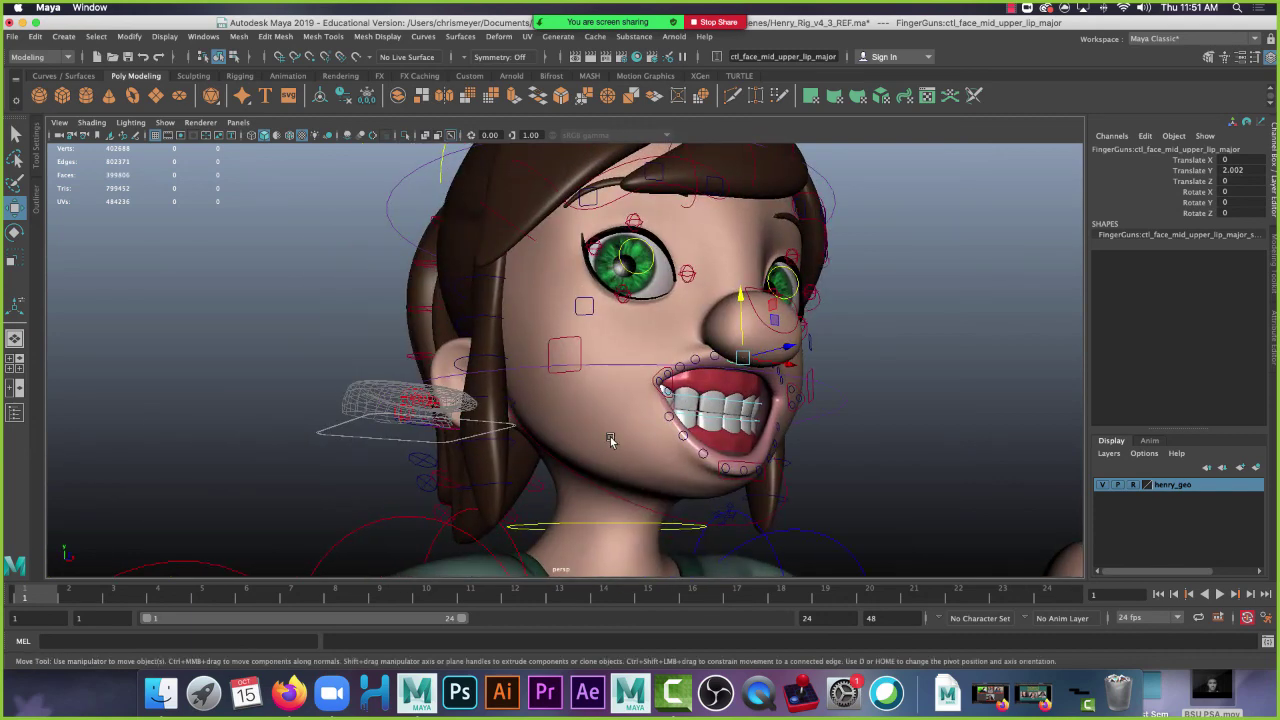